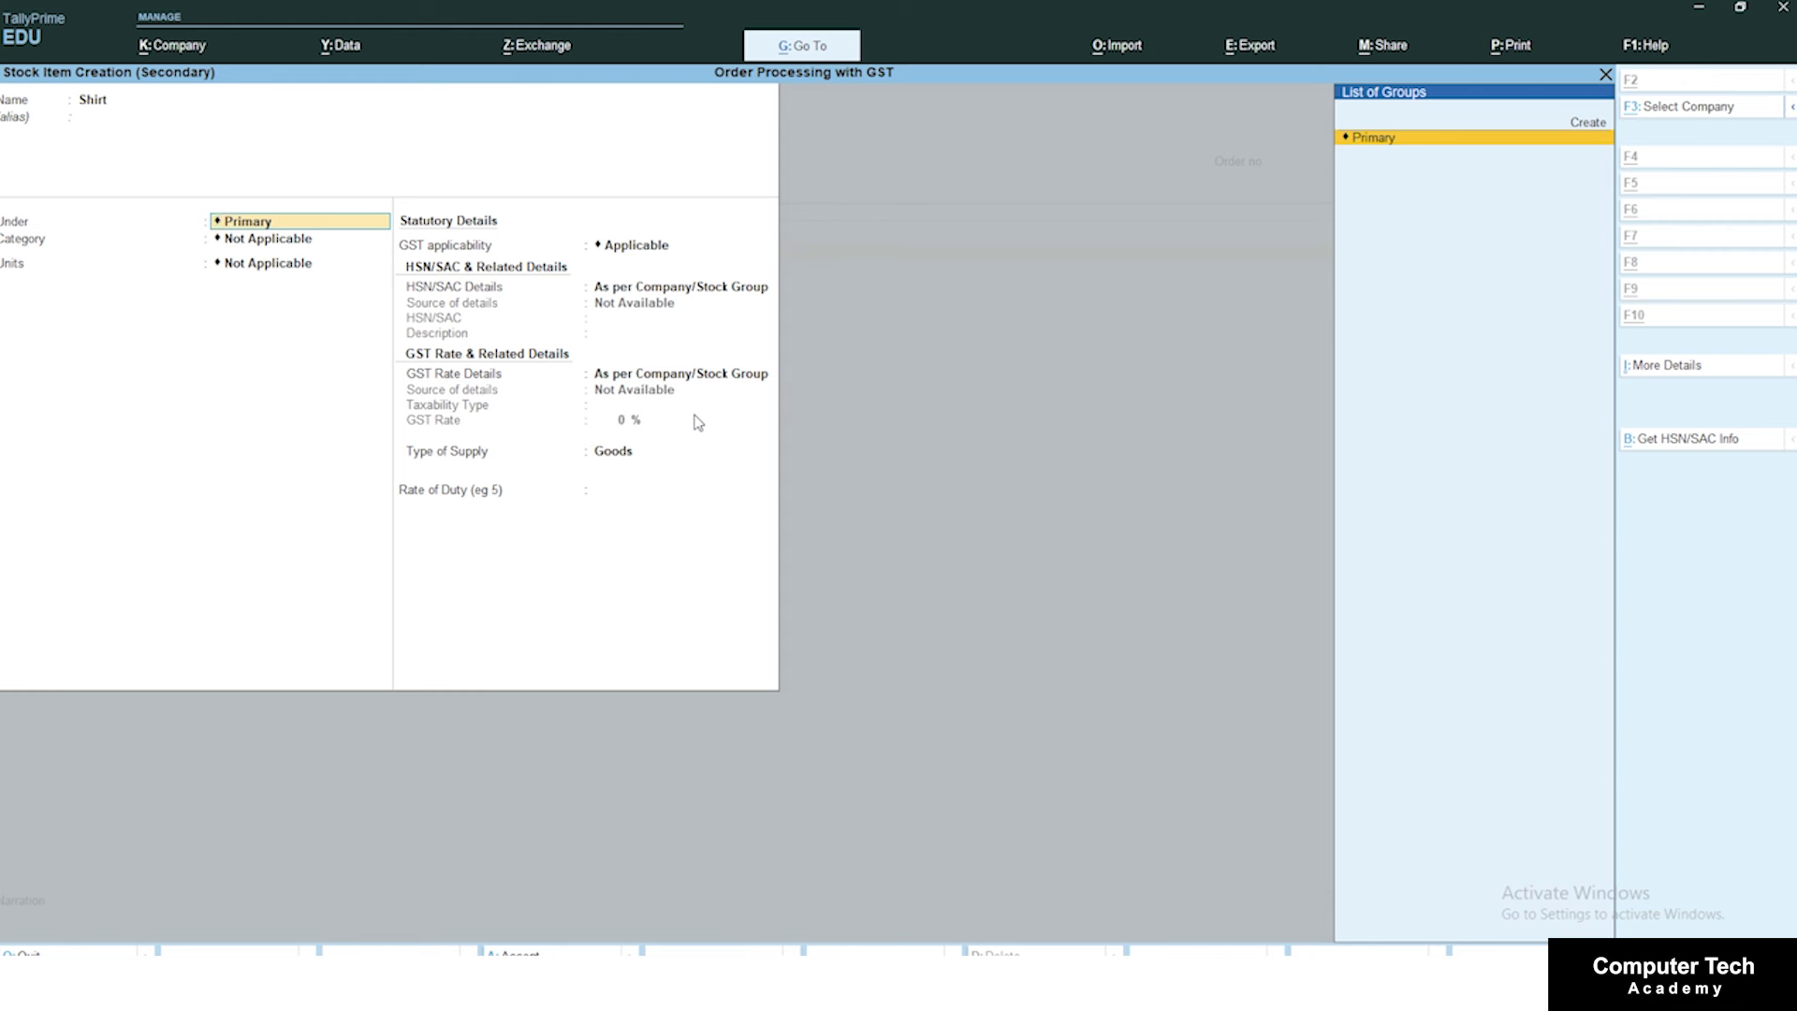
Step: Create the stock group Peter England under Primary for the Shirt item, with quantities of items added set to Yes
key("alt+c")
type("Peter")
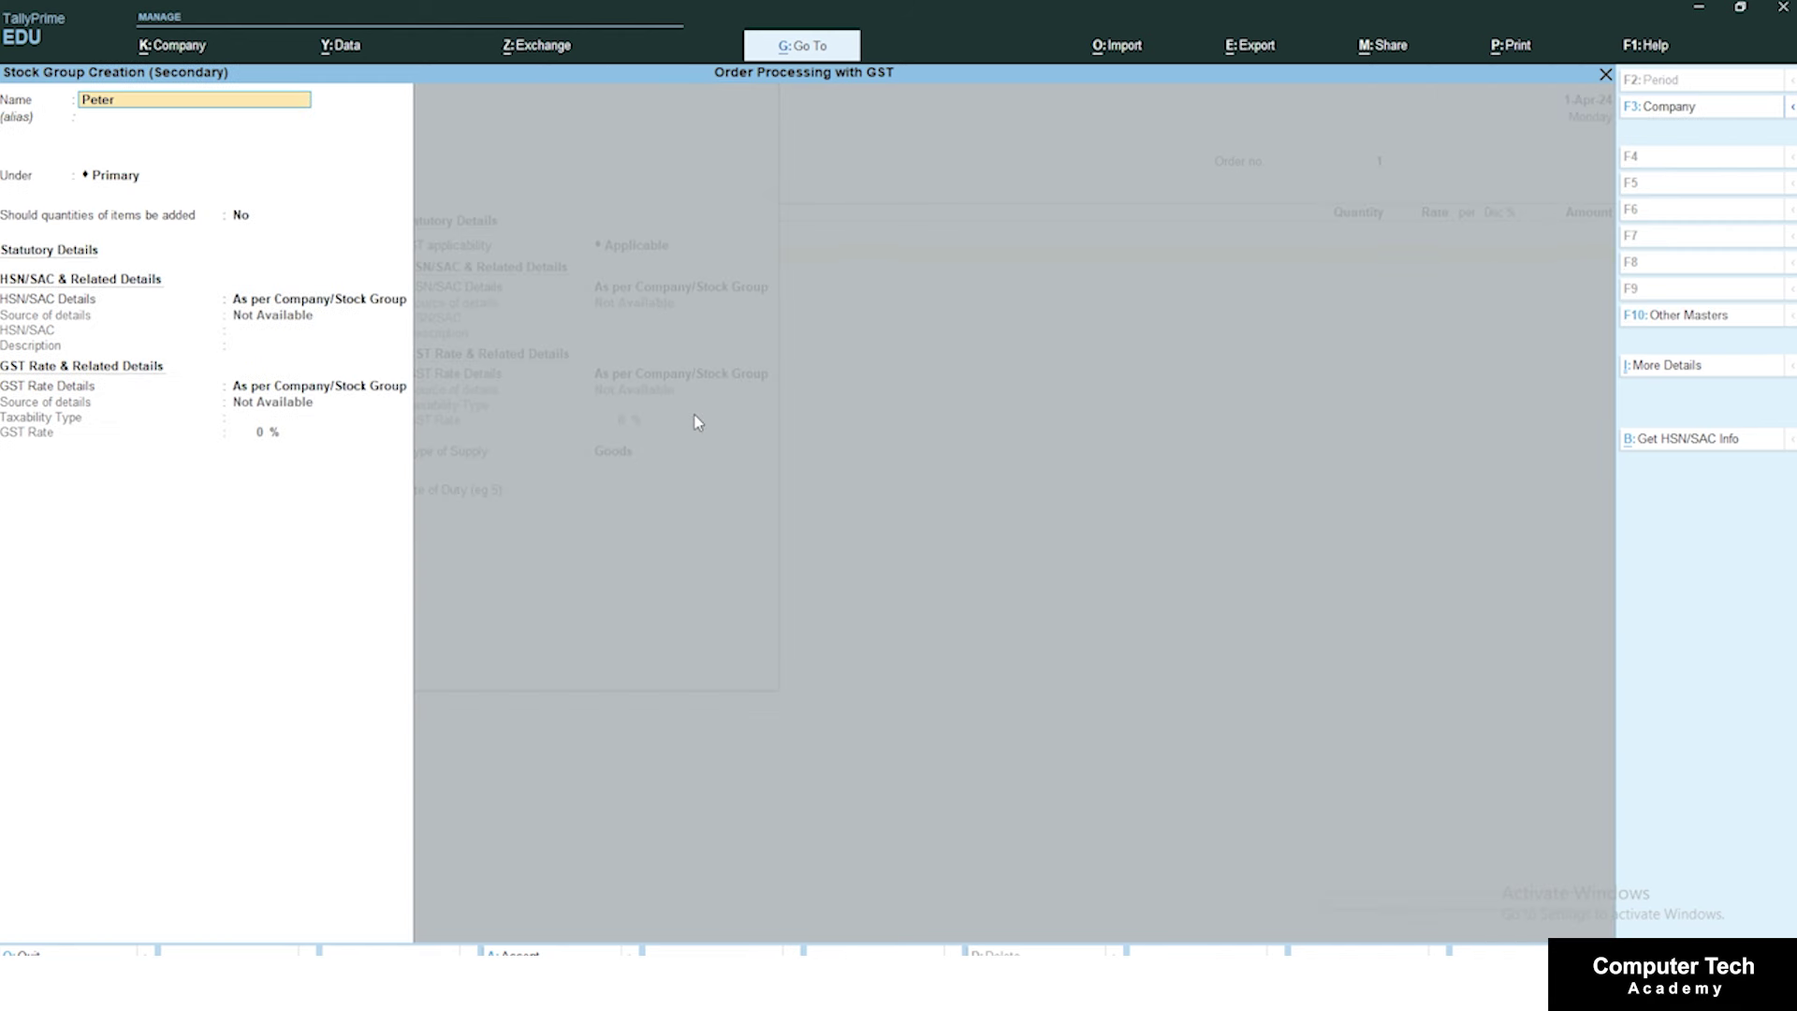
type(" England")
key("Return")
key("Return")
key("Return")
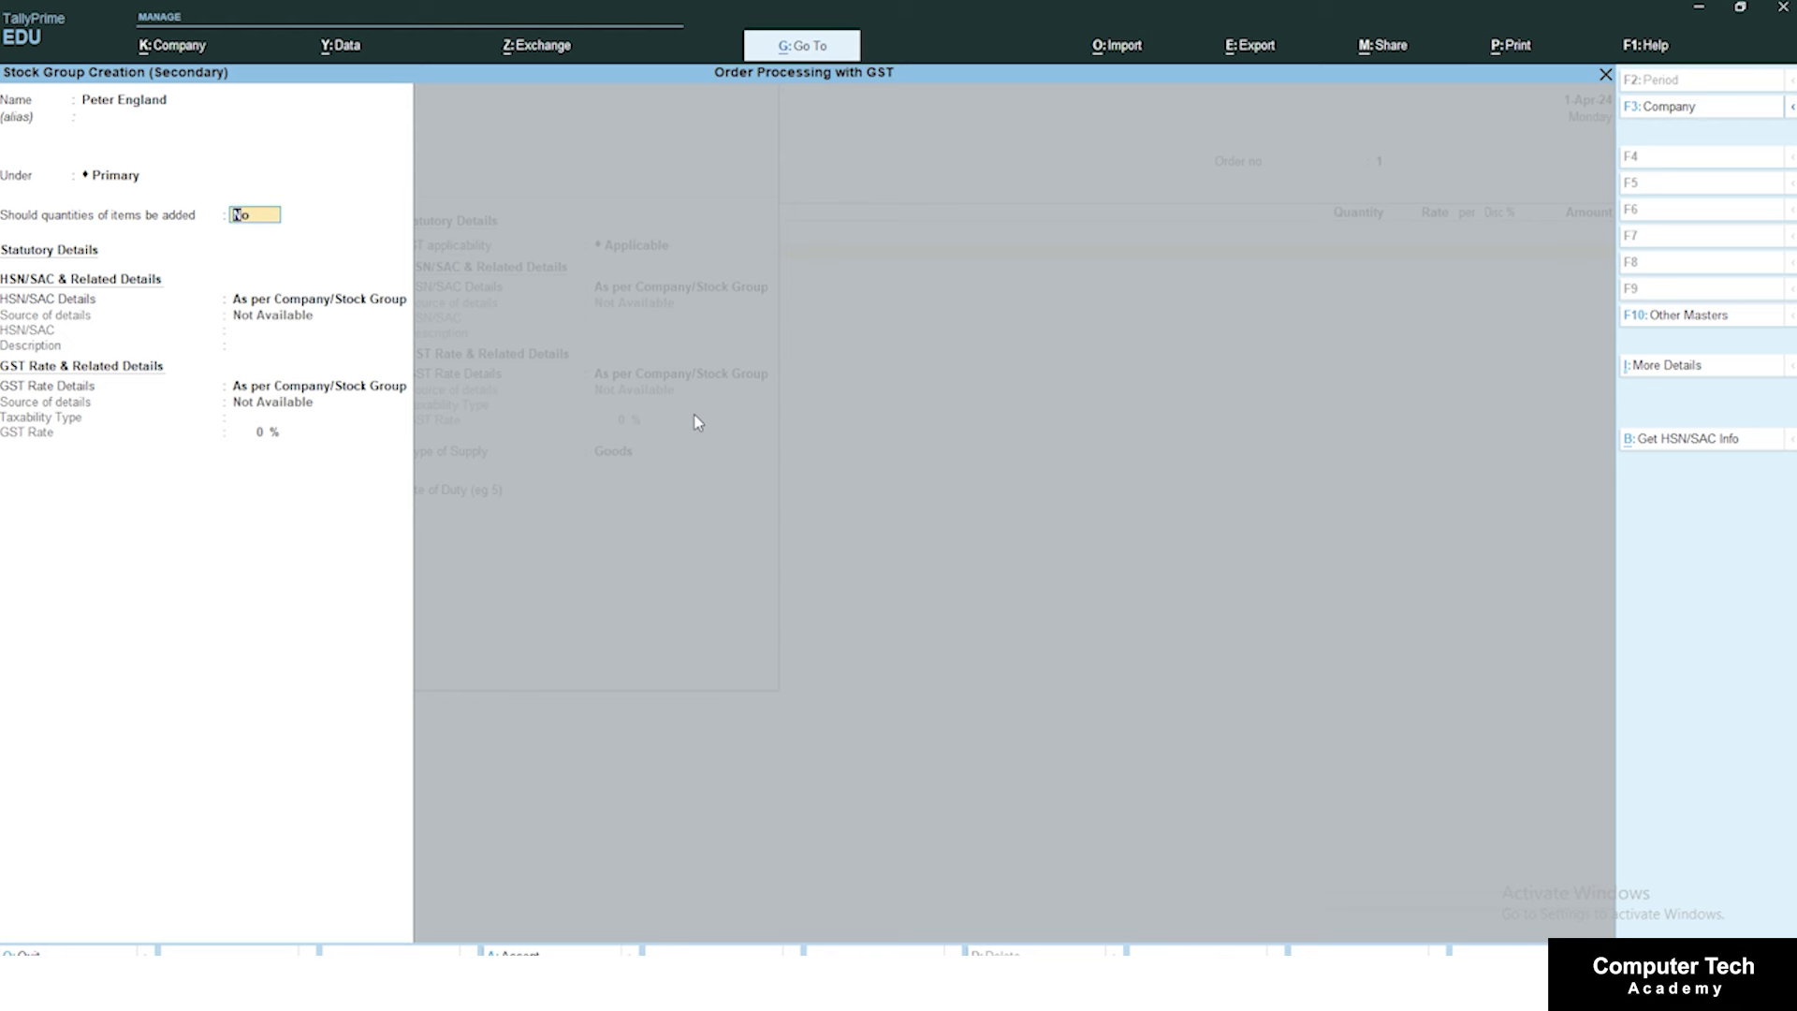
type("y")
key("Return")
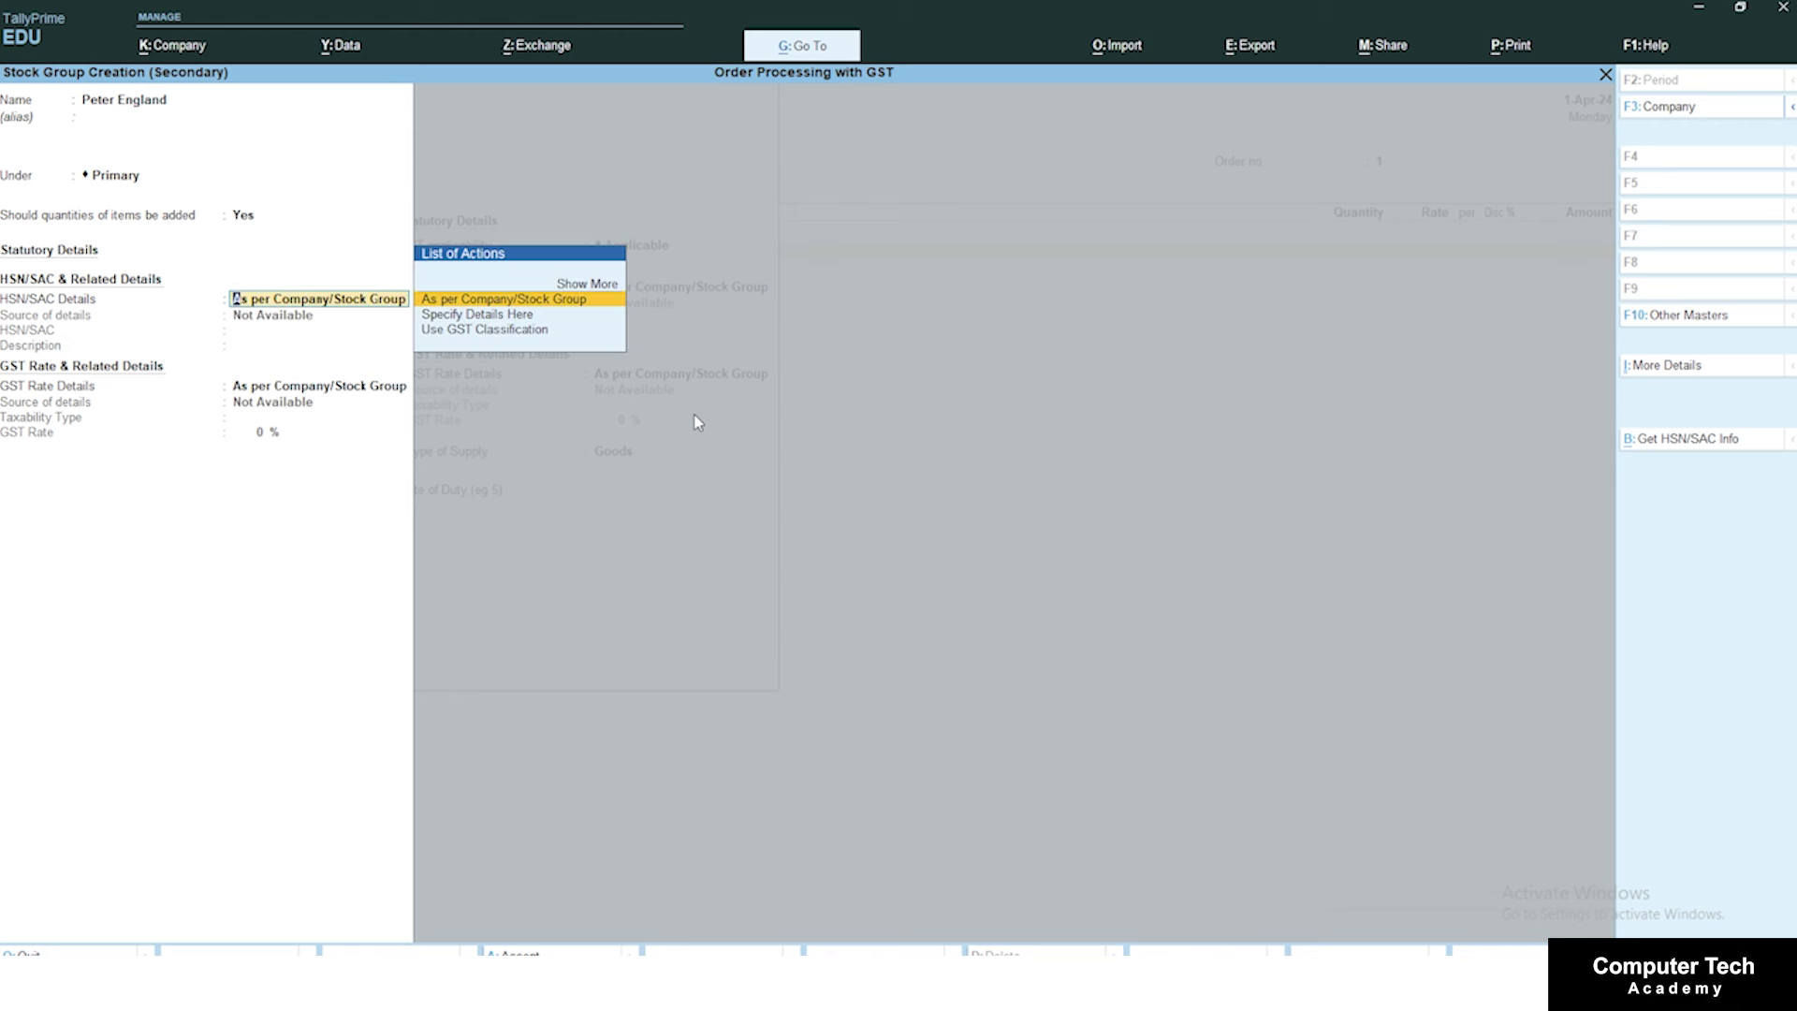
Step: Specify the Peter England group's GST details directly as Taxable at 12%, keep its HSN/SAC details as per company, and save the group
key("Return")
key("Return")
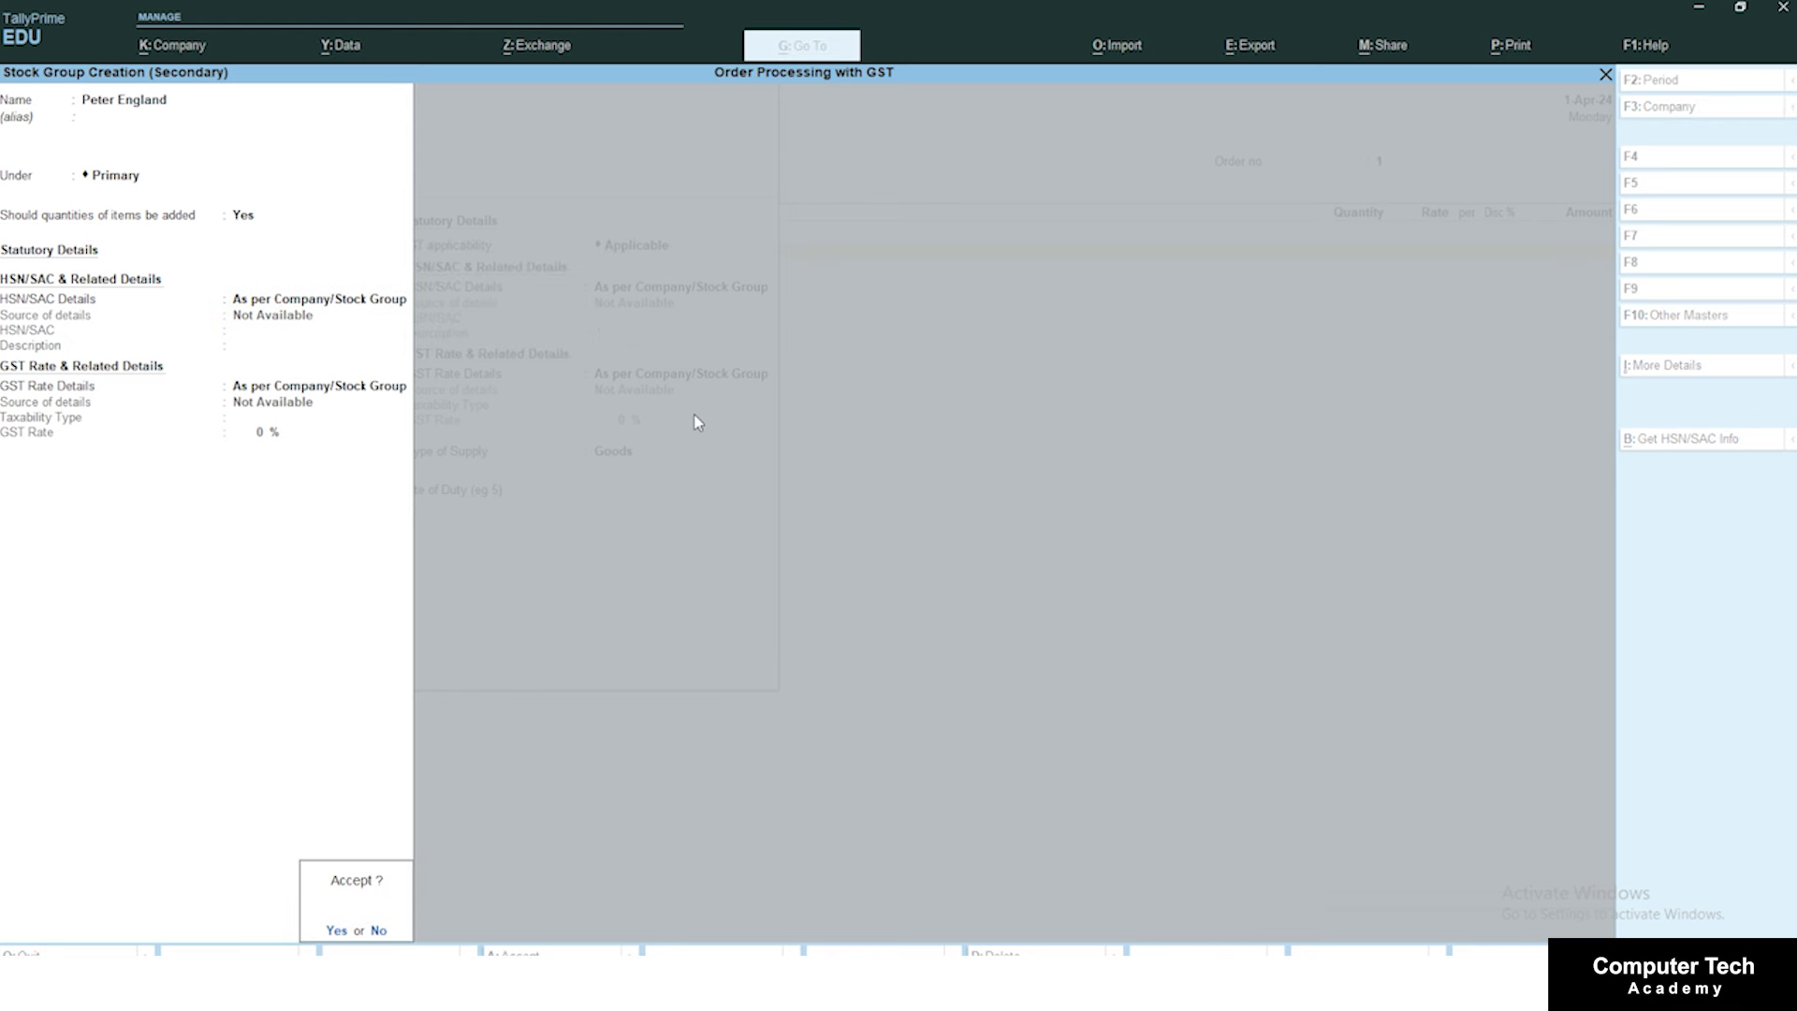
key("Escape")
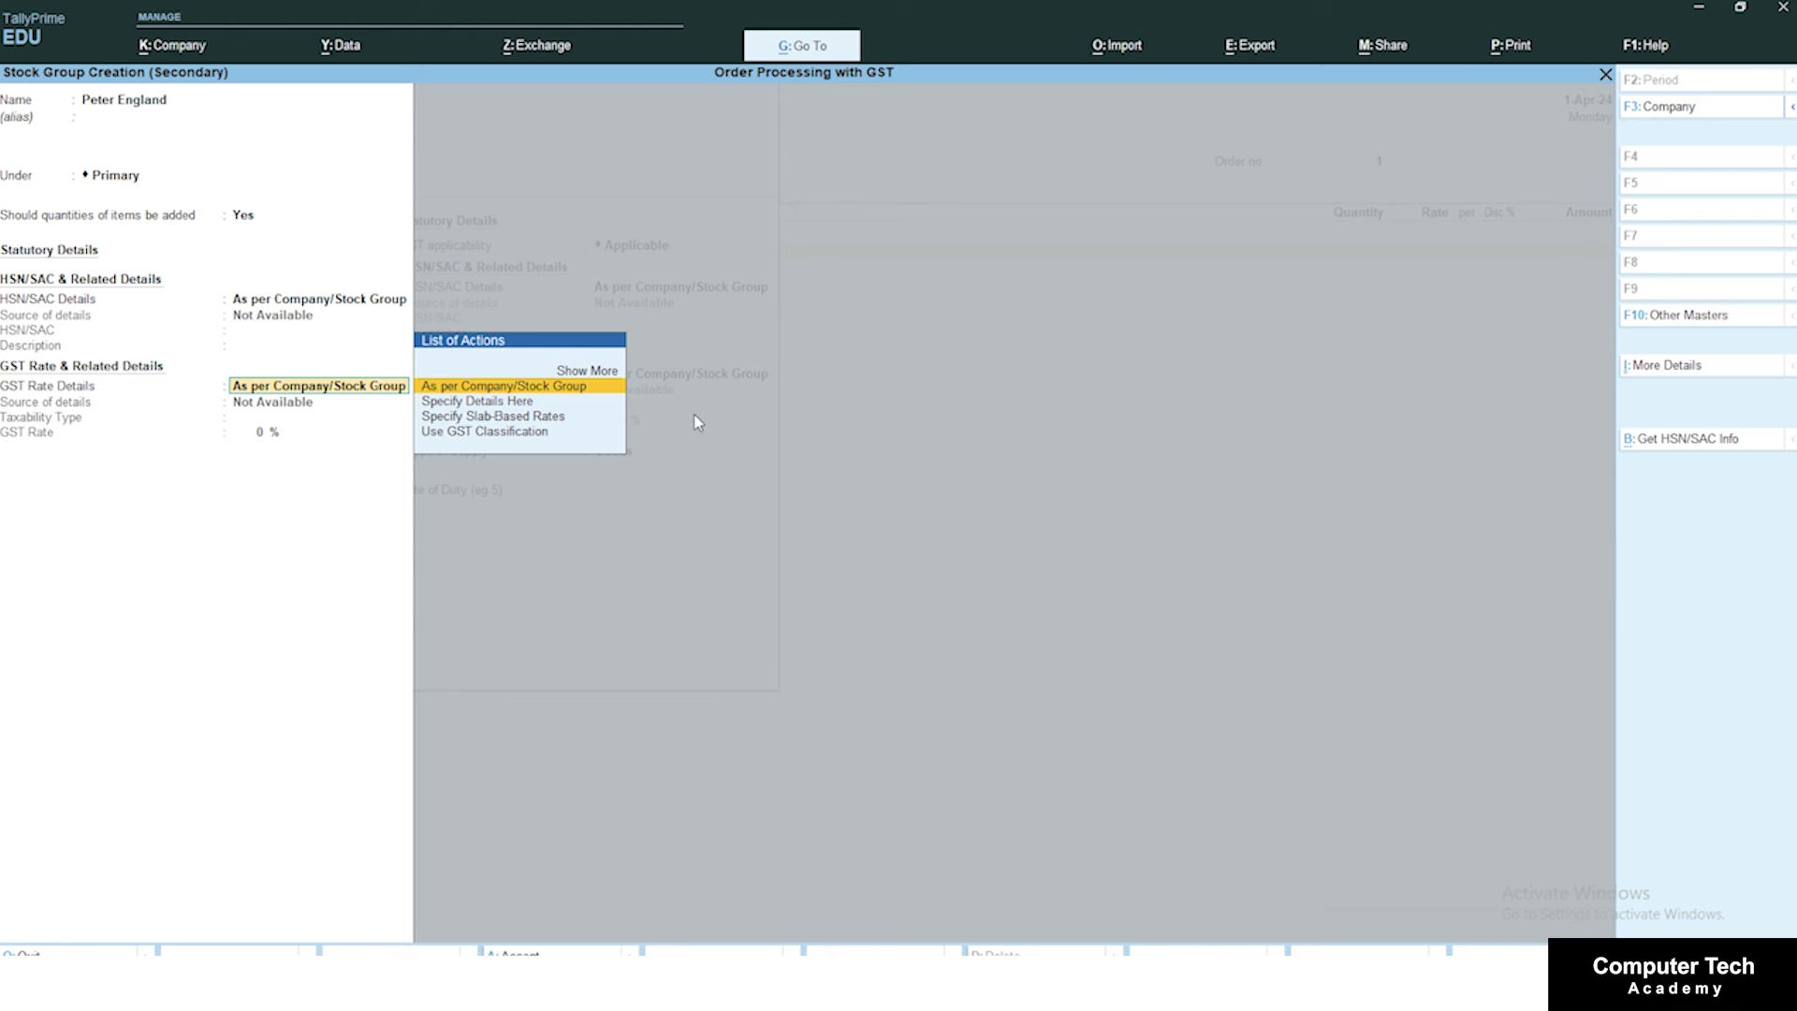
key("Down")
key("Return")
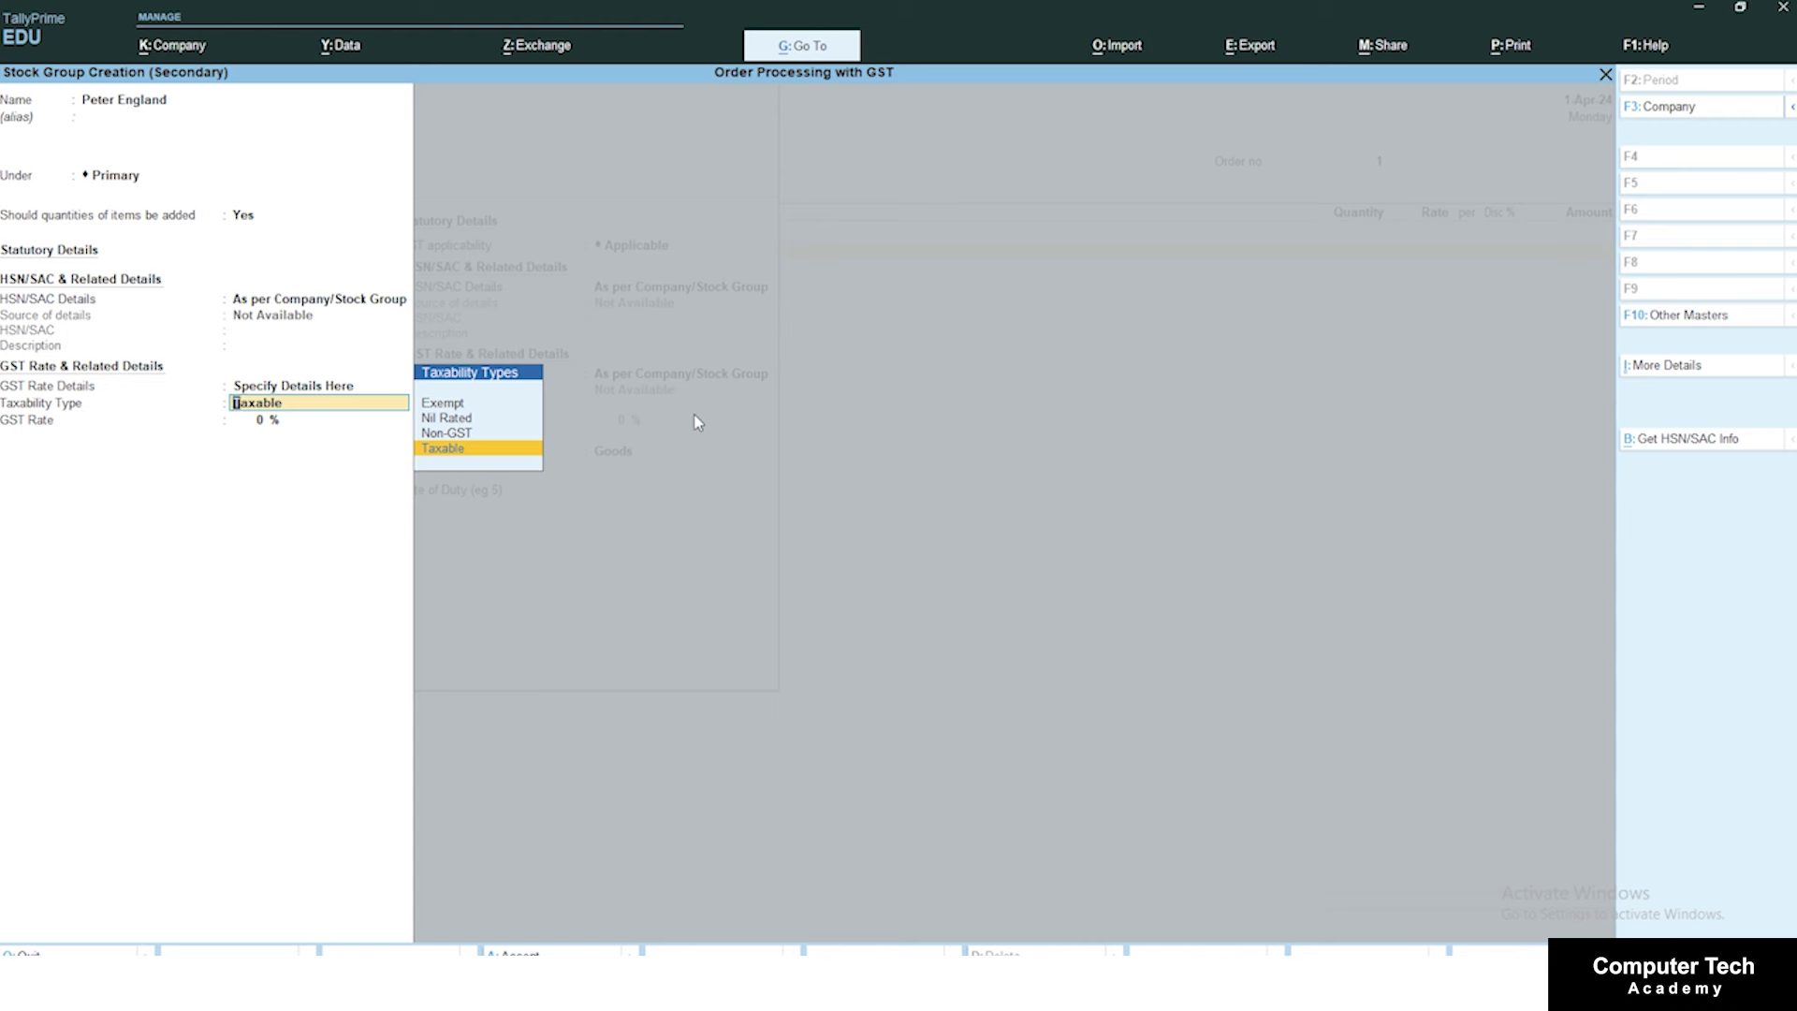
key("Return")
type("1")
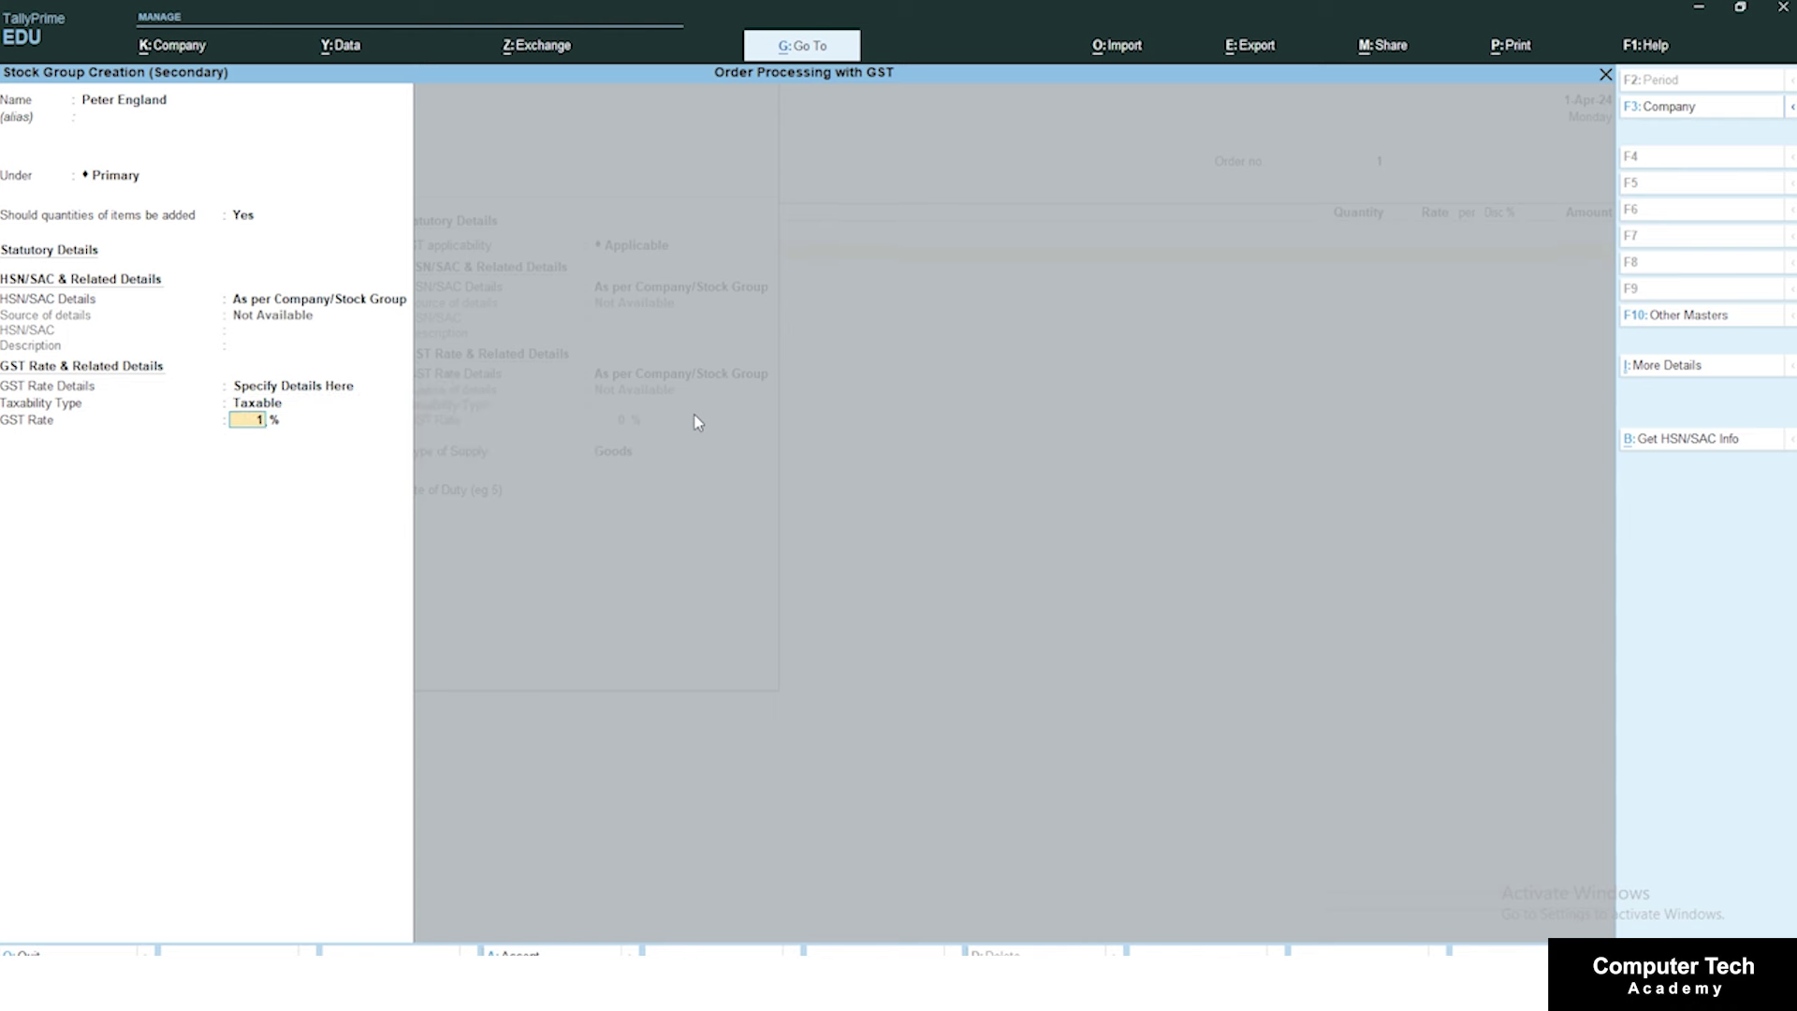
type("2")
key("Return")
key("Return")
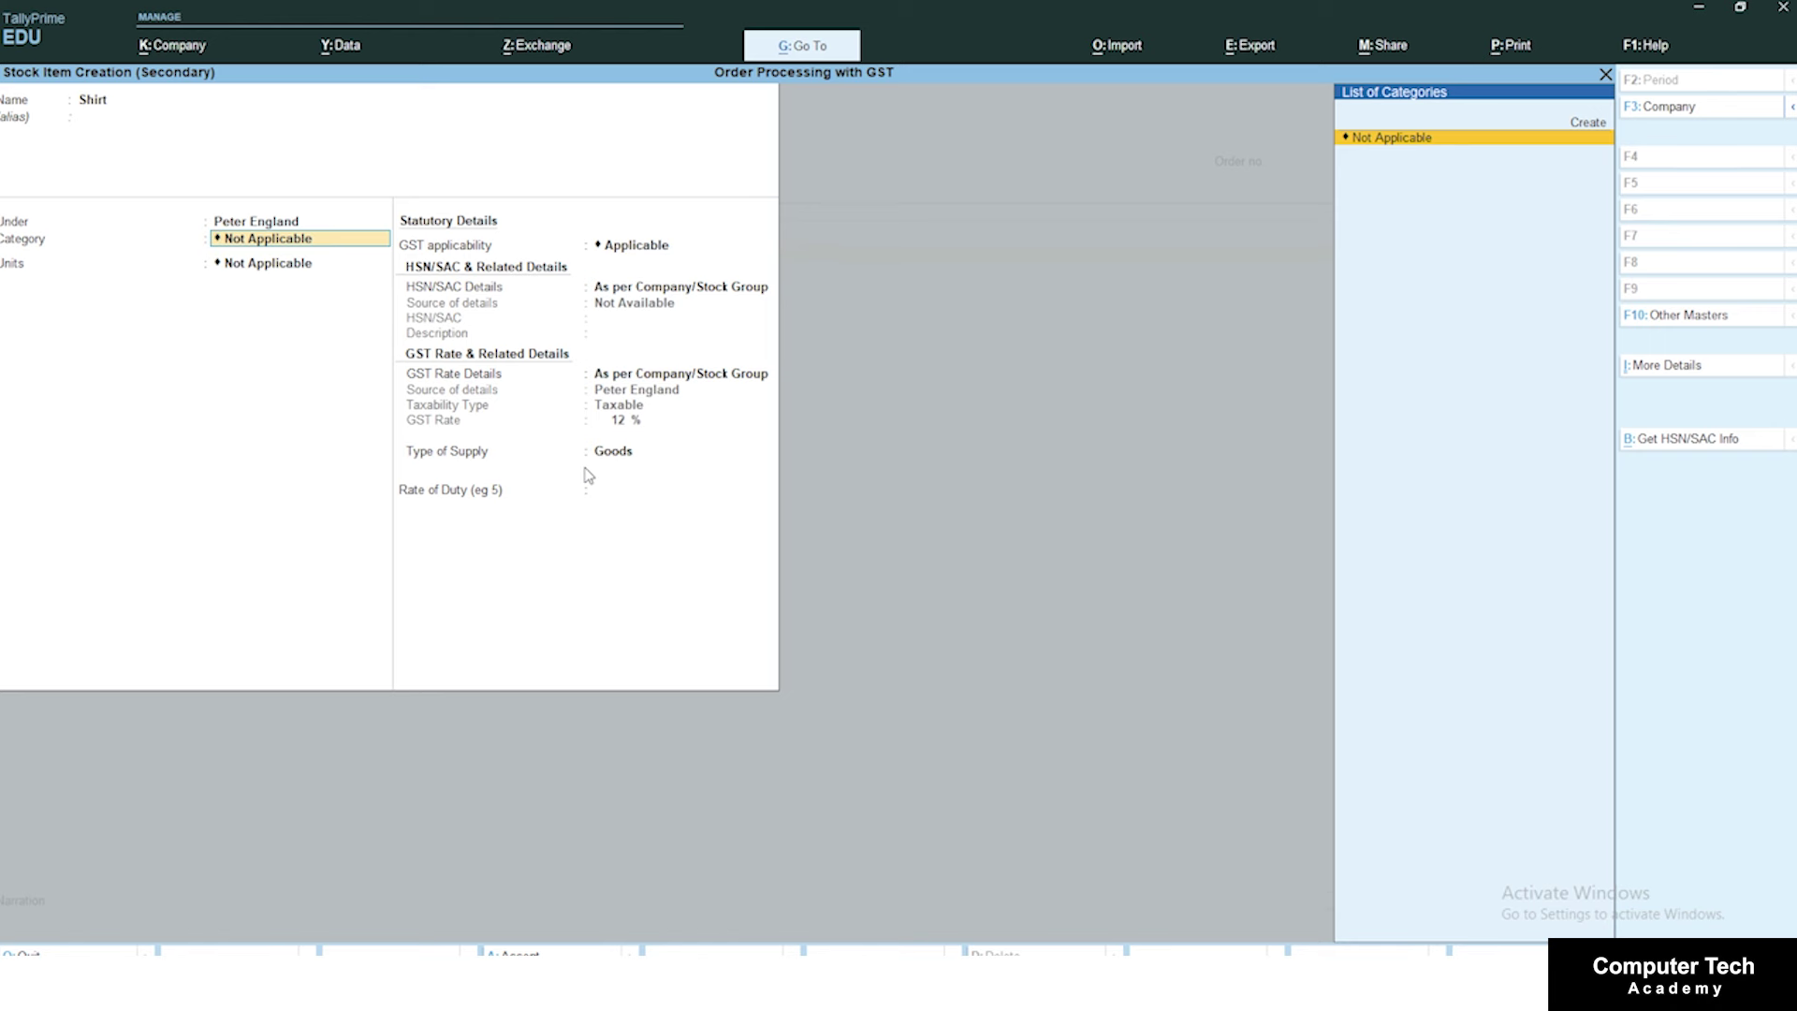
Step: Create the stock category Clothes under Primary and assign it to the Shirt item
key("alt+c")
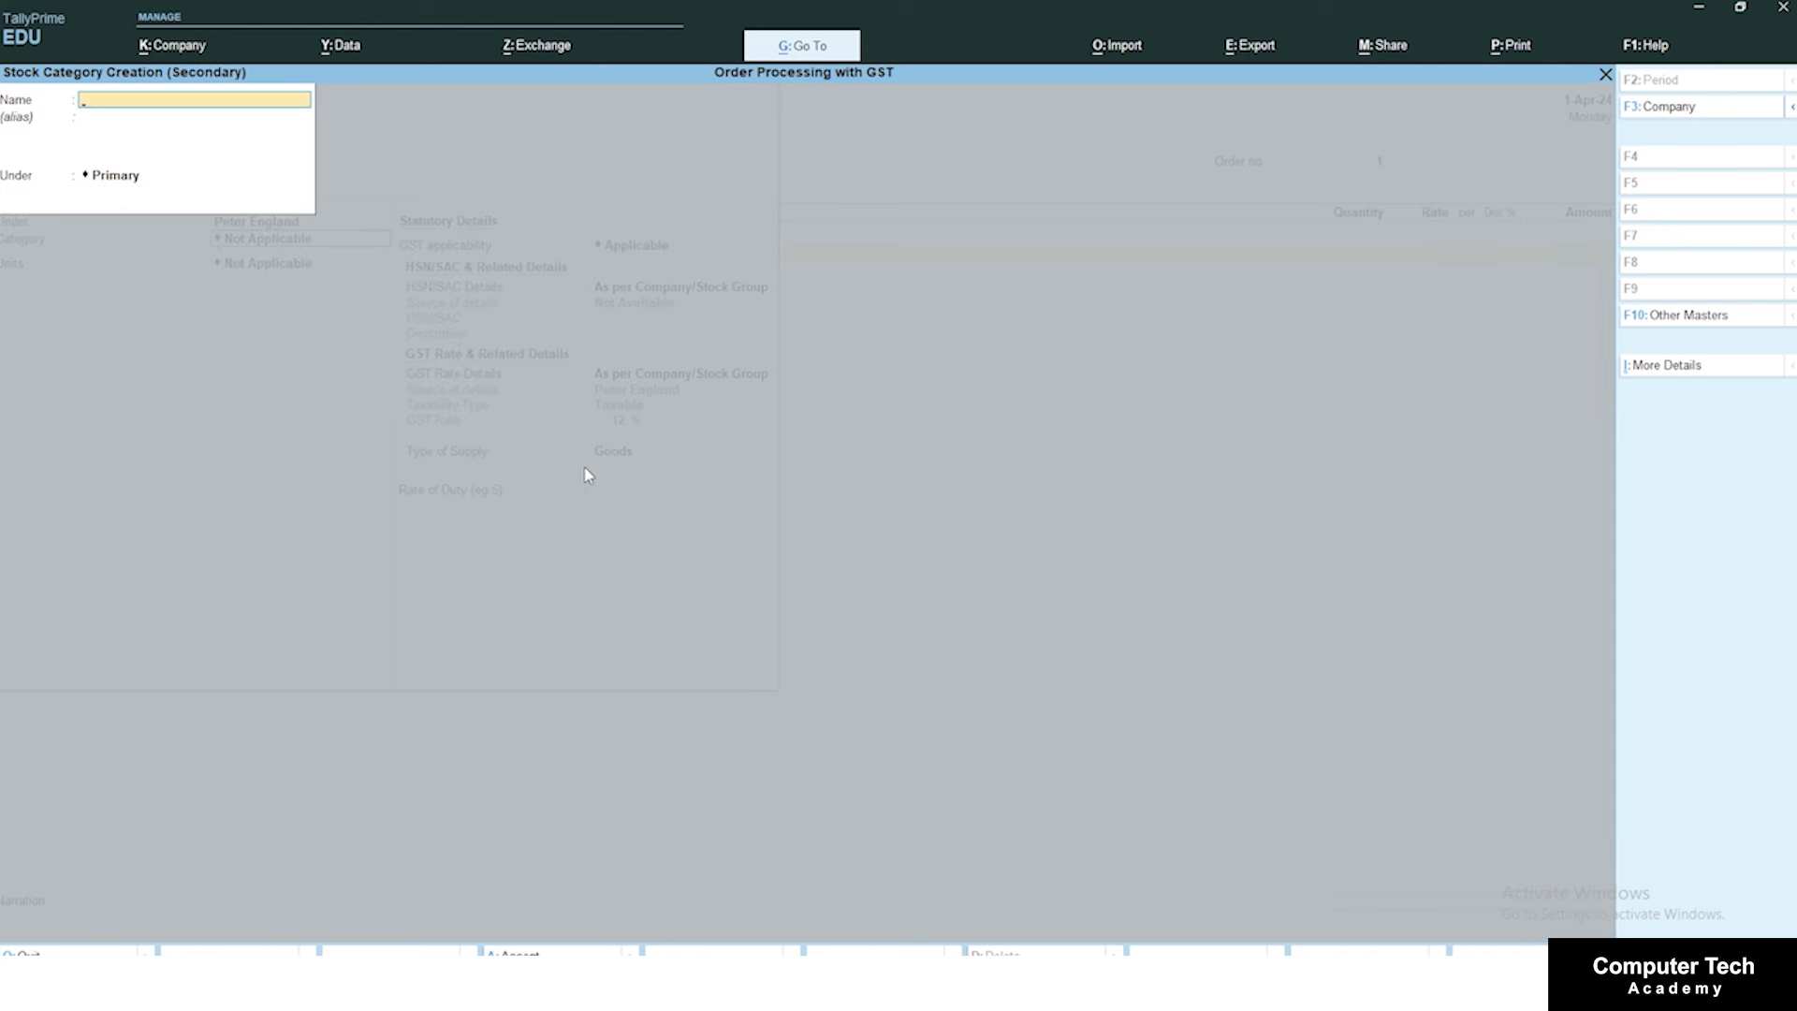
type("Clothes")
key("Return")
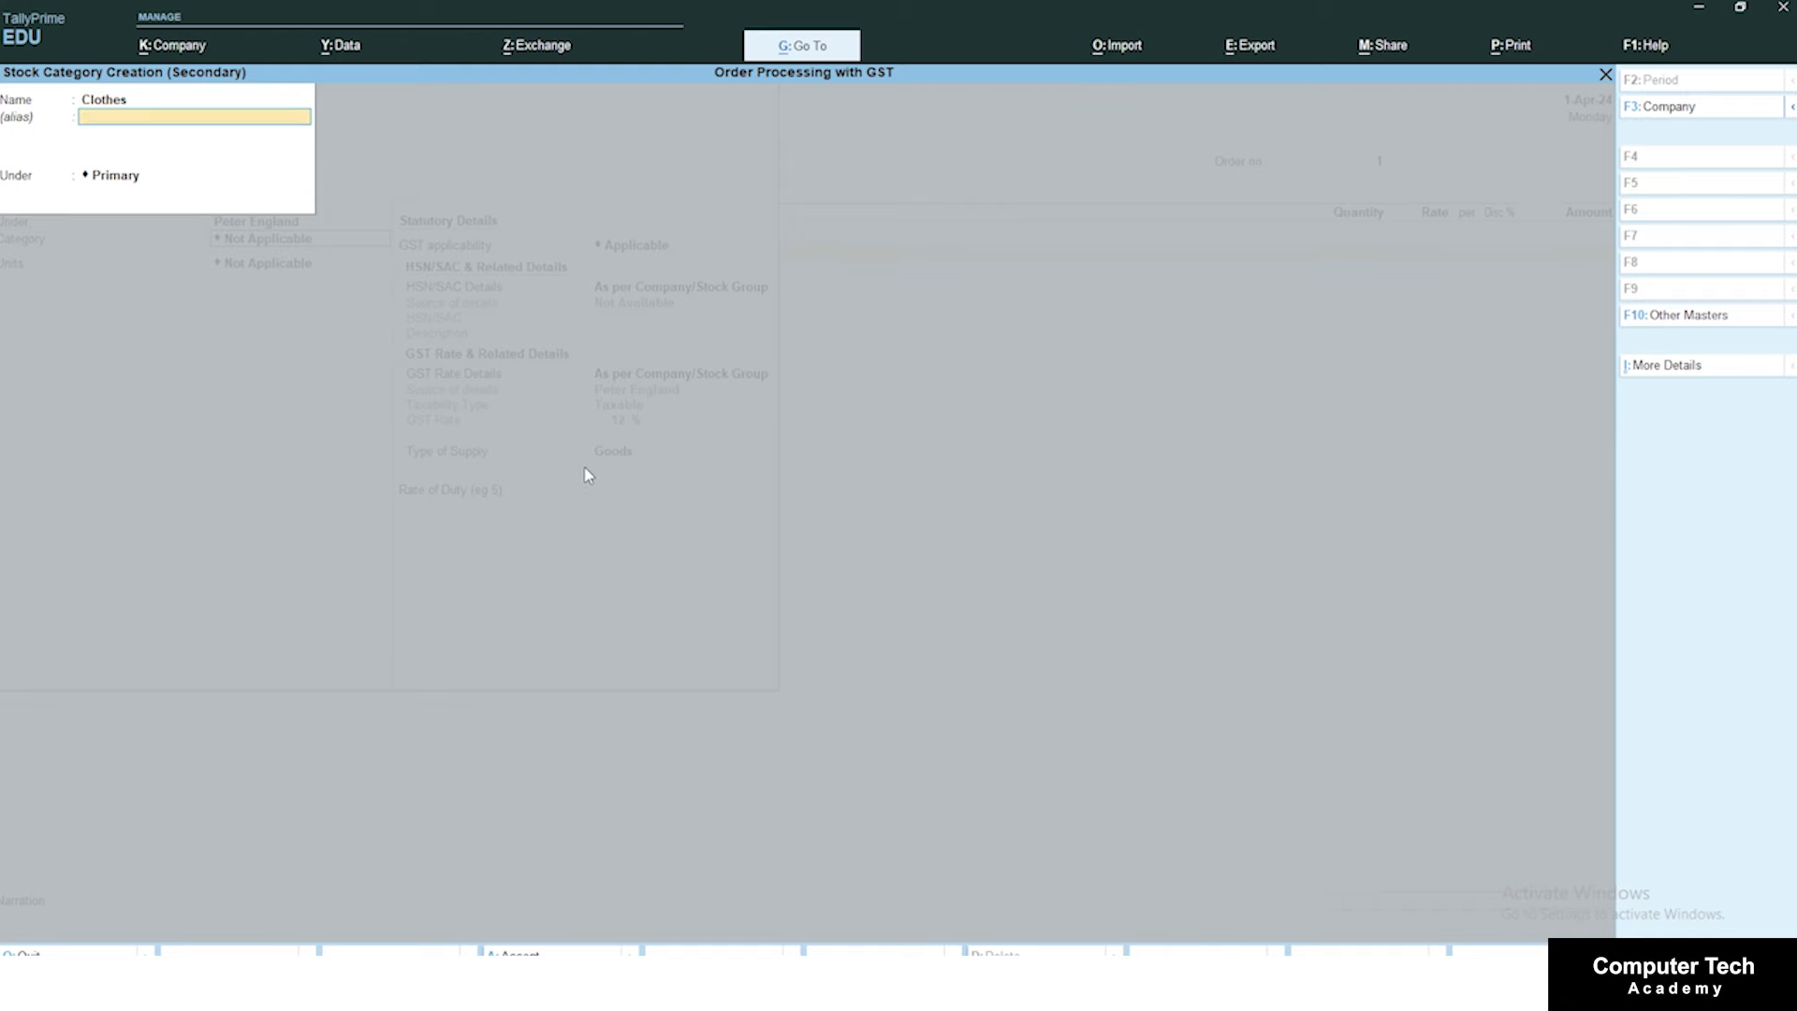
key("Return")
key("Return")
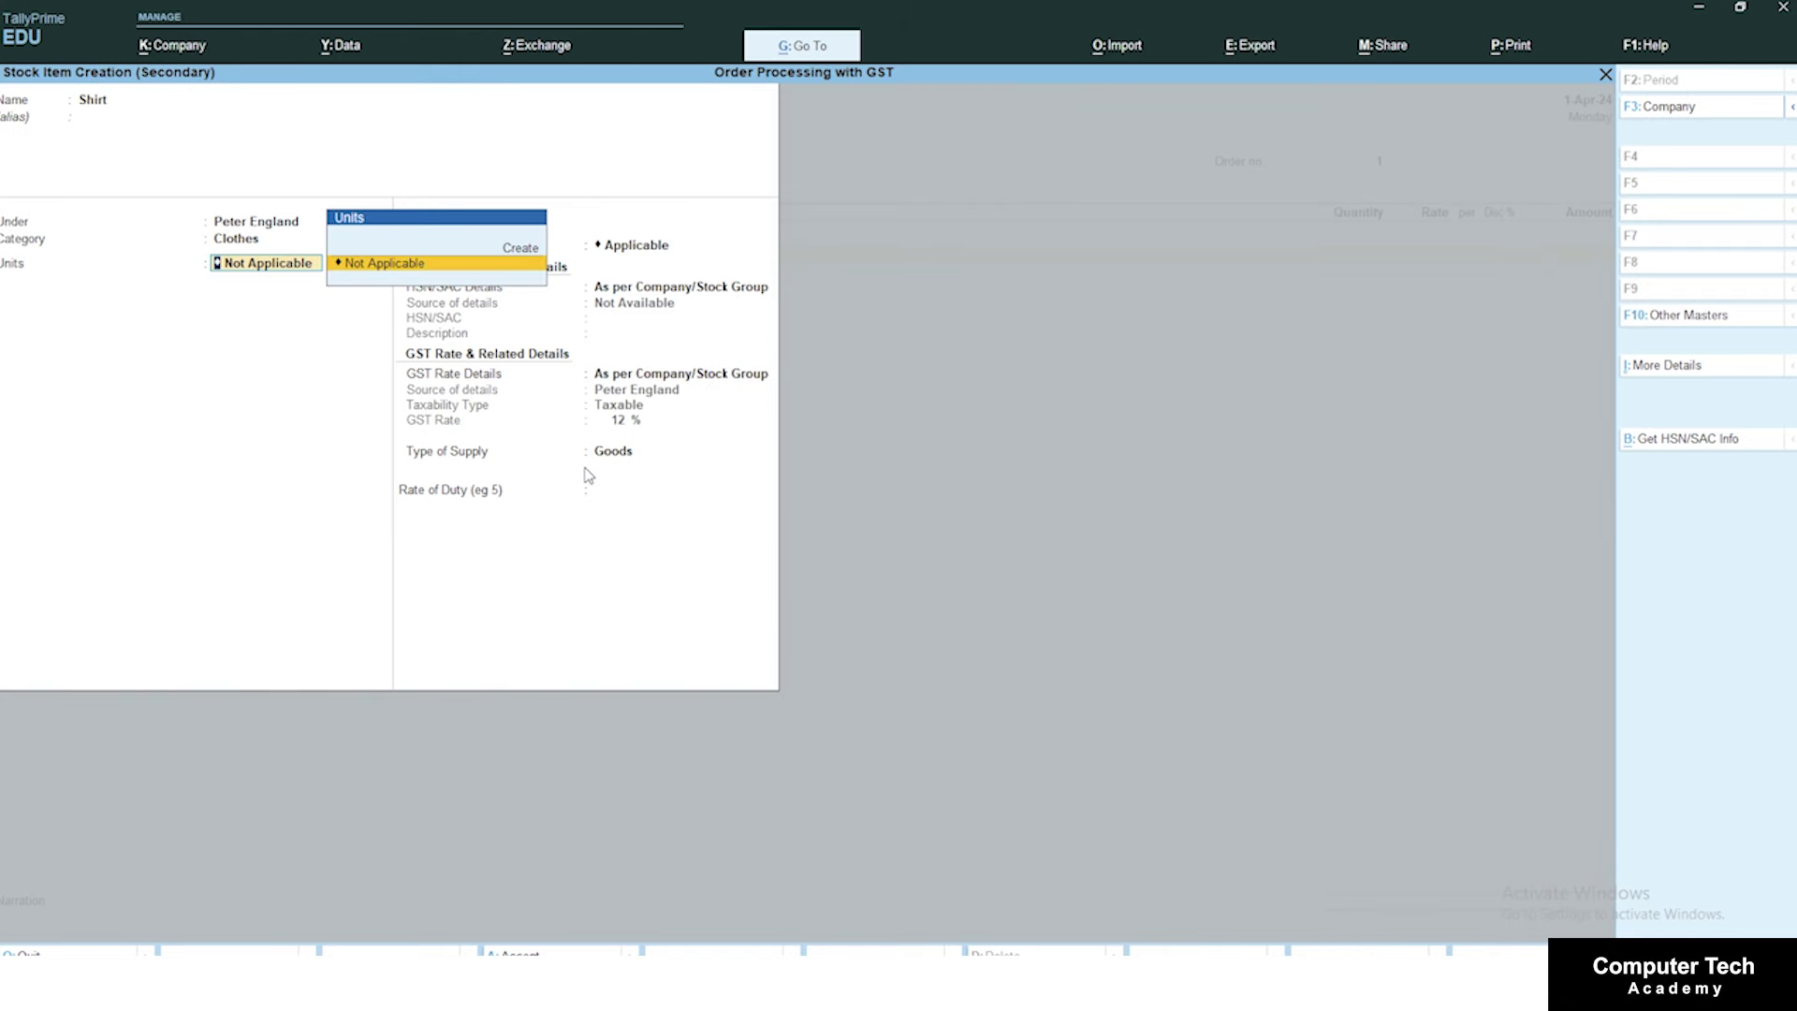
Step: Create a simple unit with the symbol Pc and assign it to the Shirt item
key("alt+c")
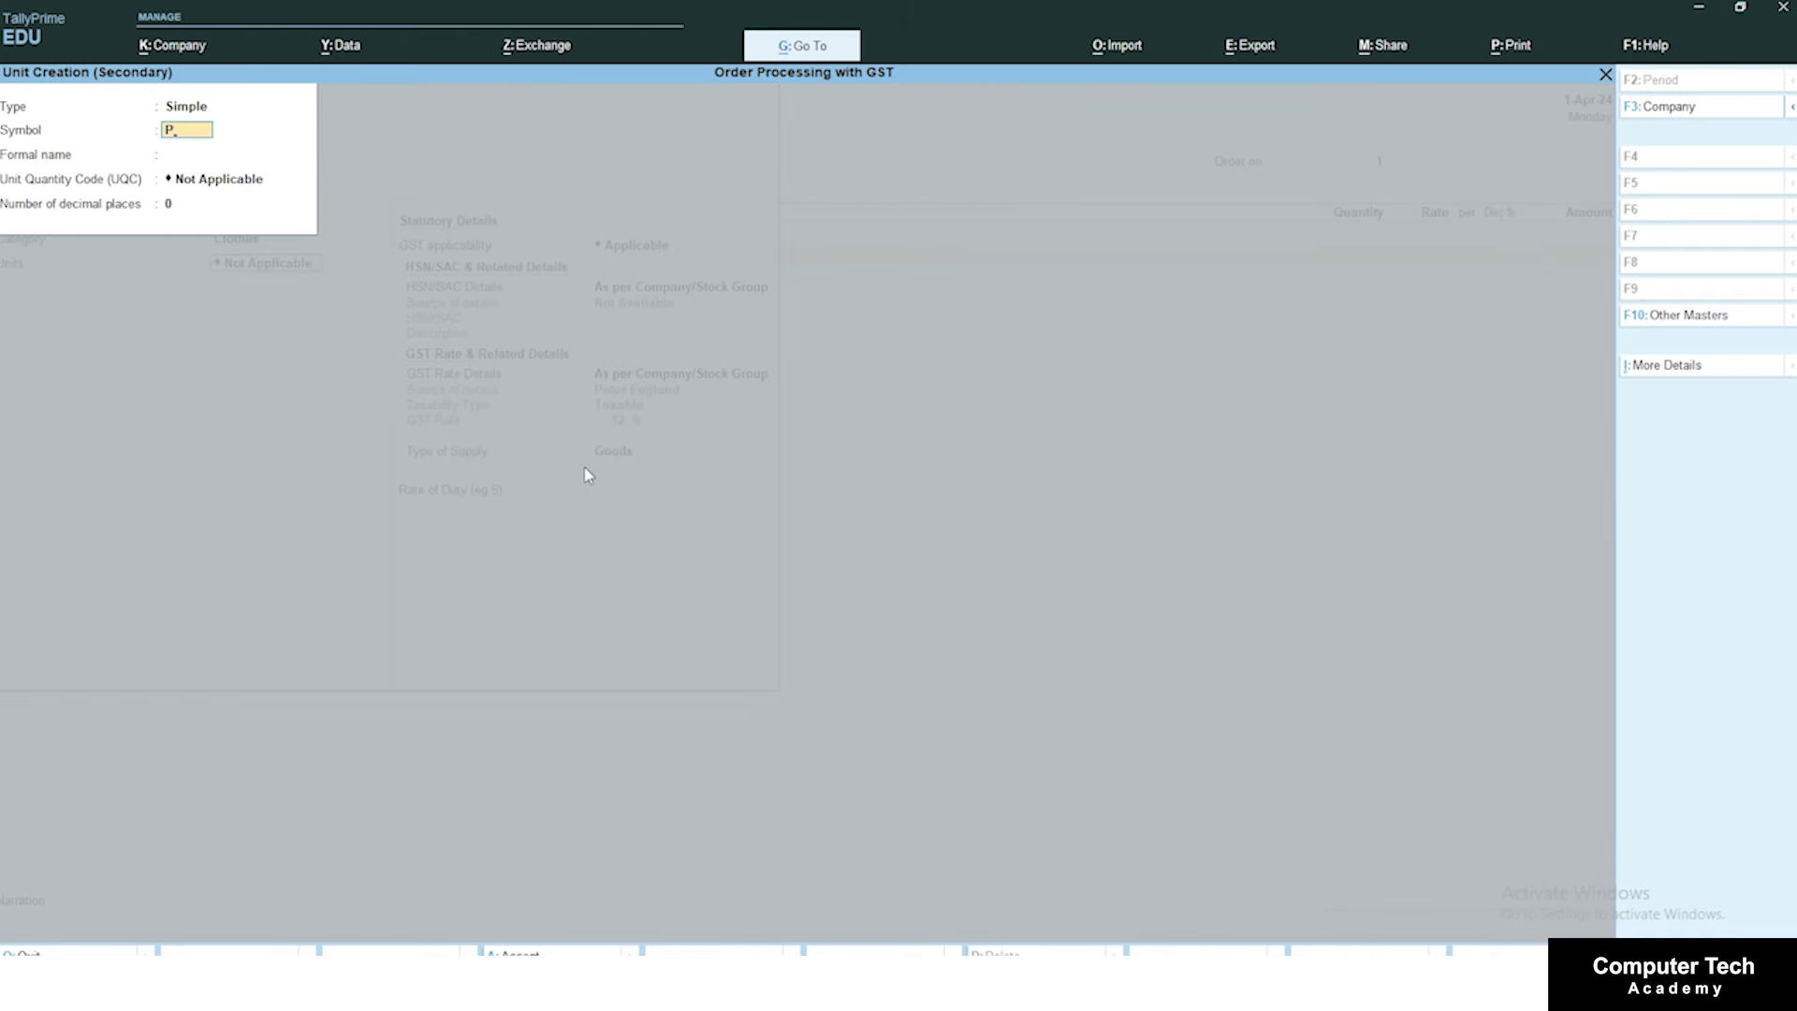
type("Pc")
key("Return")
key("ctrl+a")
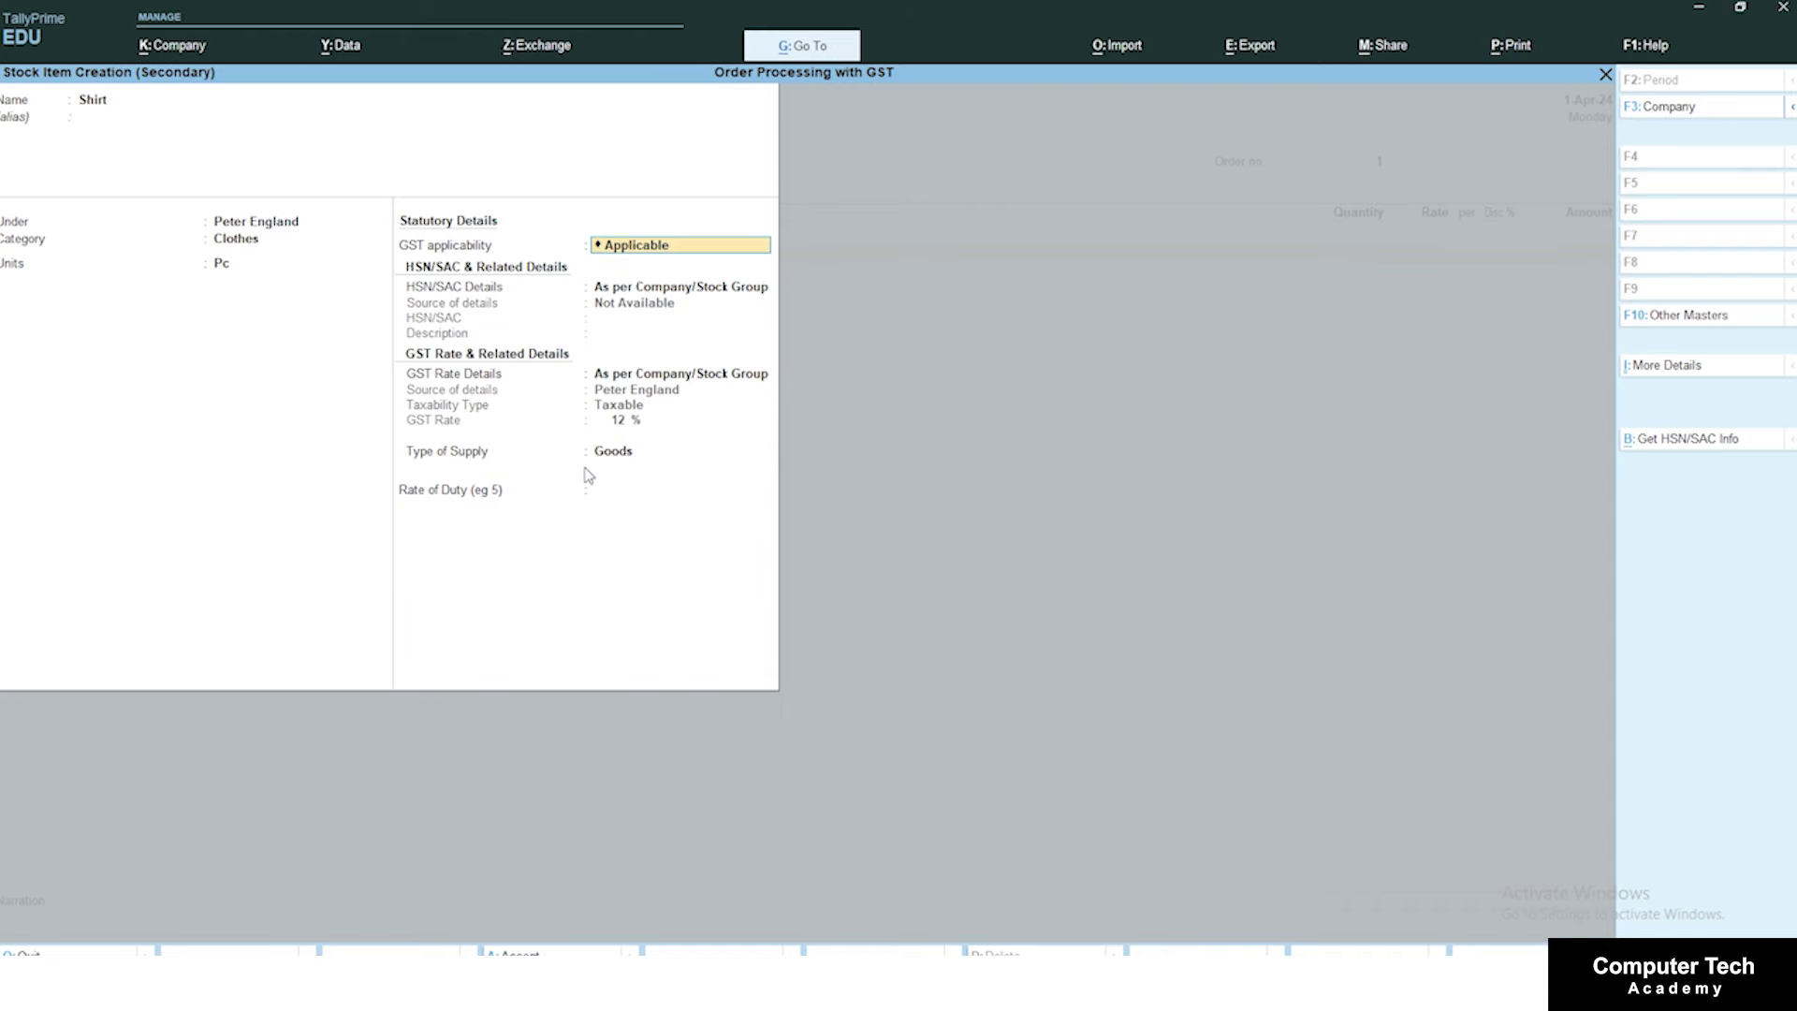
Step: Keep GST applicable with HSN and rate details as per company/stock group, supply type Goods, and save the Shirt item
key("Return")
key("Return")
key("Return")
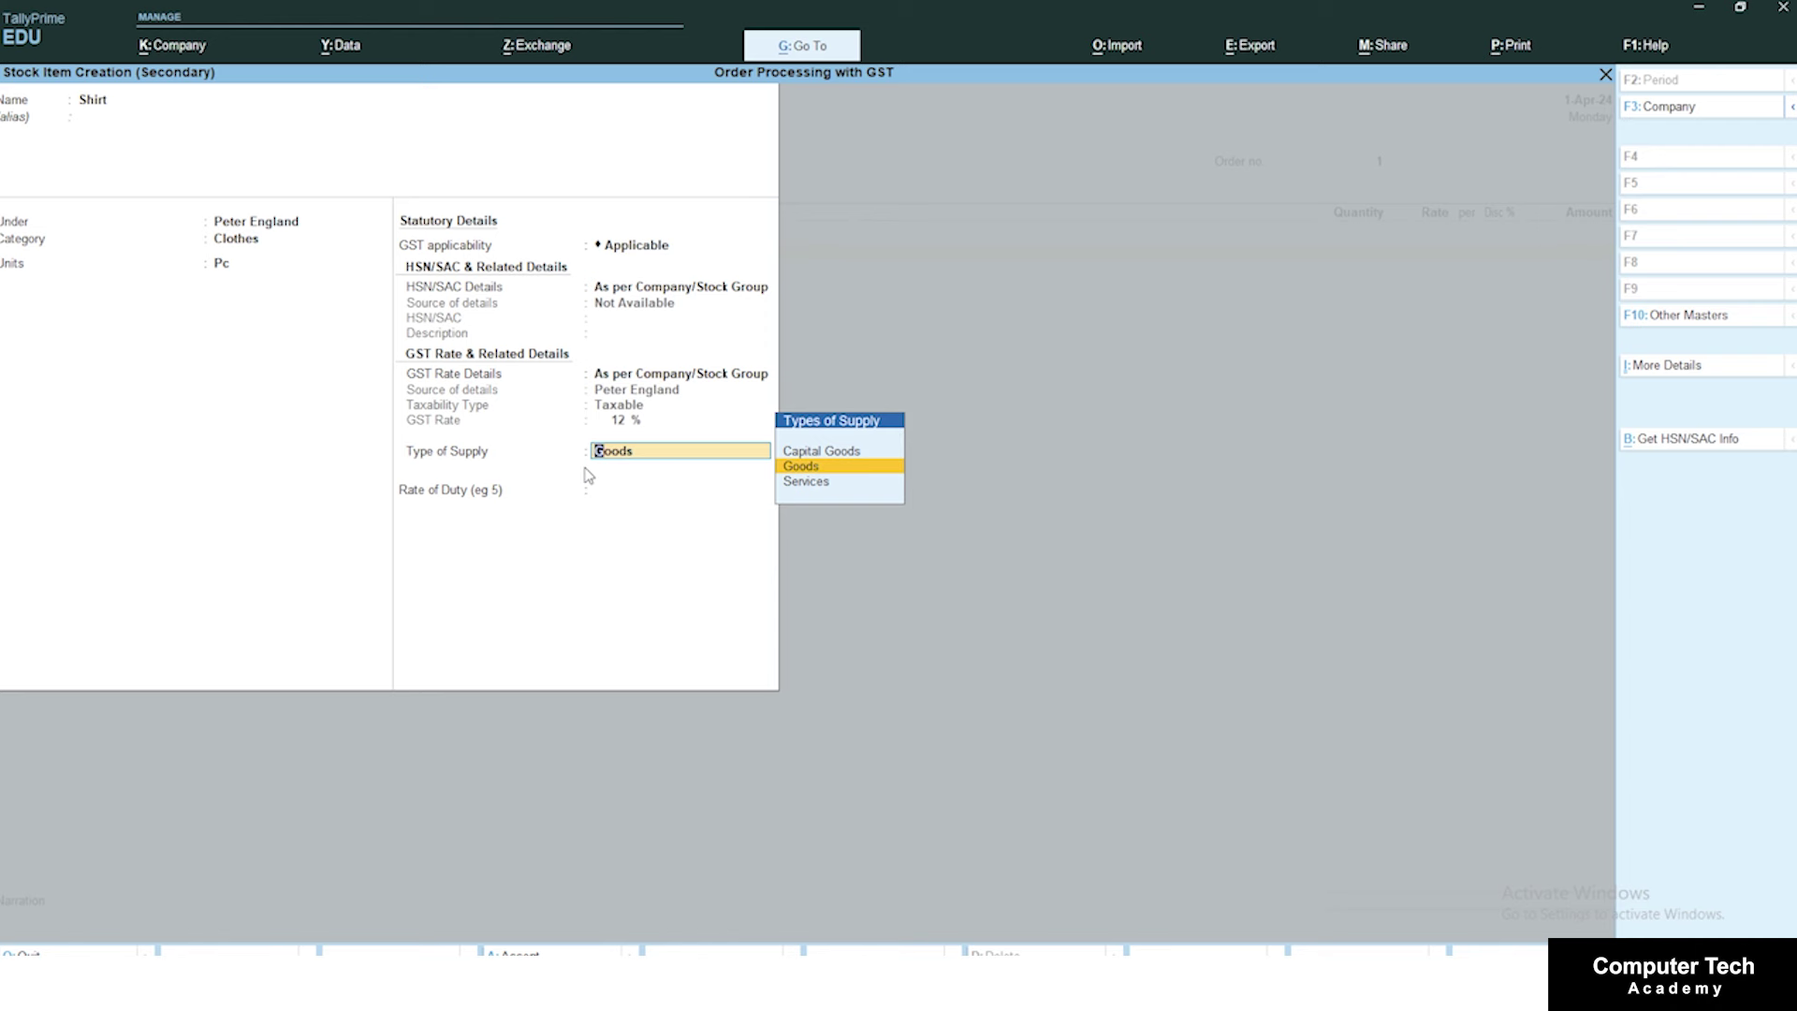
key("Return")
key("Return")
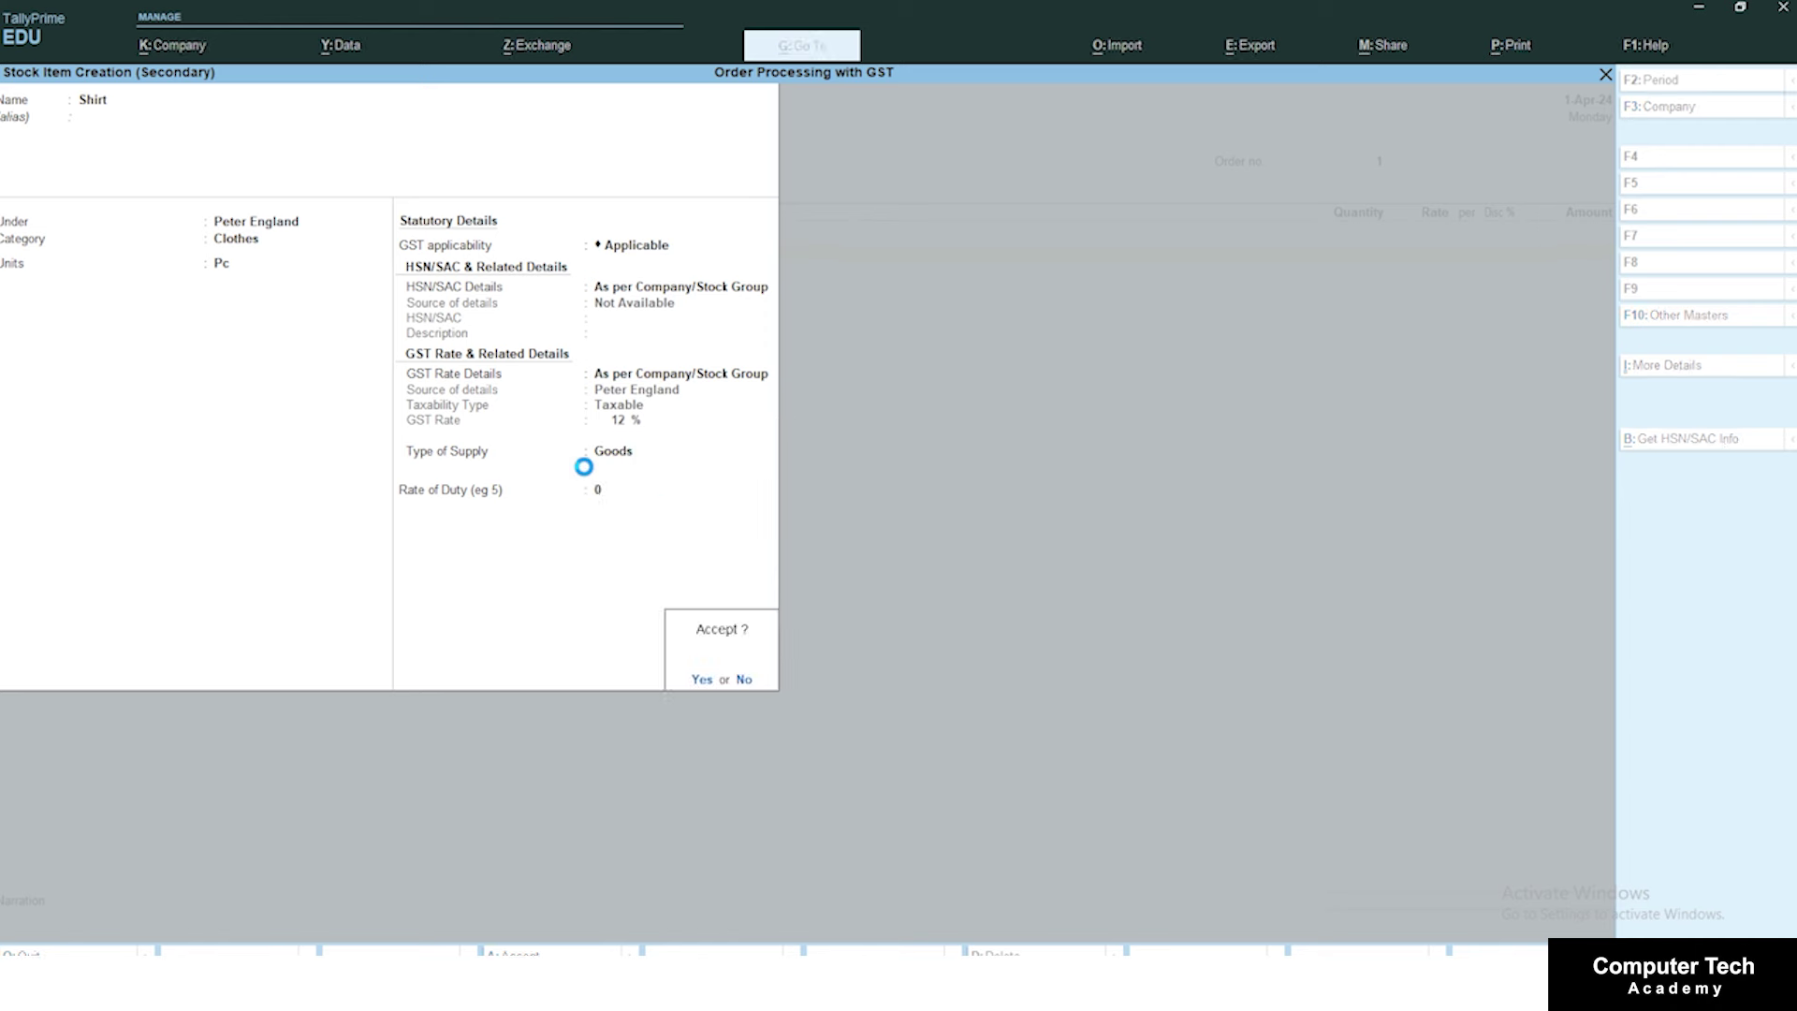
key("Return")
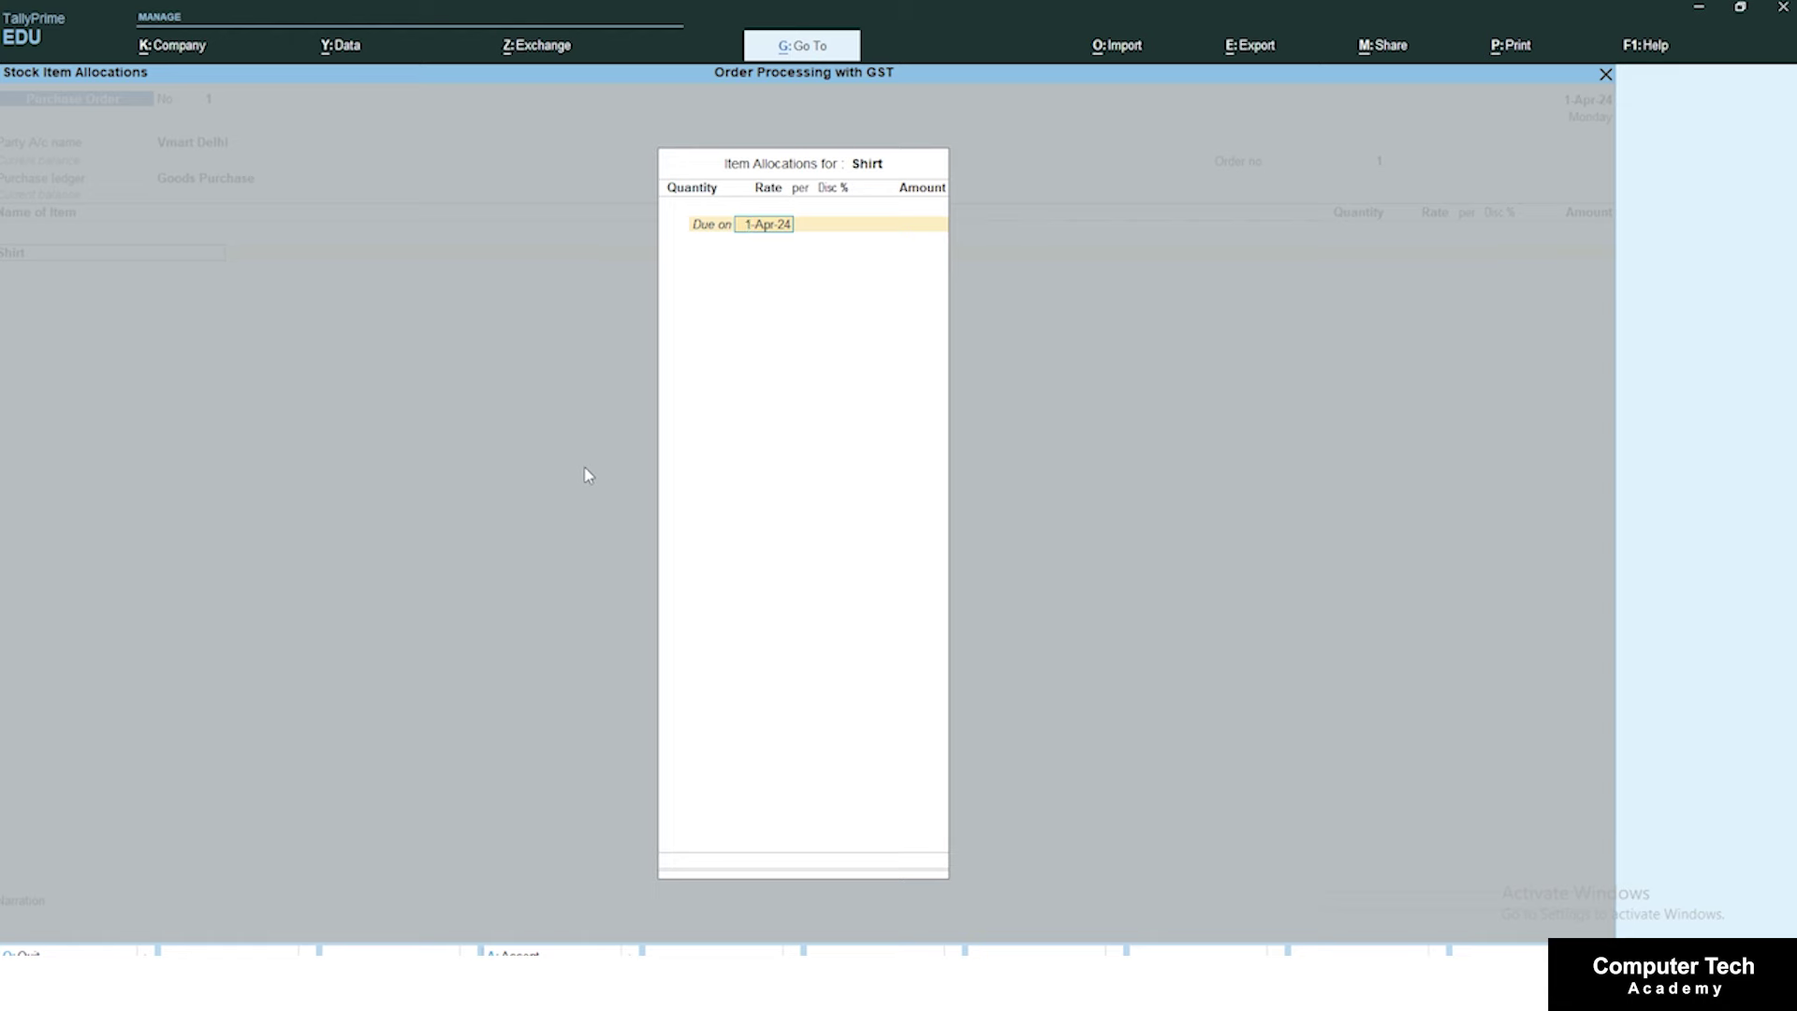
Step: Set the due date in the Shirt item allocation to 1-May-24
key("Return")
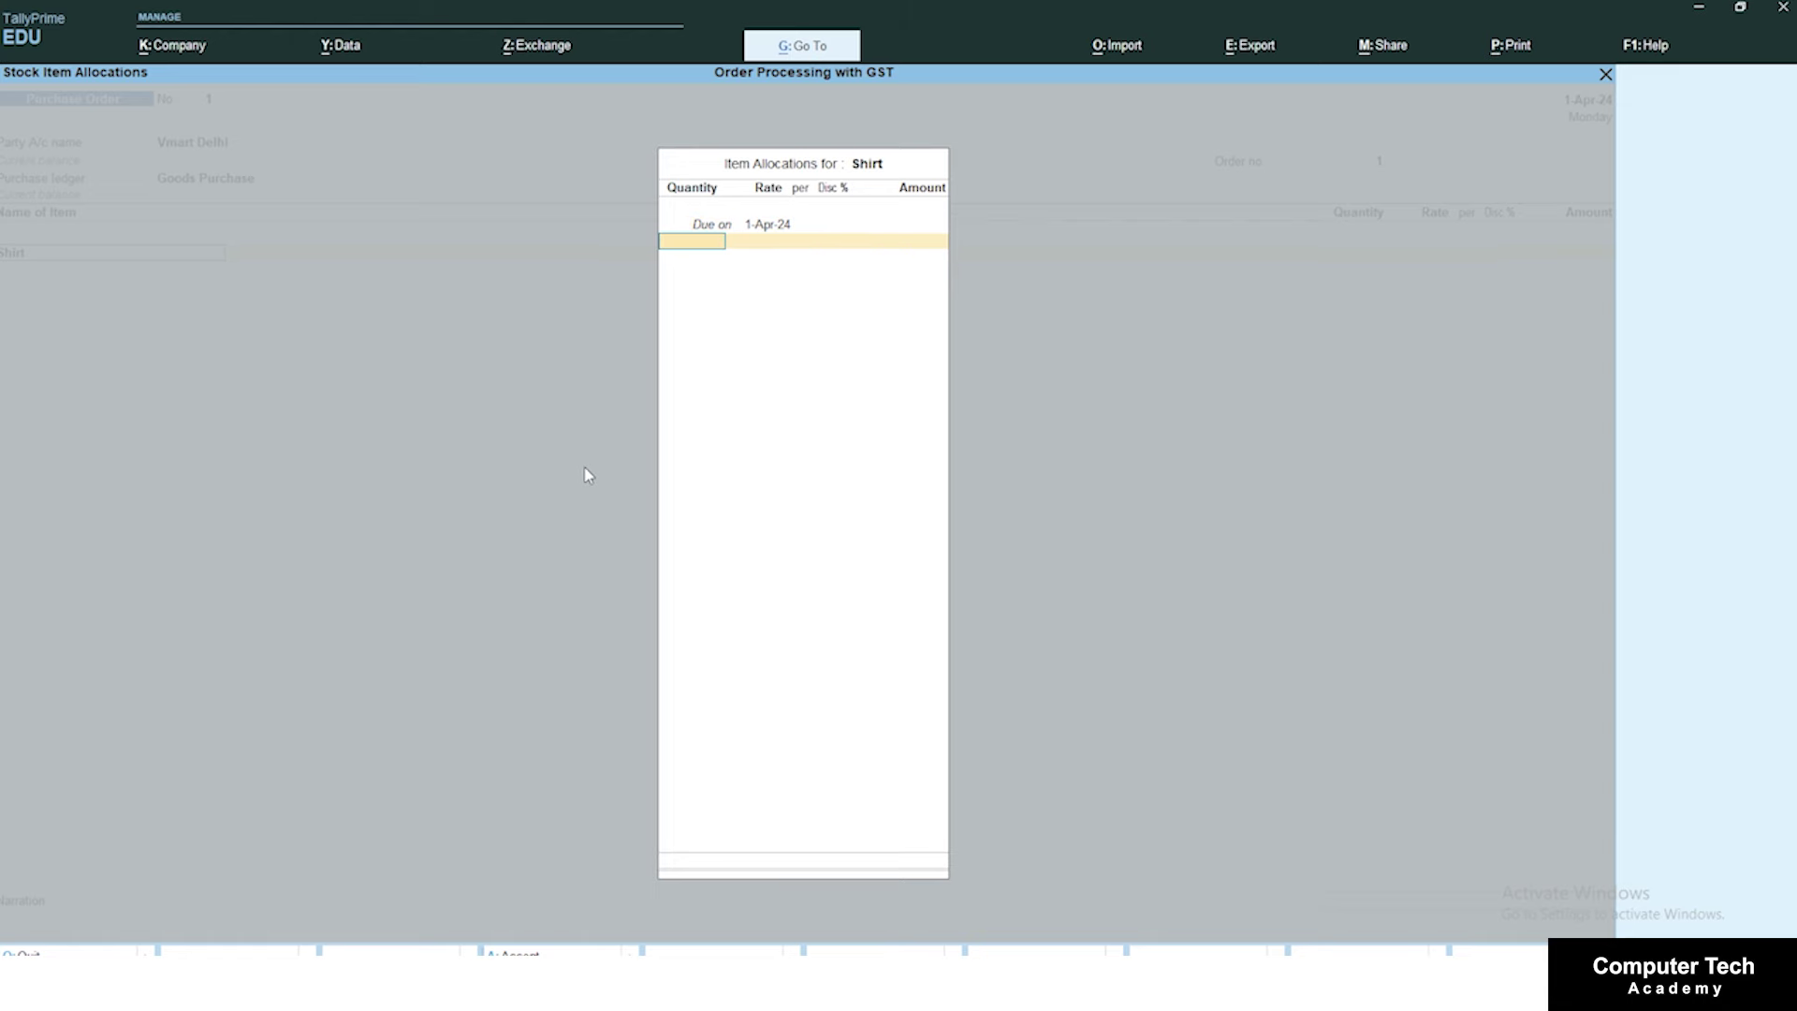
key("BackSpace")
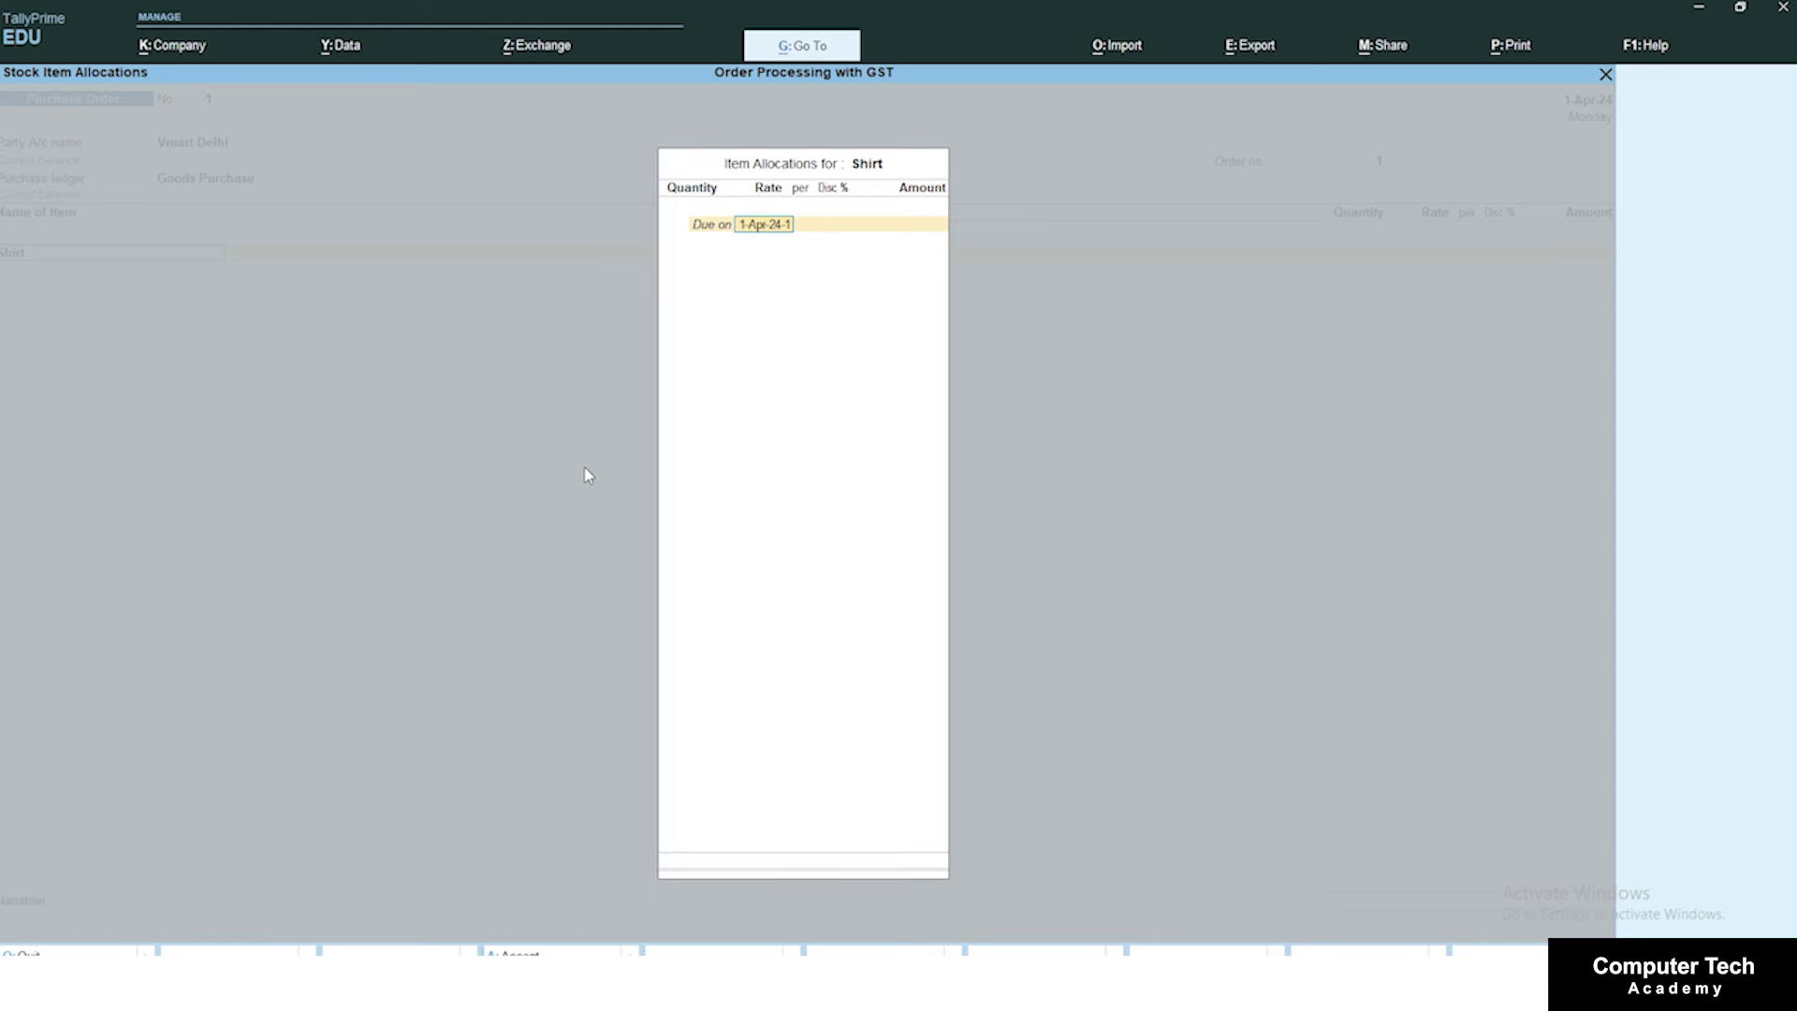
key("BackSpace")
key("BackSpace")
key("BackSpace")
key("BackSpace")
key("BackSpace")
key("BackSpace")
key("BackSpace")
type("-5")
key("Return")
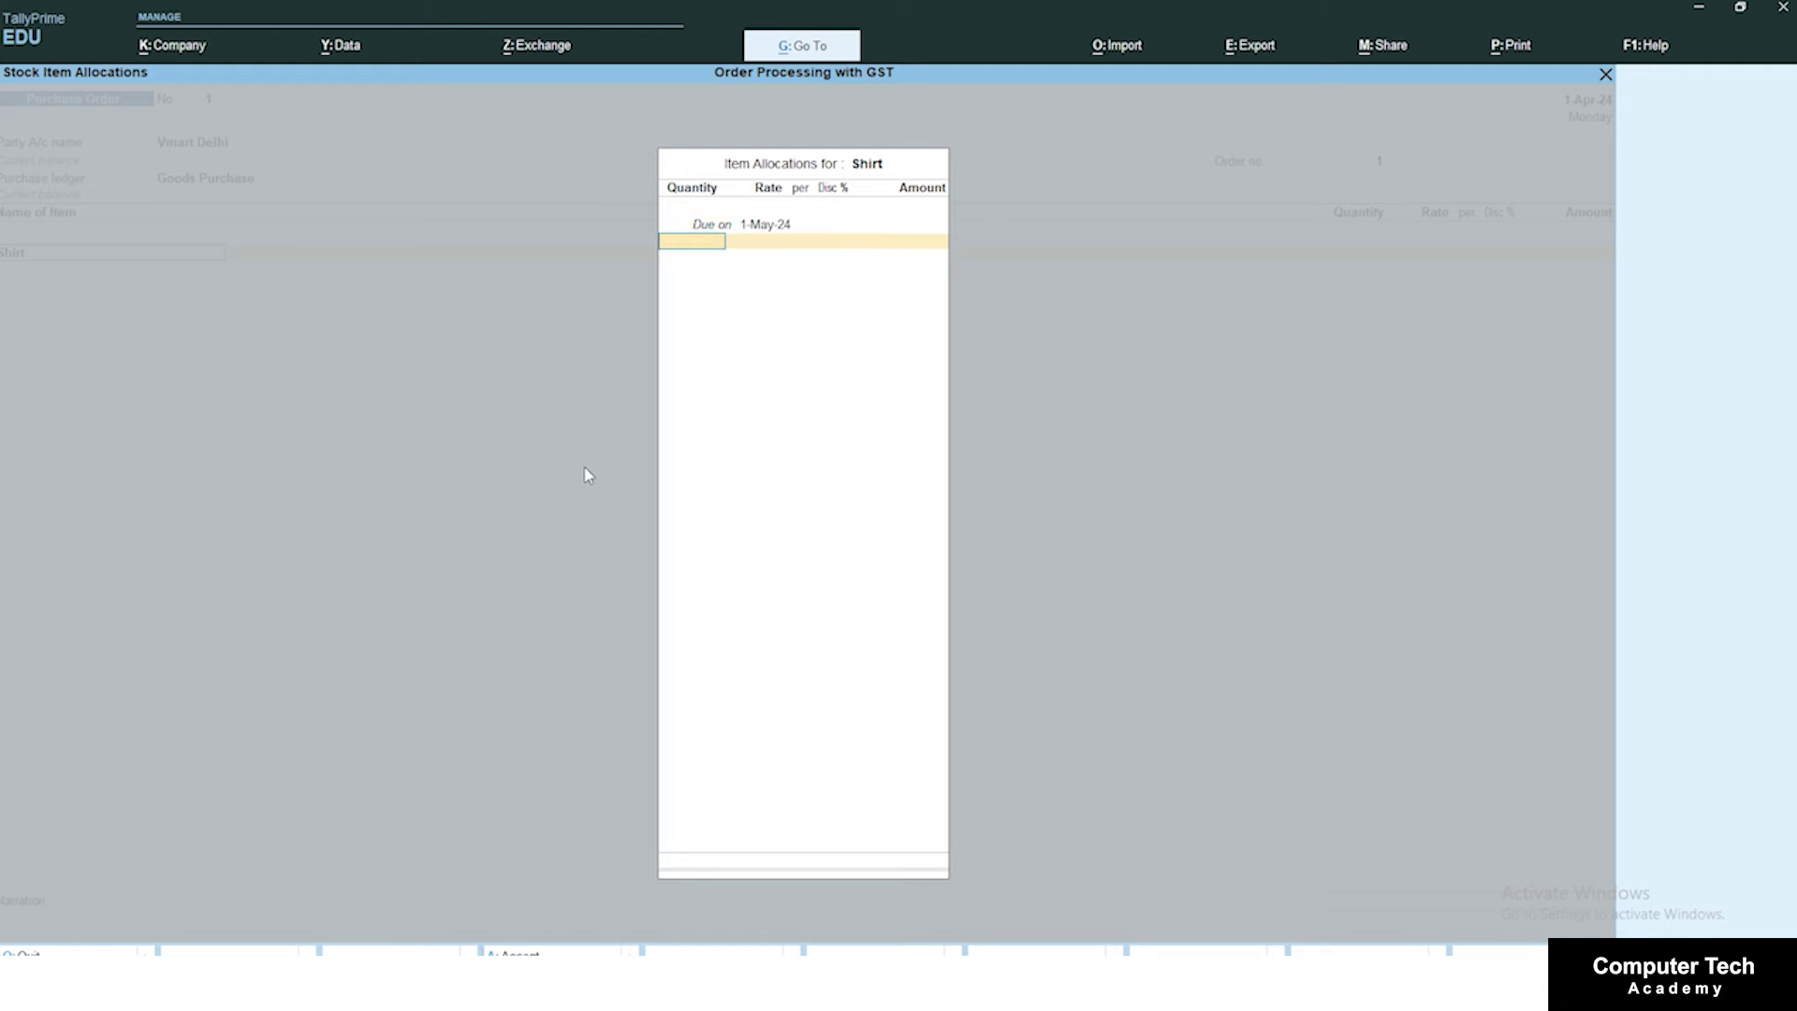
Step: Consult the order slide, enter 15 Pc of Shirt at a rate of 1,299 without discount, and finish the item allocation
key("alt+Tab")
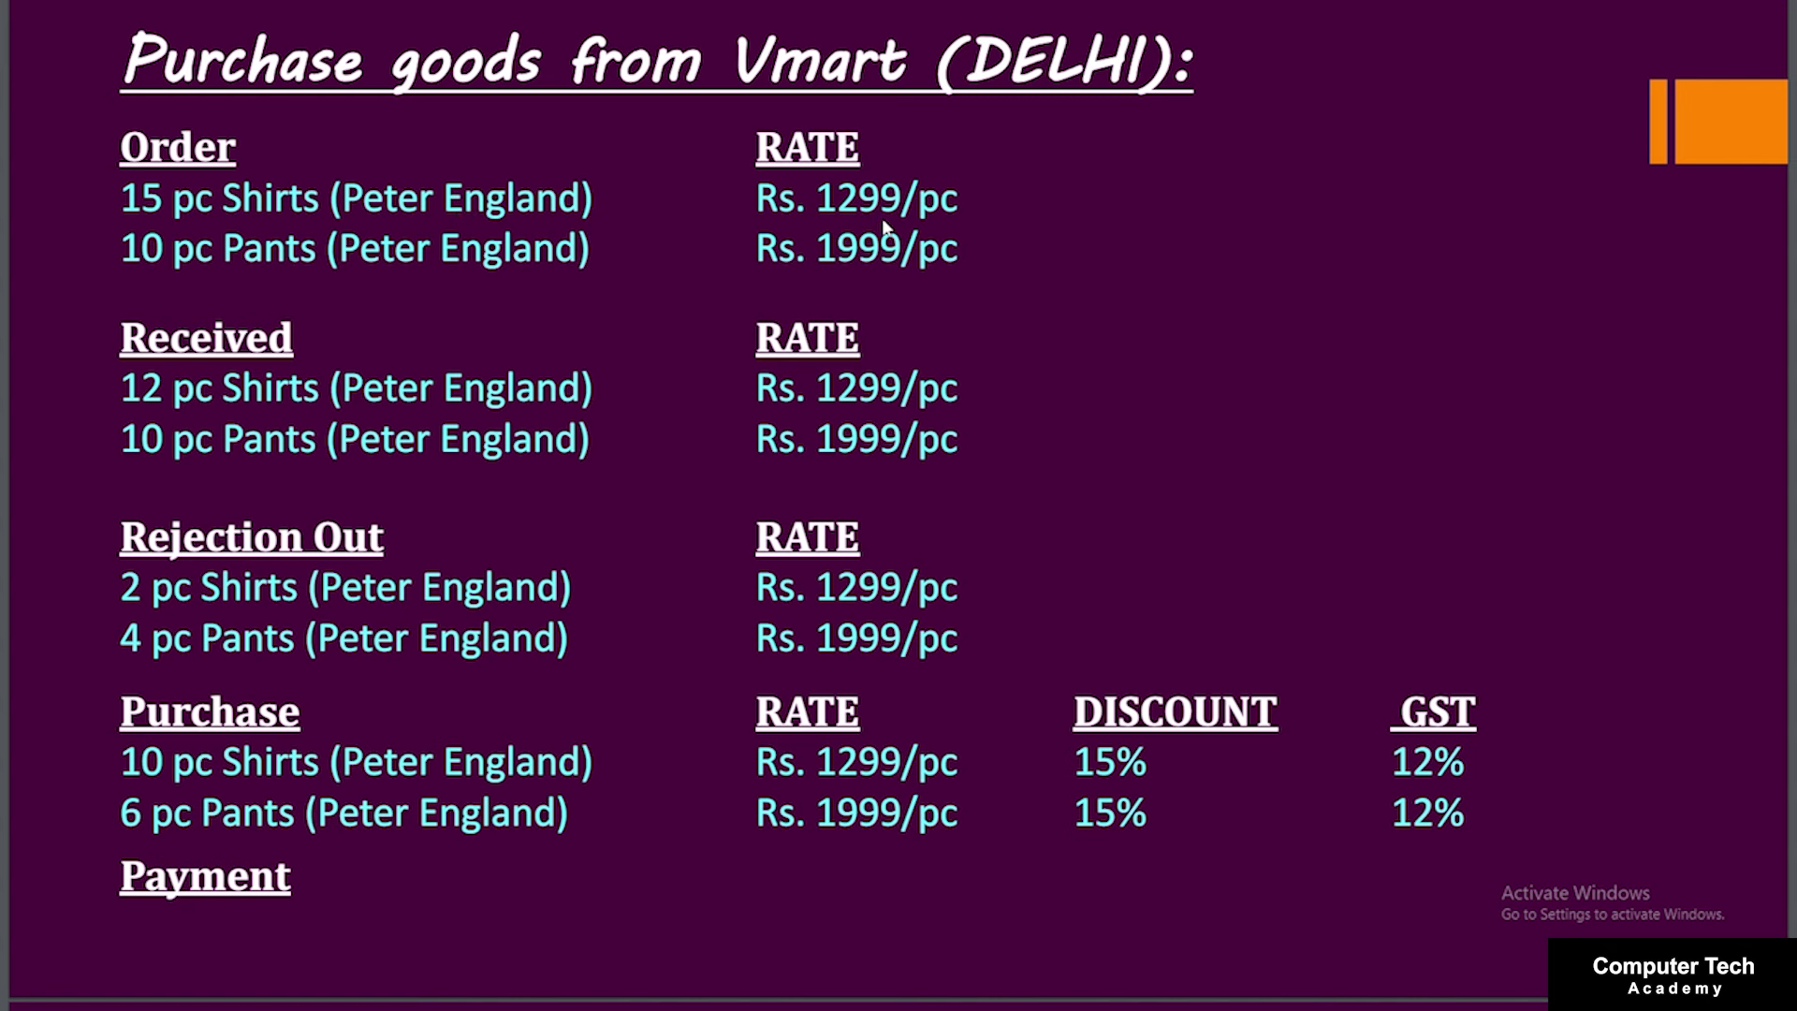
key("alt+Tab")
type("15")
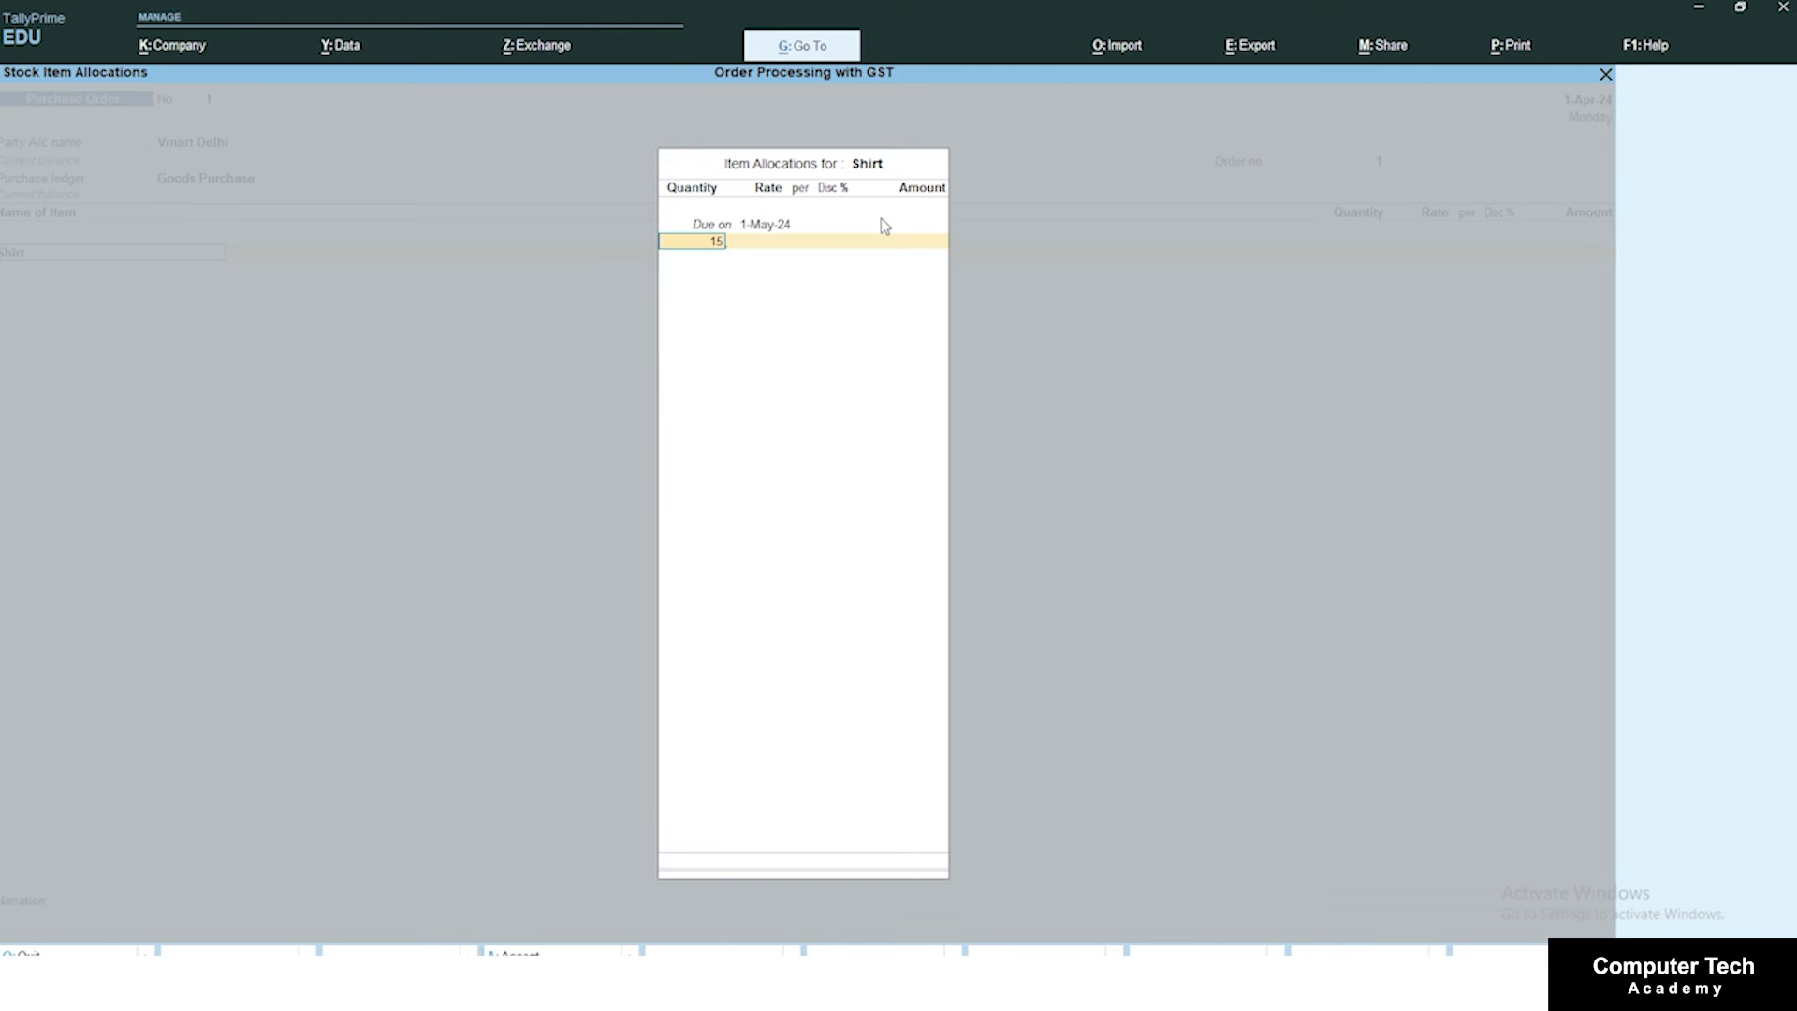
key("Return")
type("1,299")
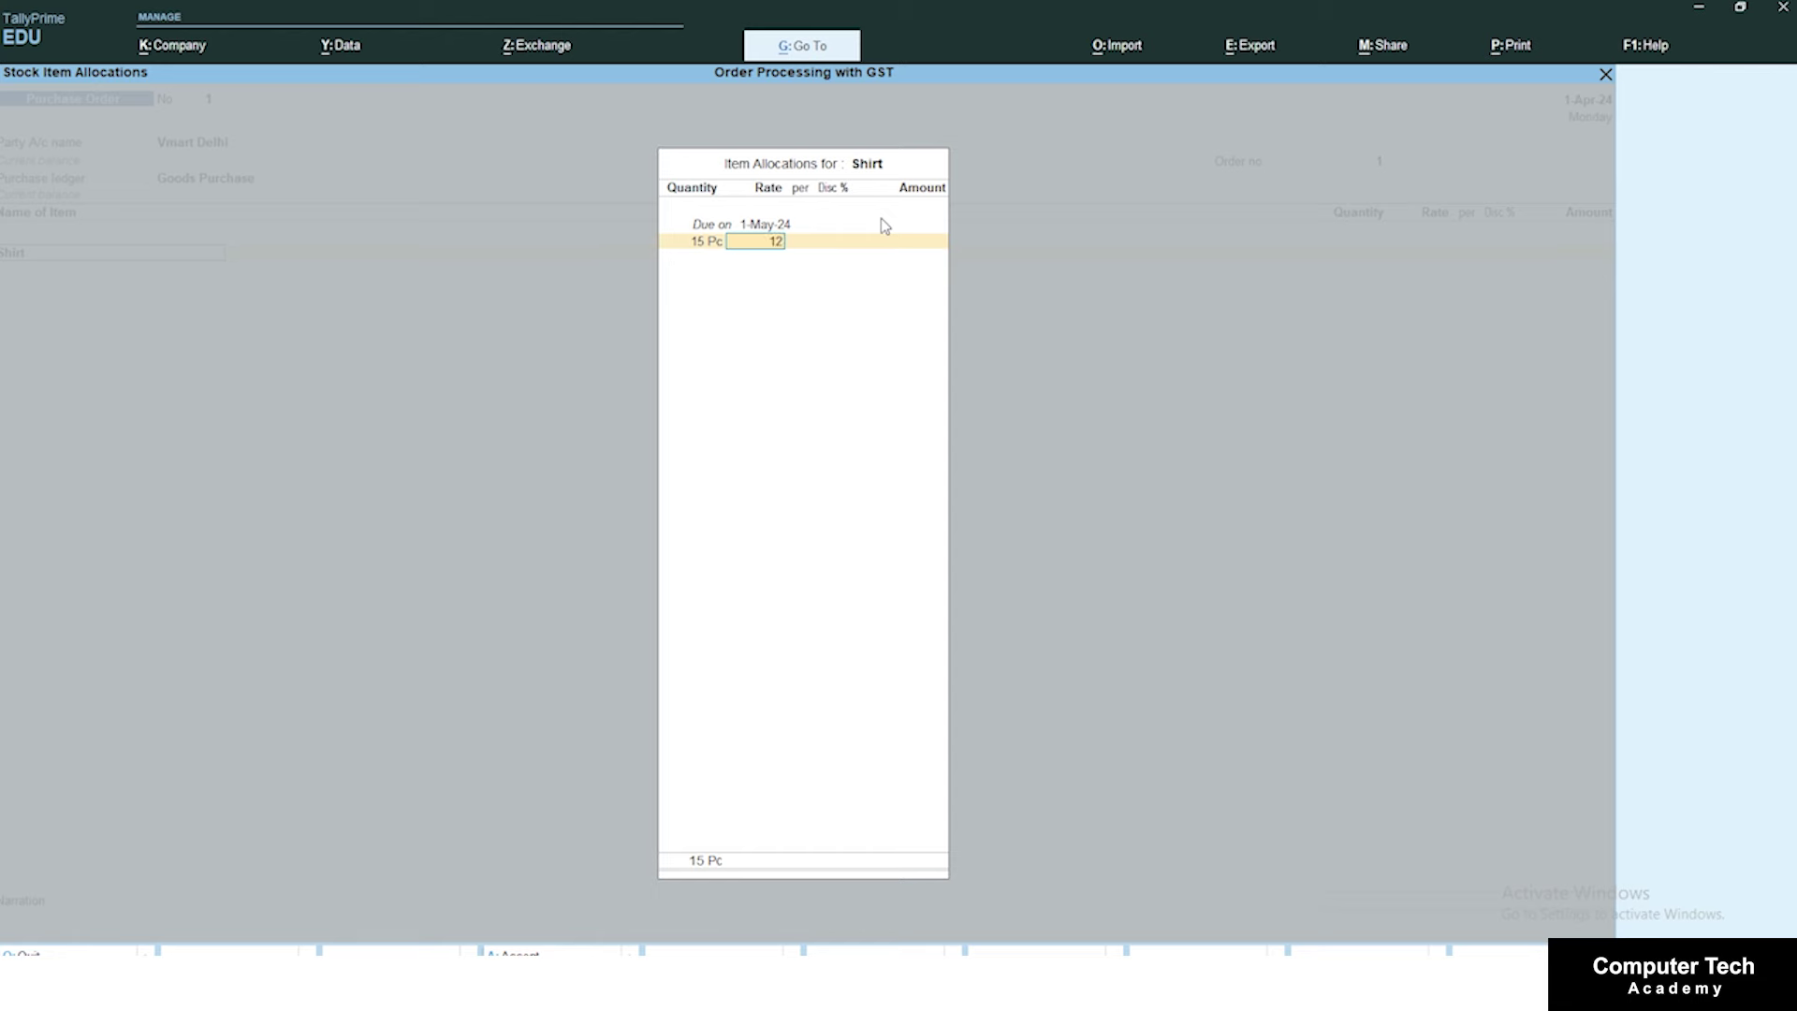
key("Return")
key("Return")
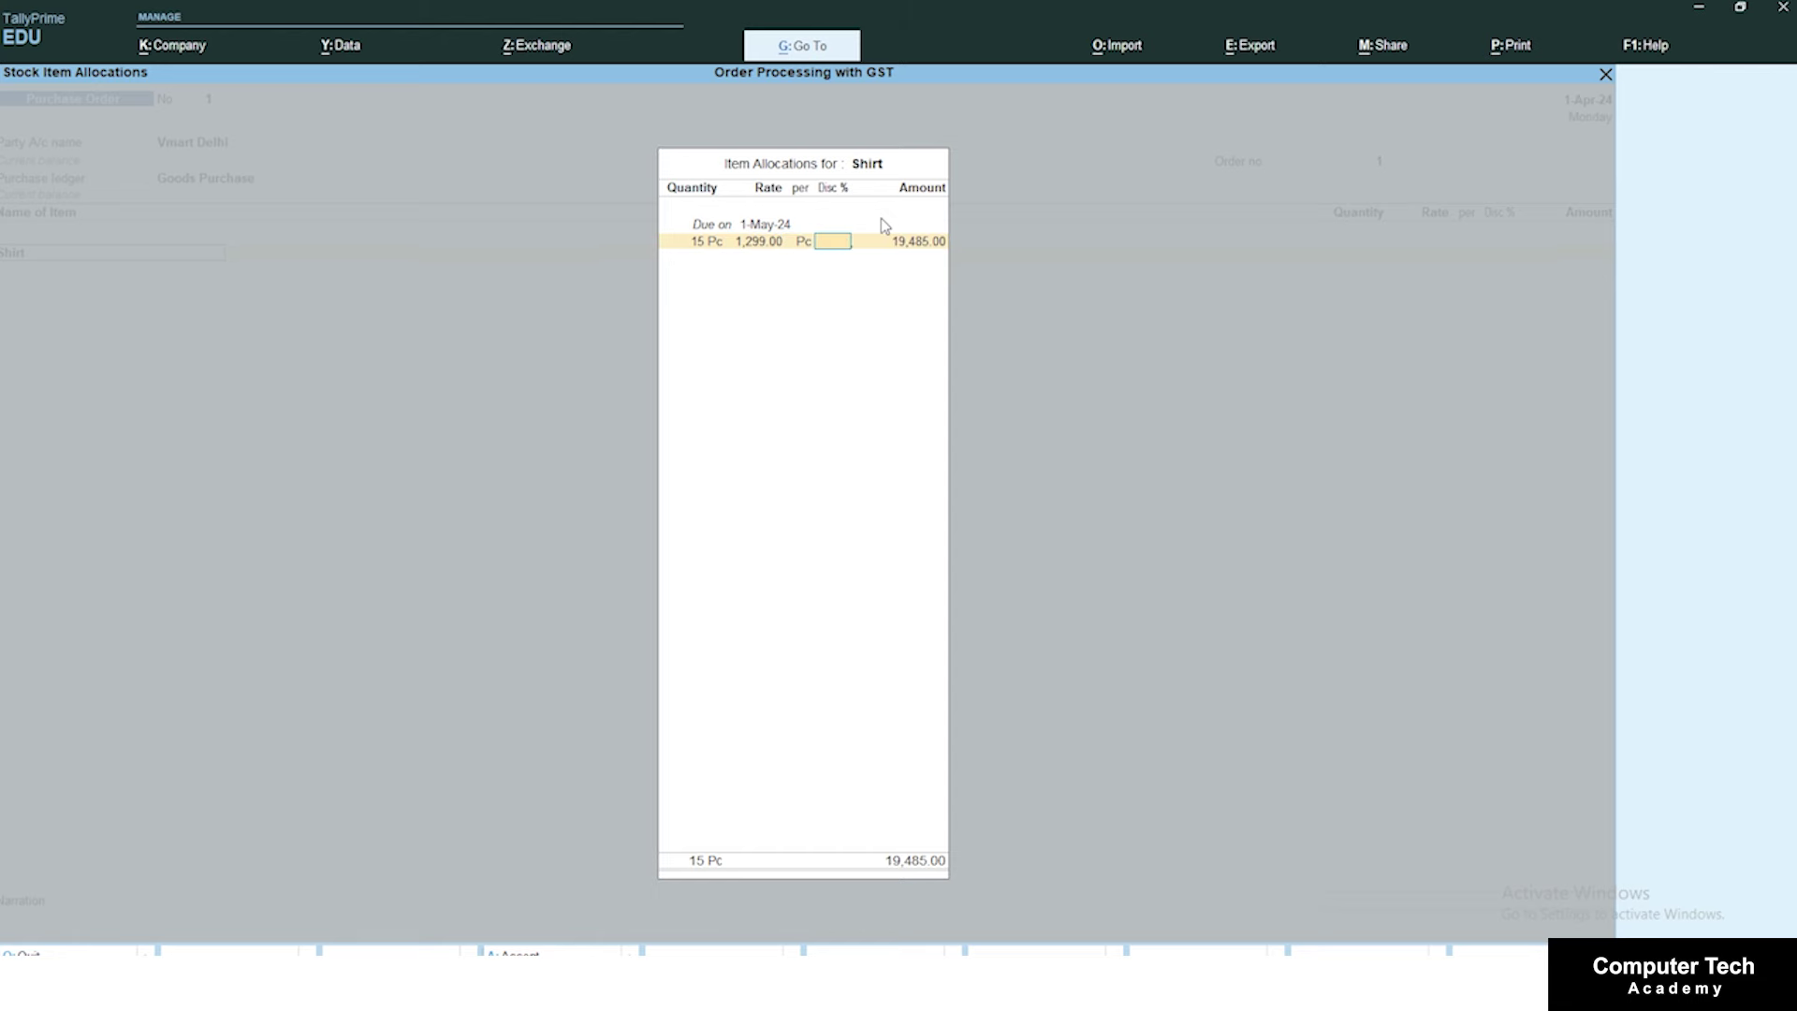
key("Return")
key("Return")
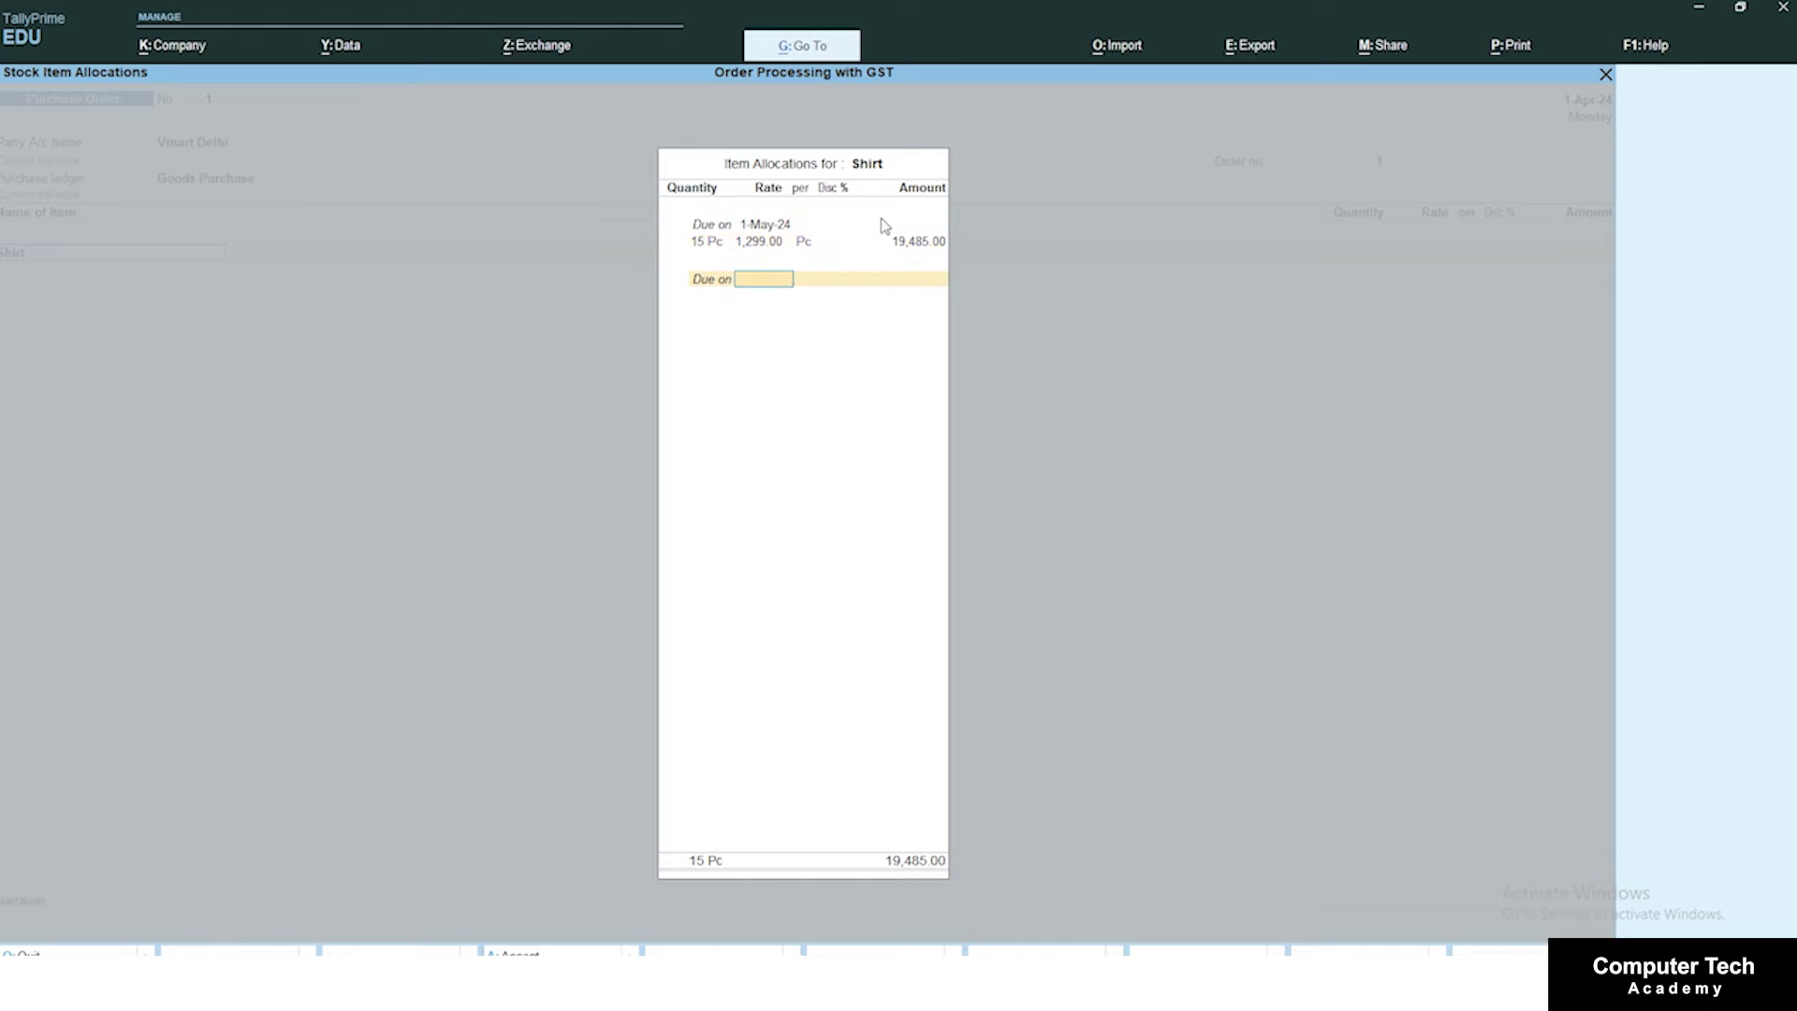
key("Return")
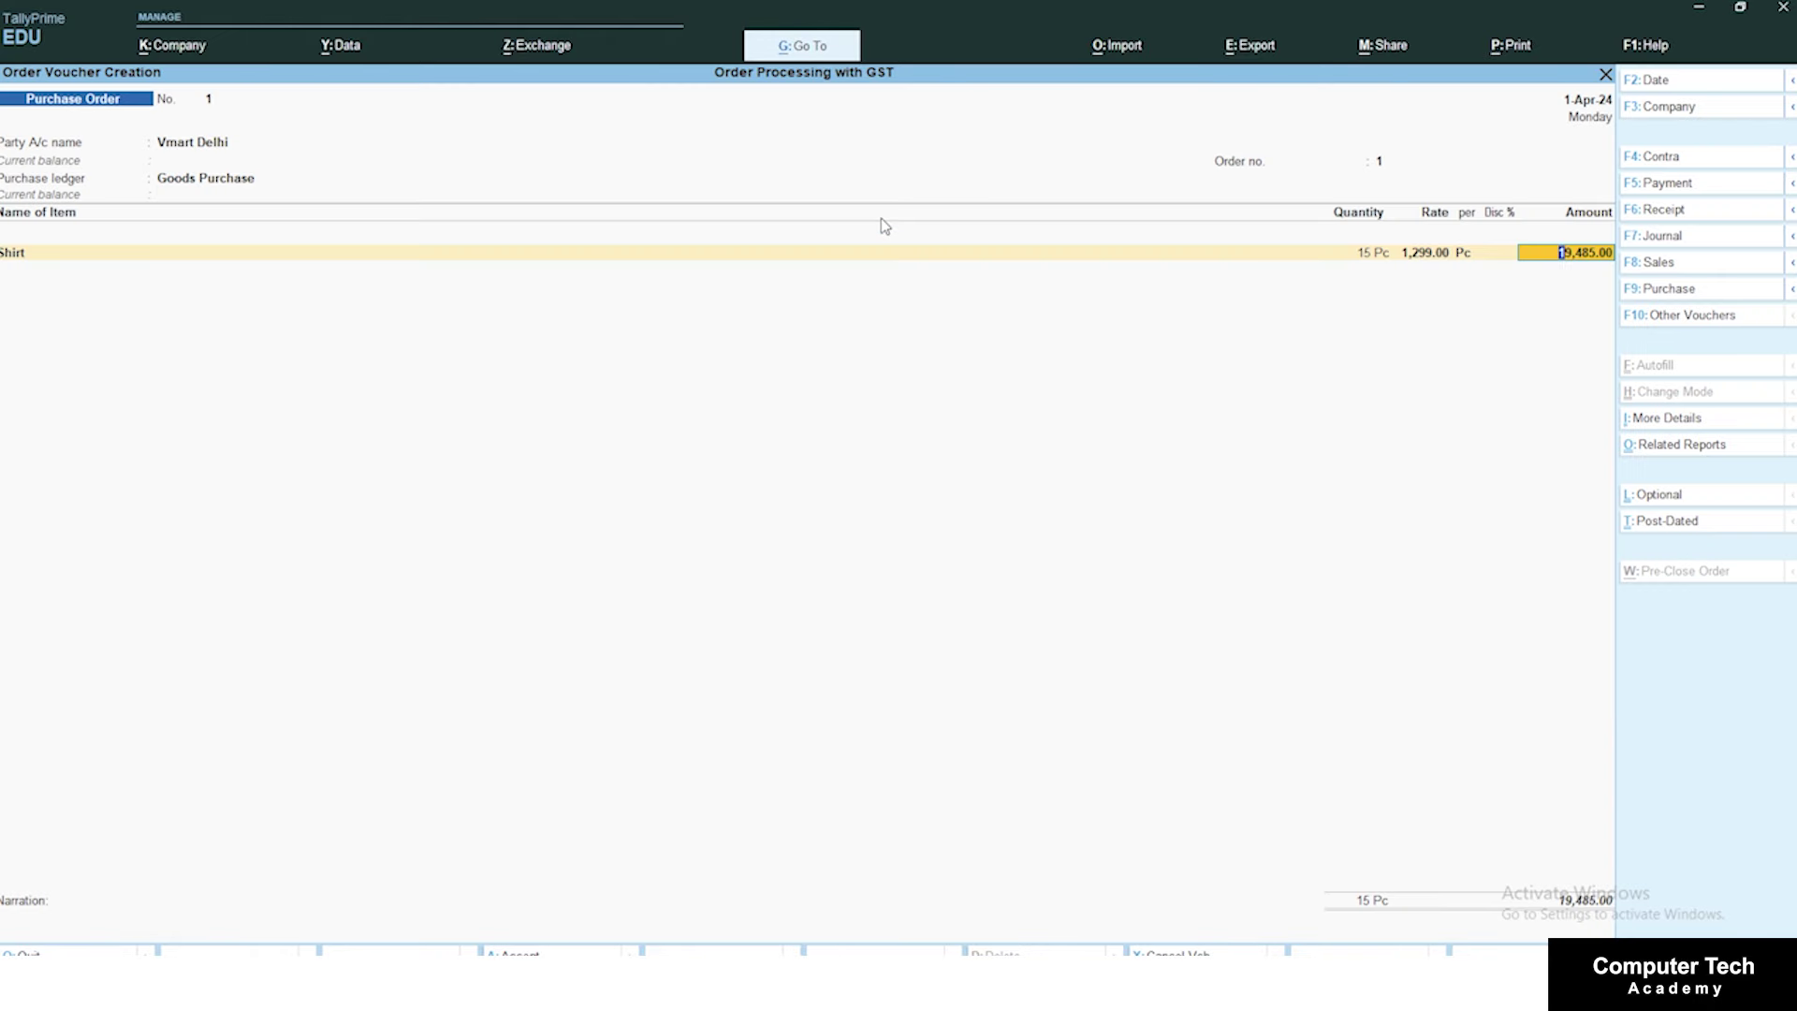
Step: Change the purchase order's voucher date to 1-May-24 and accept the Shirt line amount
key("F2")
type("1-")
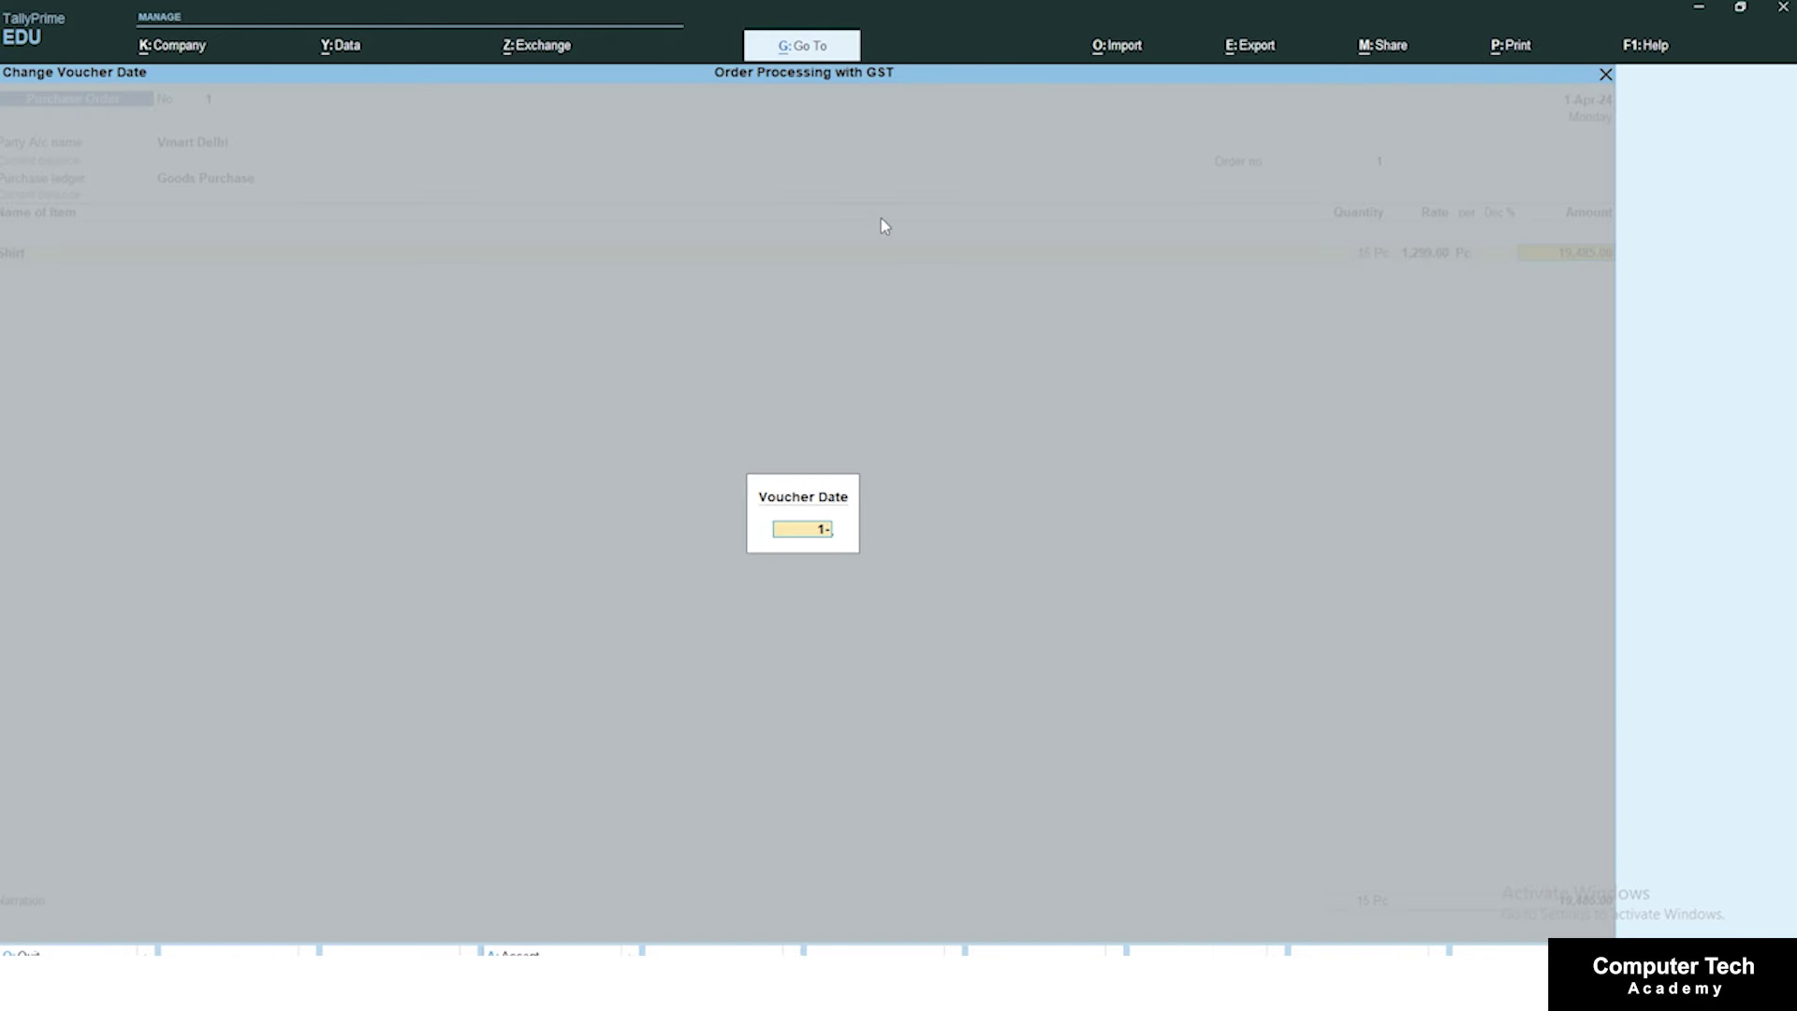
type("5")
key("Return")
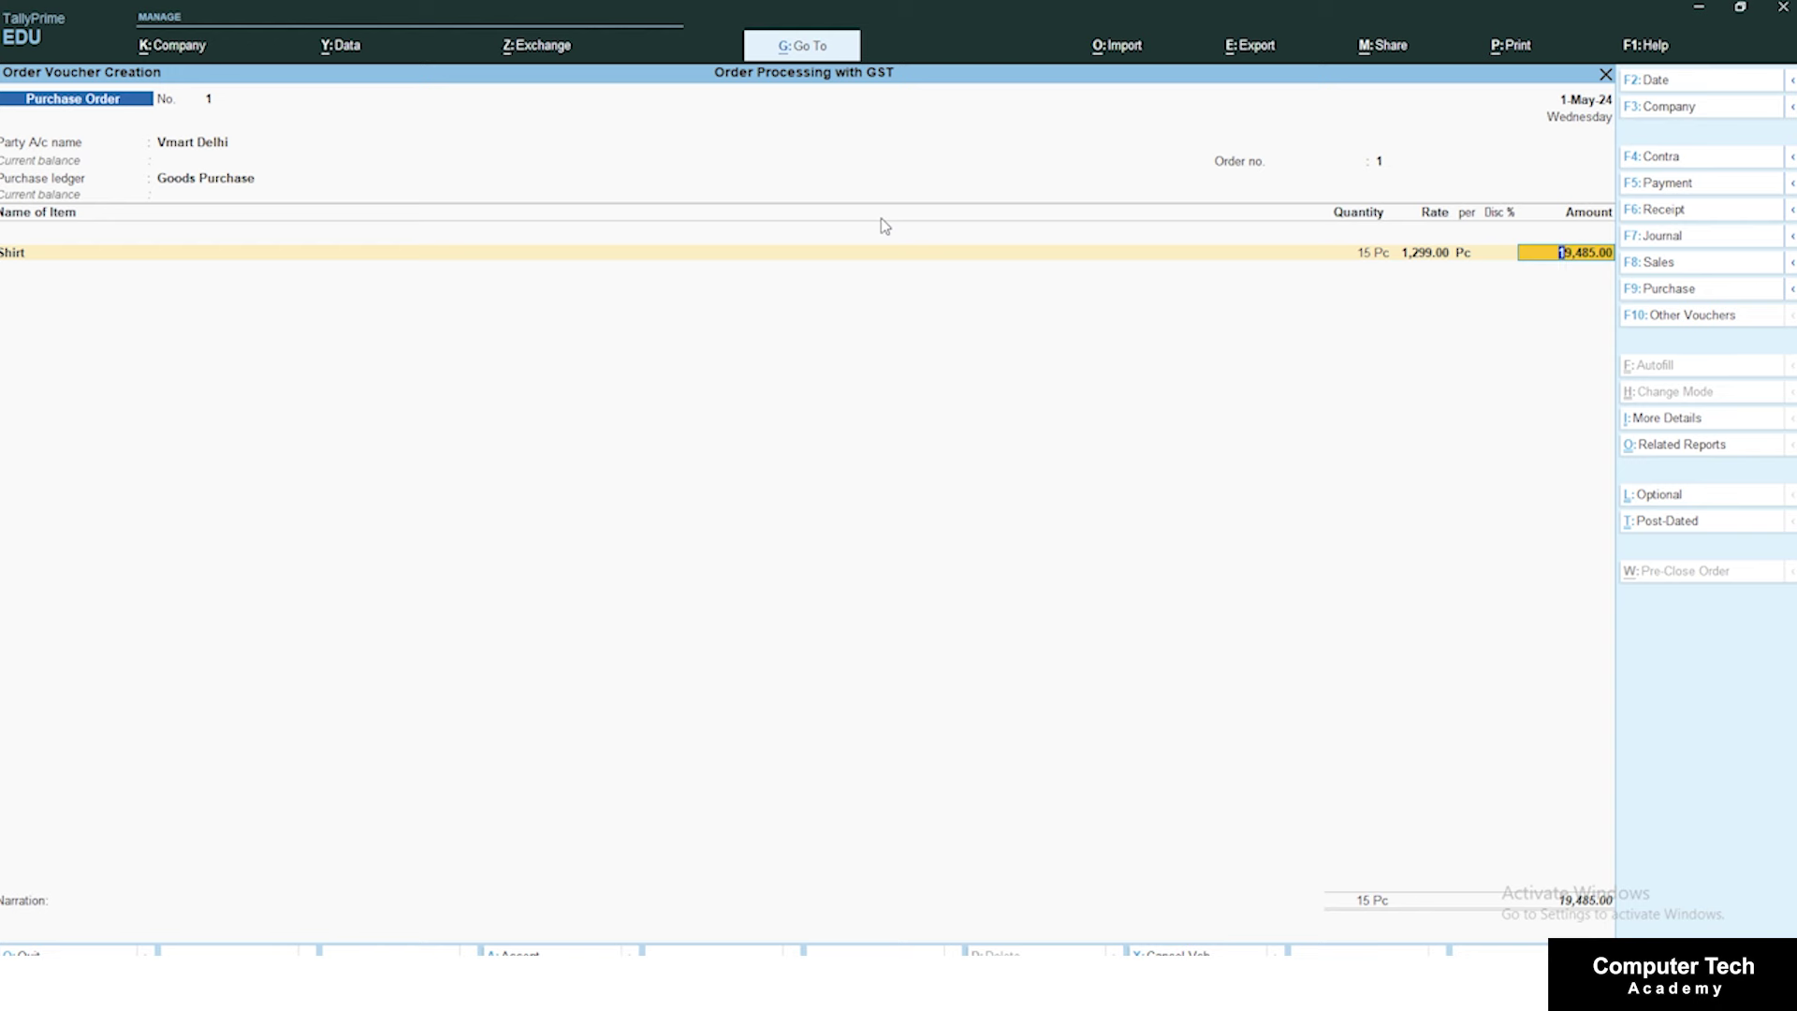
key("Return")
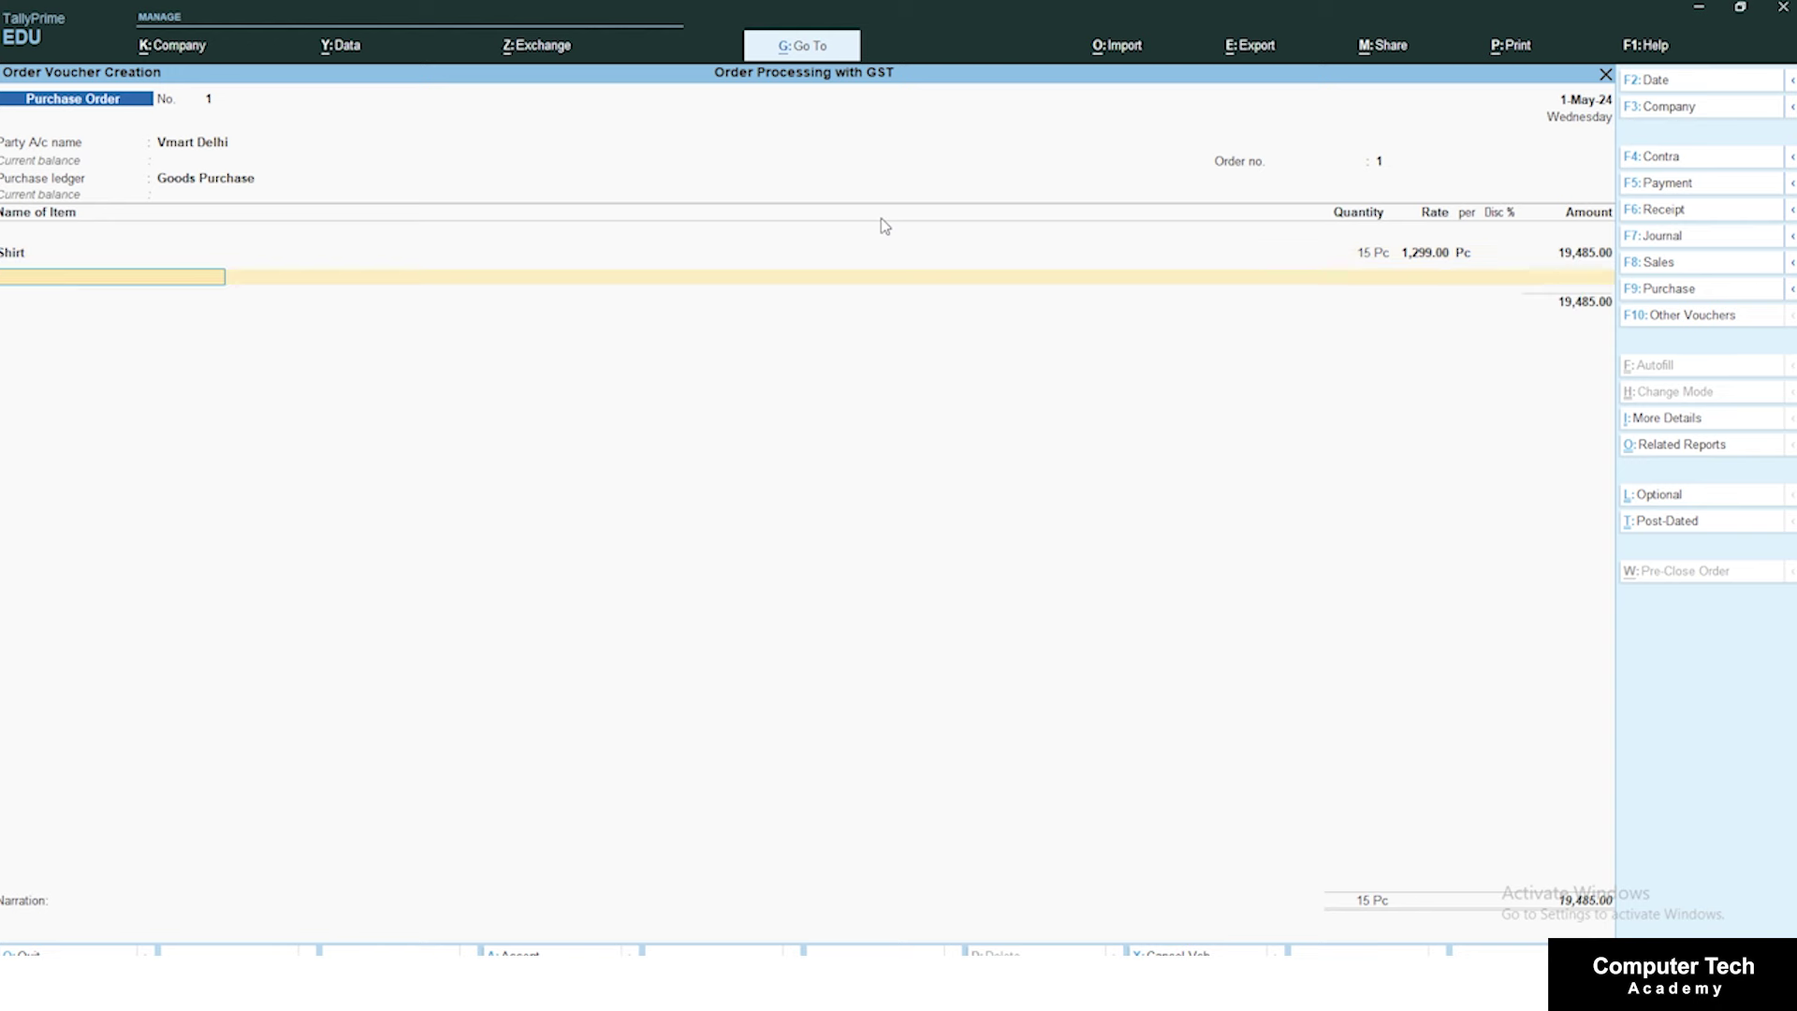
Step: Consult the order slide and start a new stock item Pant under group Peter England, category Clothes, with unit Pc
key("alt+Tab")
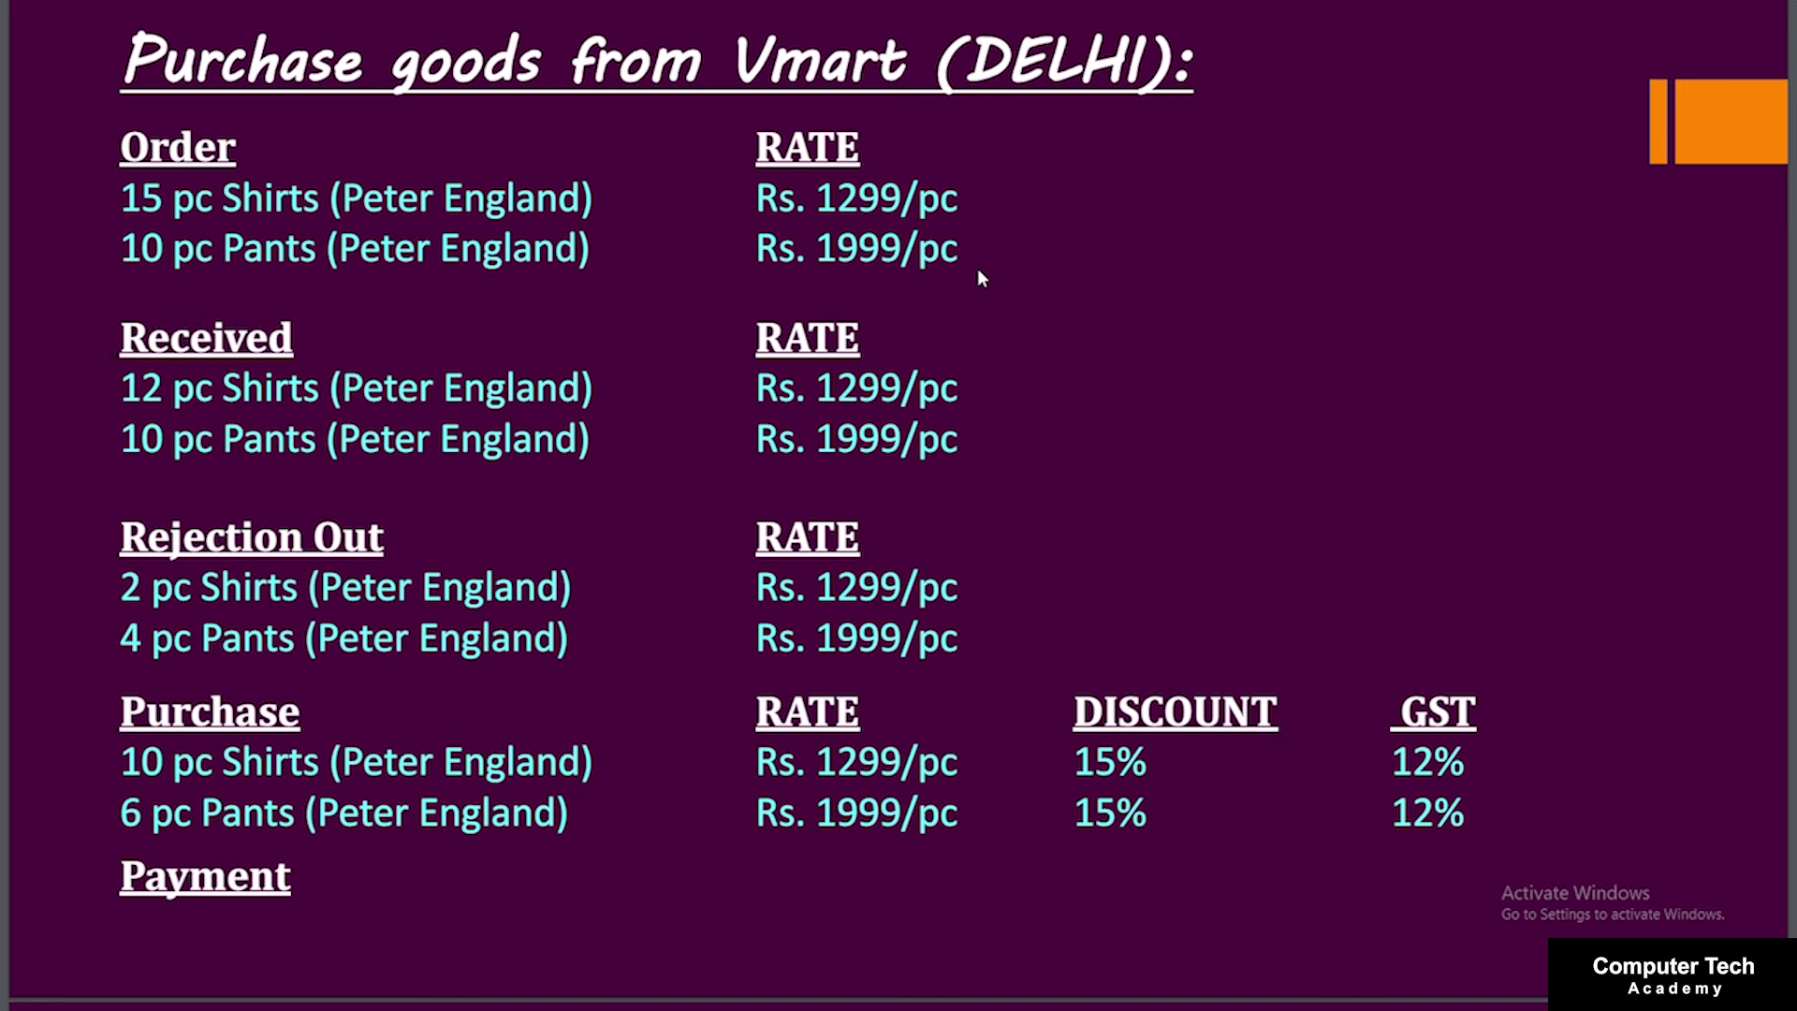
key("alt+Tab")
key("alt+c")
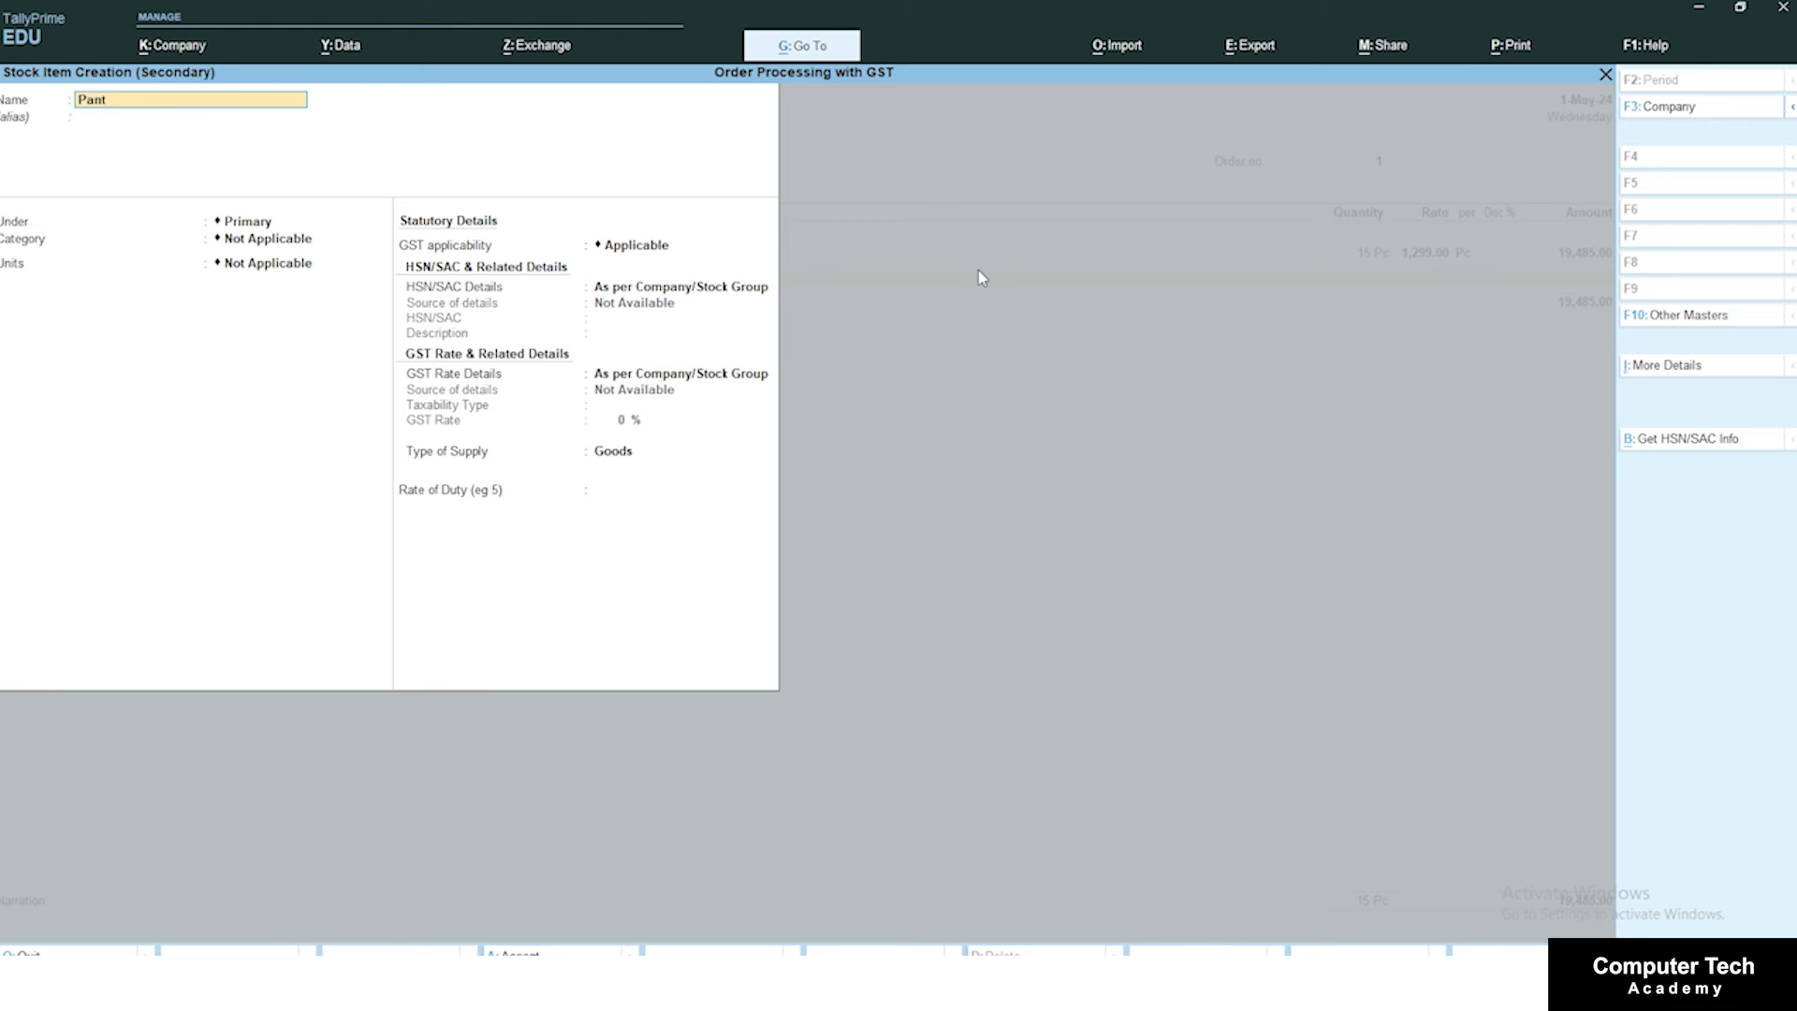
key("Return")
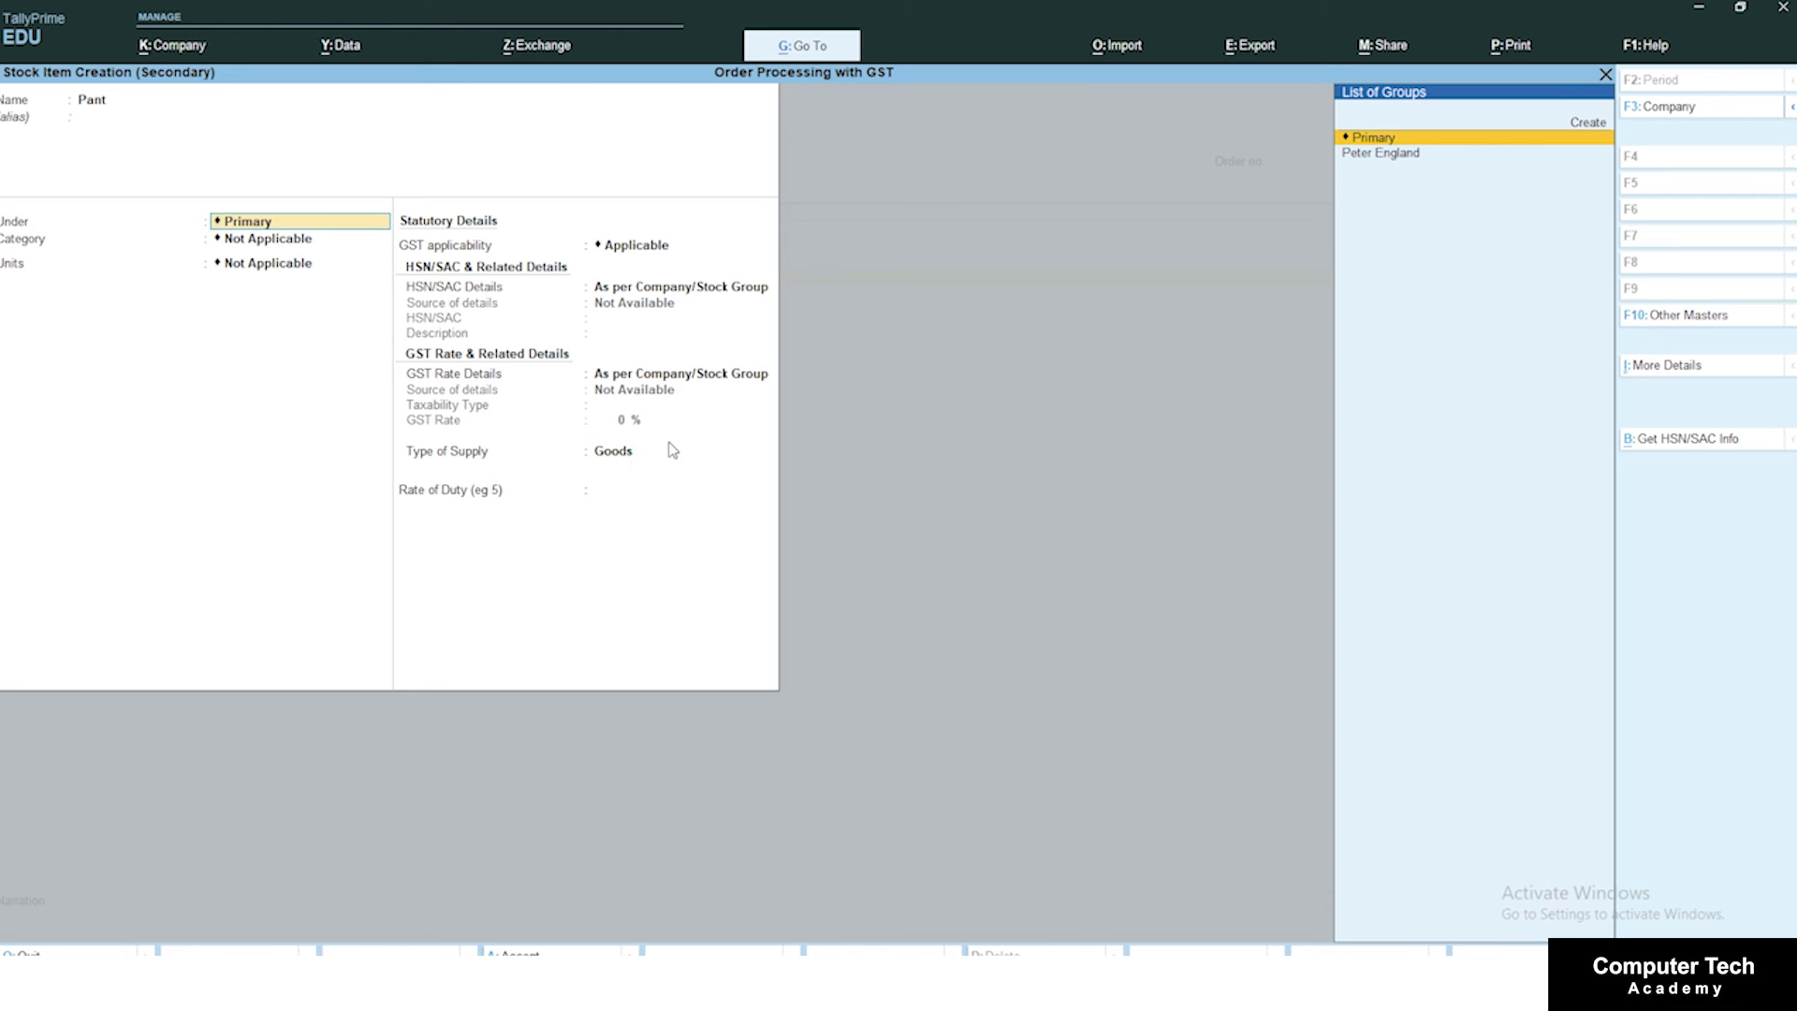
key("Down")
key("Return")
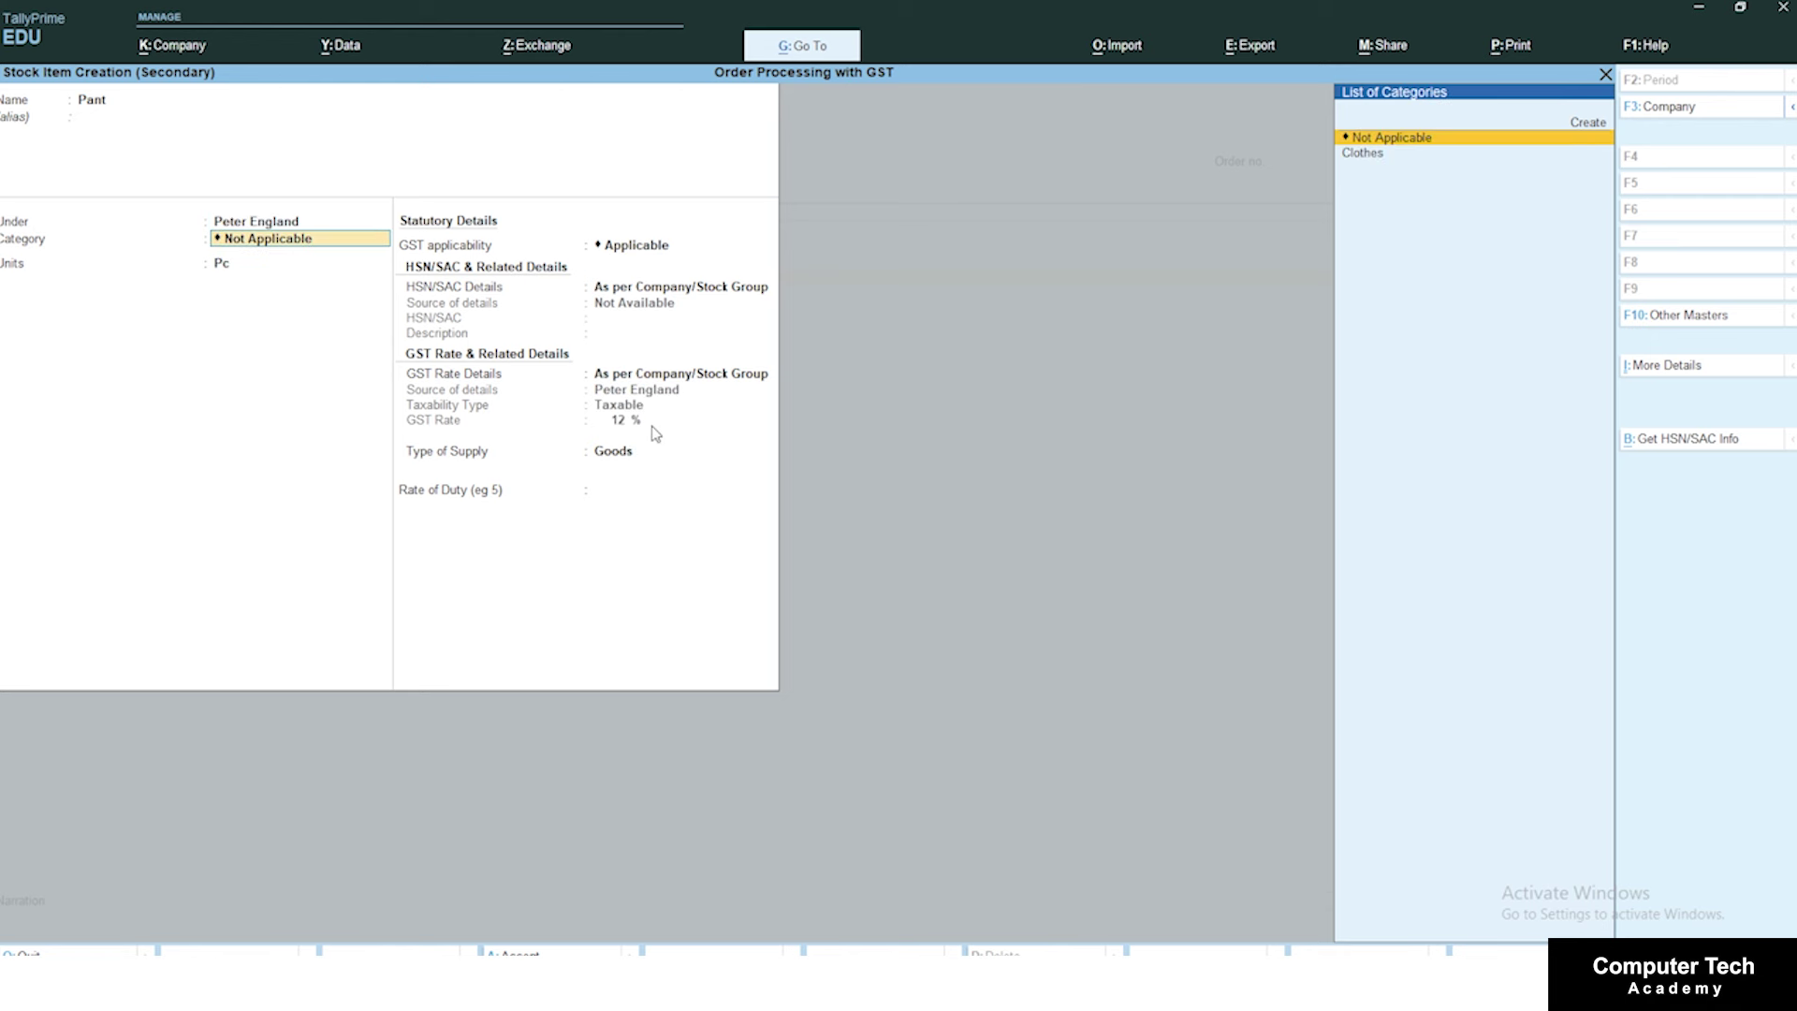
key("Down")
key("Return")
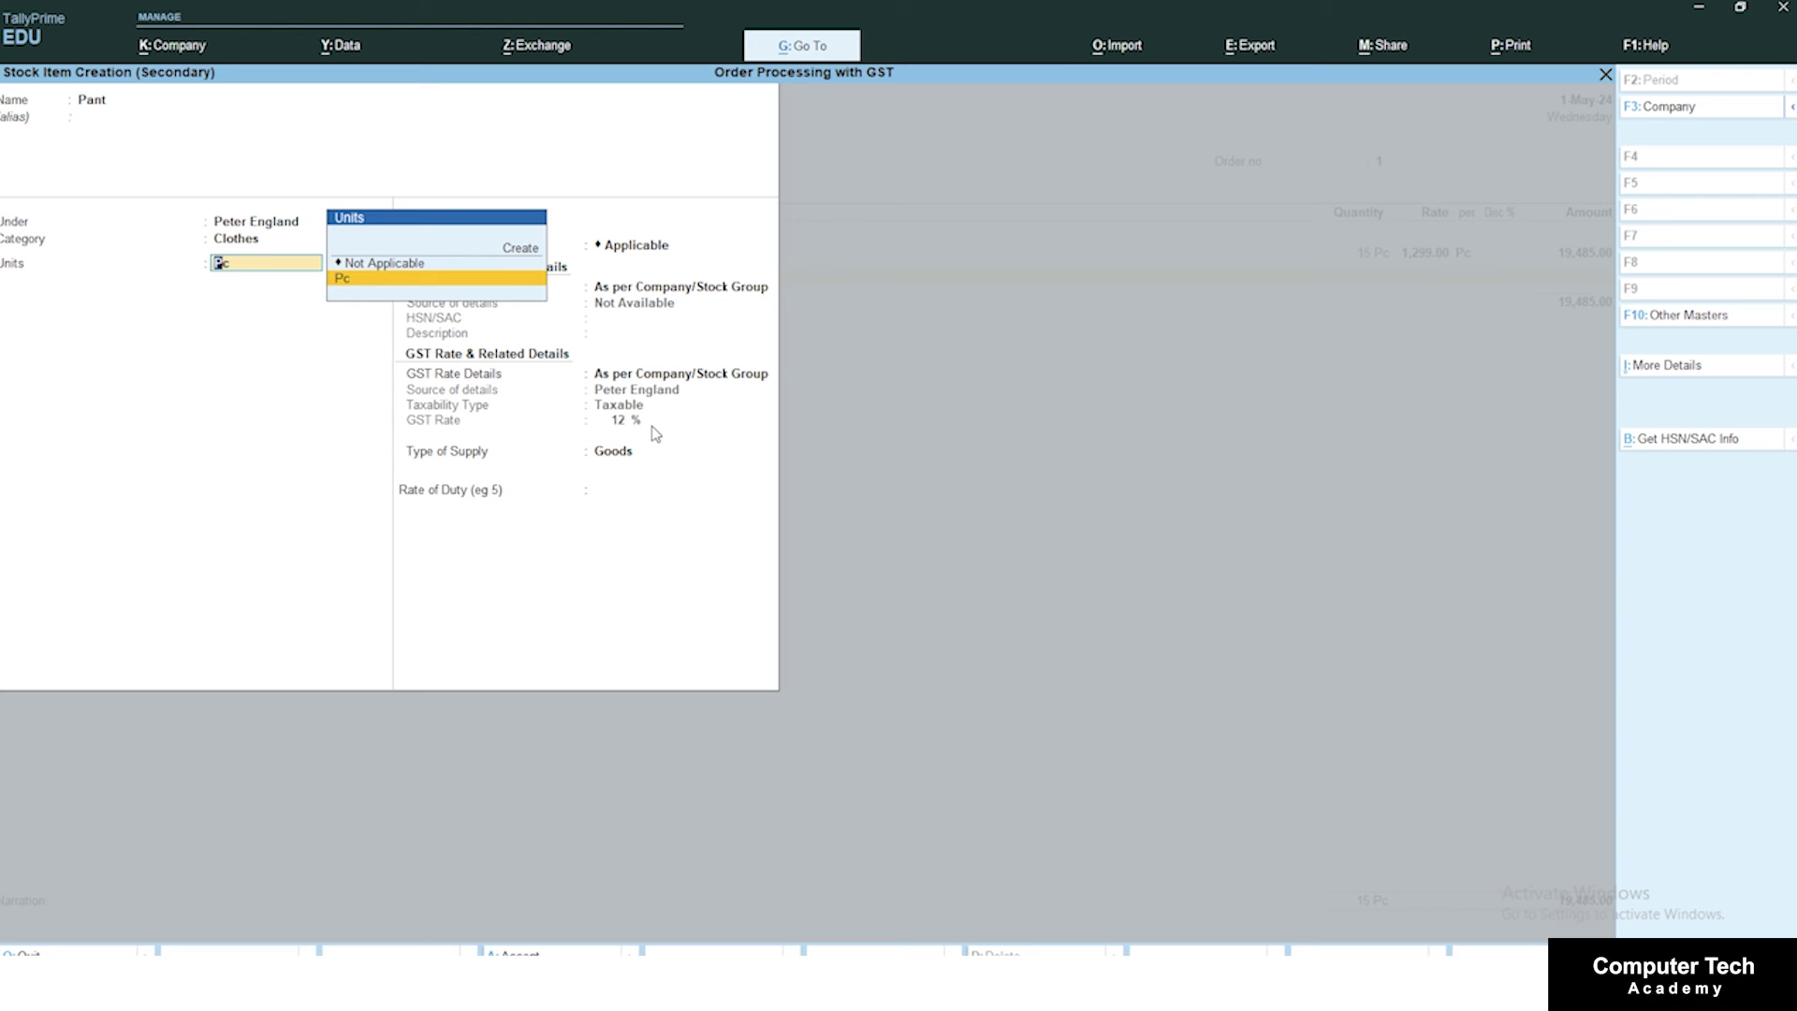
key("Return")
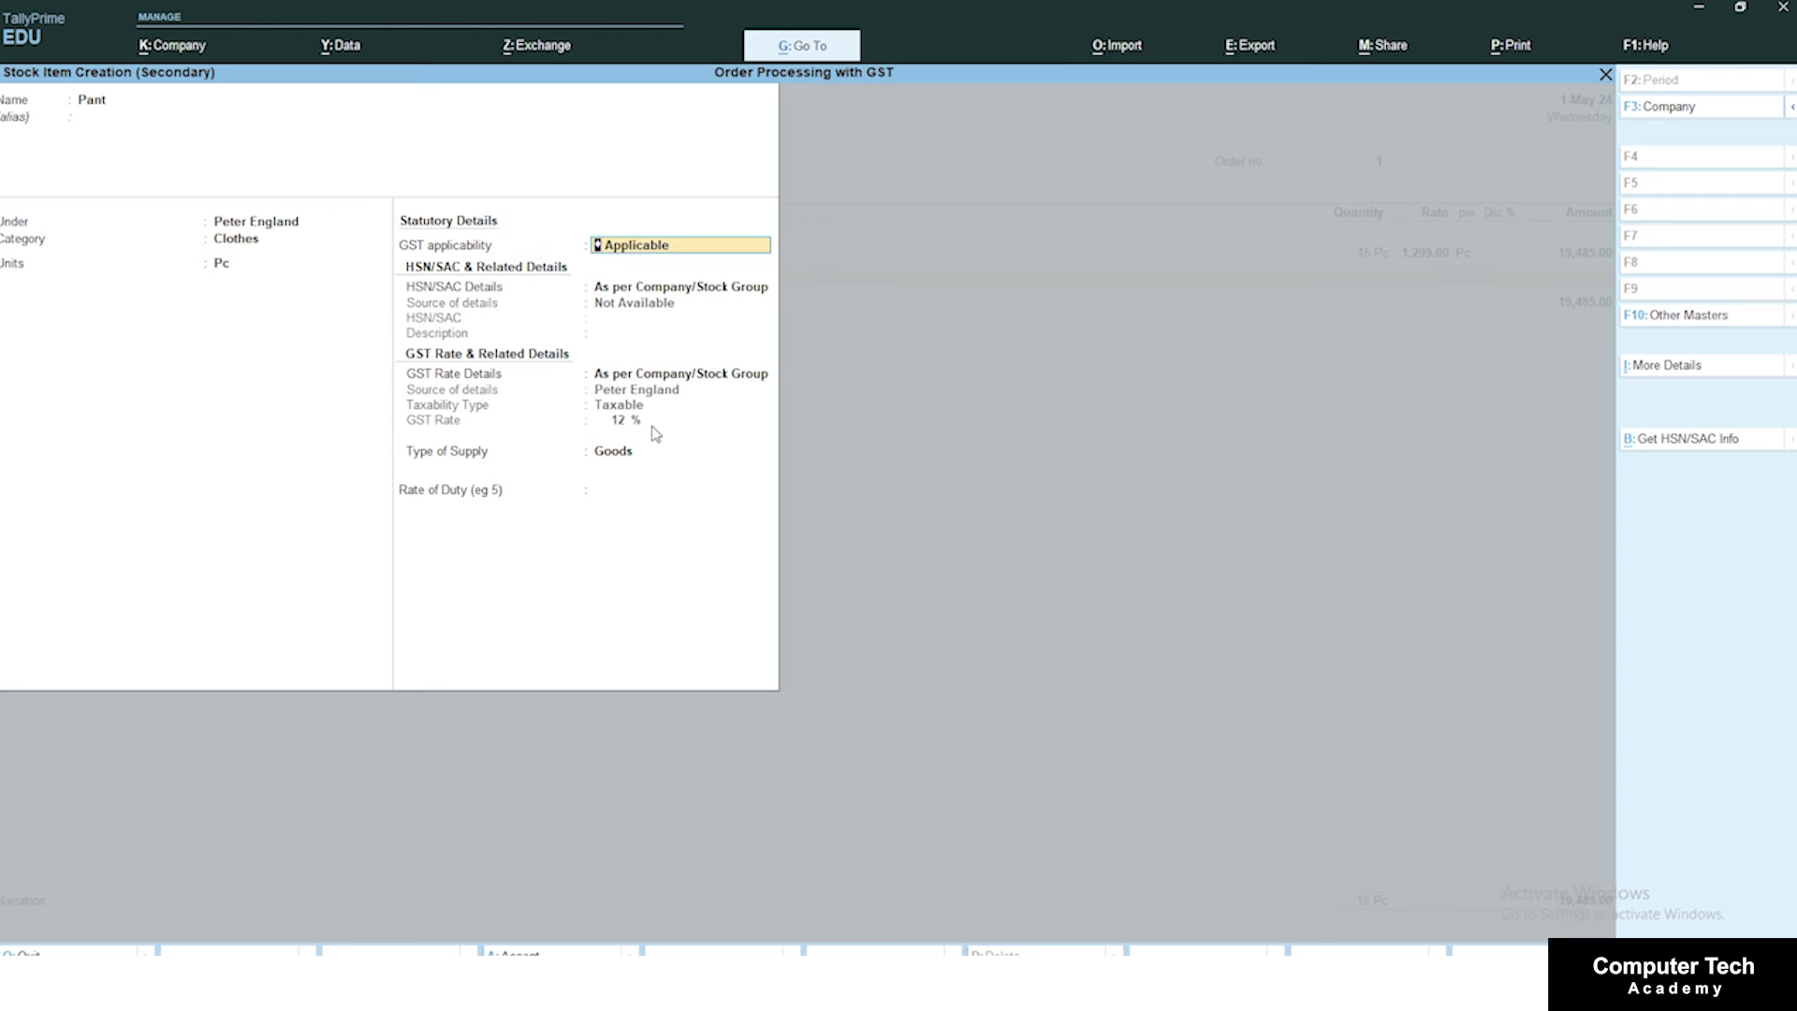
Step: Keep GST applicable, 12% rate from the stock group and supply type Goods for item Pant, and save the item
key("Return")
key("Return")
key("Return")
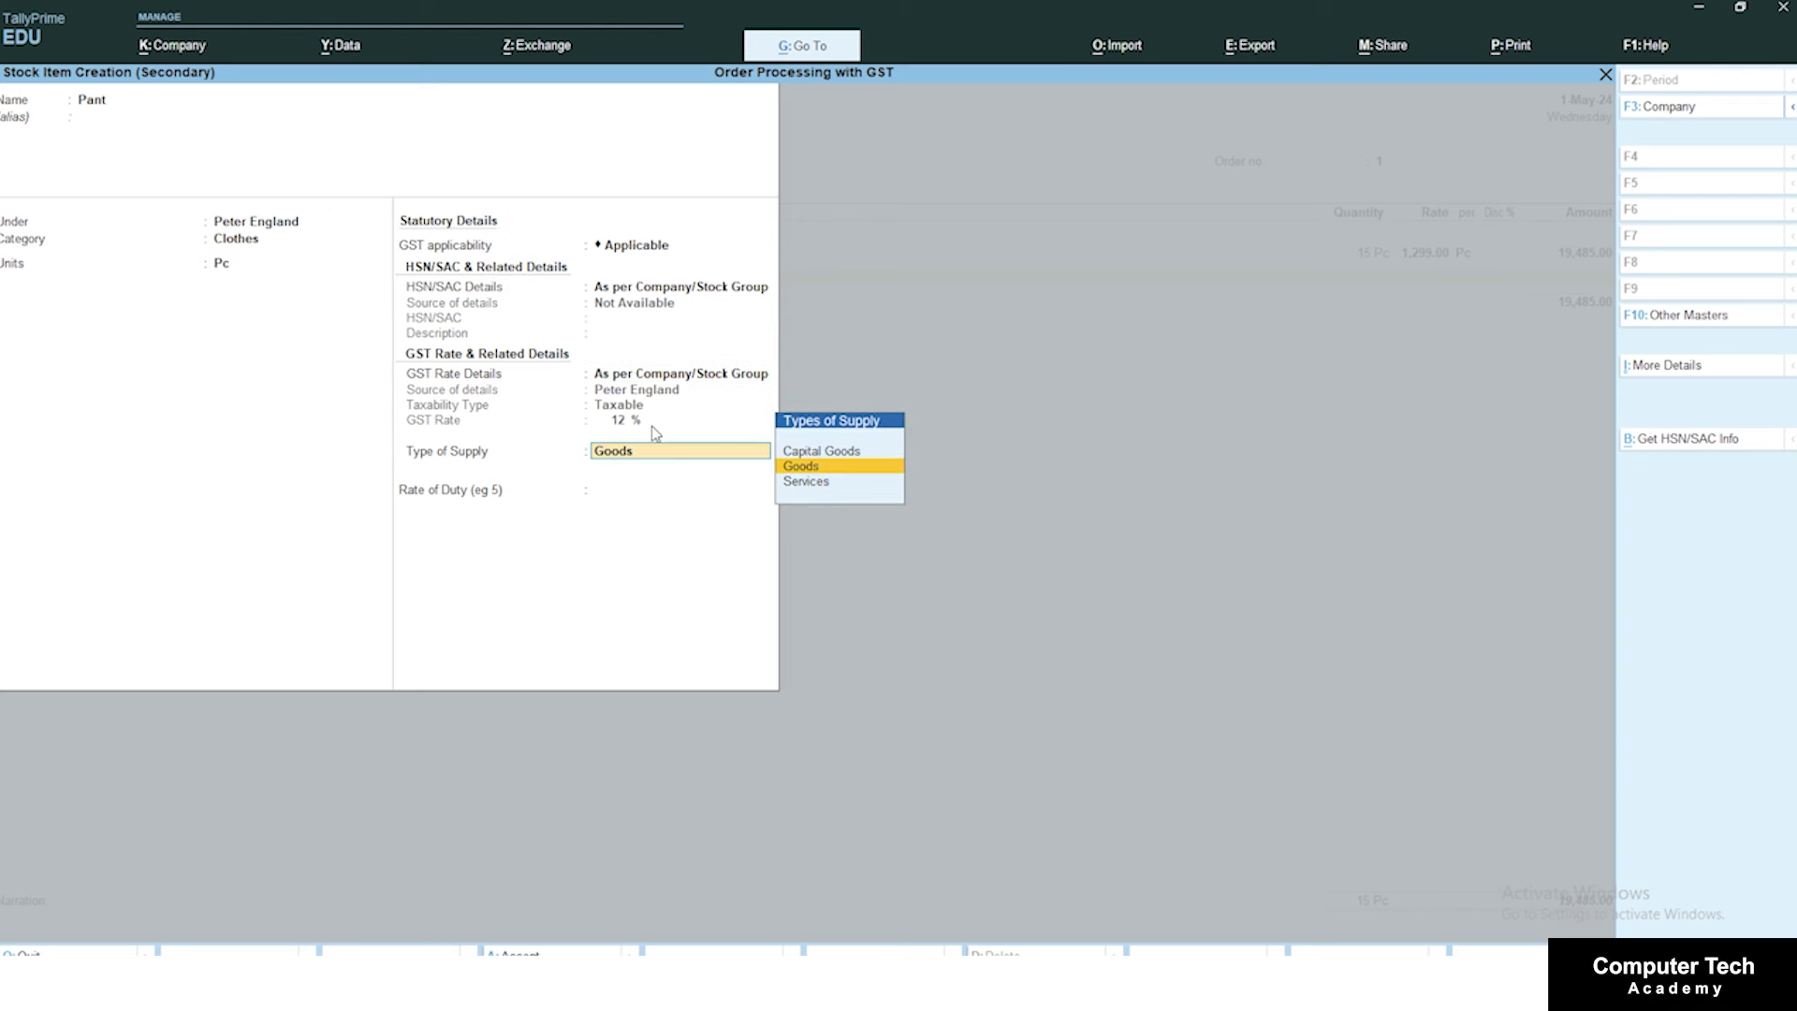
key("Return")
key("ctrl")
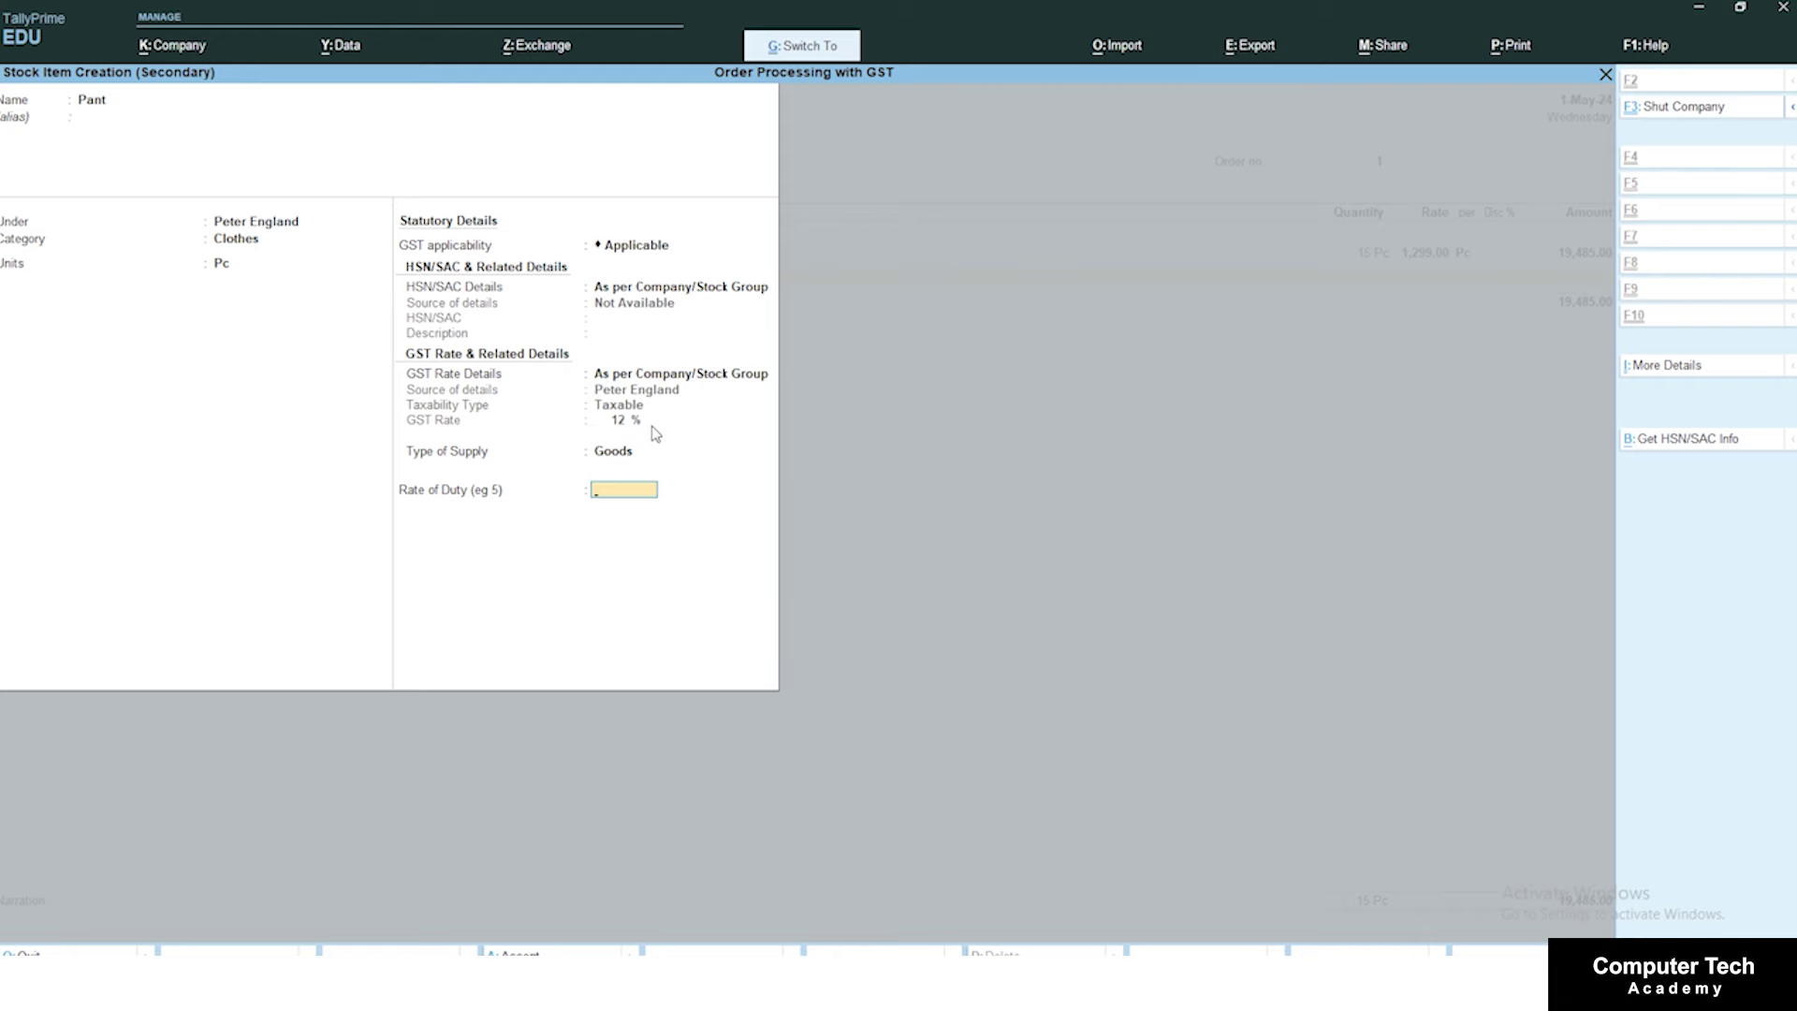
key("ctrl+a")
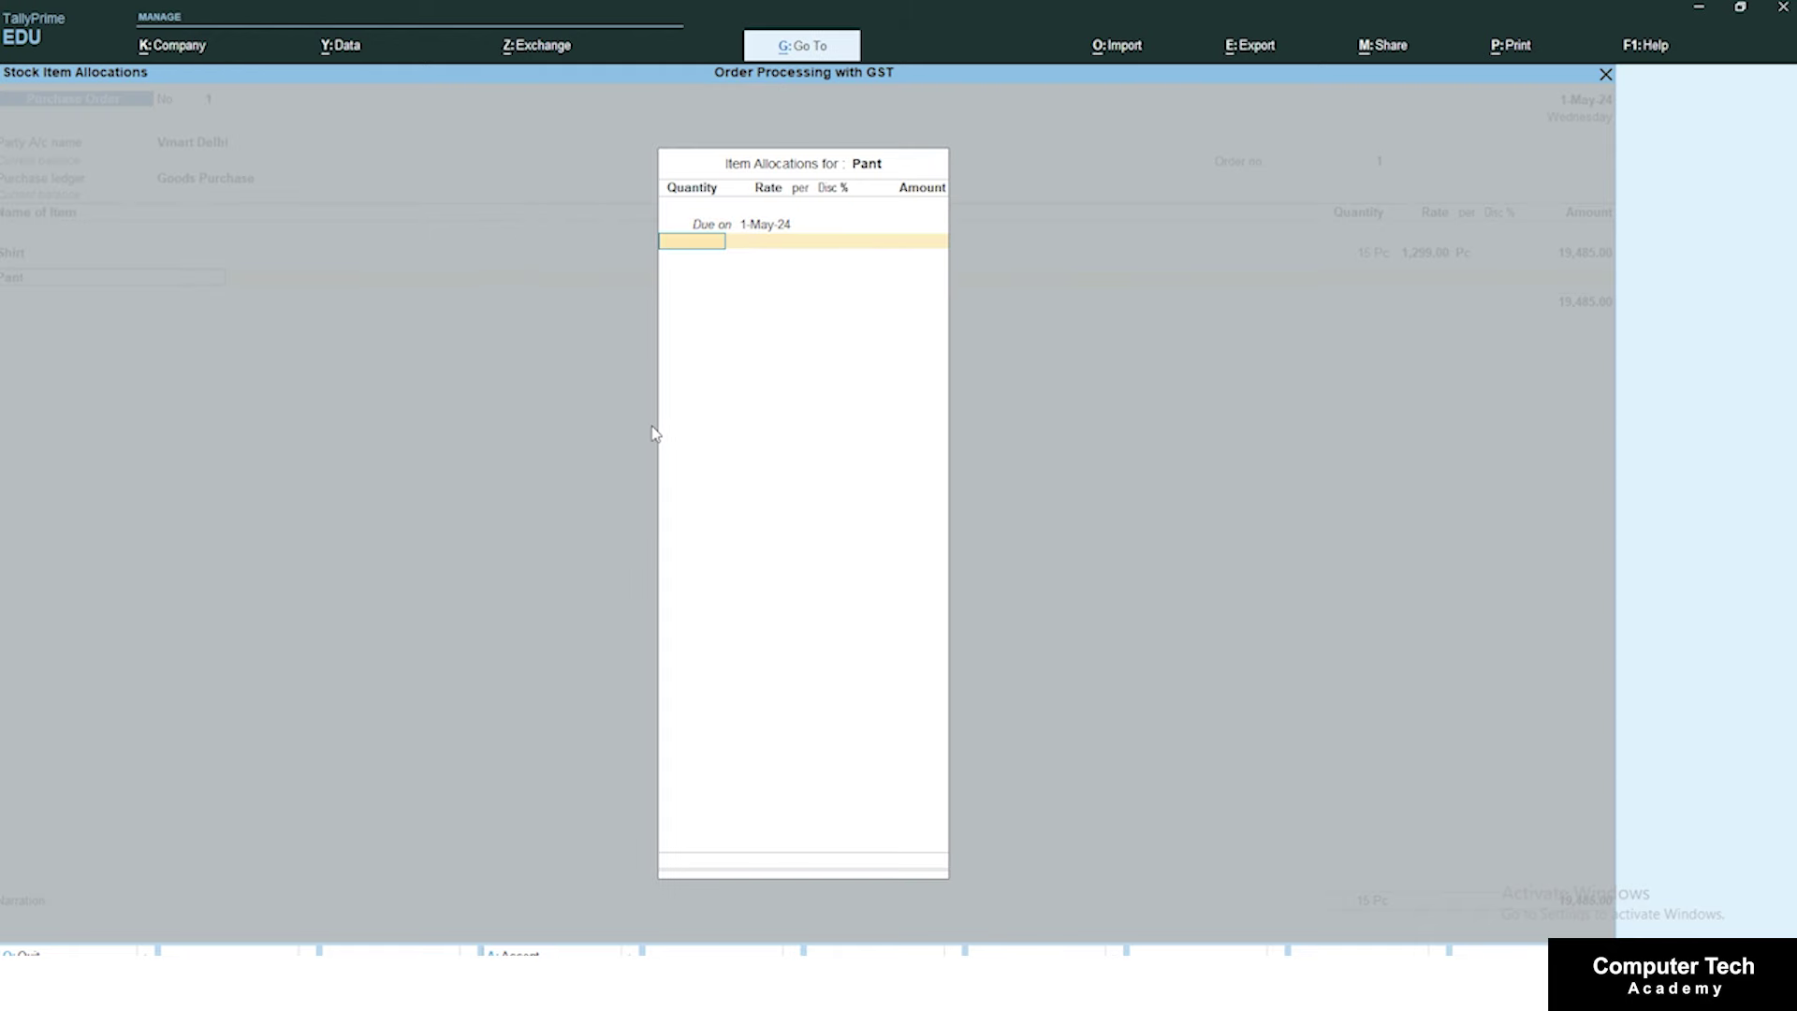
Step: Check the order slide for the quantity and rate of the Peter England pants
type("15")
key("super")
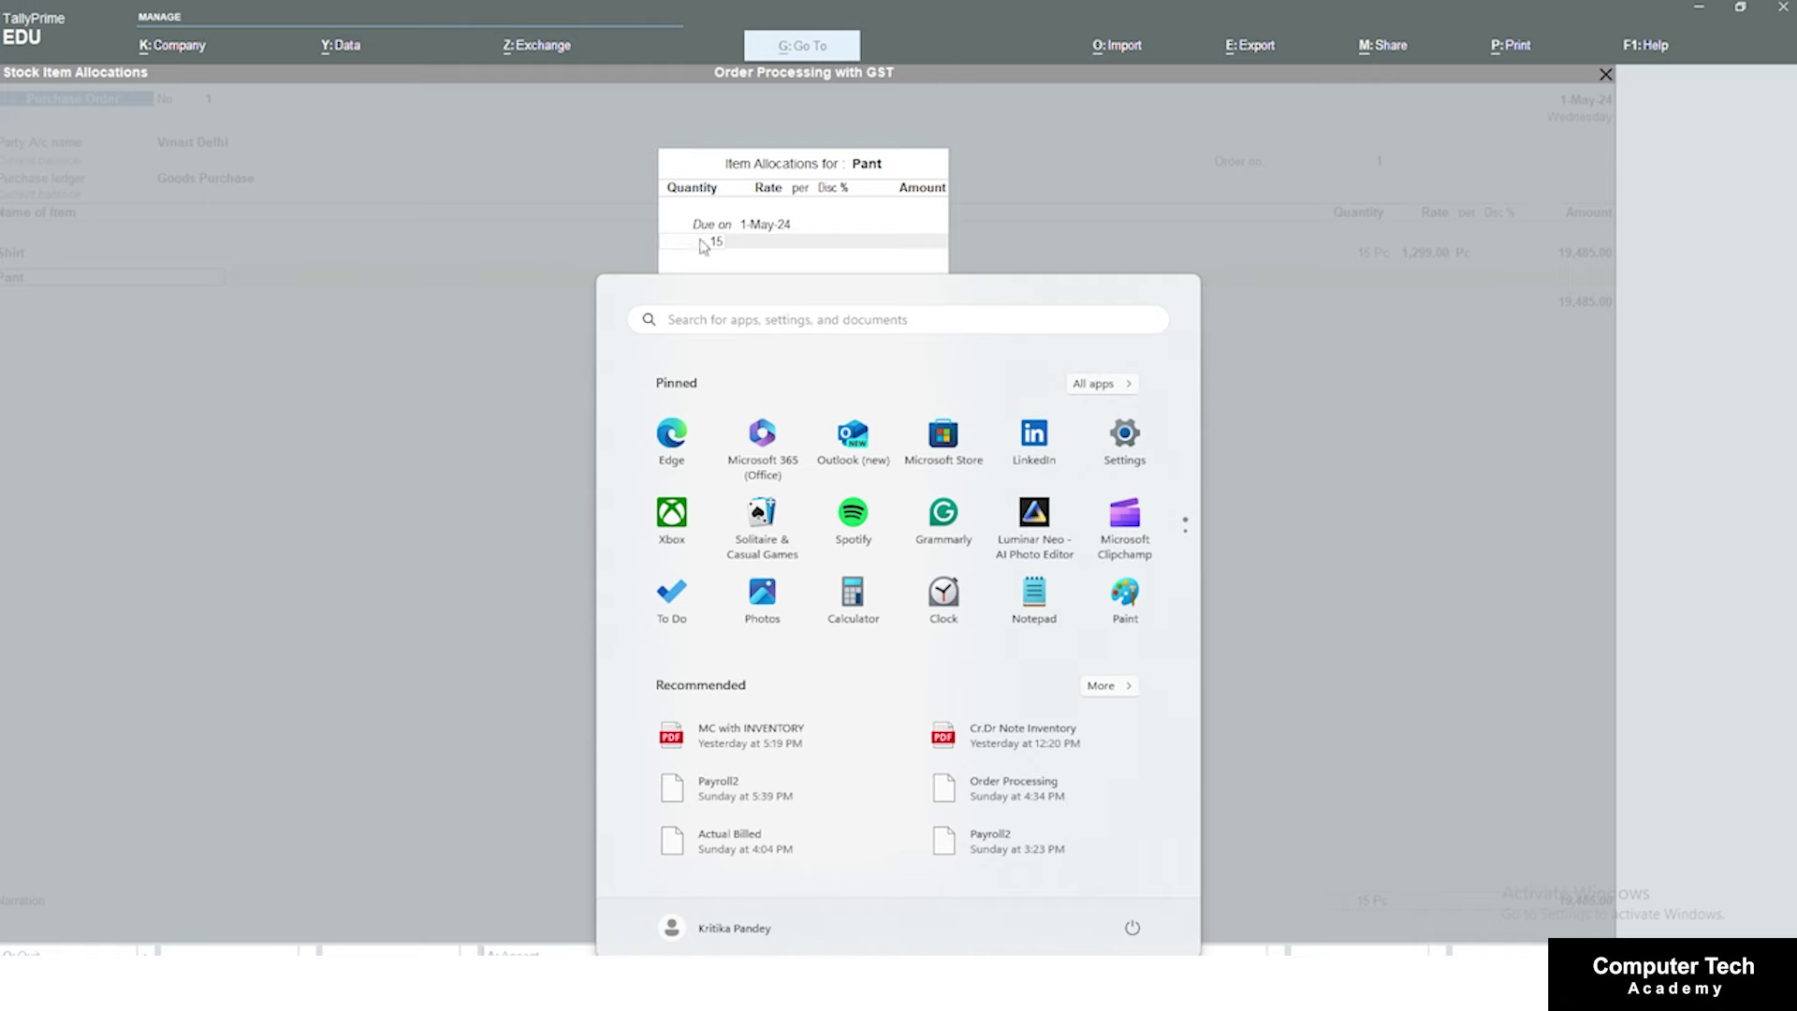
left_click(763, 238)
key("alt+Tab")
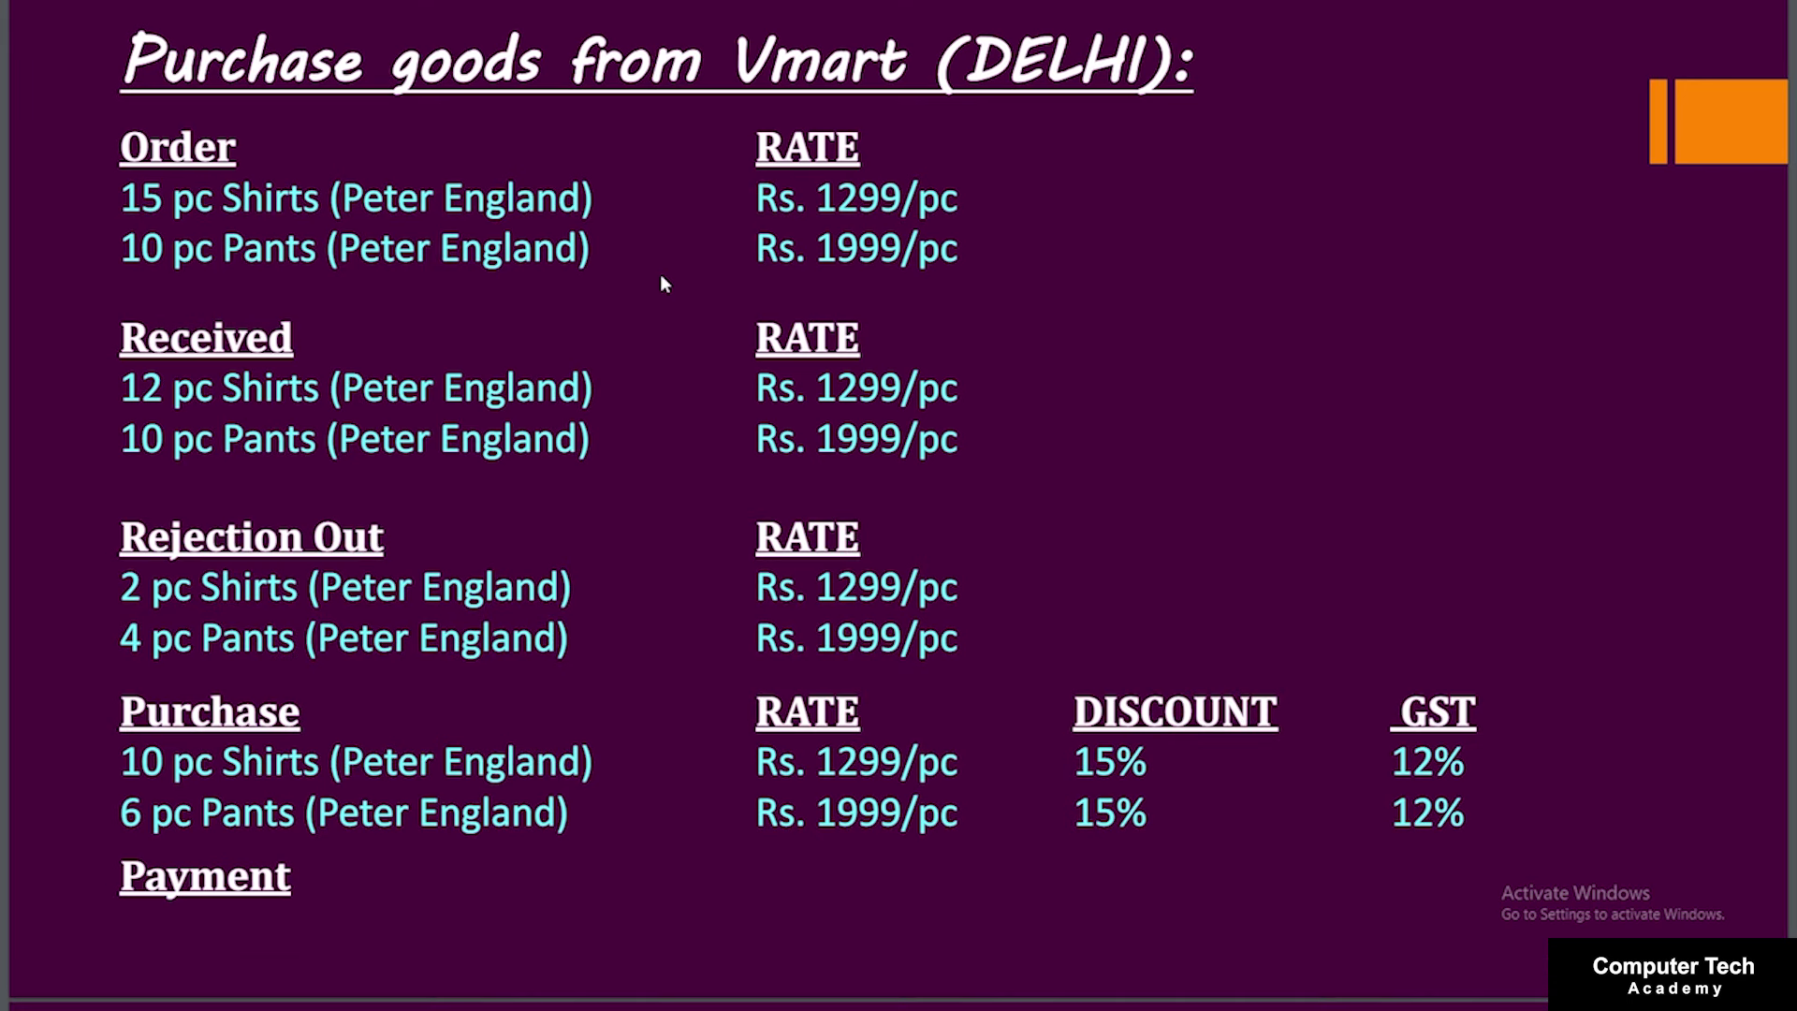
key("alt+Tab")
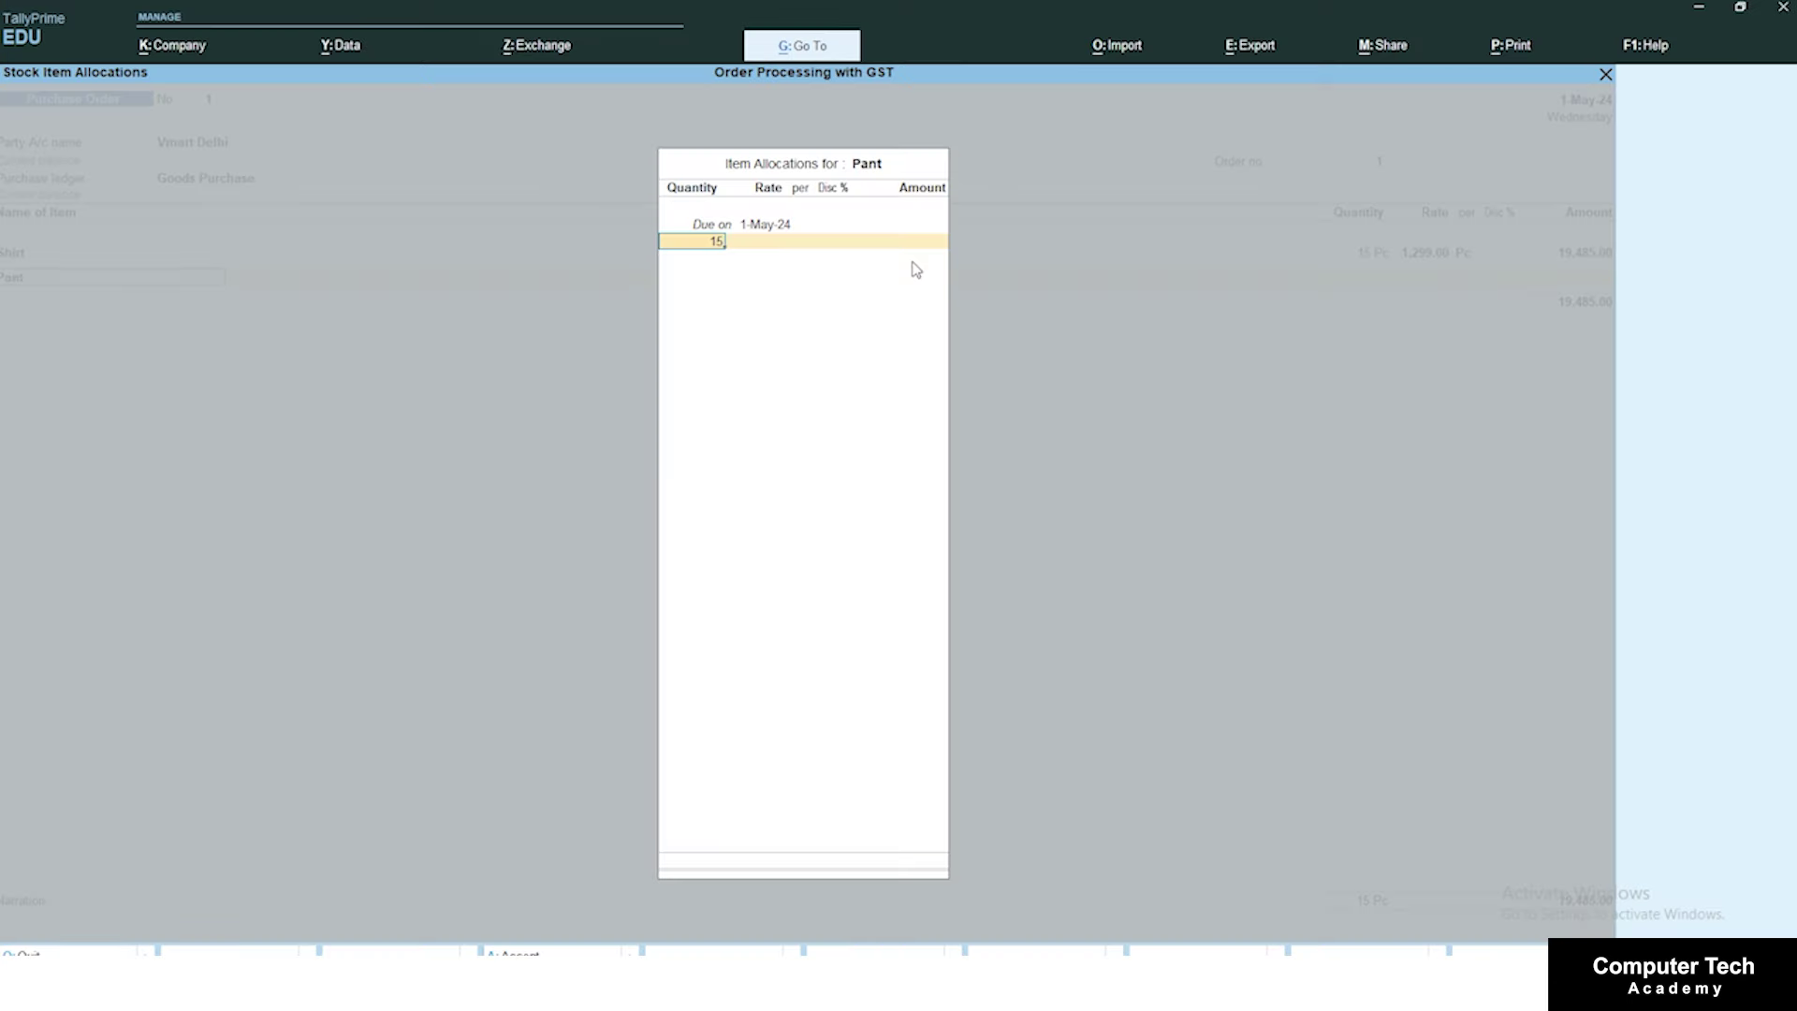
Step: Enter 10 Pc of Pant at a rate of 1,999 without discount and finish the item allocation
key("BackSpace")
key("BackSpace")
type("10")
key("Return")
type("1,999")
key("Return")
key("Return")
key("Return")
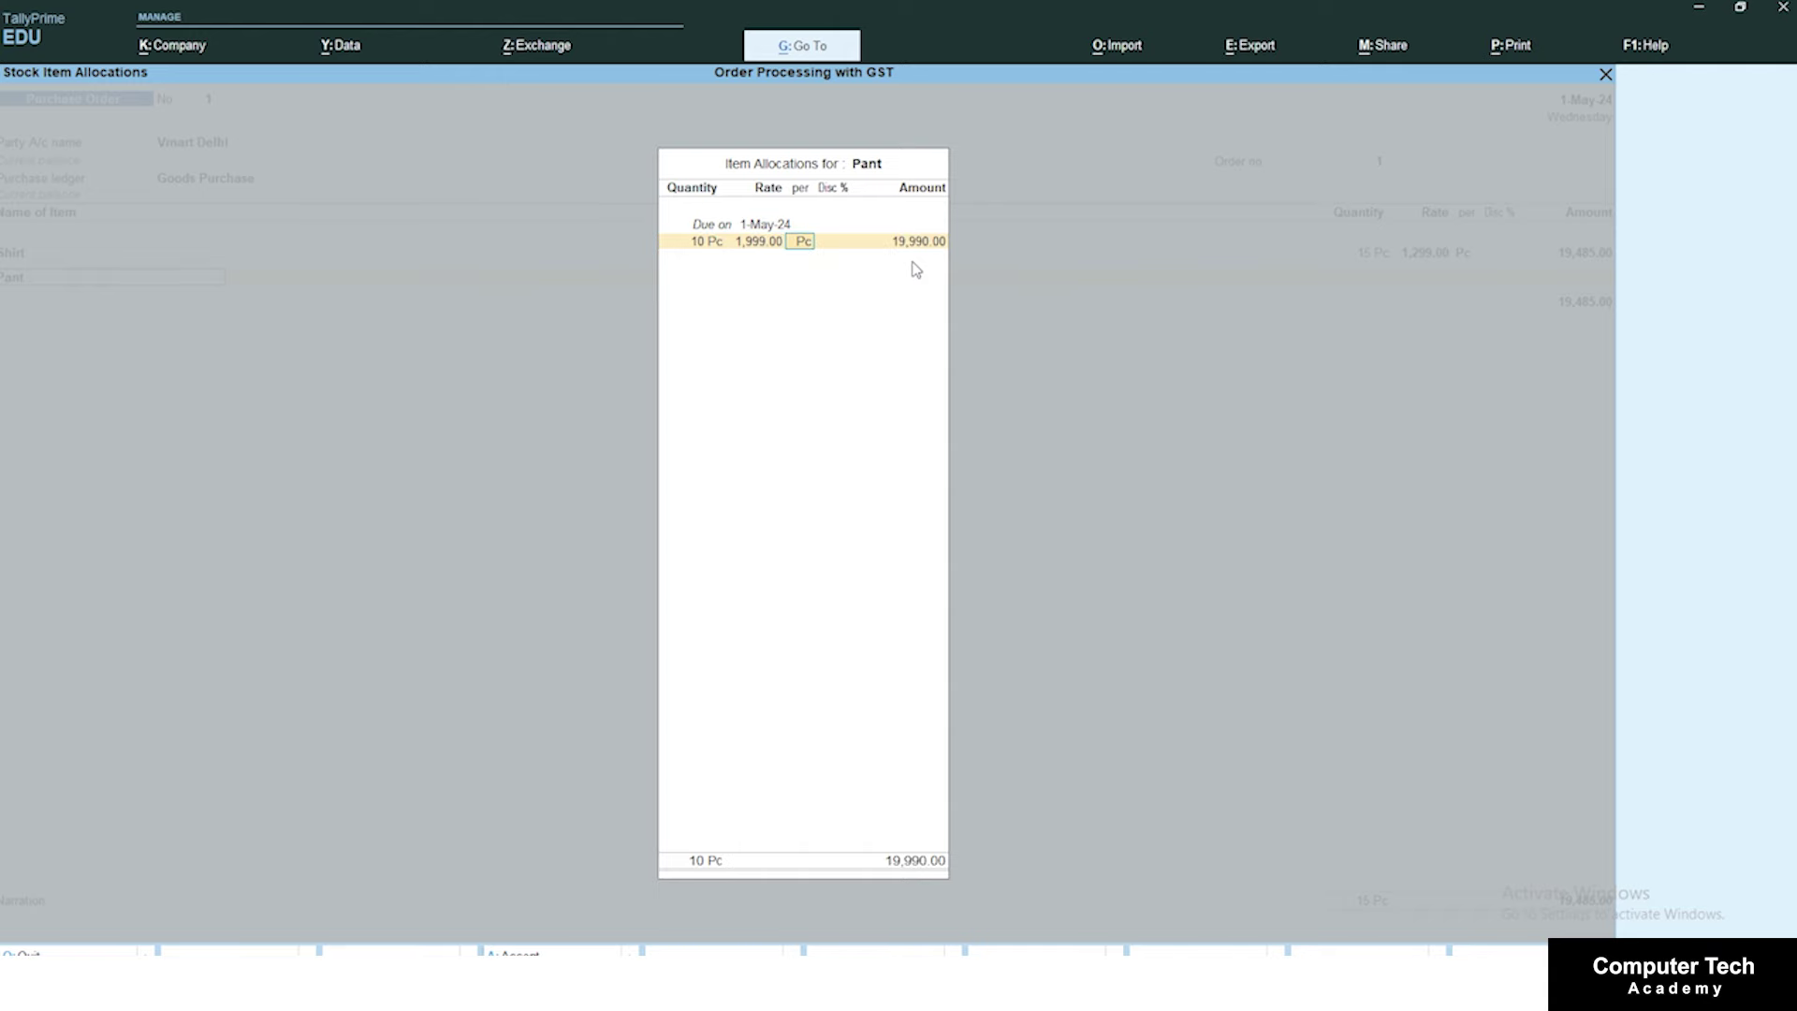
key("Return")
key("Return")
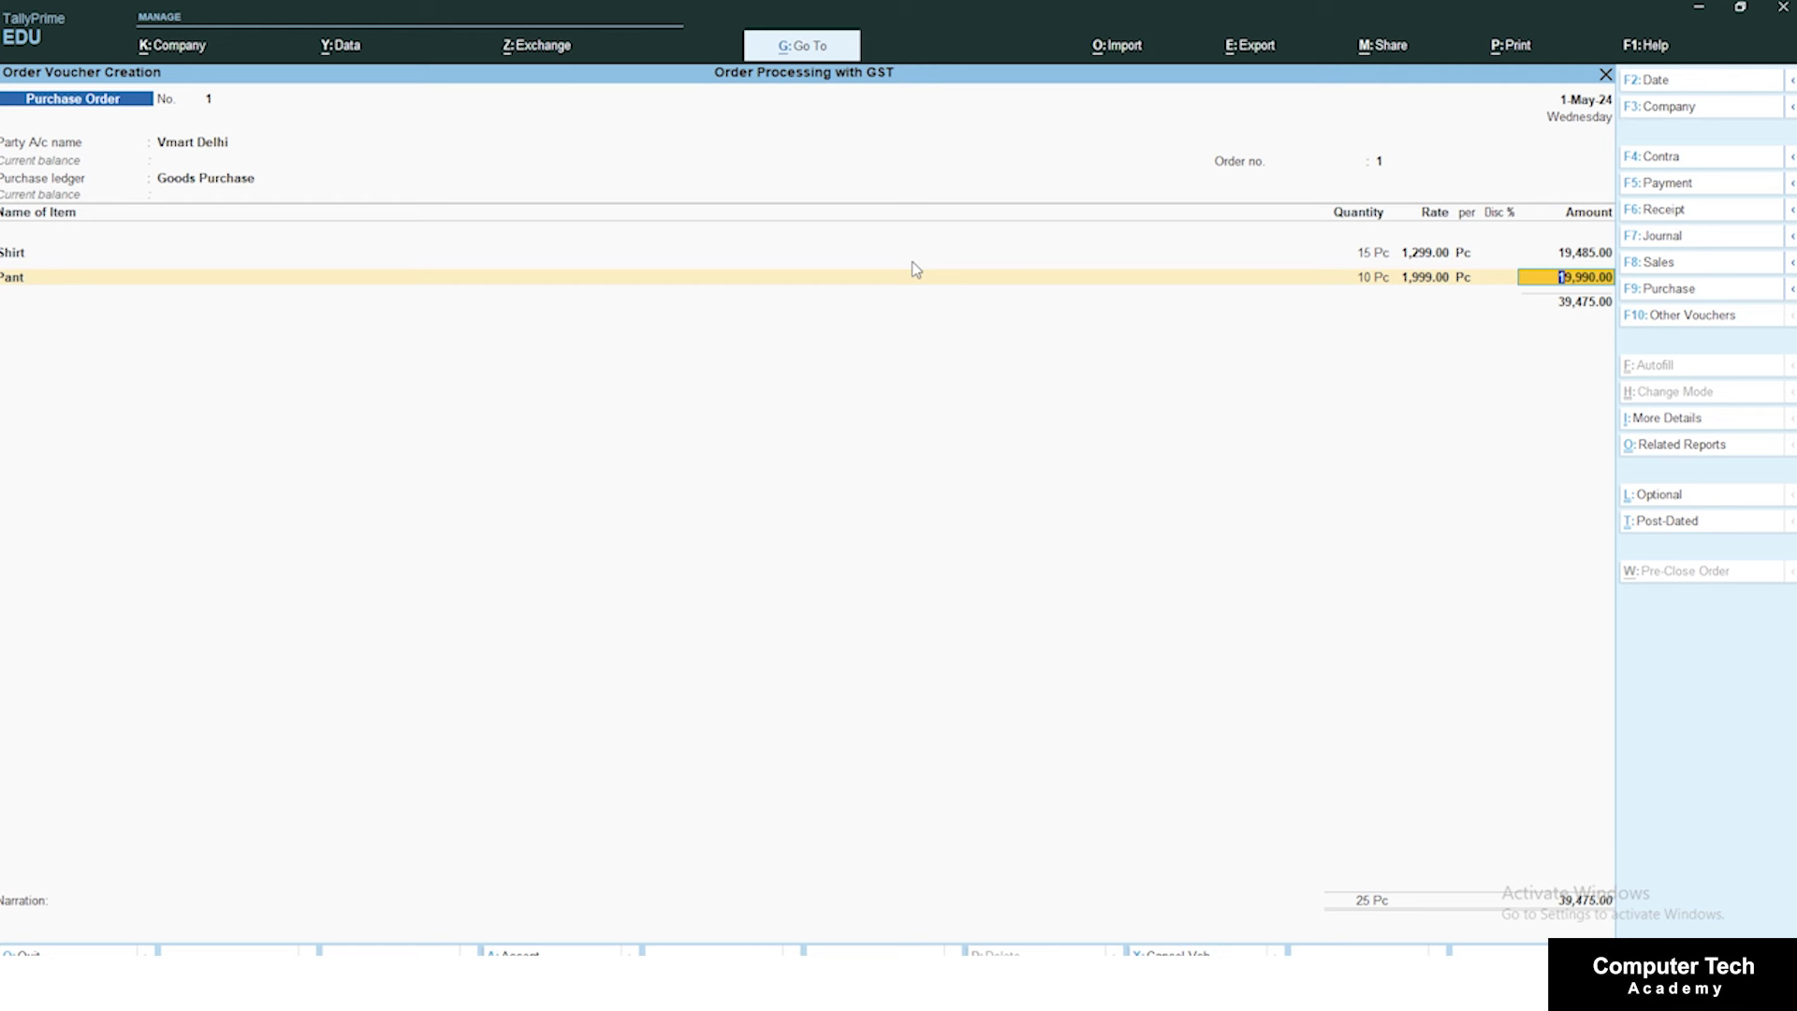
Step: Accept the Pant line amount, end the item list without a narration, and save the purchase order
key("Return")
key("Return")
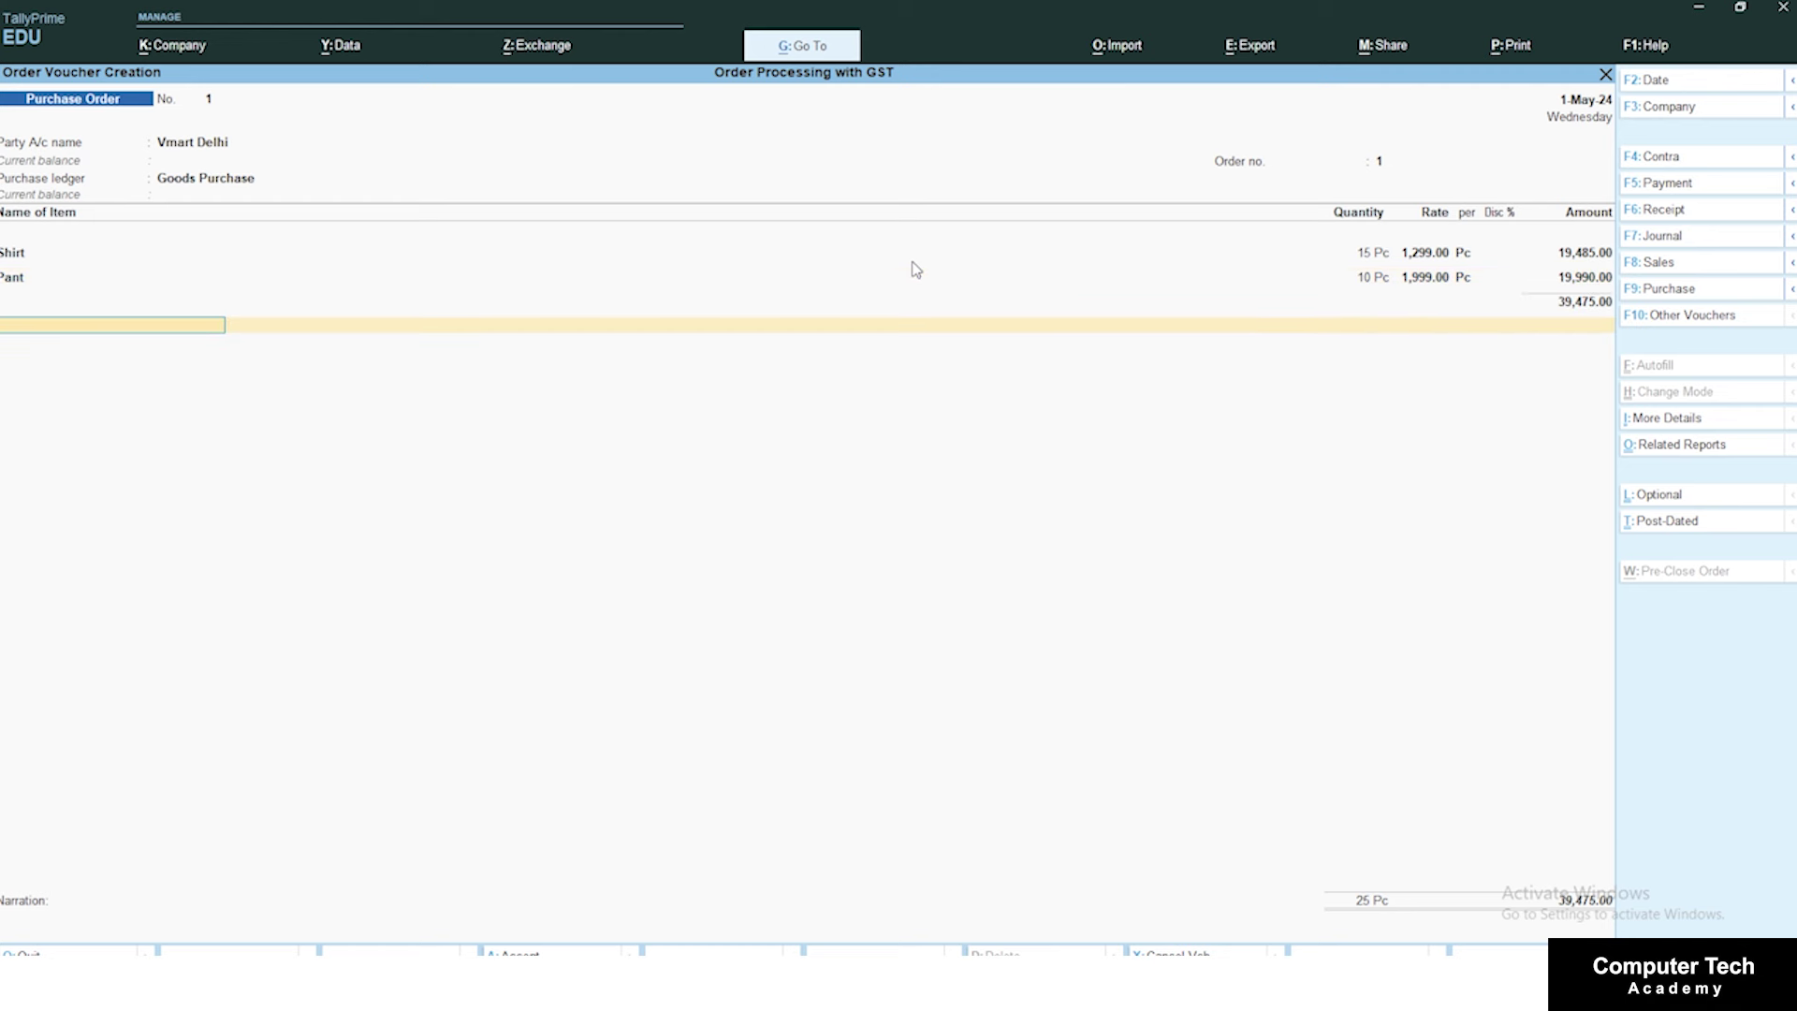
key("Return")
key("Return")
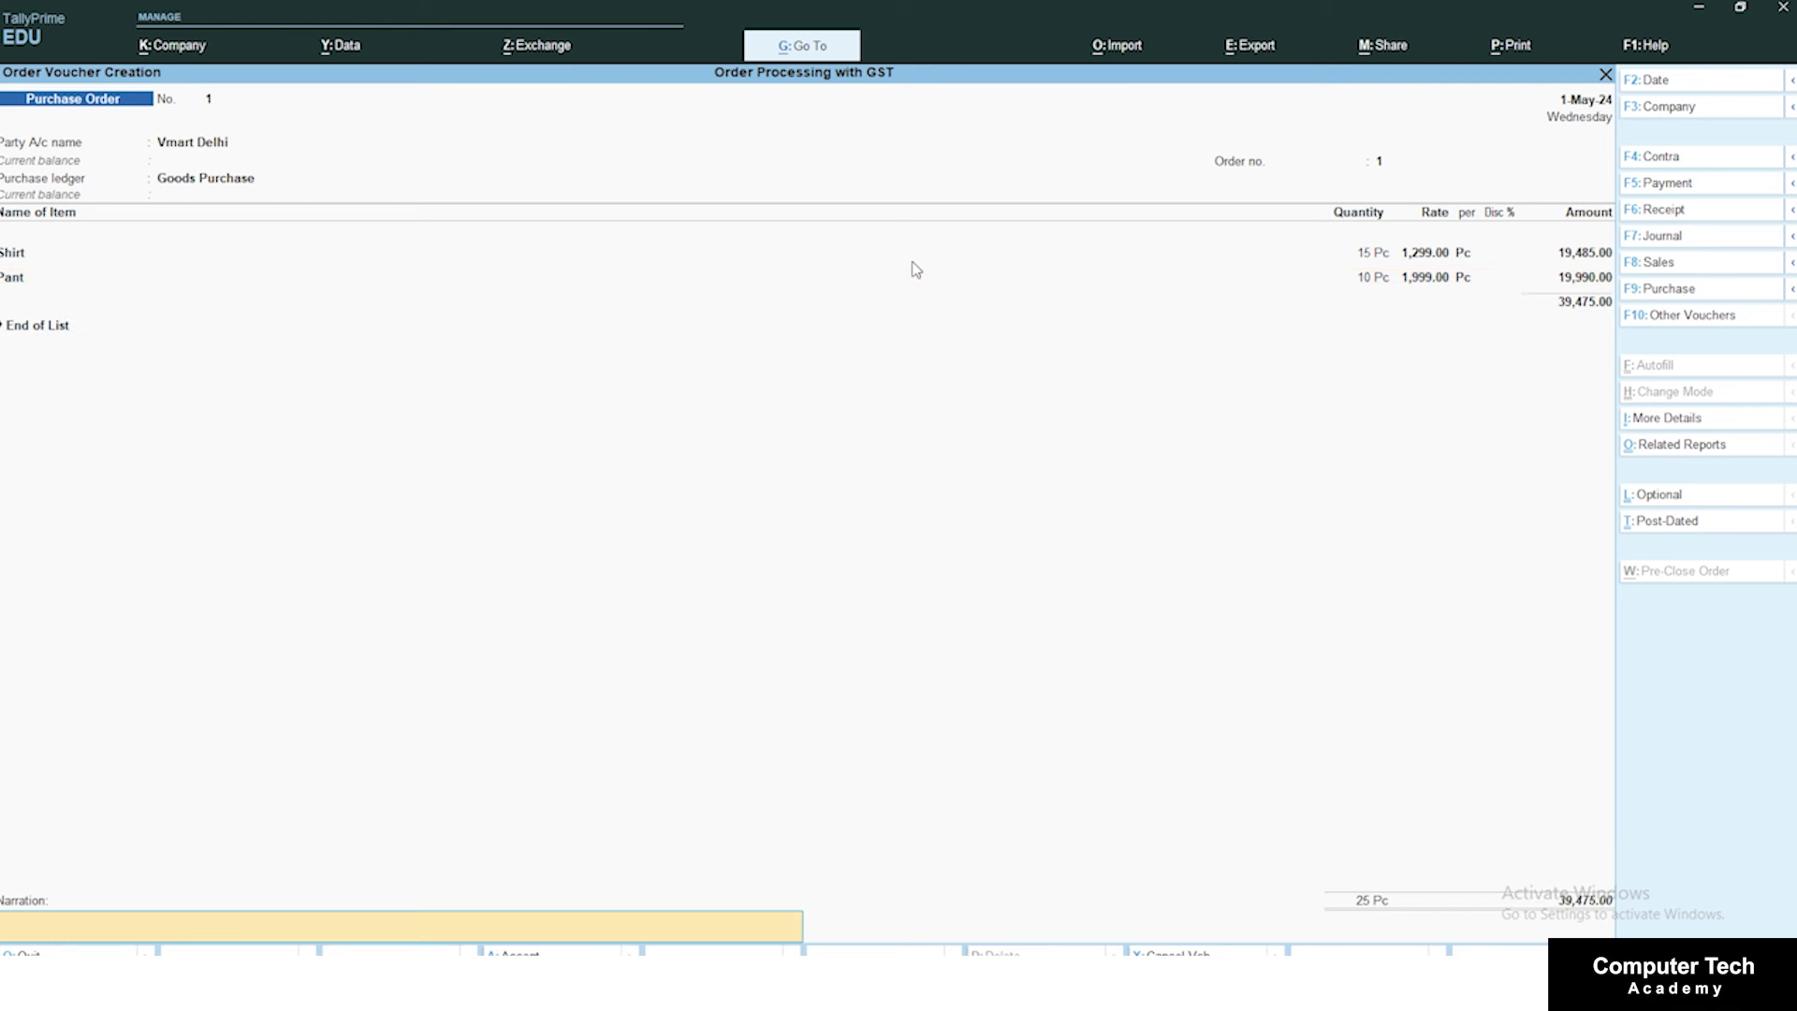
key("Return")
key("Return")
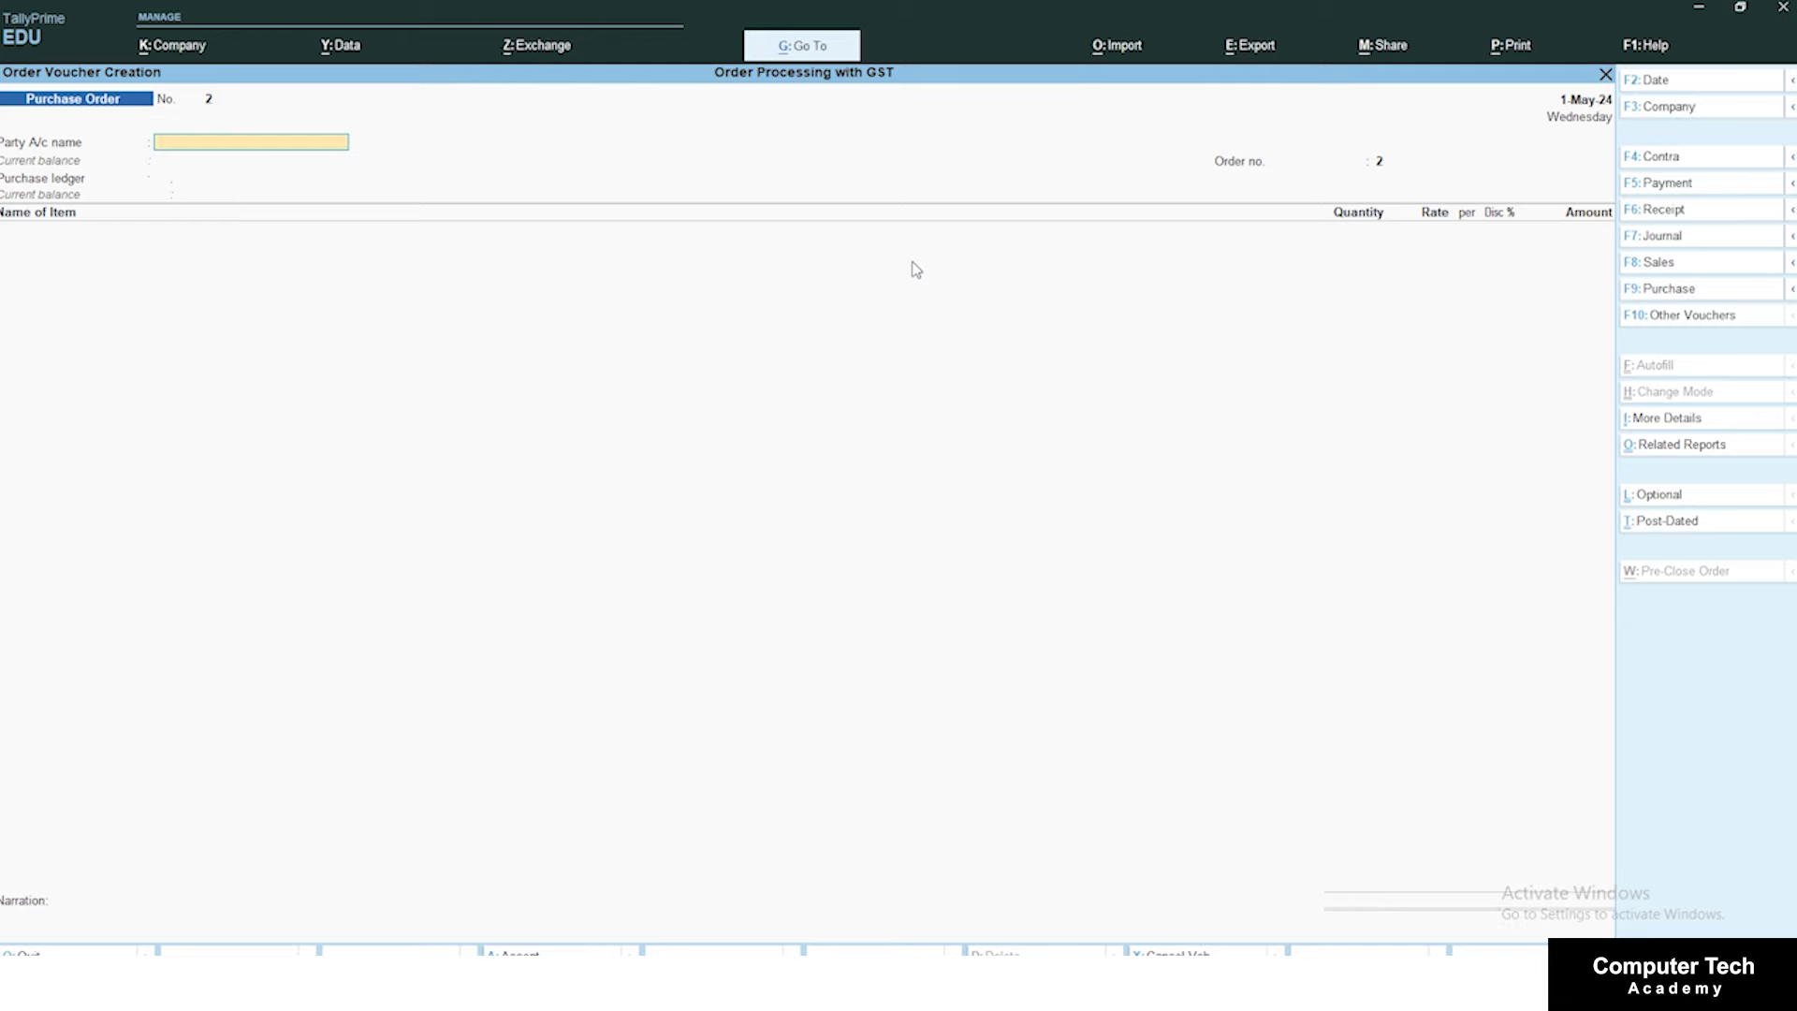
Step: Review the received quantities on the Vmart slide and look up the receipt note shortcut on the shortcut slide
key("alt+Tab")
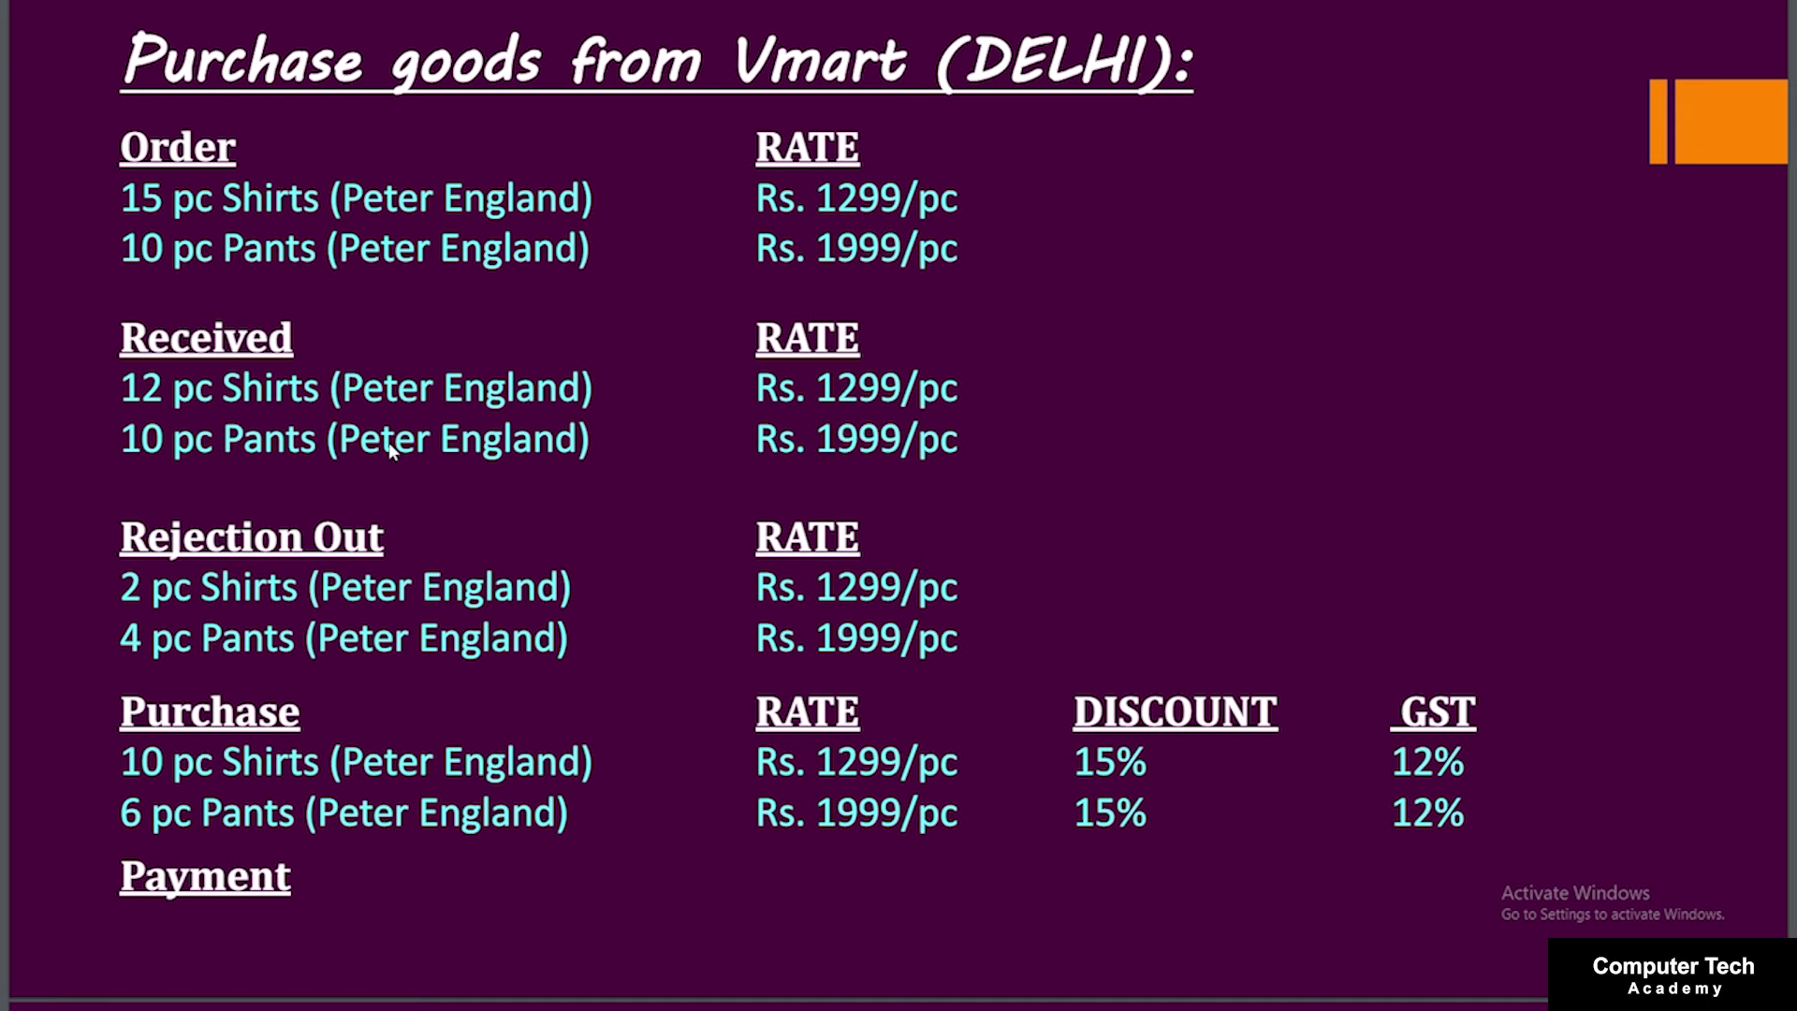
key("alt+Tab")
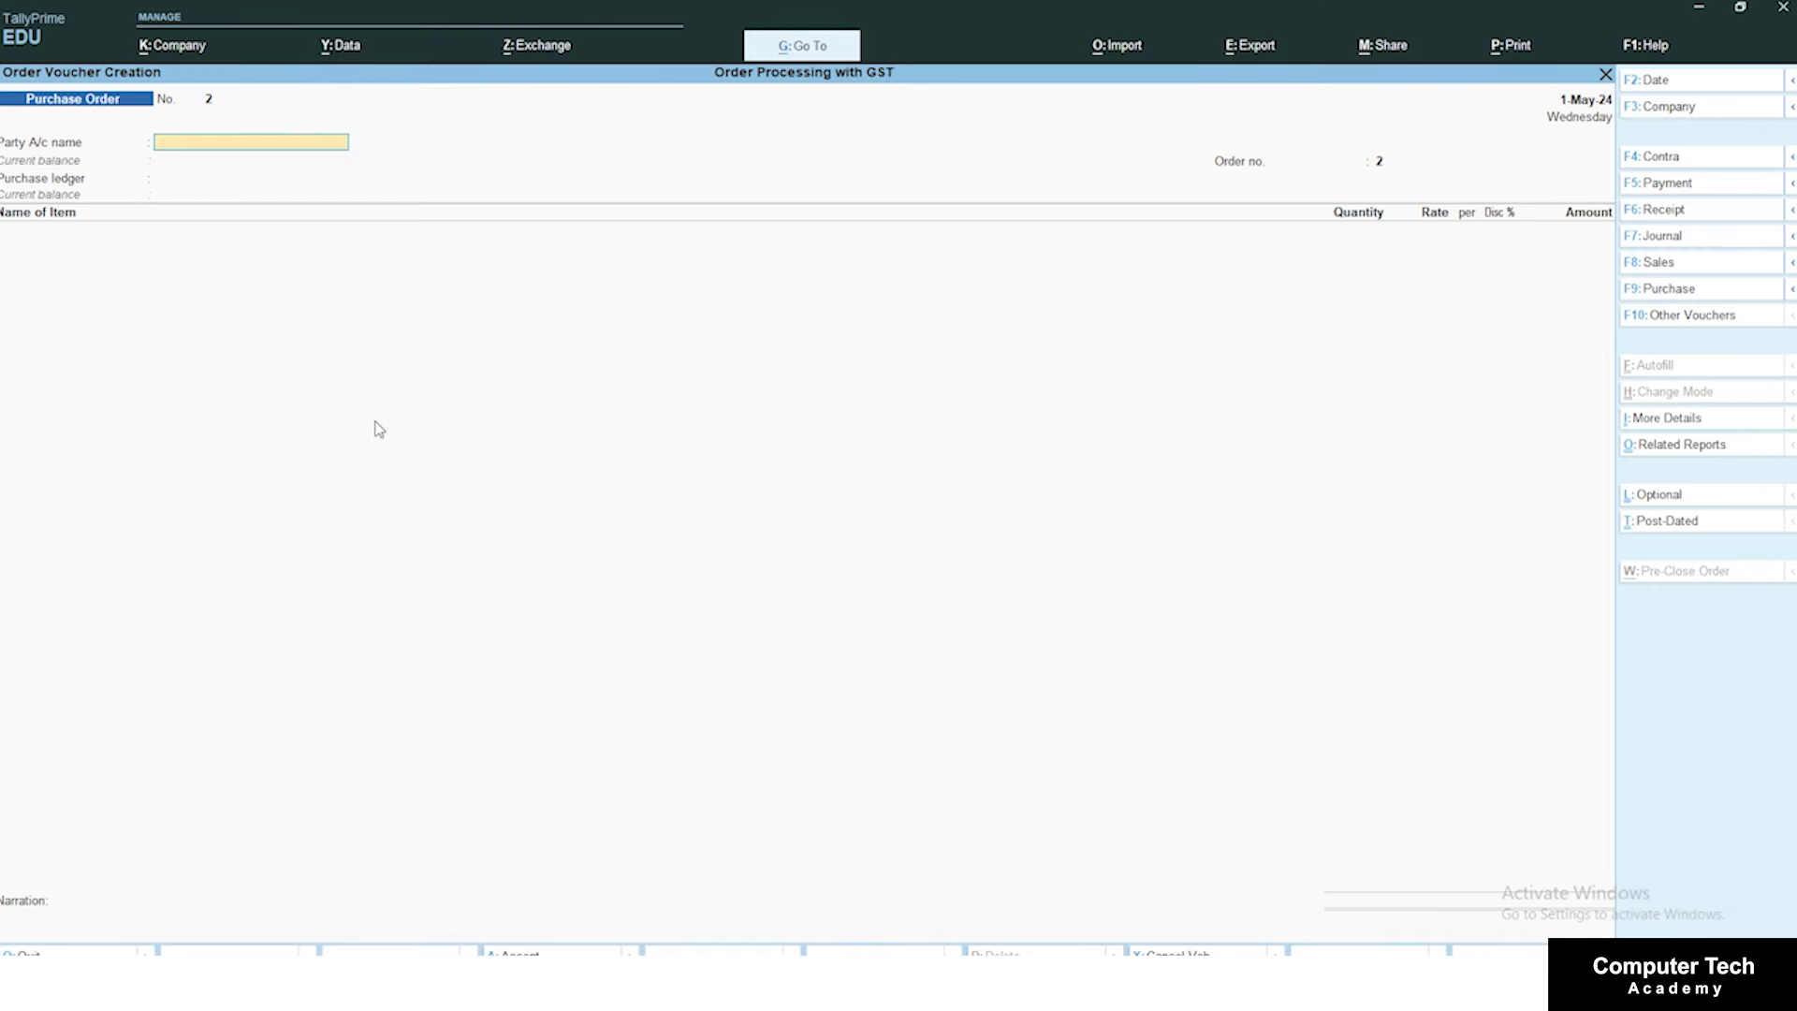
key("alt+Tab")
key("Right")
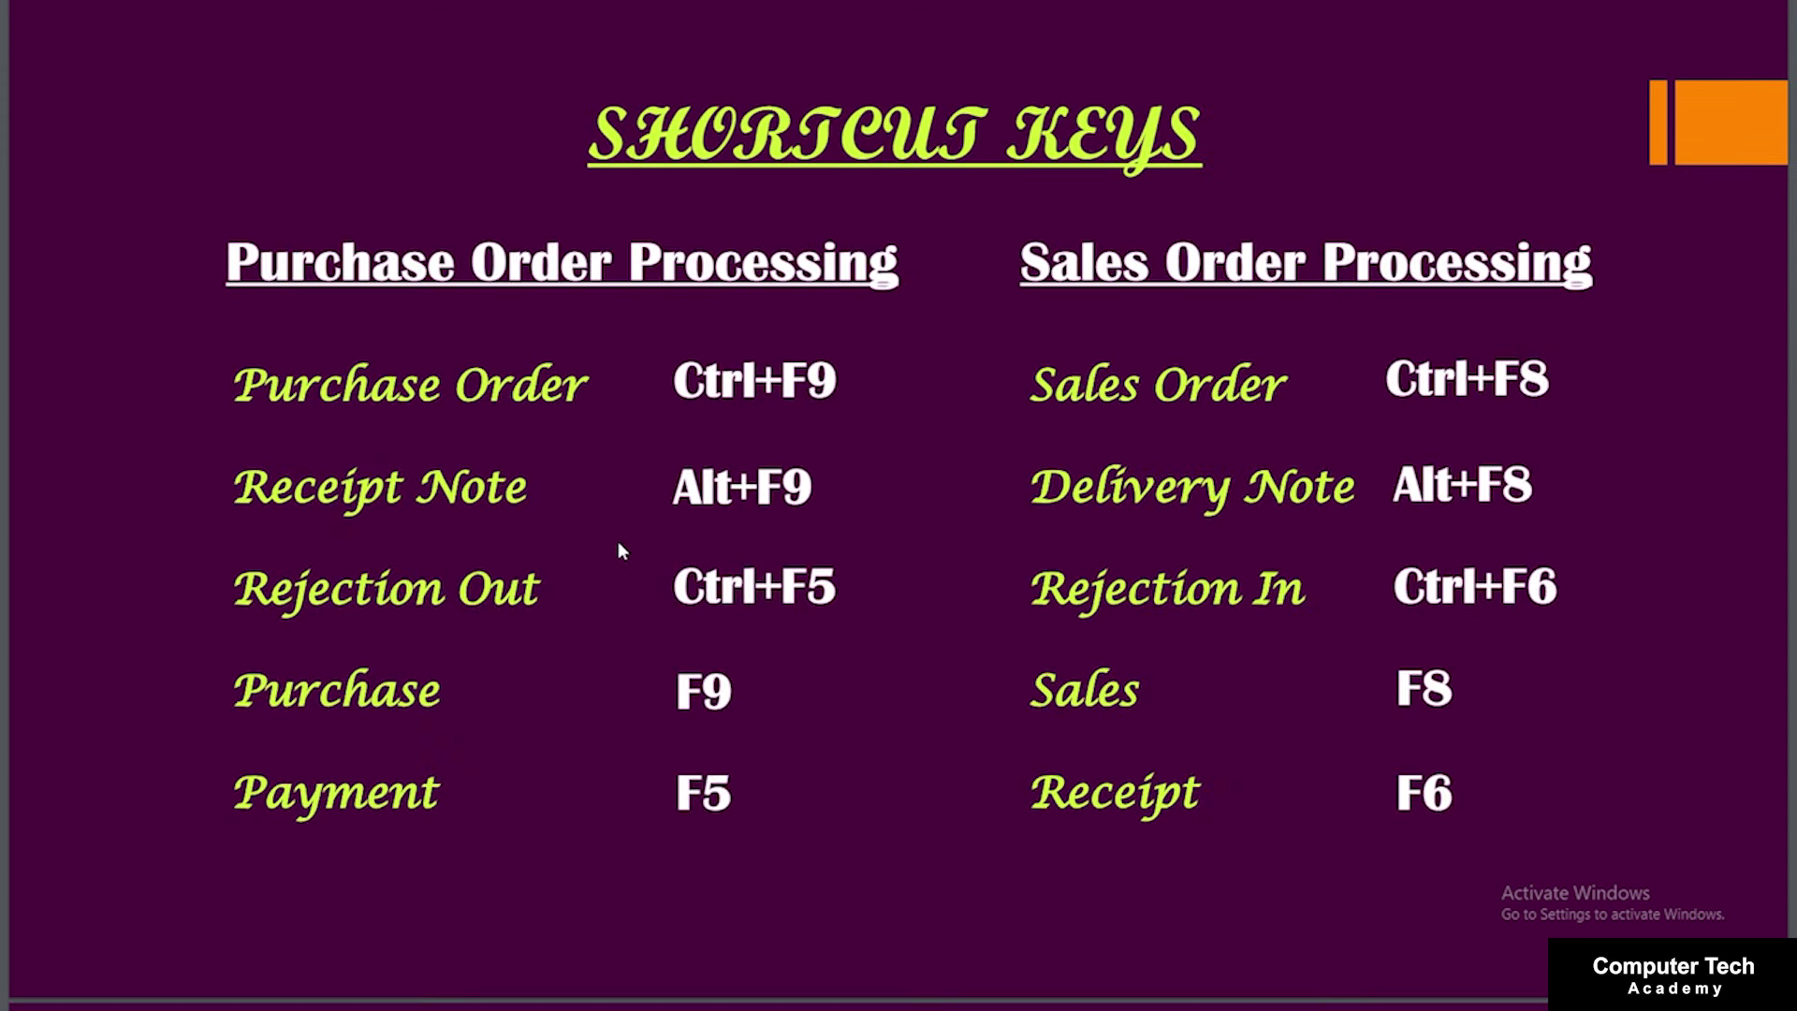
key("alt+Tab")
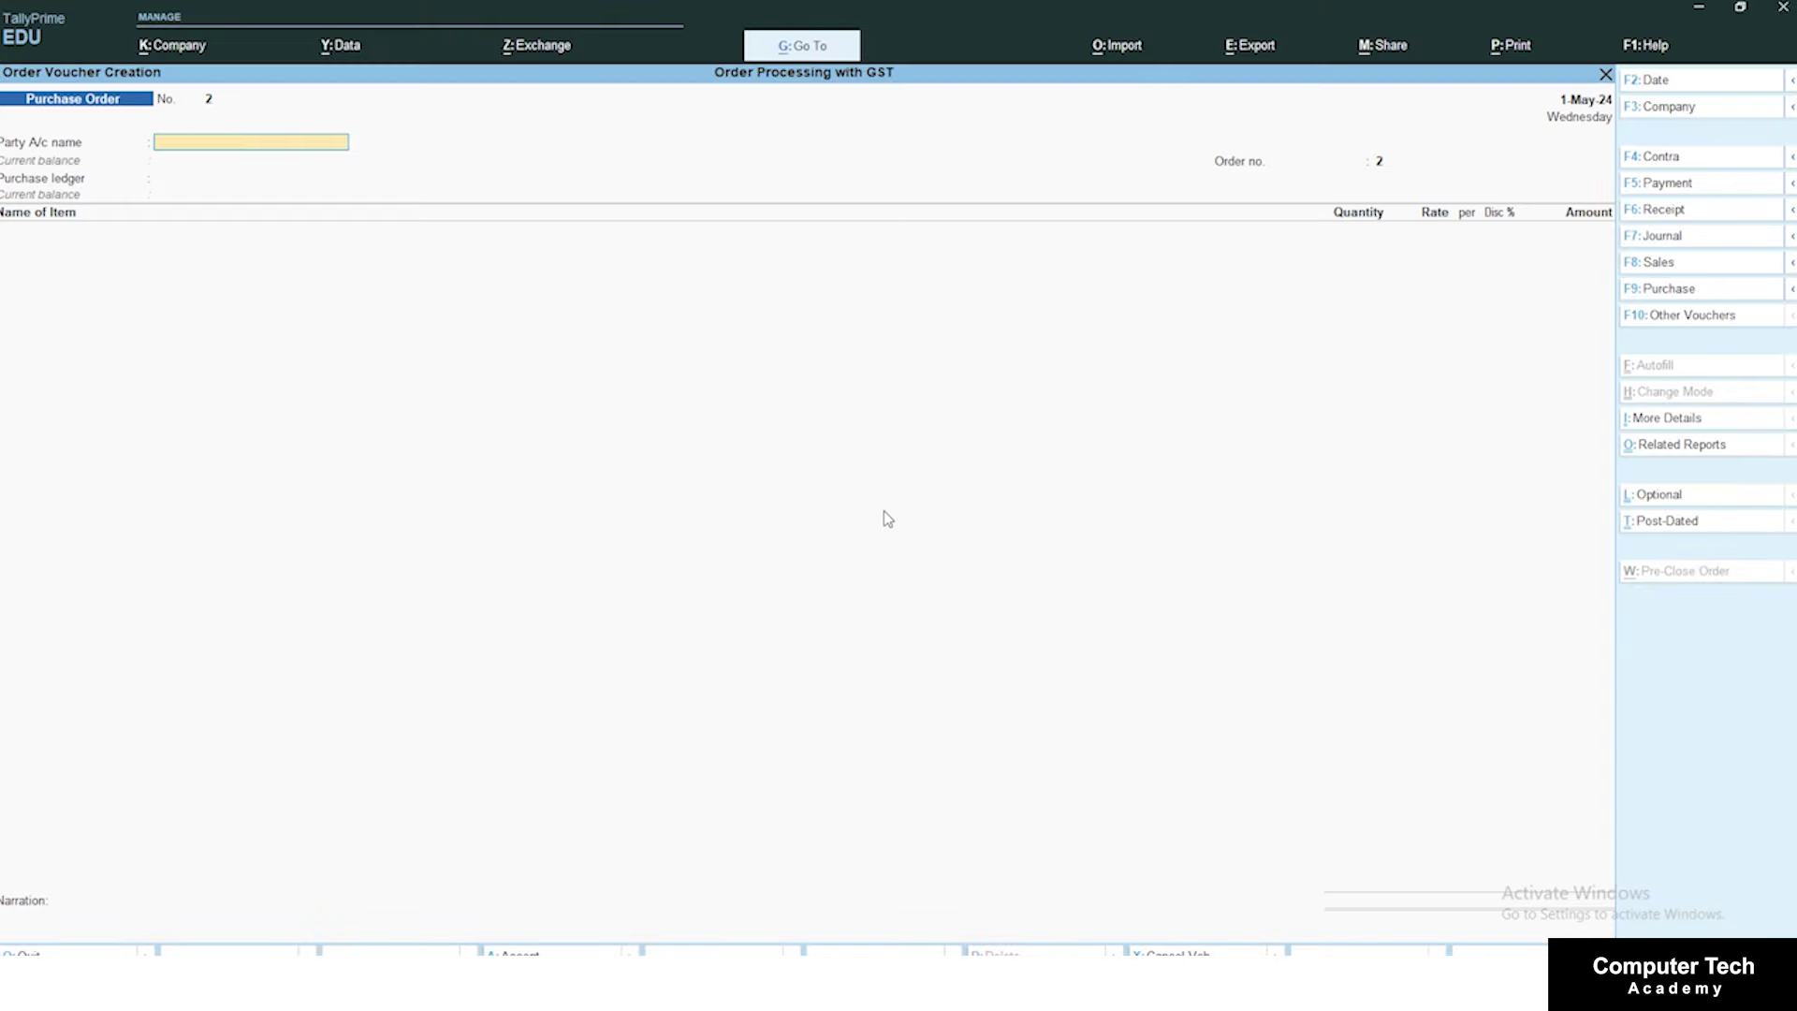
Step: Start a receipt note with reference number 101 and set its reference and voucher dates to 2-May-24
key("alt+F9")
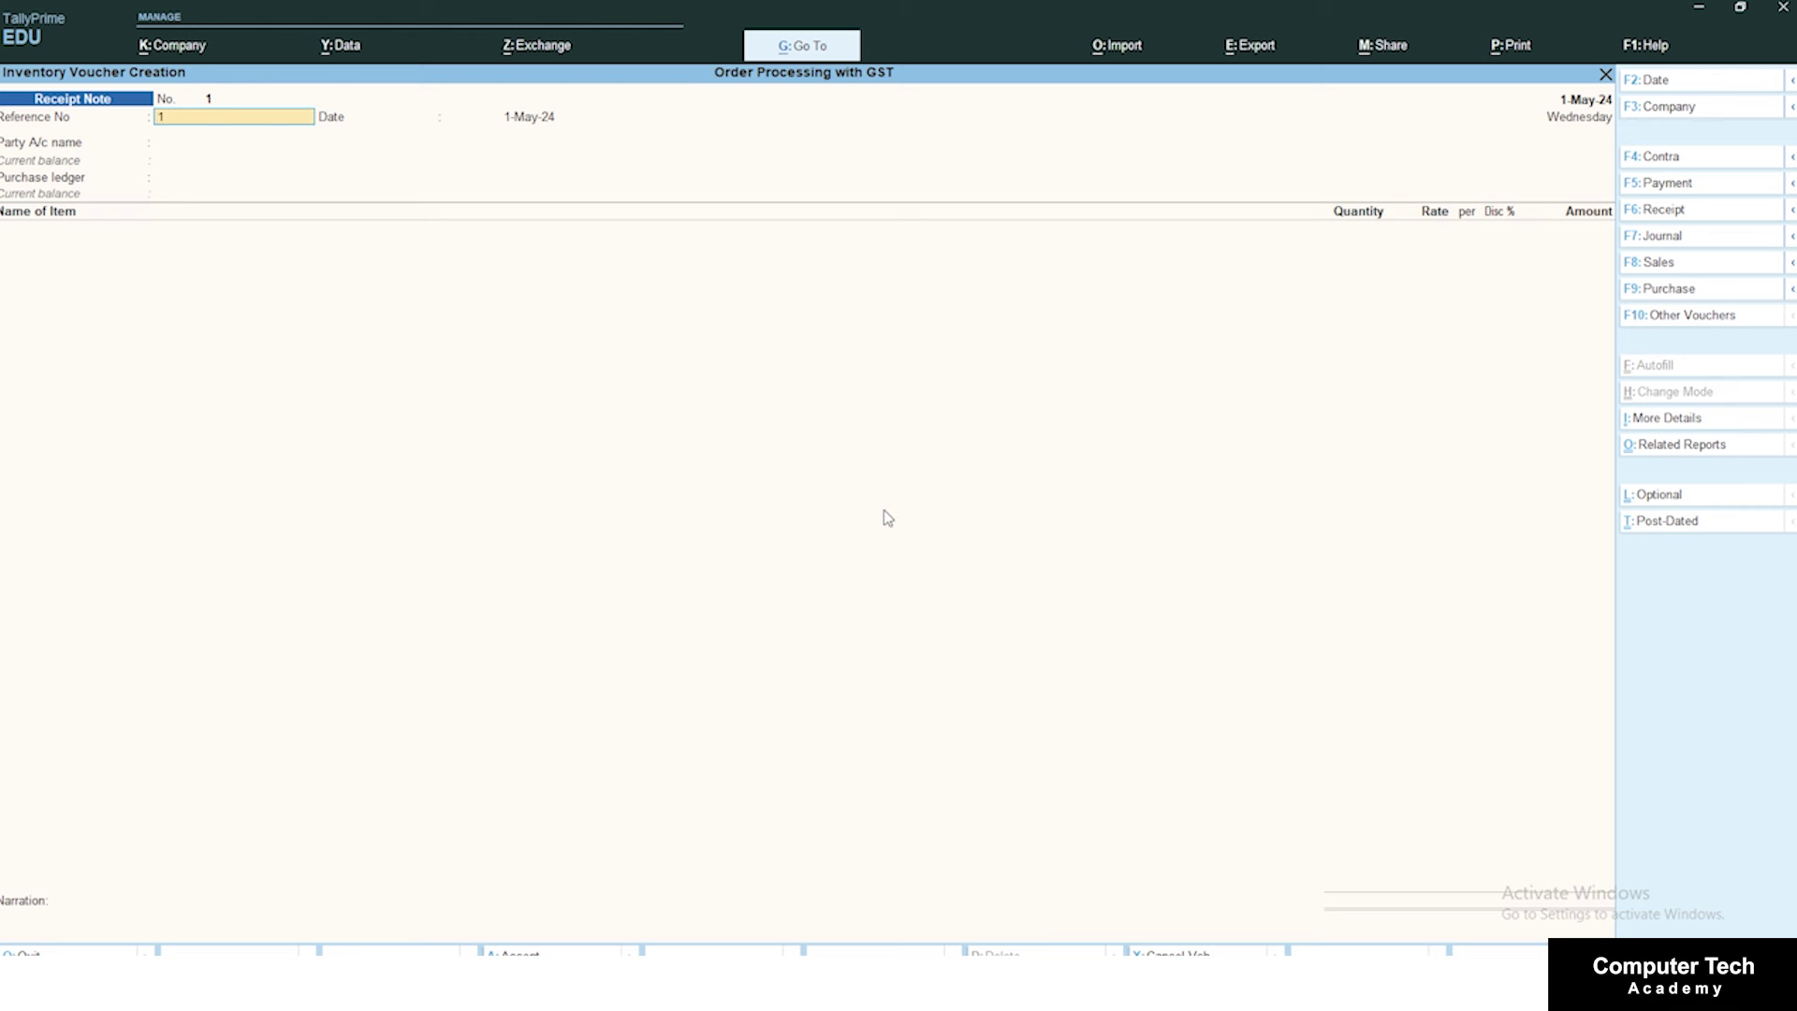
key("Return")
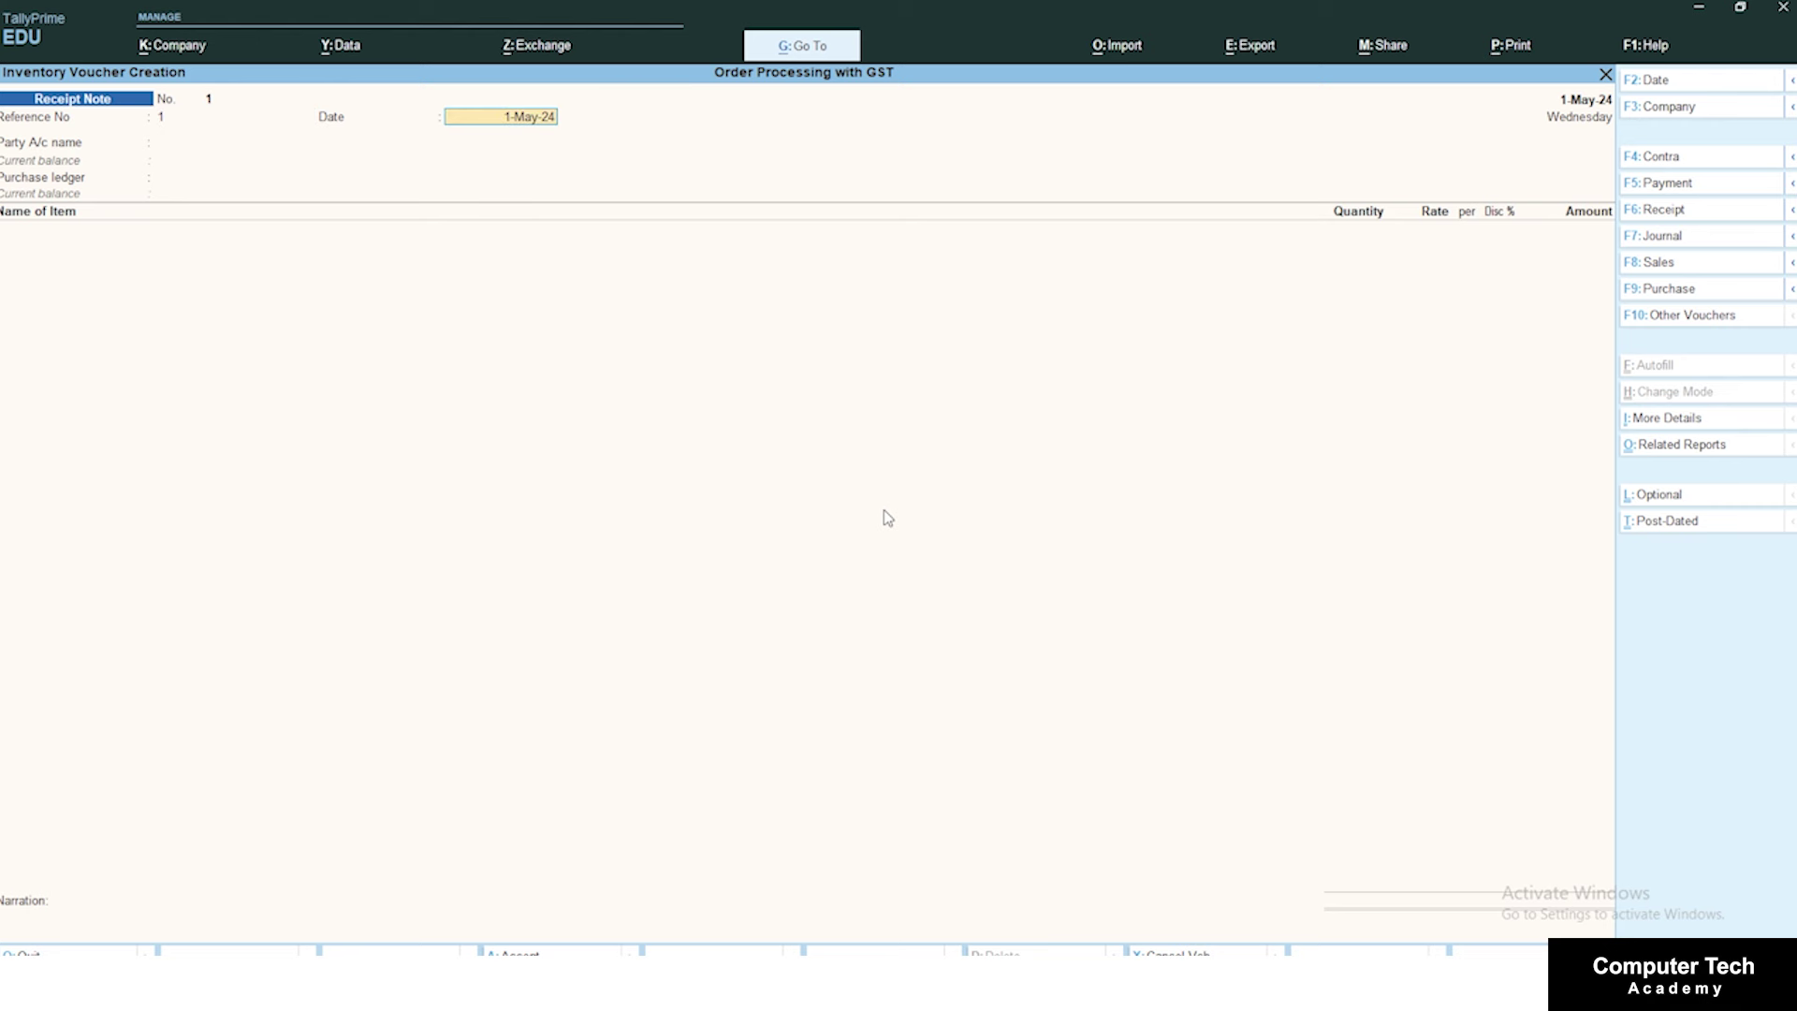
key("BackSpace")
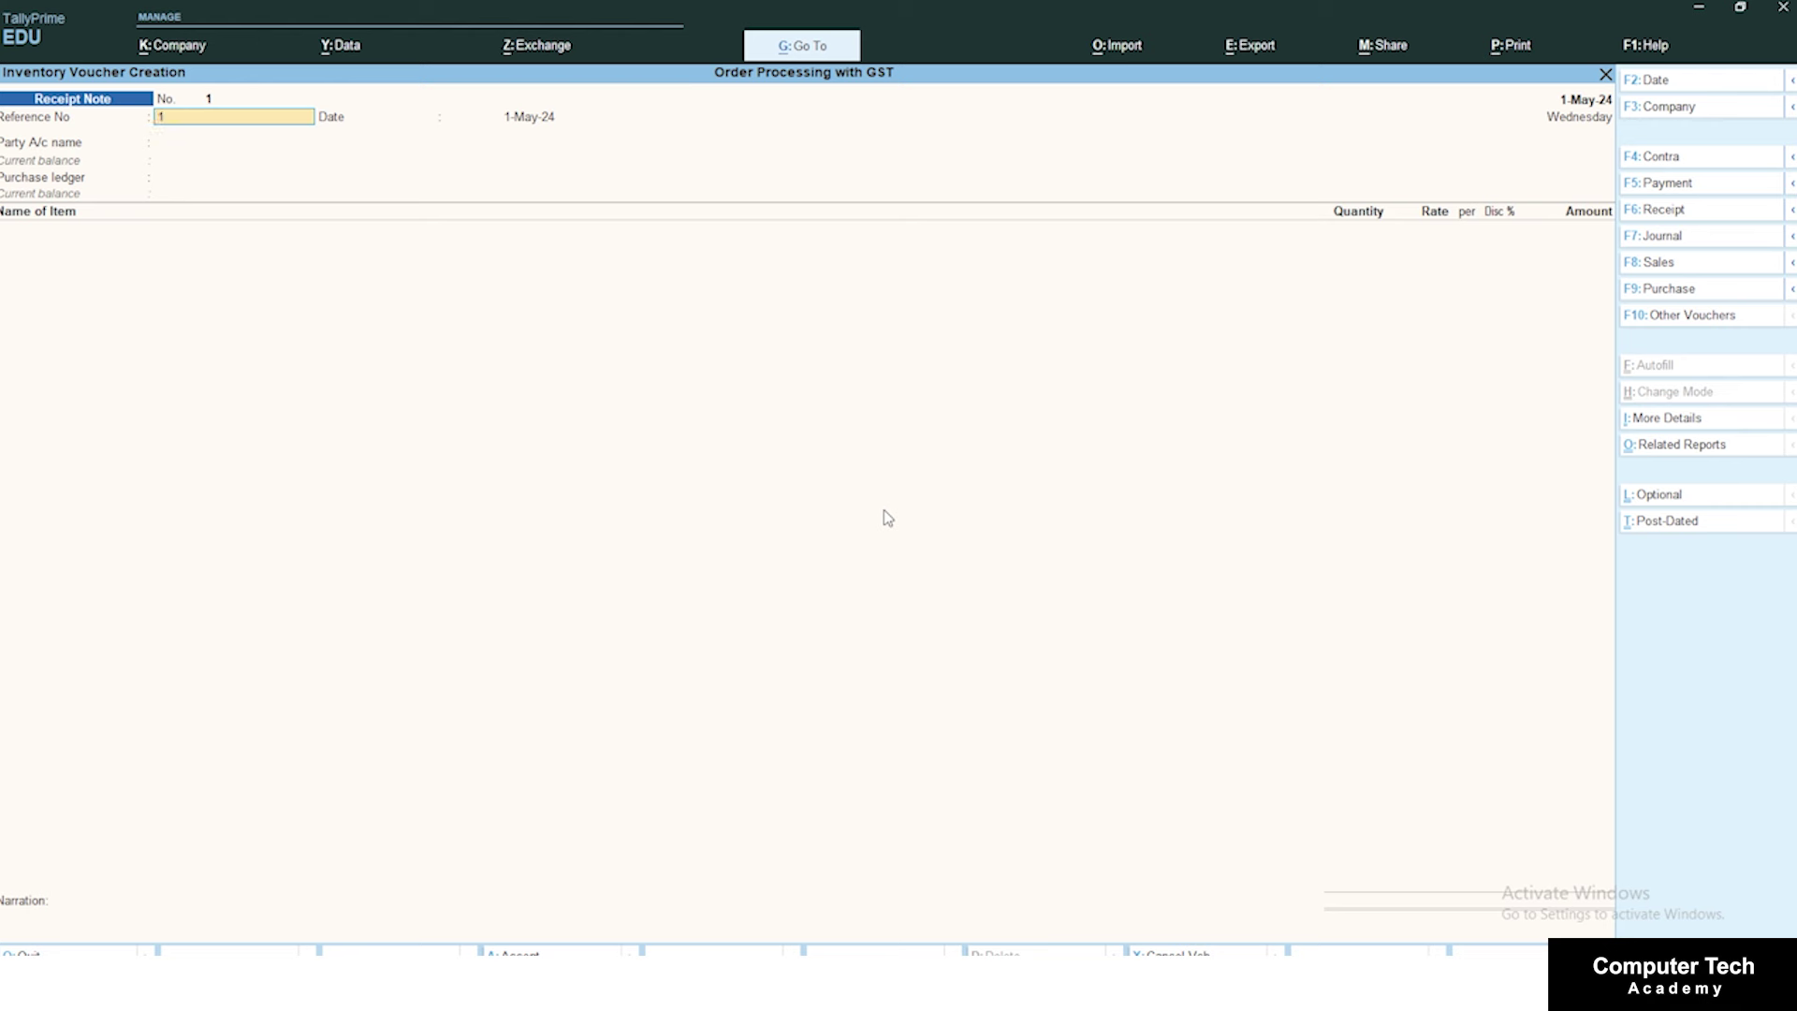
key("Return")
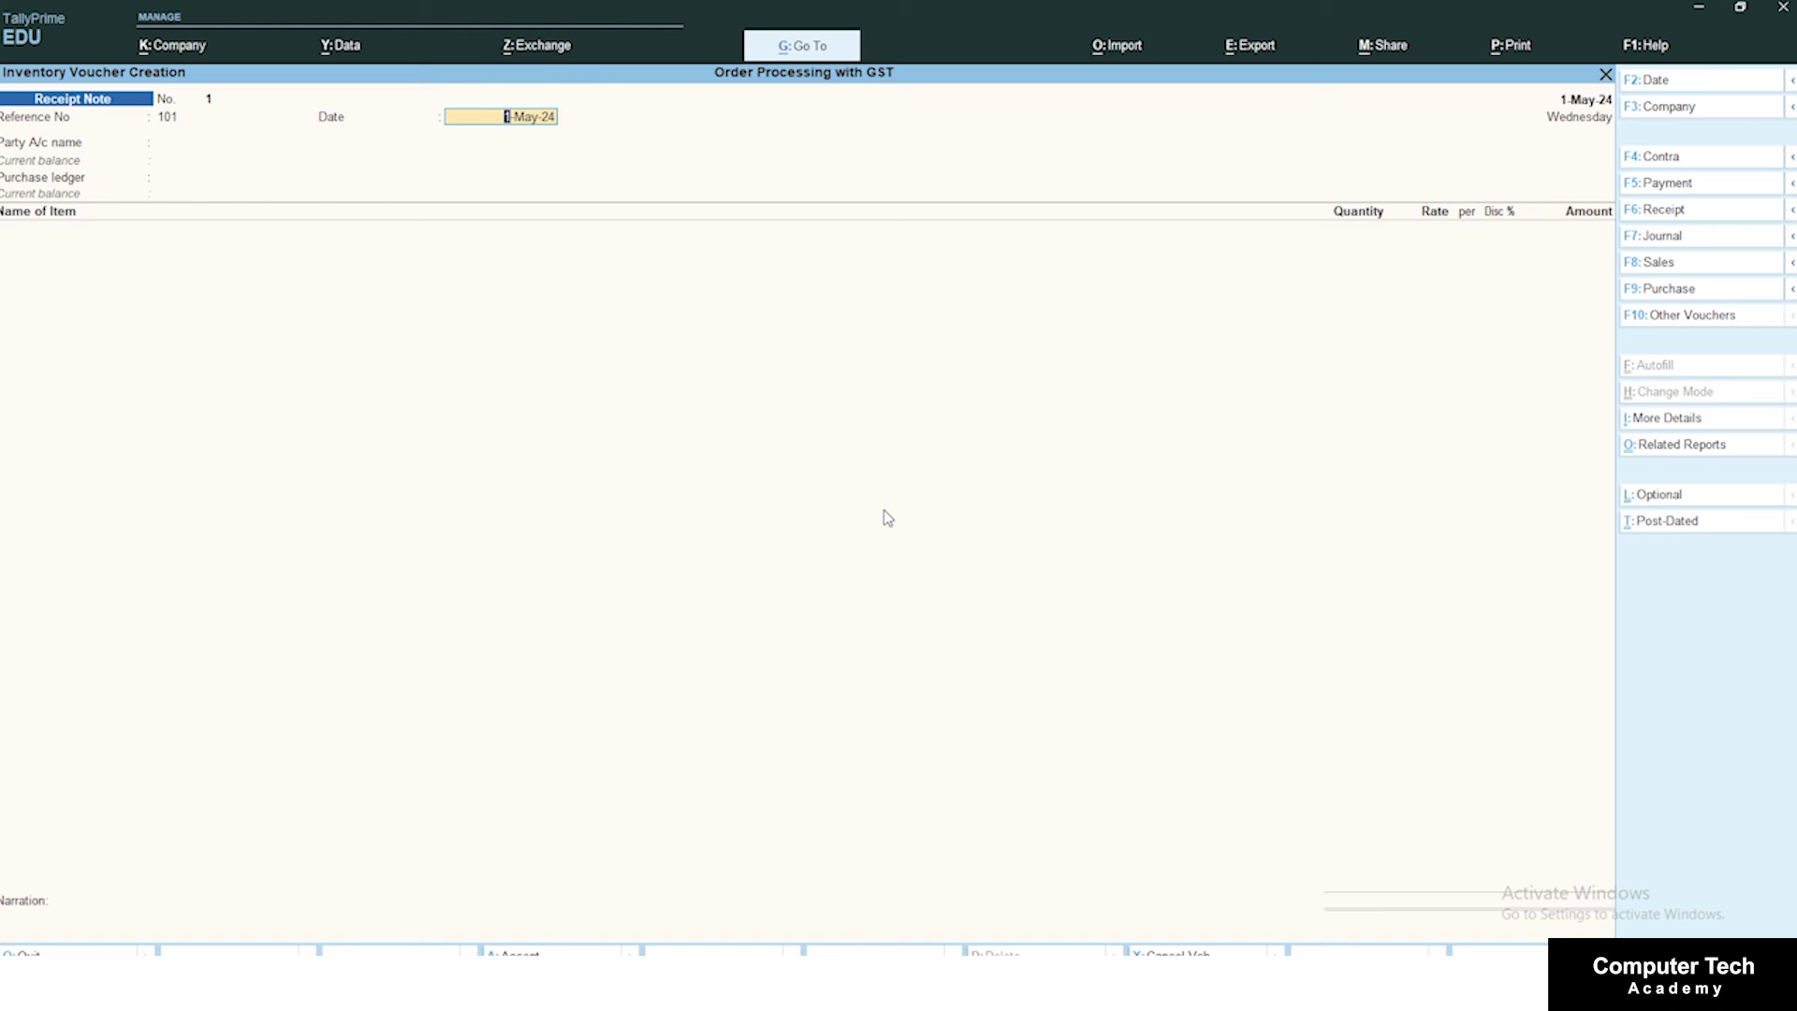
type("2-May-24")
key("Return")
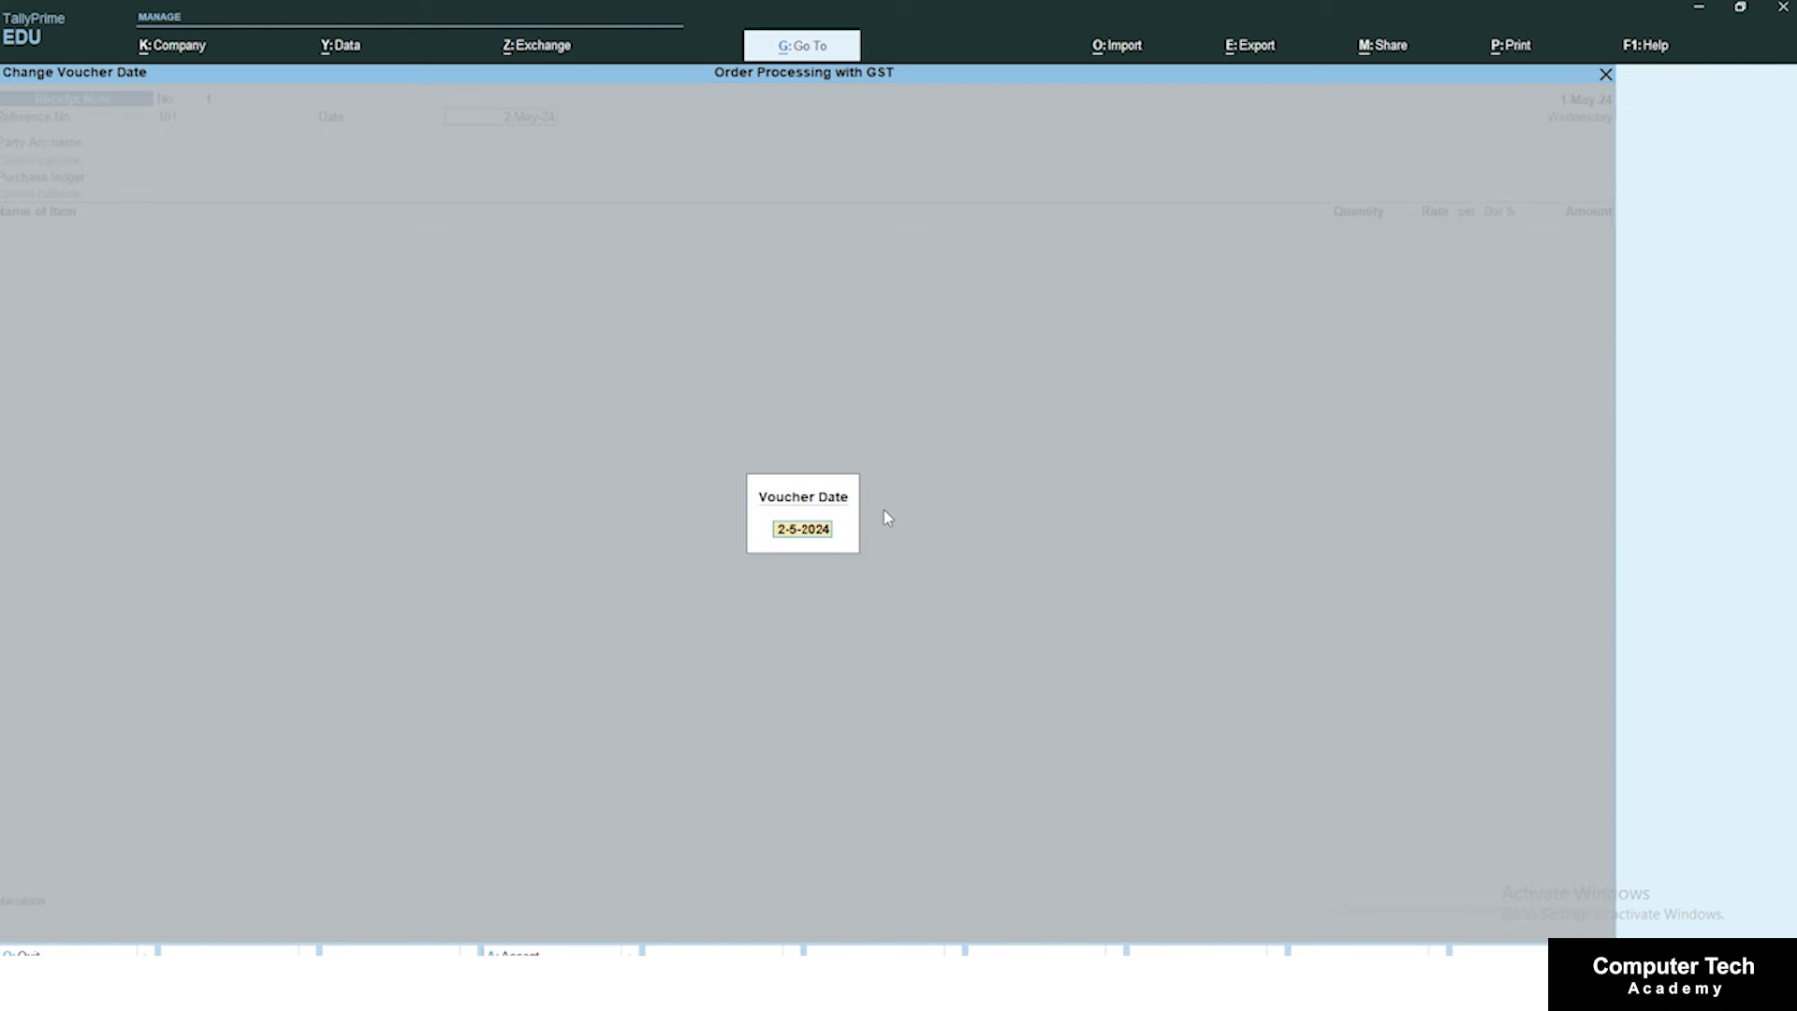
key("Return")
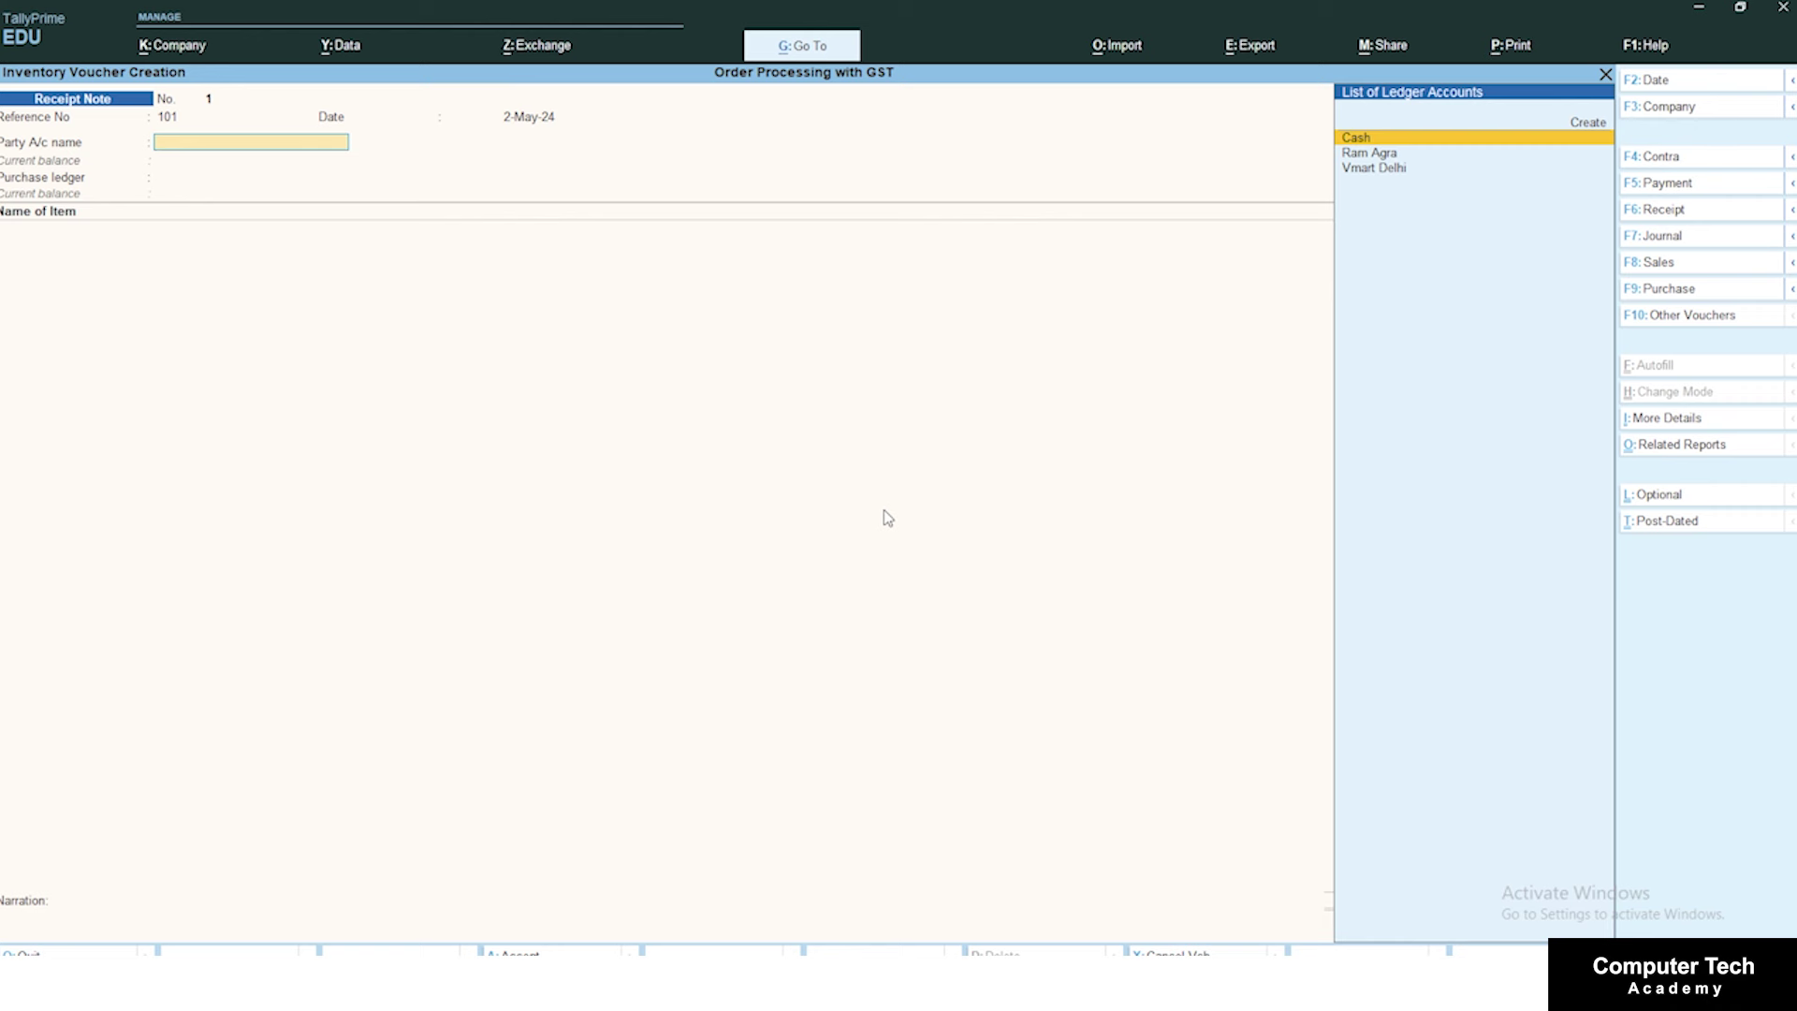
Step: Select Vmart Delhi as the receipt note's party and link it to order 1 dated 1-May-24
key("Down")
key("Down")
key("Return")
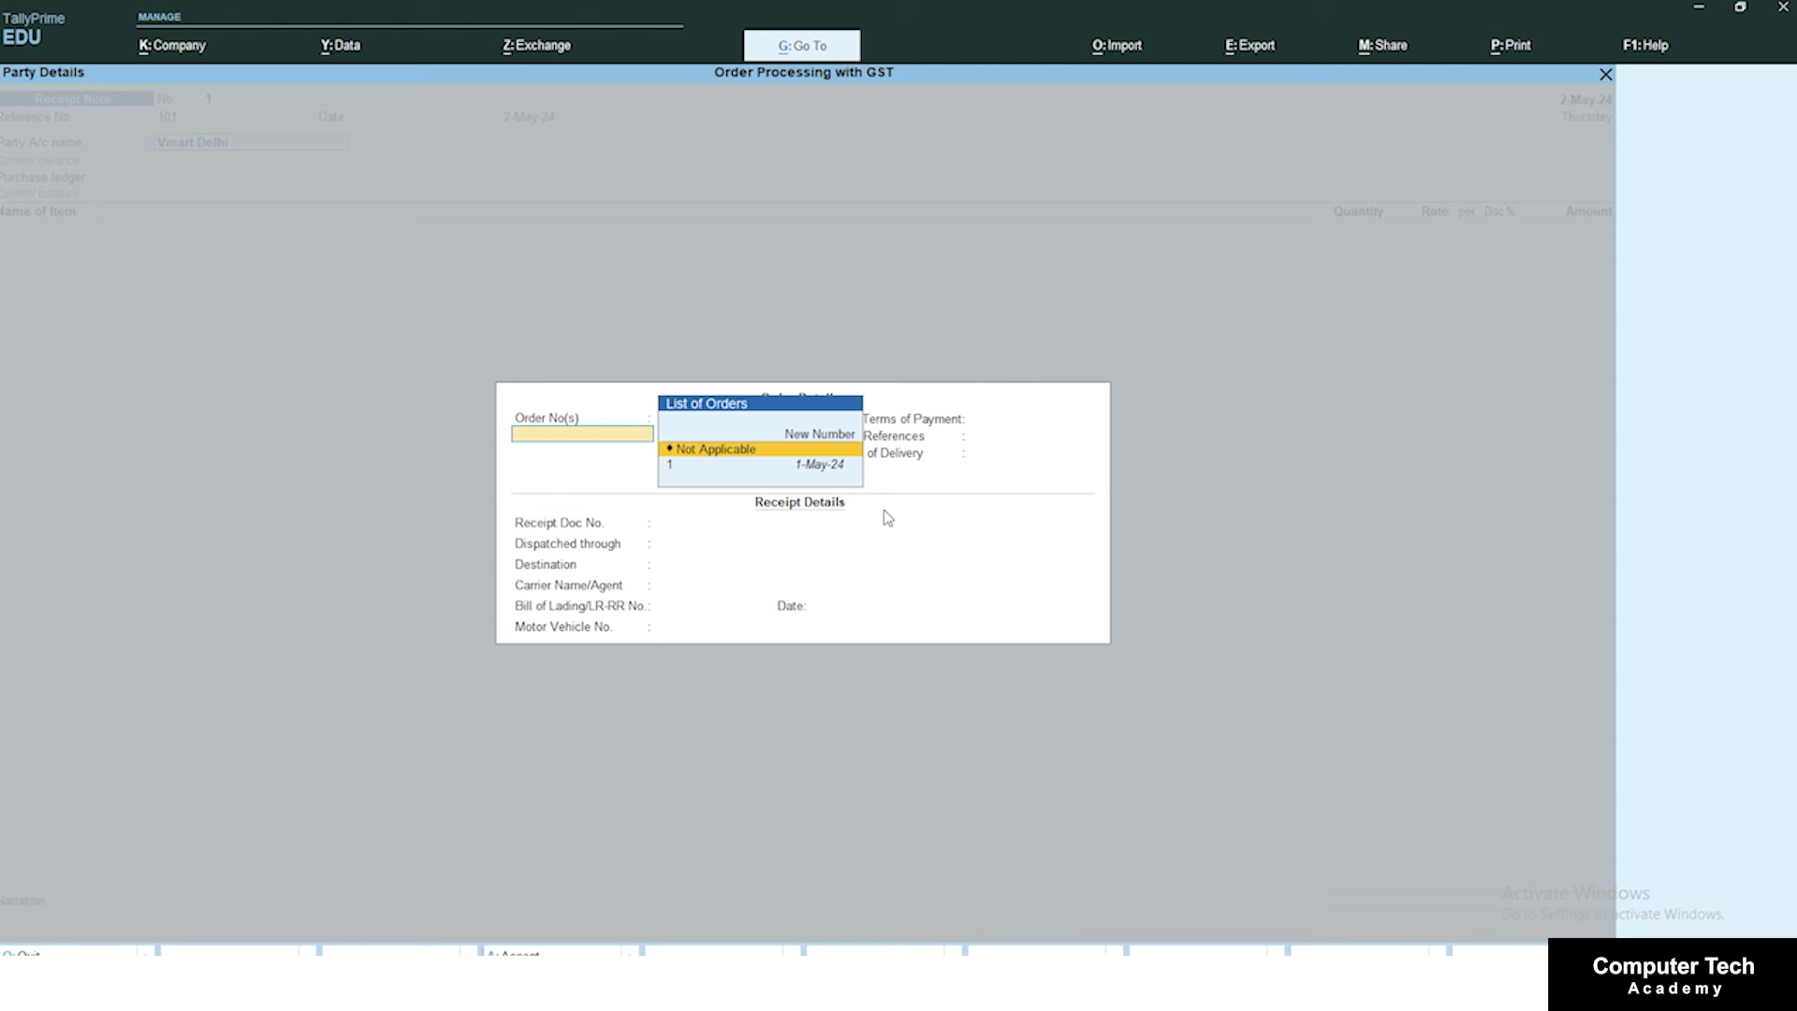
key("Down")
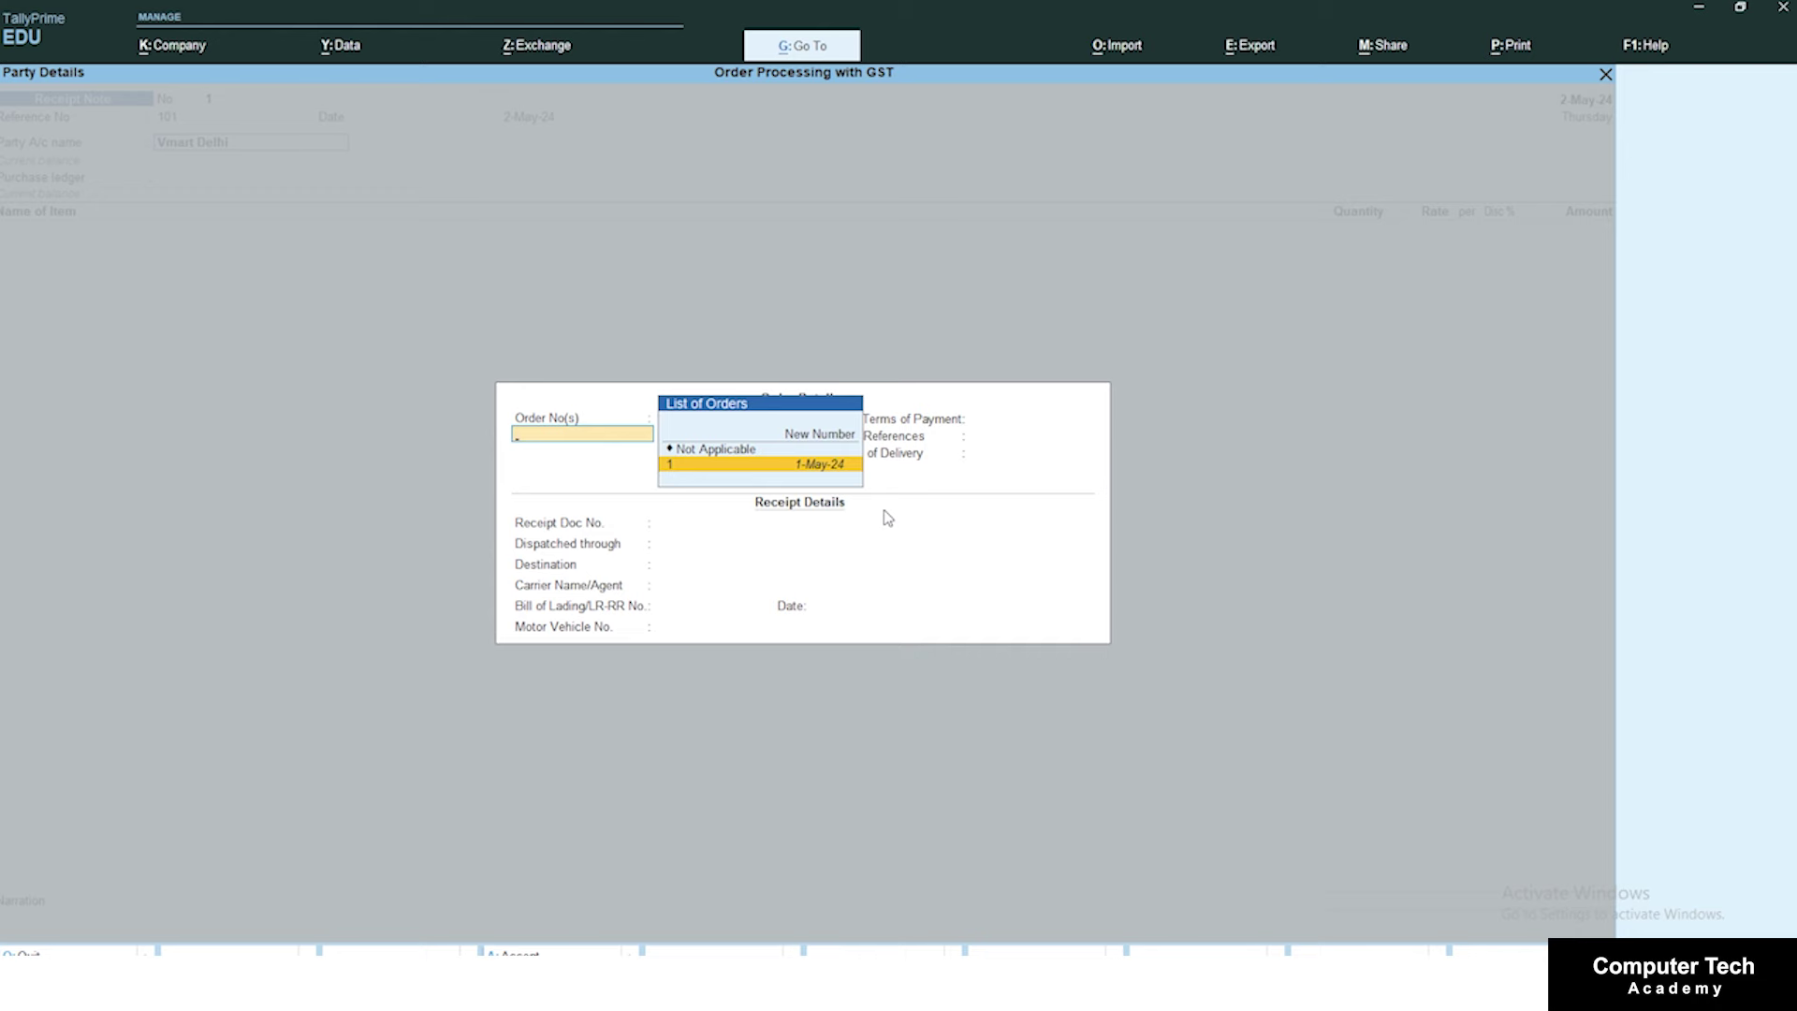
key("Return")
Step: Accept the linked order, leaving the payment and delivery terms and all receipt details blank
key("Return")
key("Return")
key("Return")
key("Return")
key("Return")
key("Return")
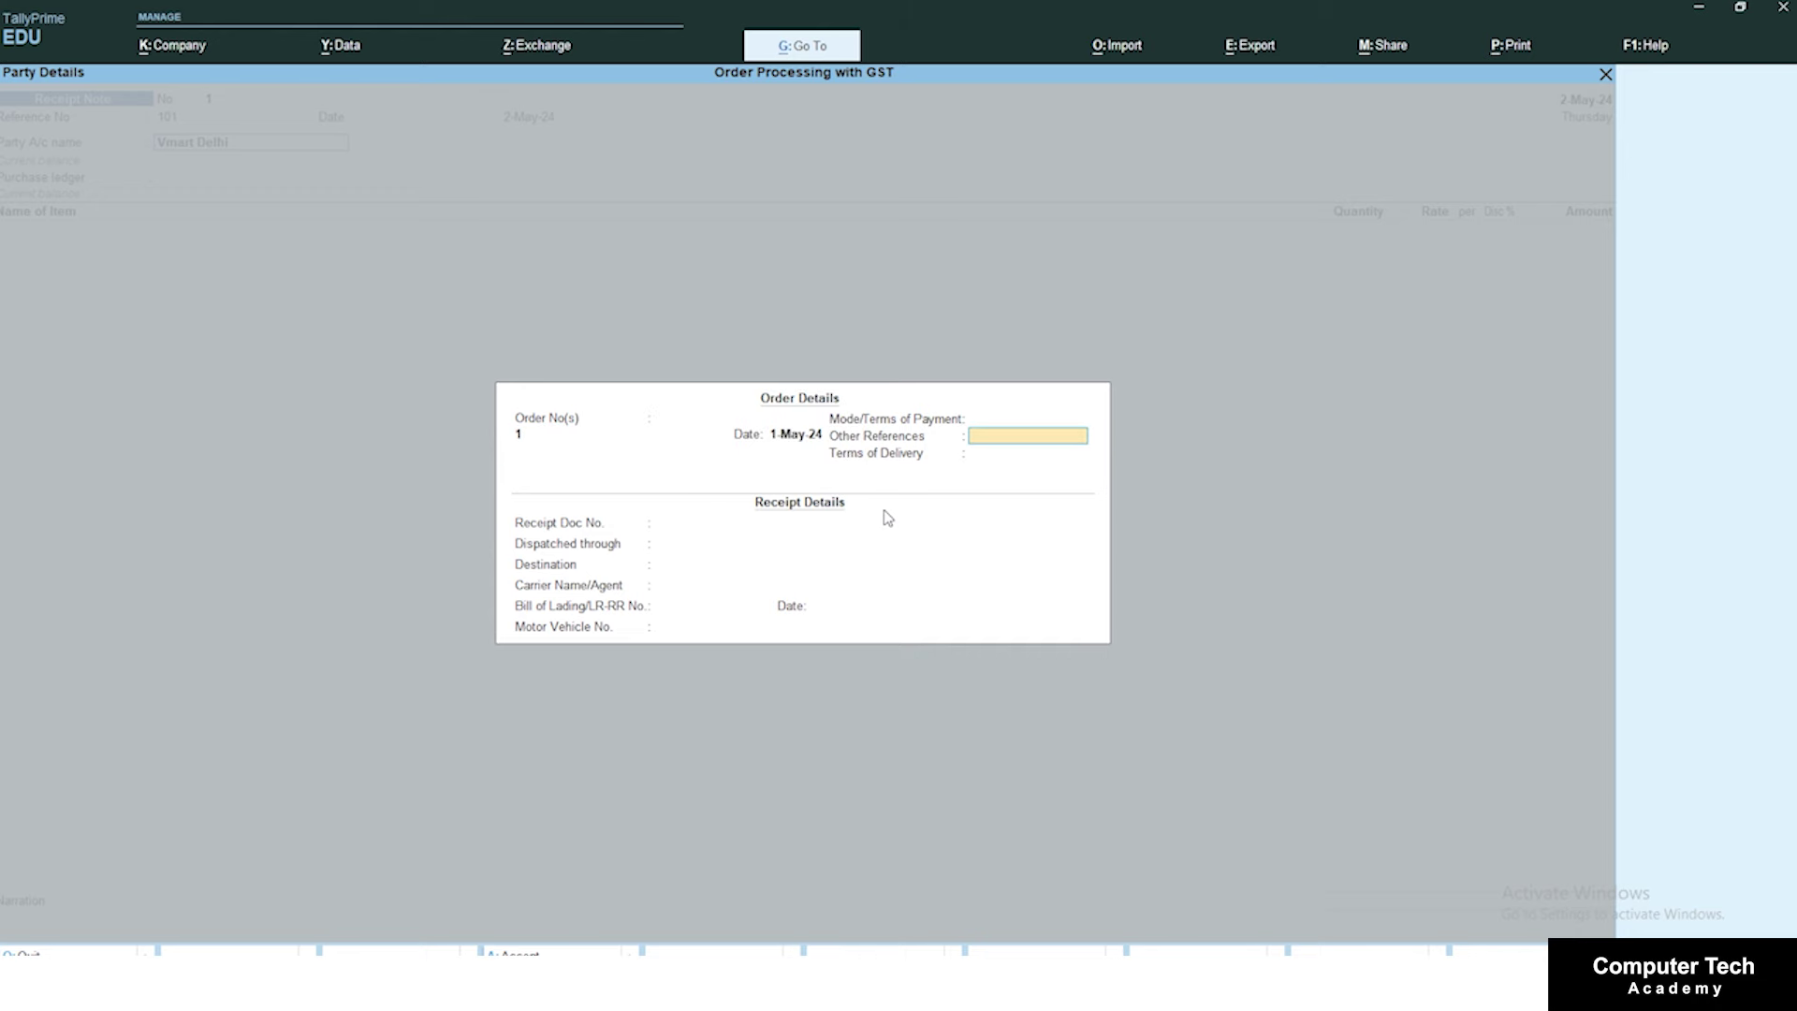
key("Return")
key("Return")
key("Return")
key("Return")
key("Return")
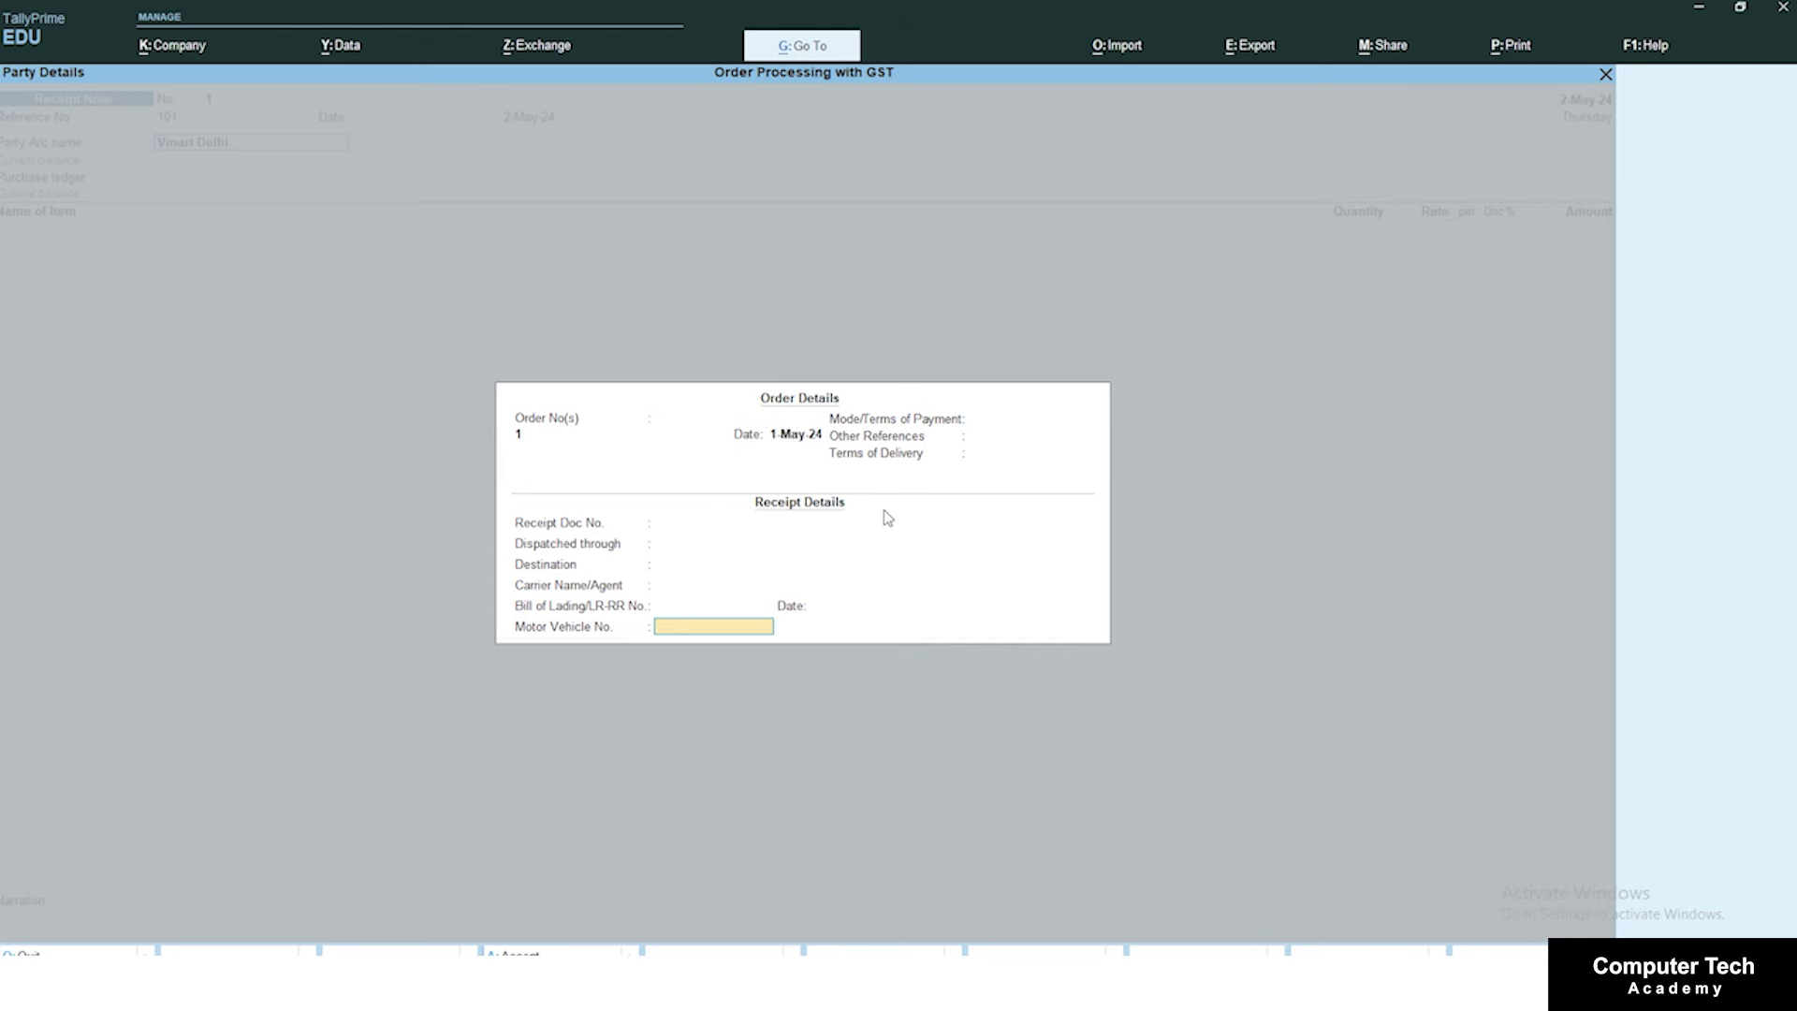
key("Return")
Step: Accept the supplier's party details and keep Goods Purchase as the receipt note's purchase ledger
key("Return")
key("Return")
key("Return")
key("Return")
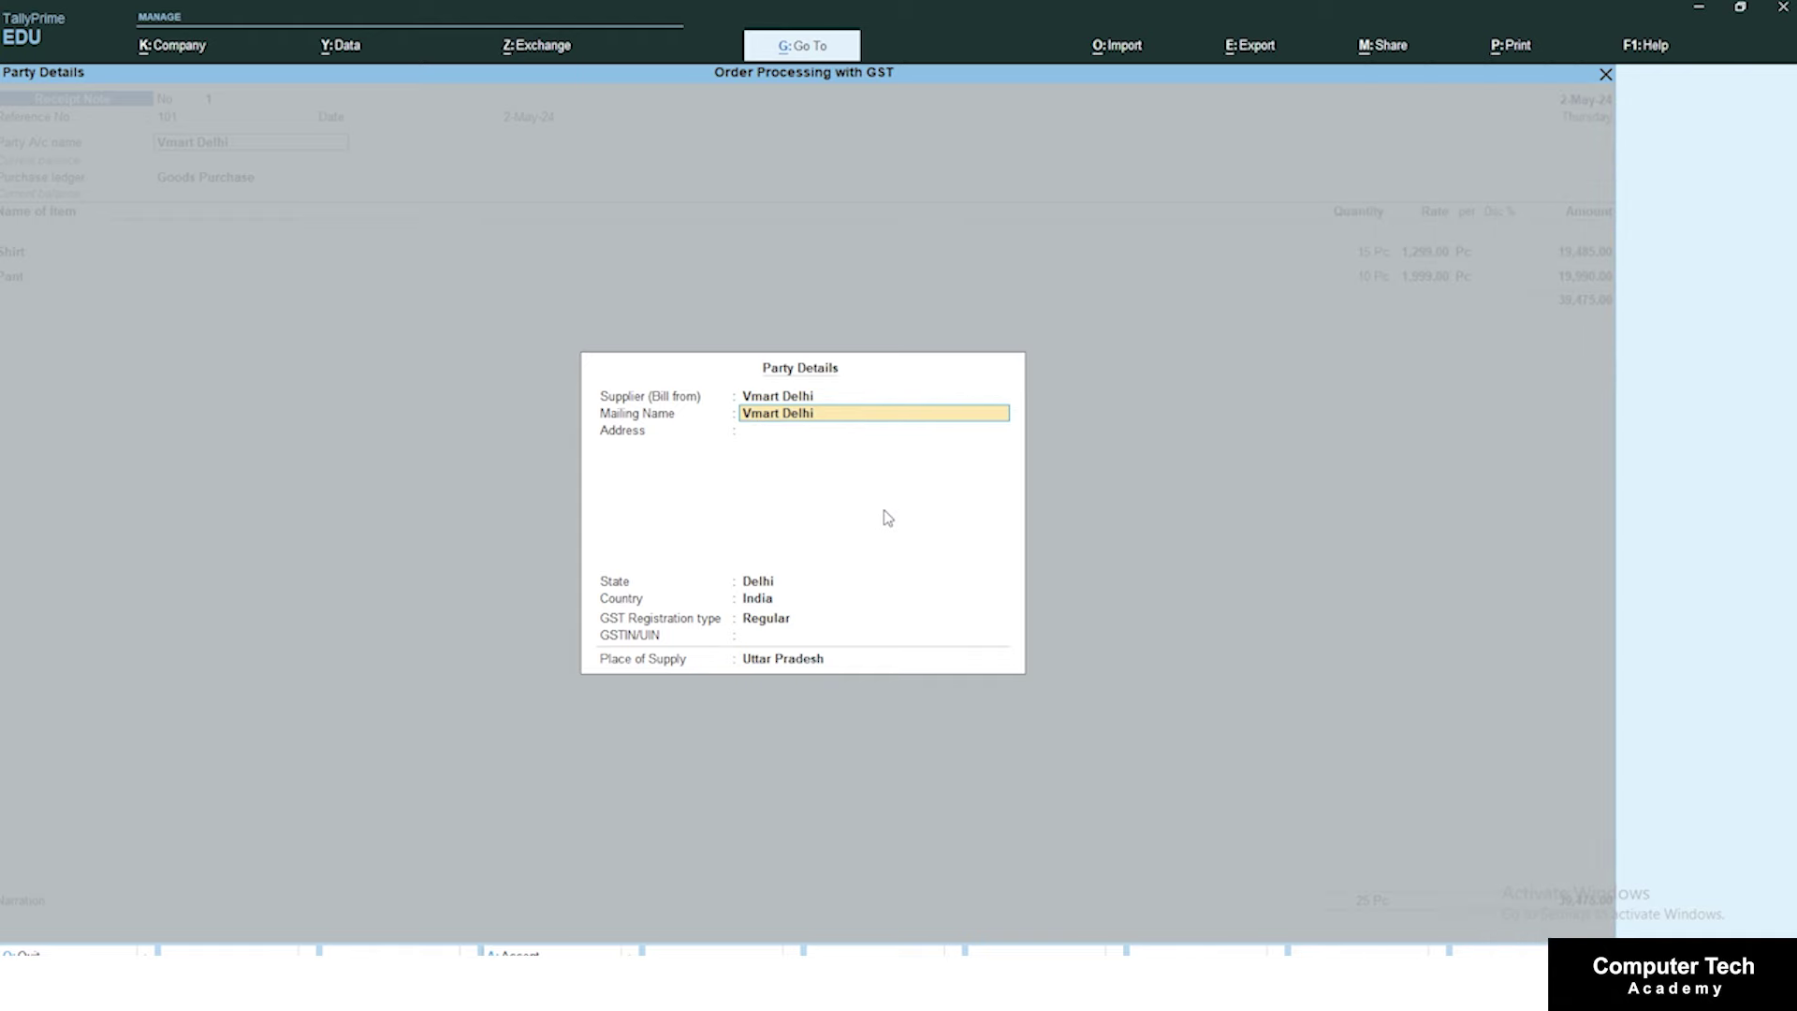
key("Return")
key("Return")
key("Return")
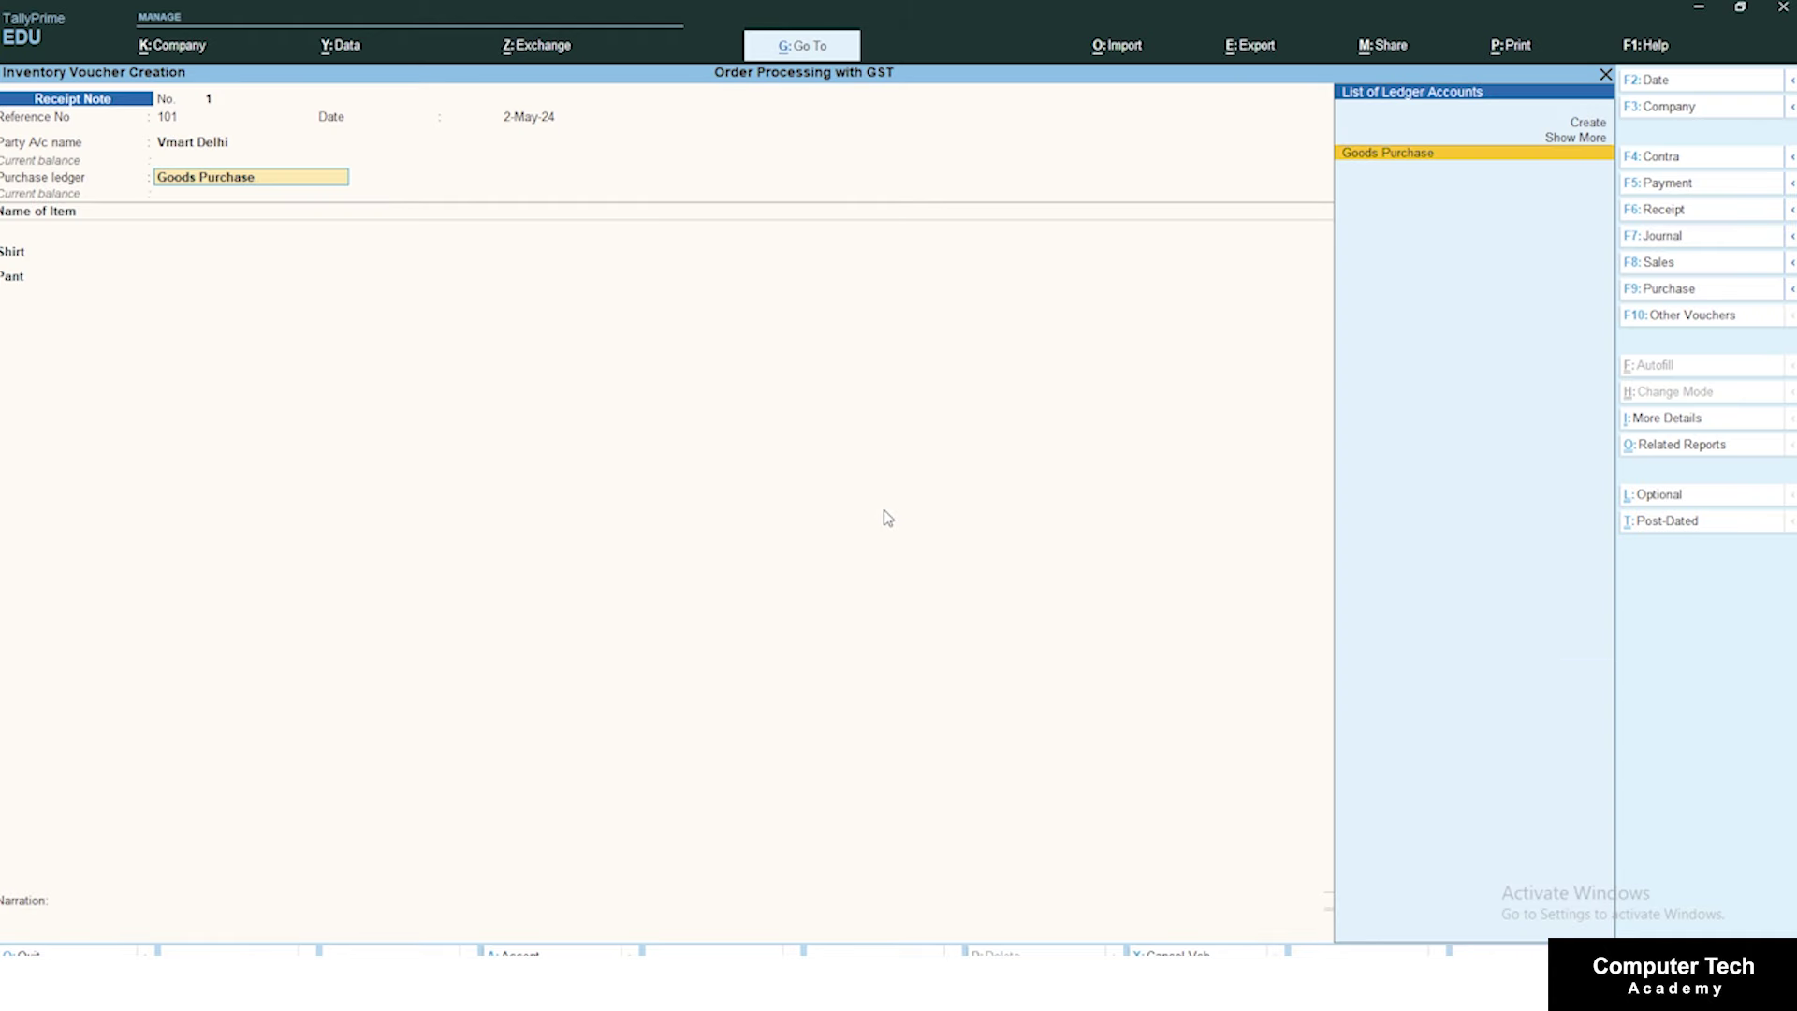
key("Return")
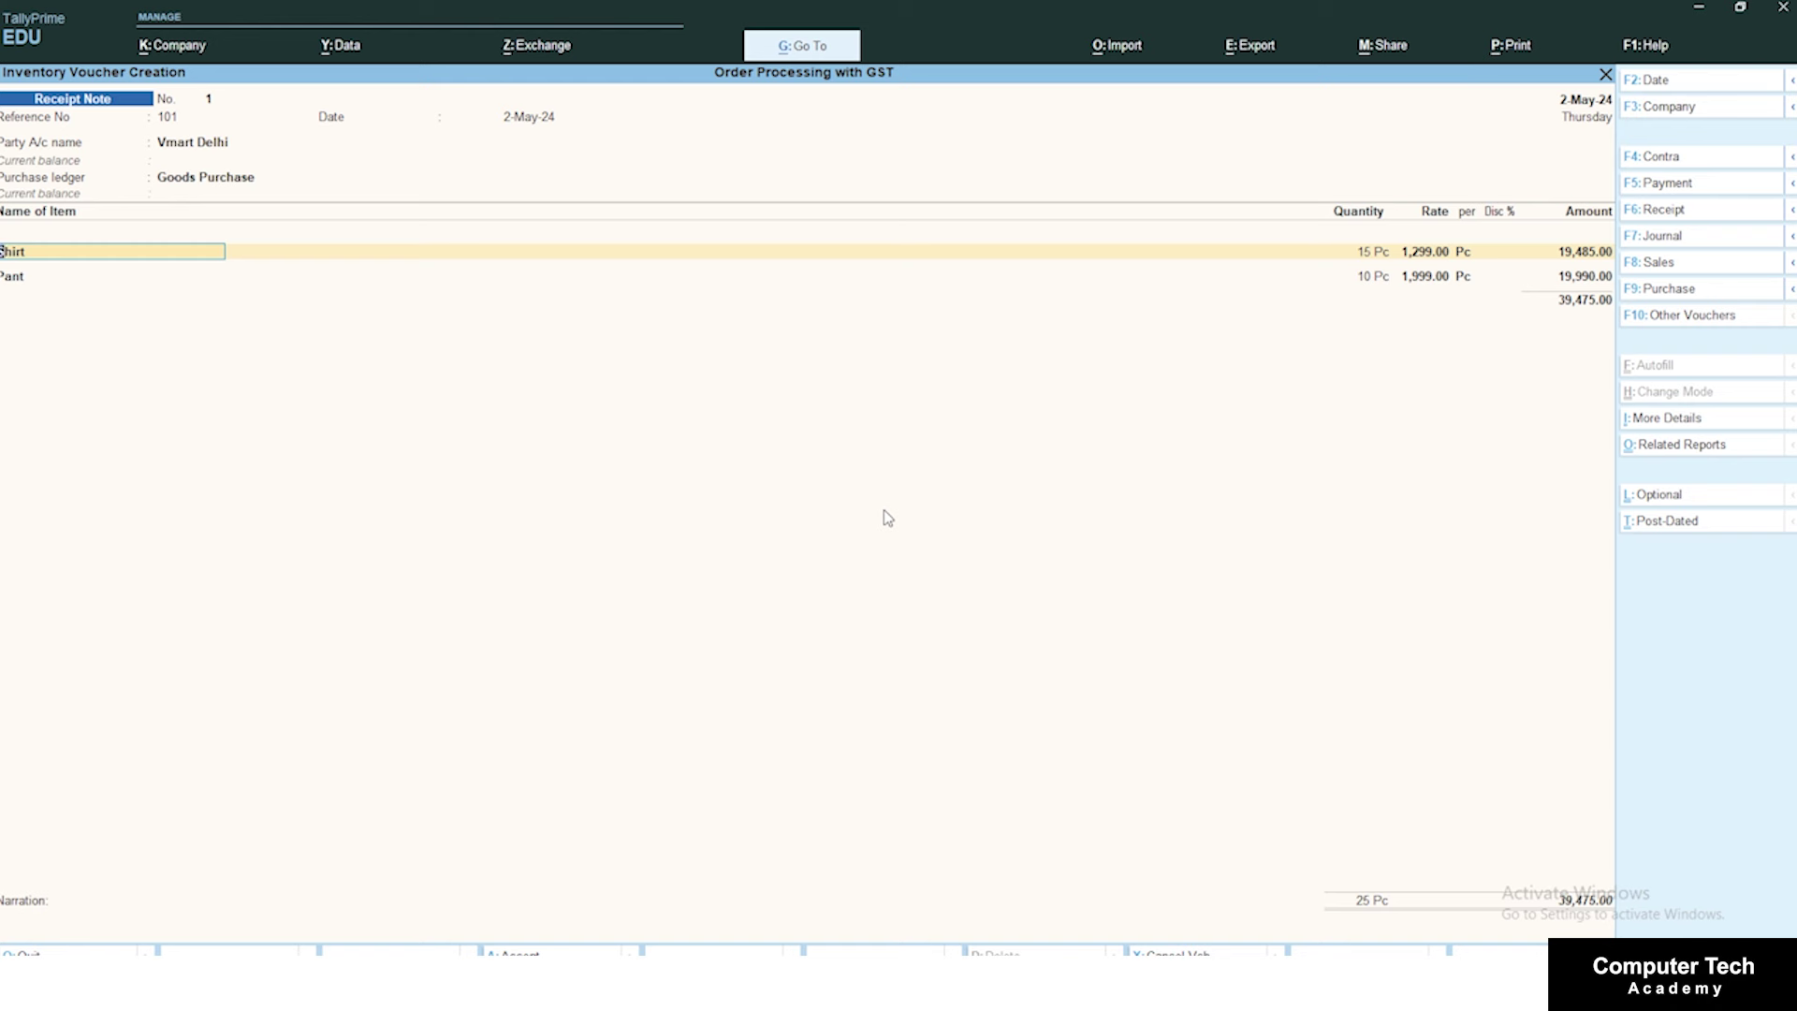
Step: Allocate 12 Pc of Shirt to tracking number 101 and order 1, keeping the rate of 1,299, and accept the line
key("Return")
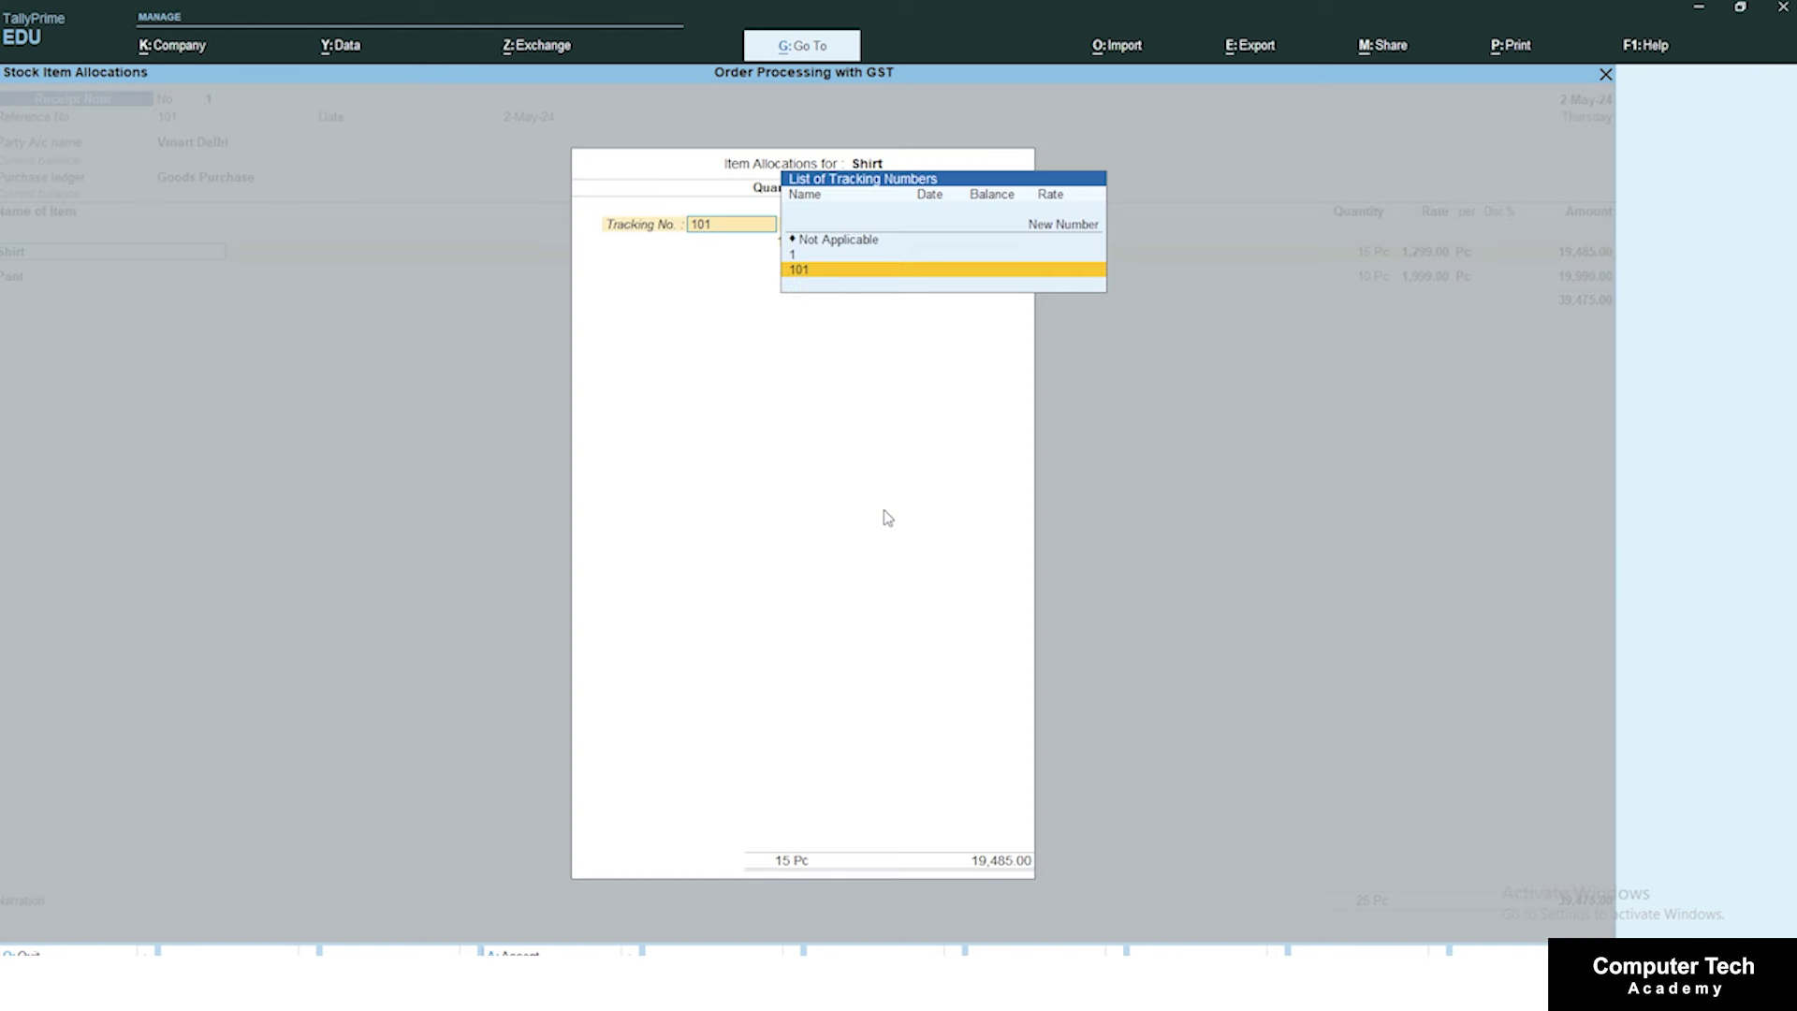
key("Return")
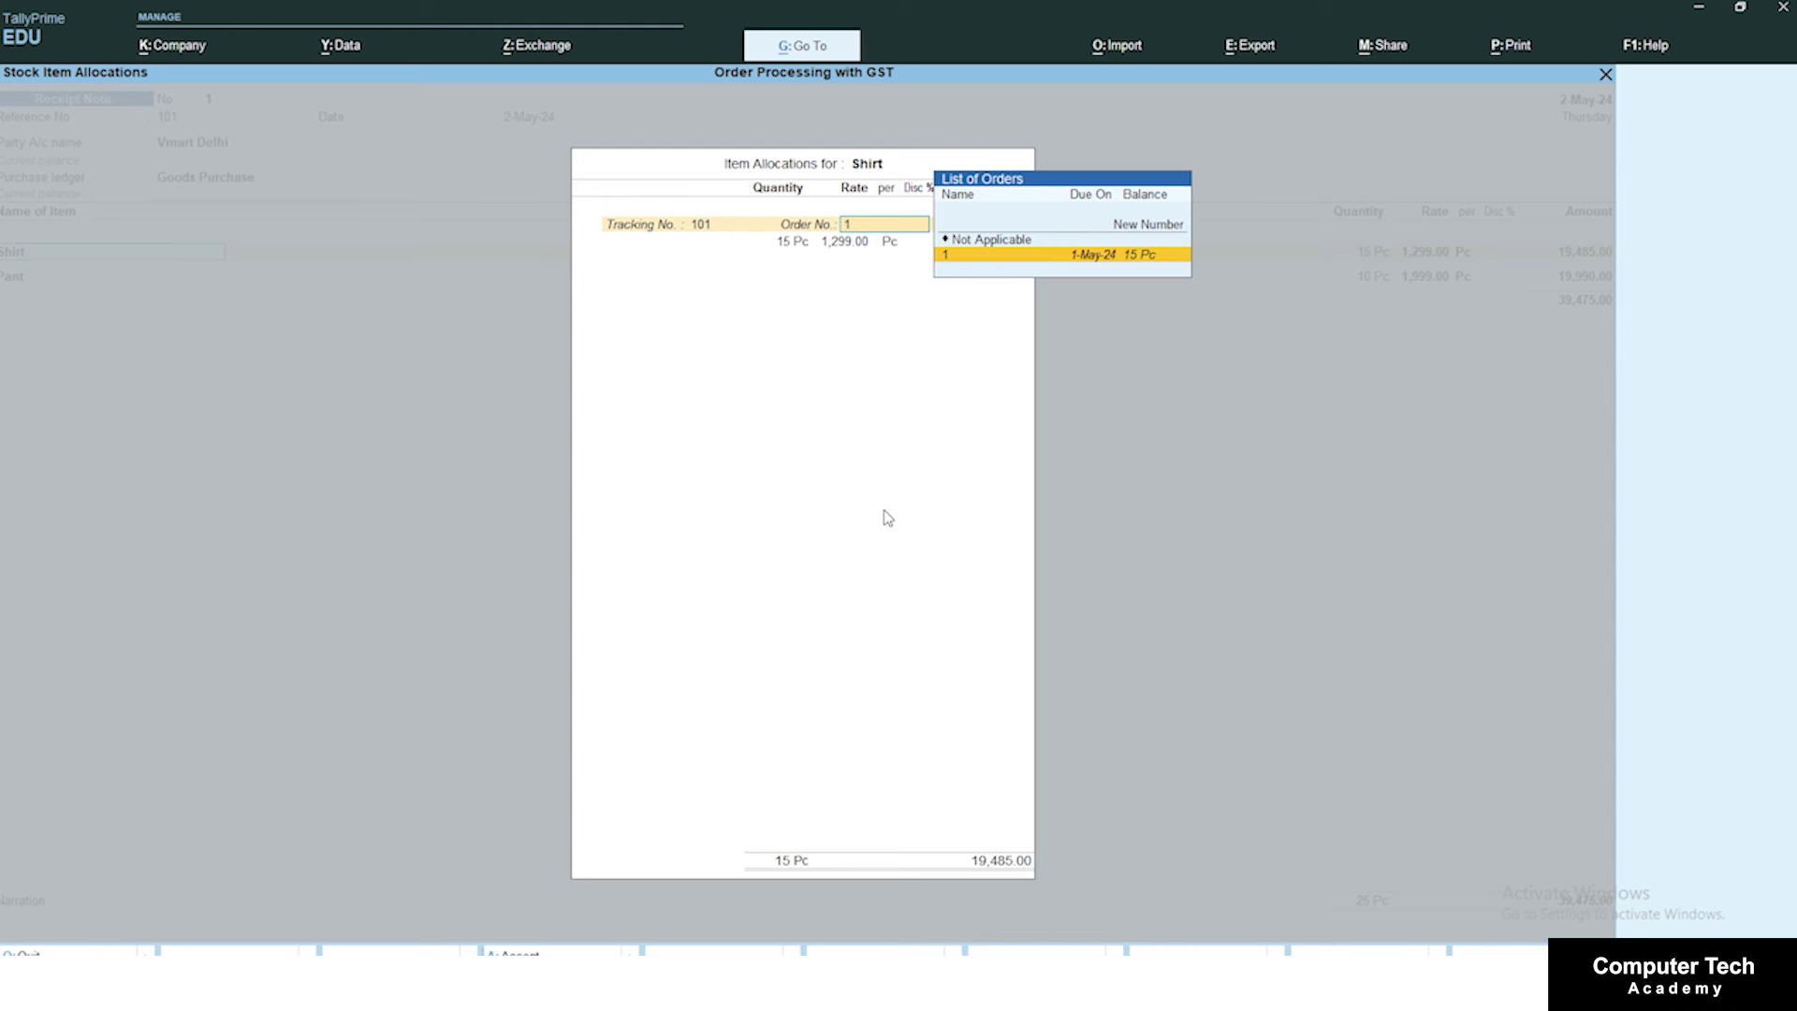
key("Return")
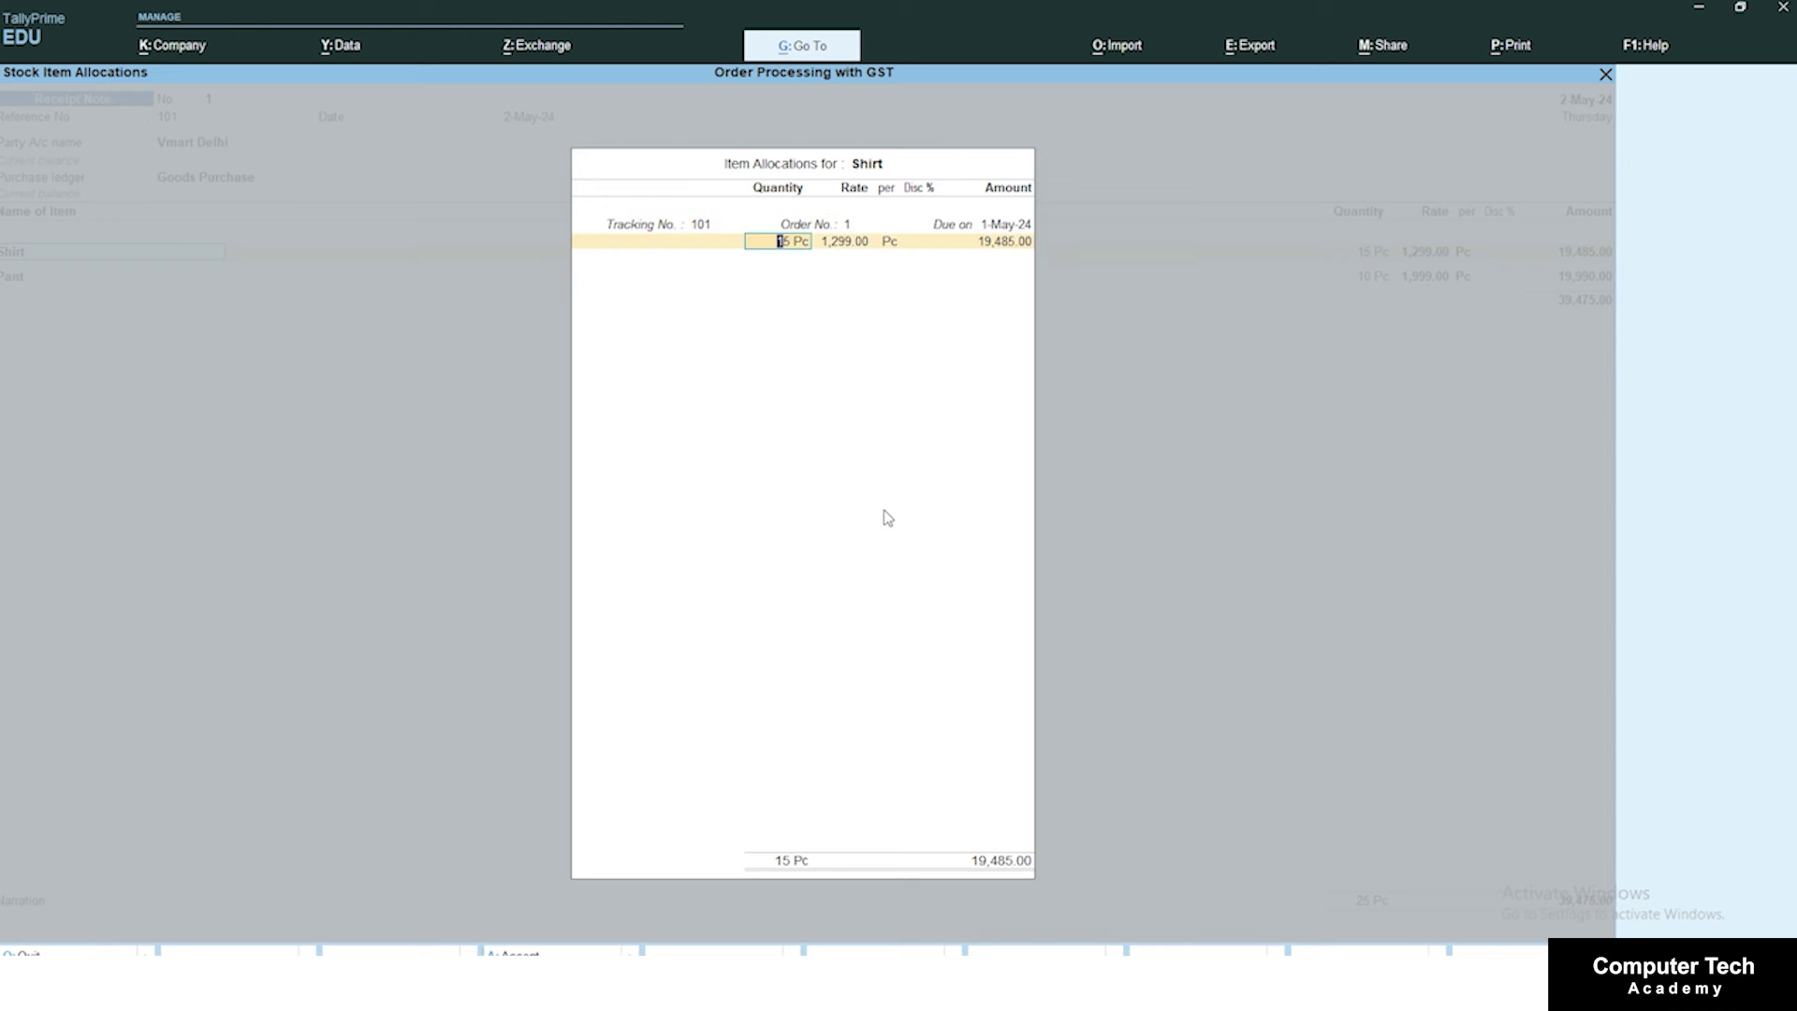
type("12")
key("Return")
key("Return")
key("Return")
key("Return")
key("Return")
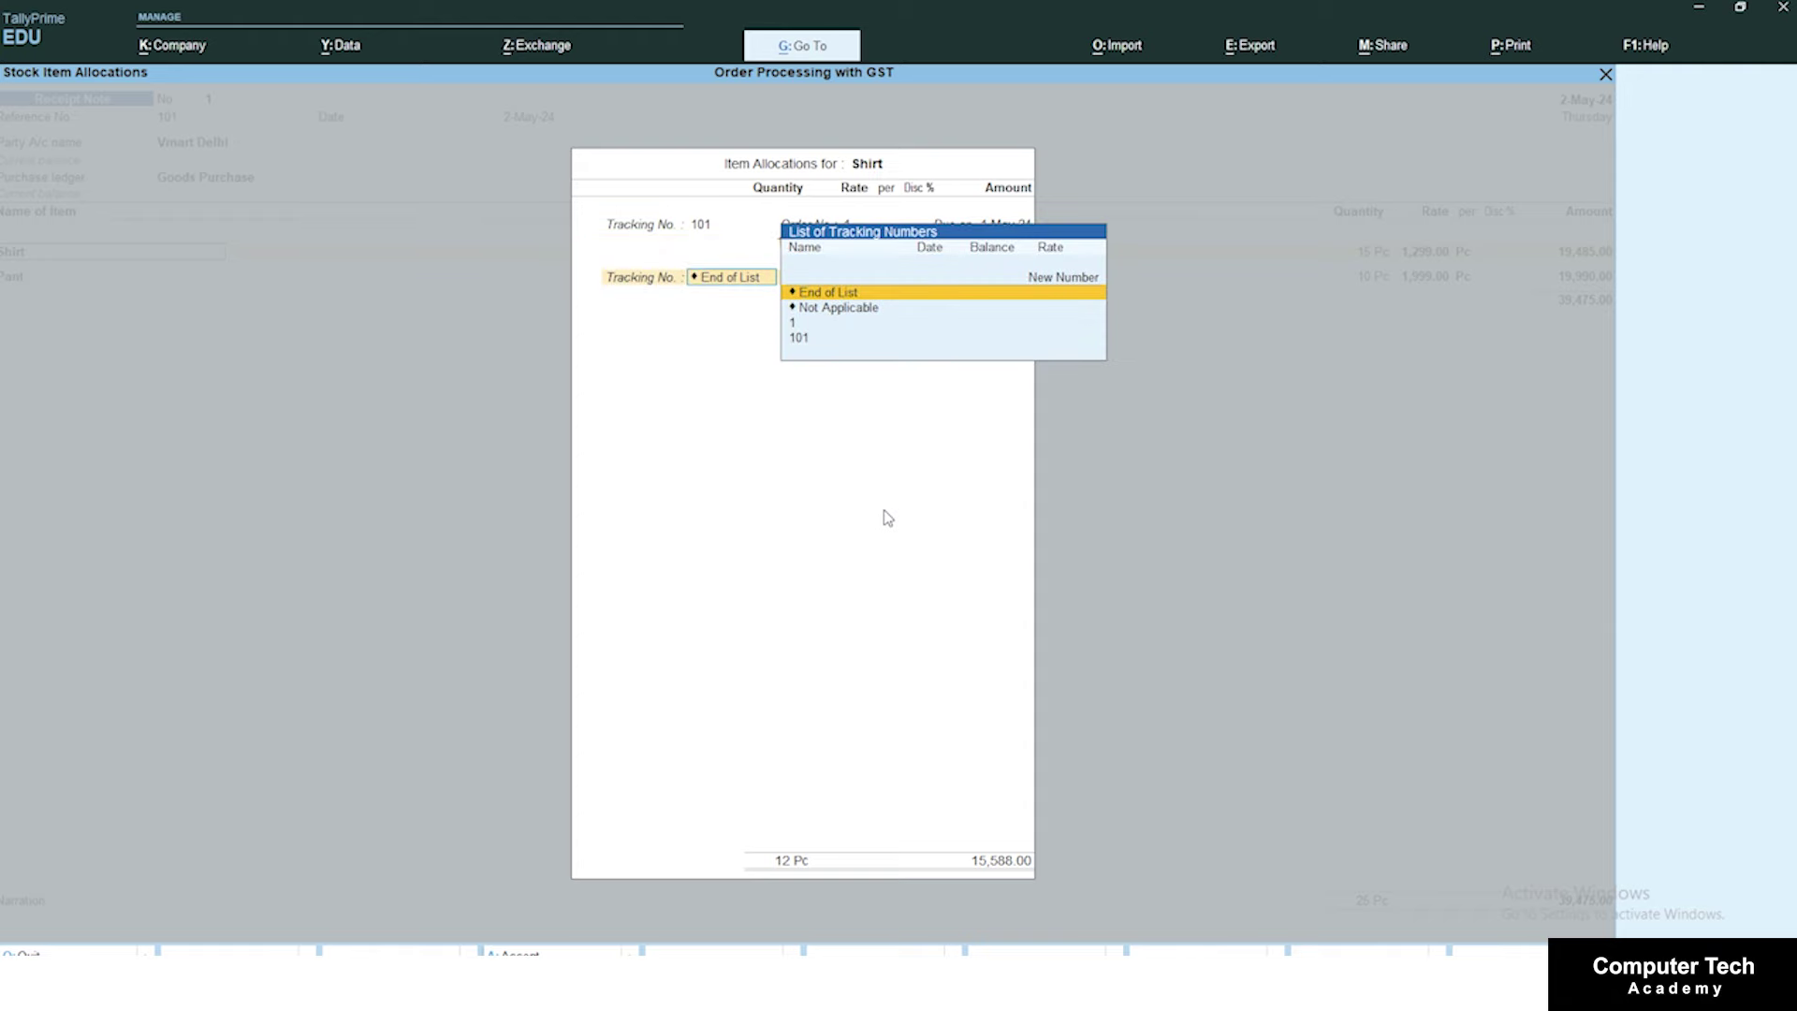
key("Return")
key("Return")
Step: Allocate 10 Pc of Pant to tracking number 101 and the linked purchase order at the rate of 1,999, and accept the line
key("Return")
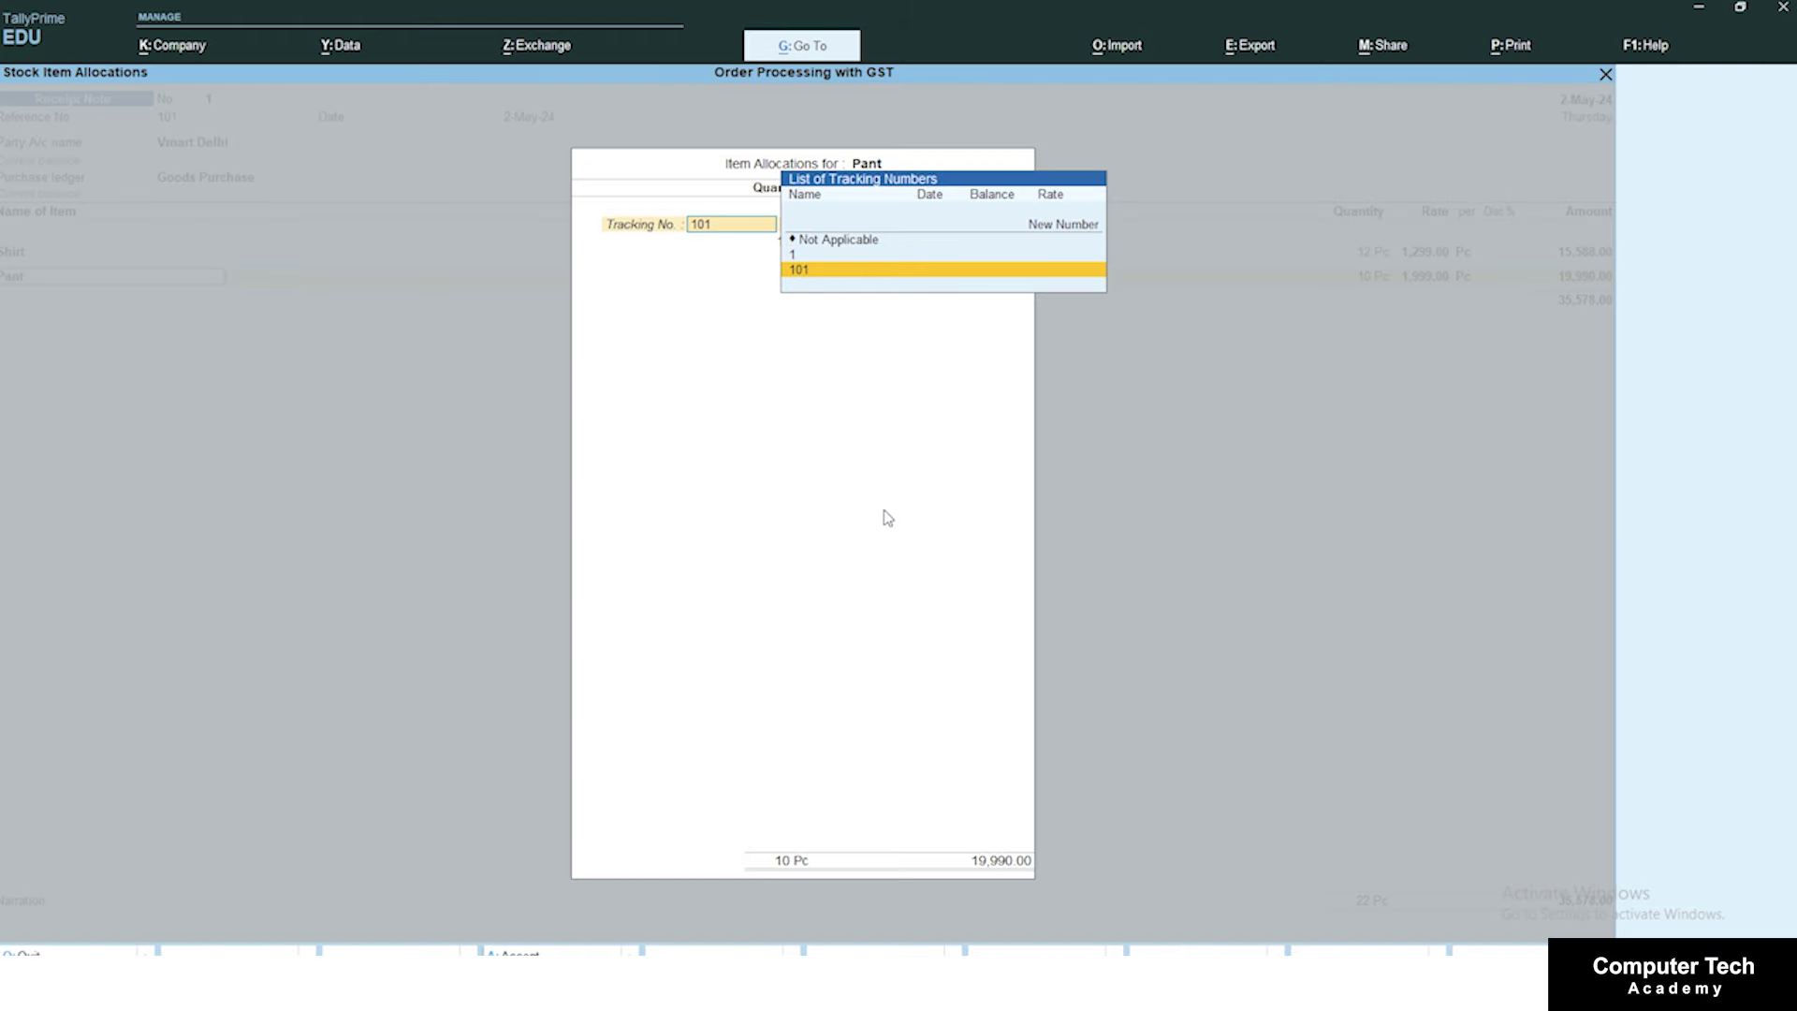
key("Return")
key("Return")
key("Return")
key("Return")
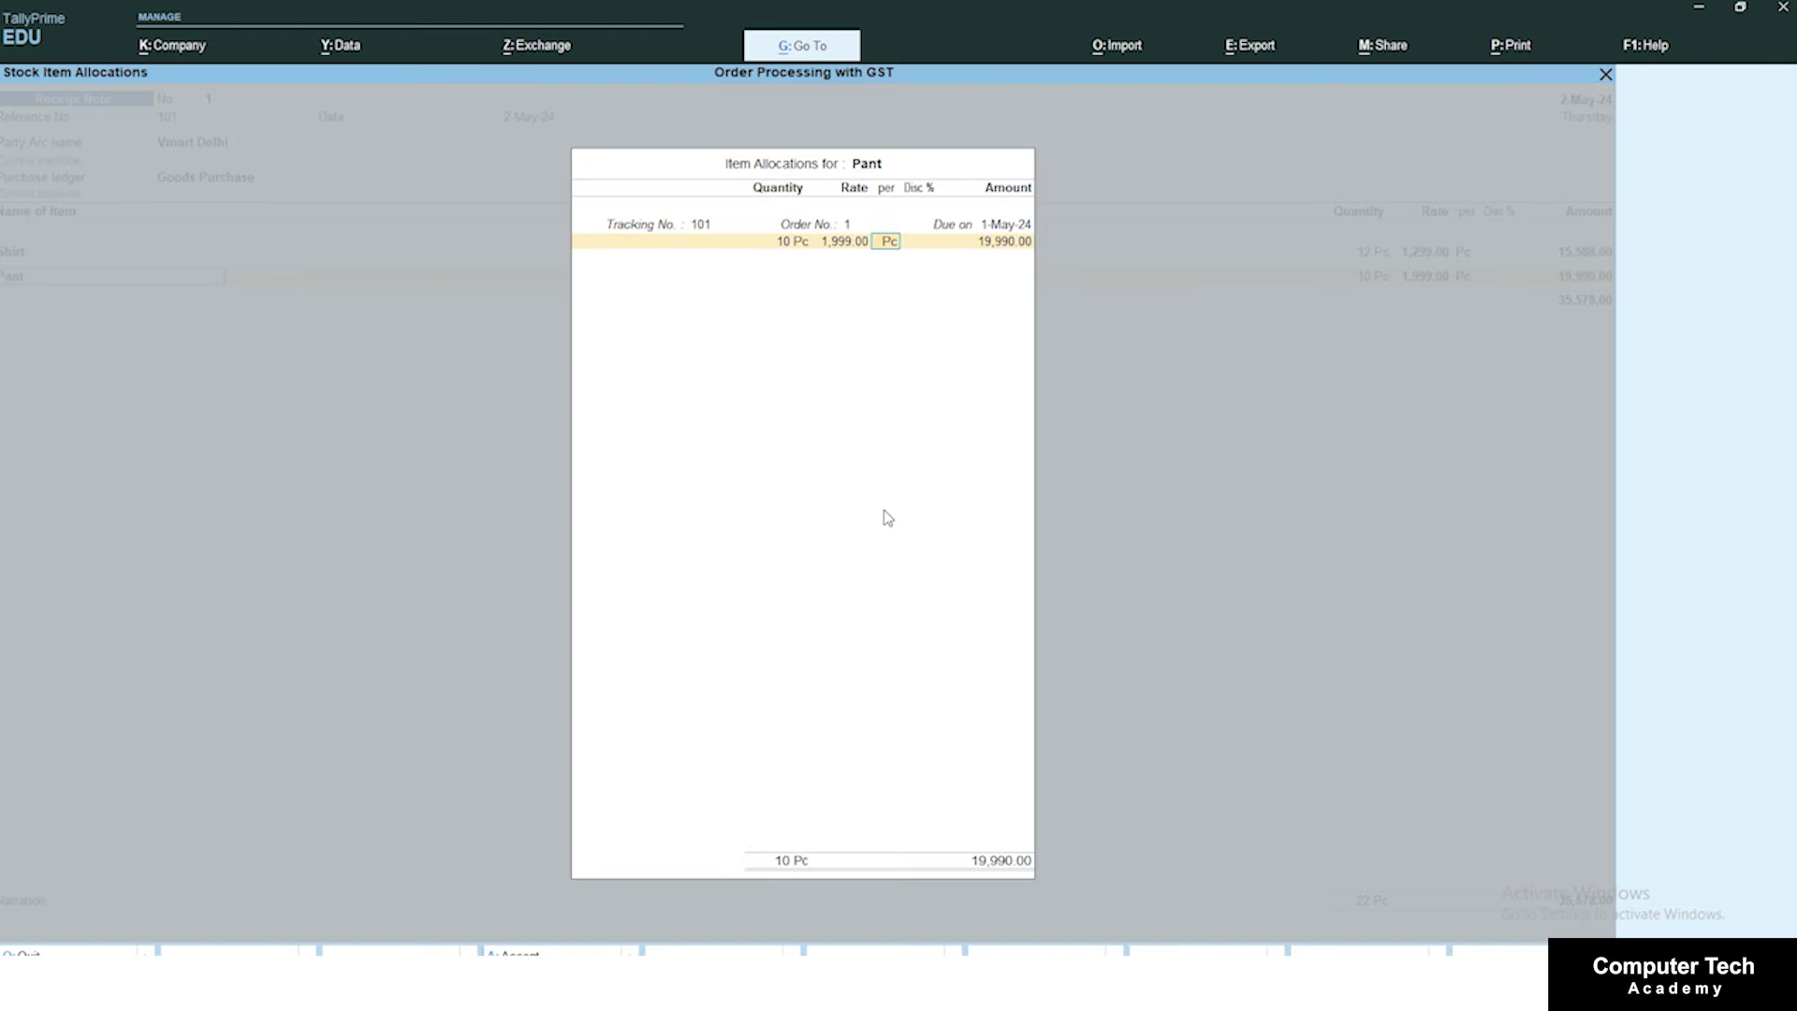
key("Return")
key("Return")
key("Return")
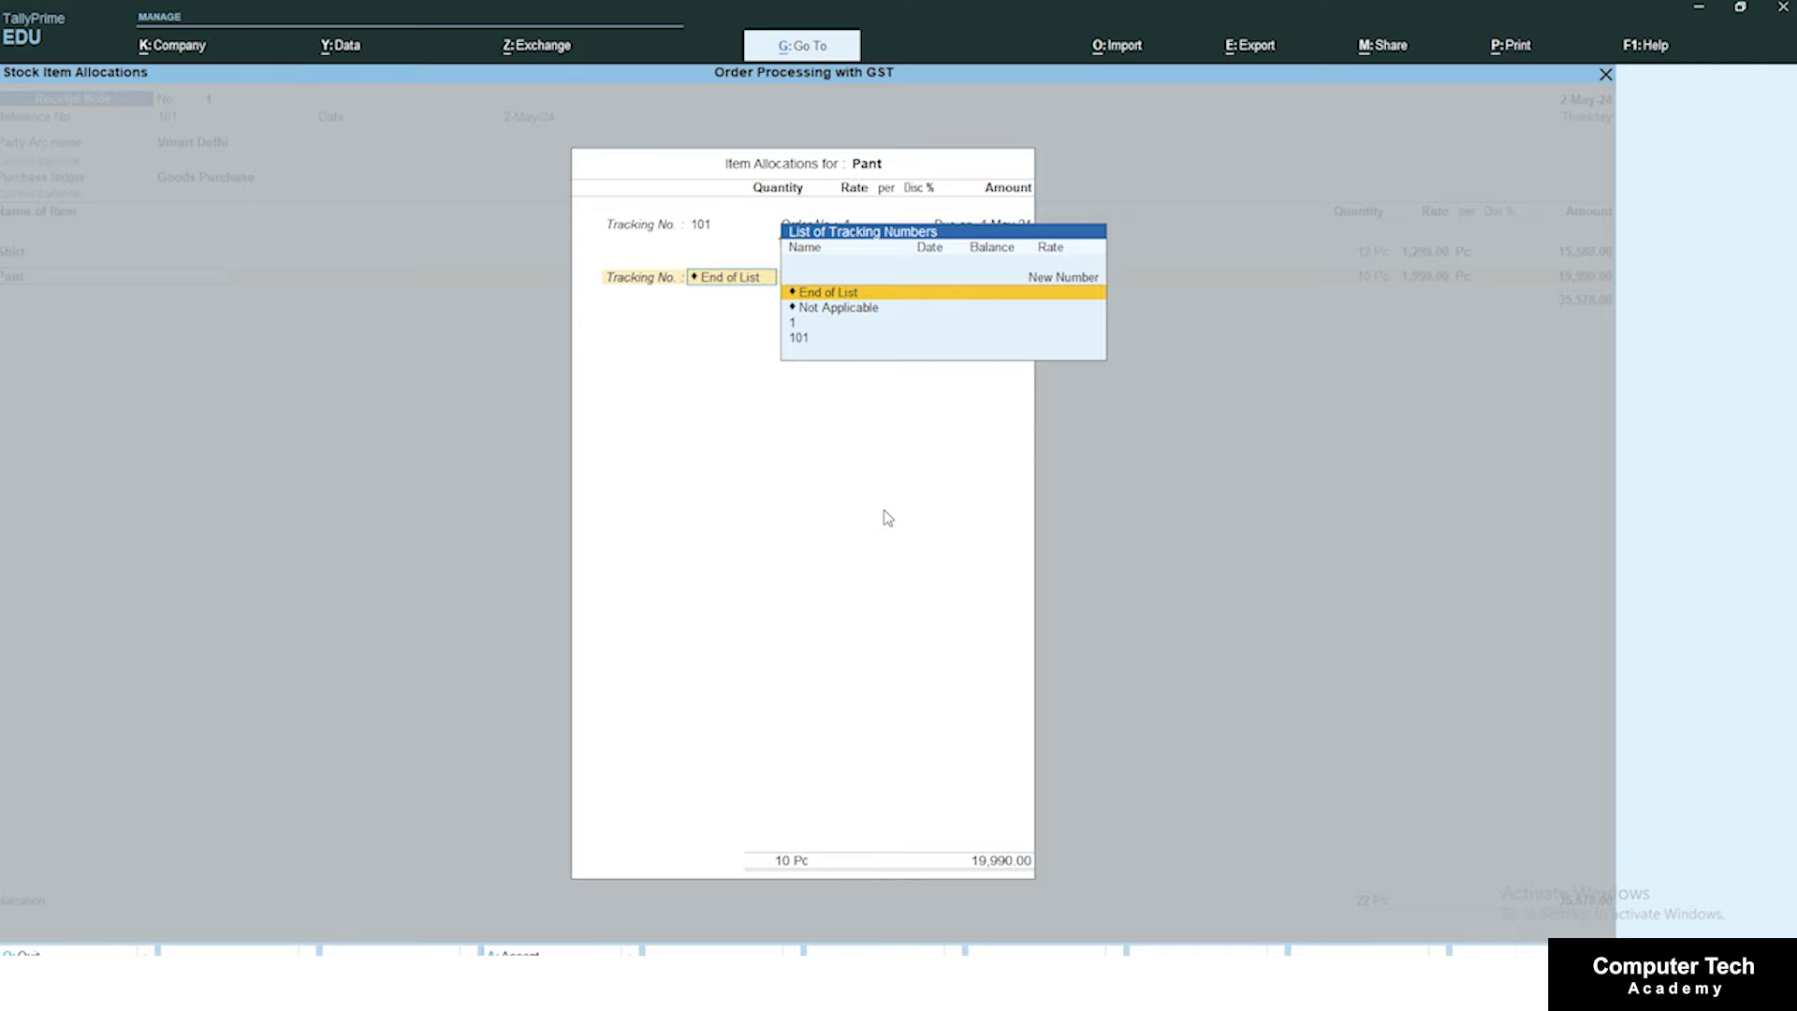
key("Return")
Step: End the item list, leave the narration blank and save the receipt note
key("Return")
key("Return")
key("Return")
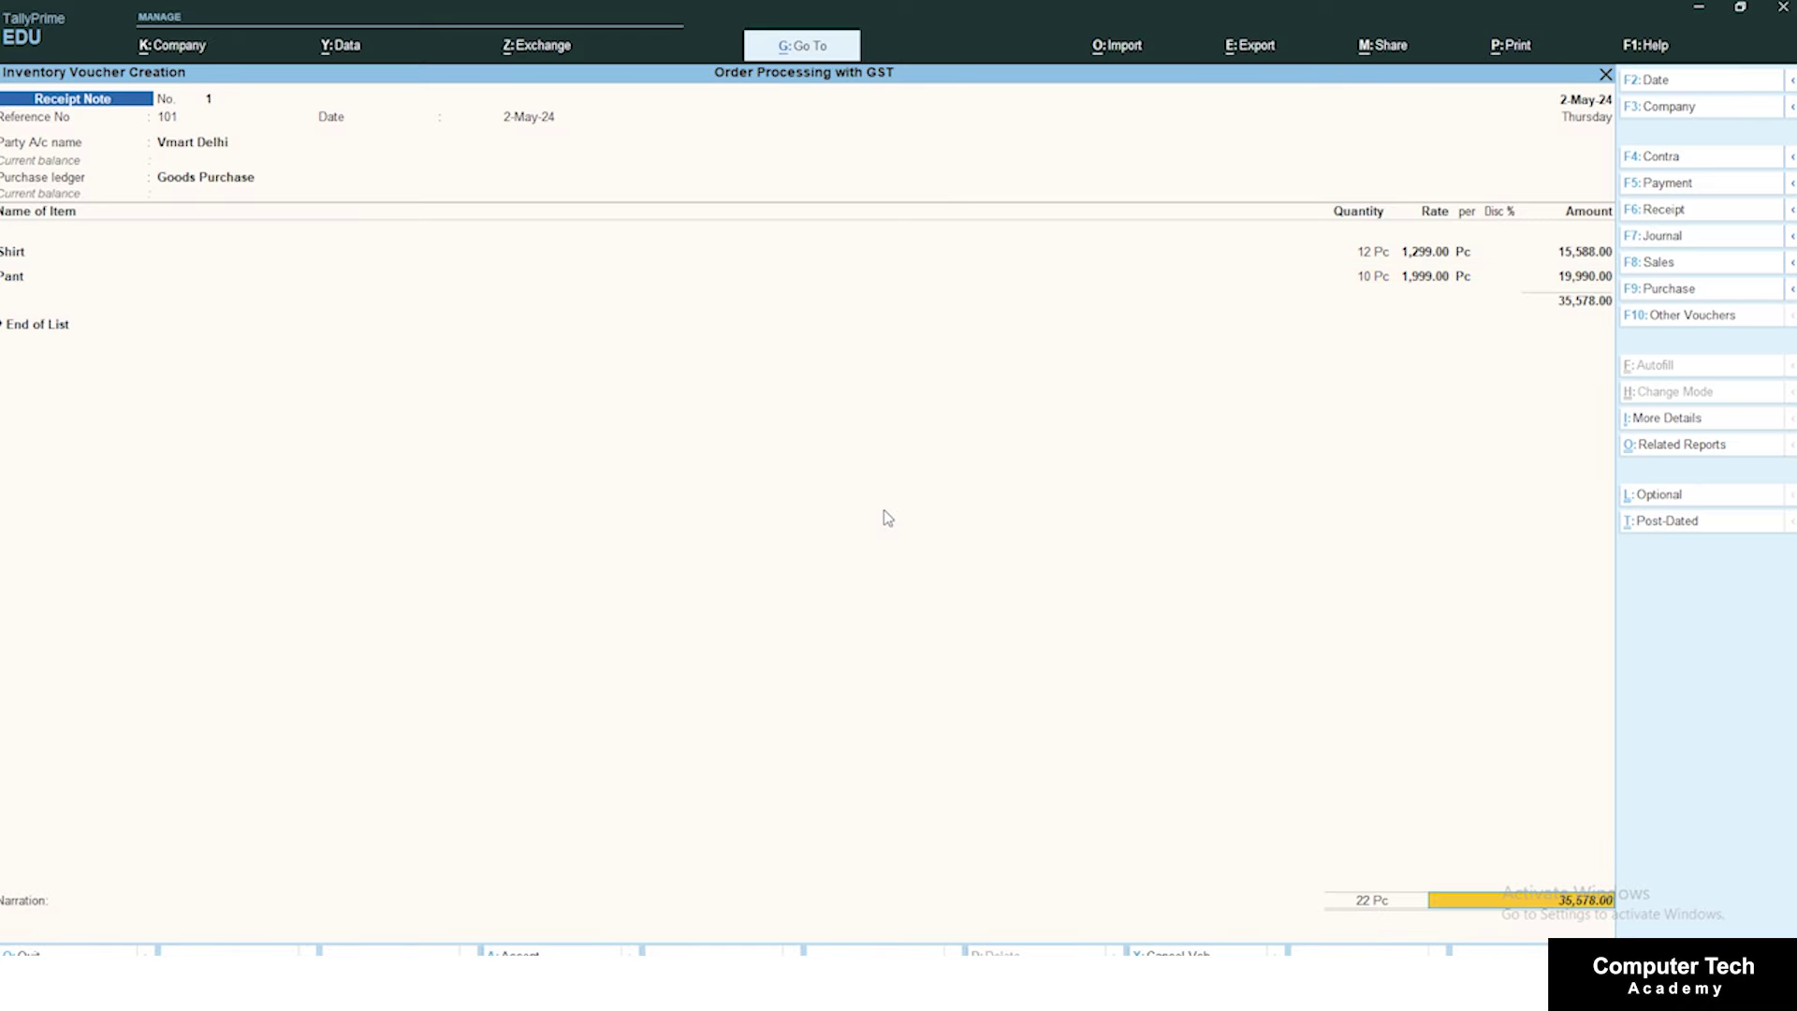
key("Return")
key("Return")
key("Return")
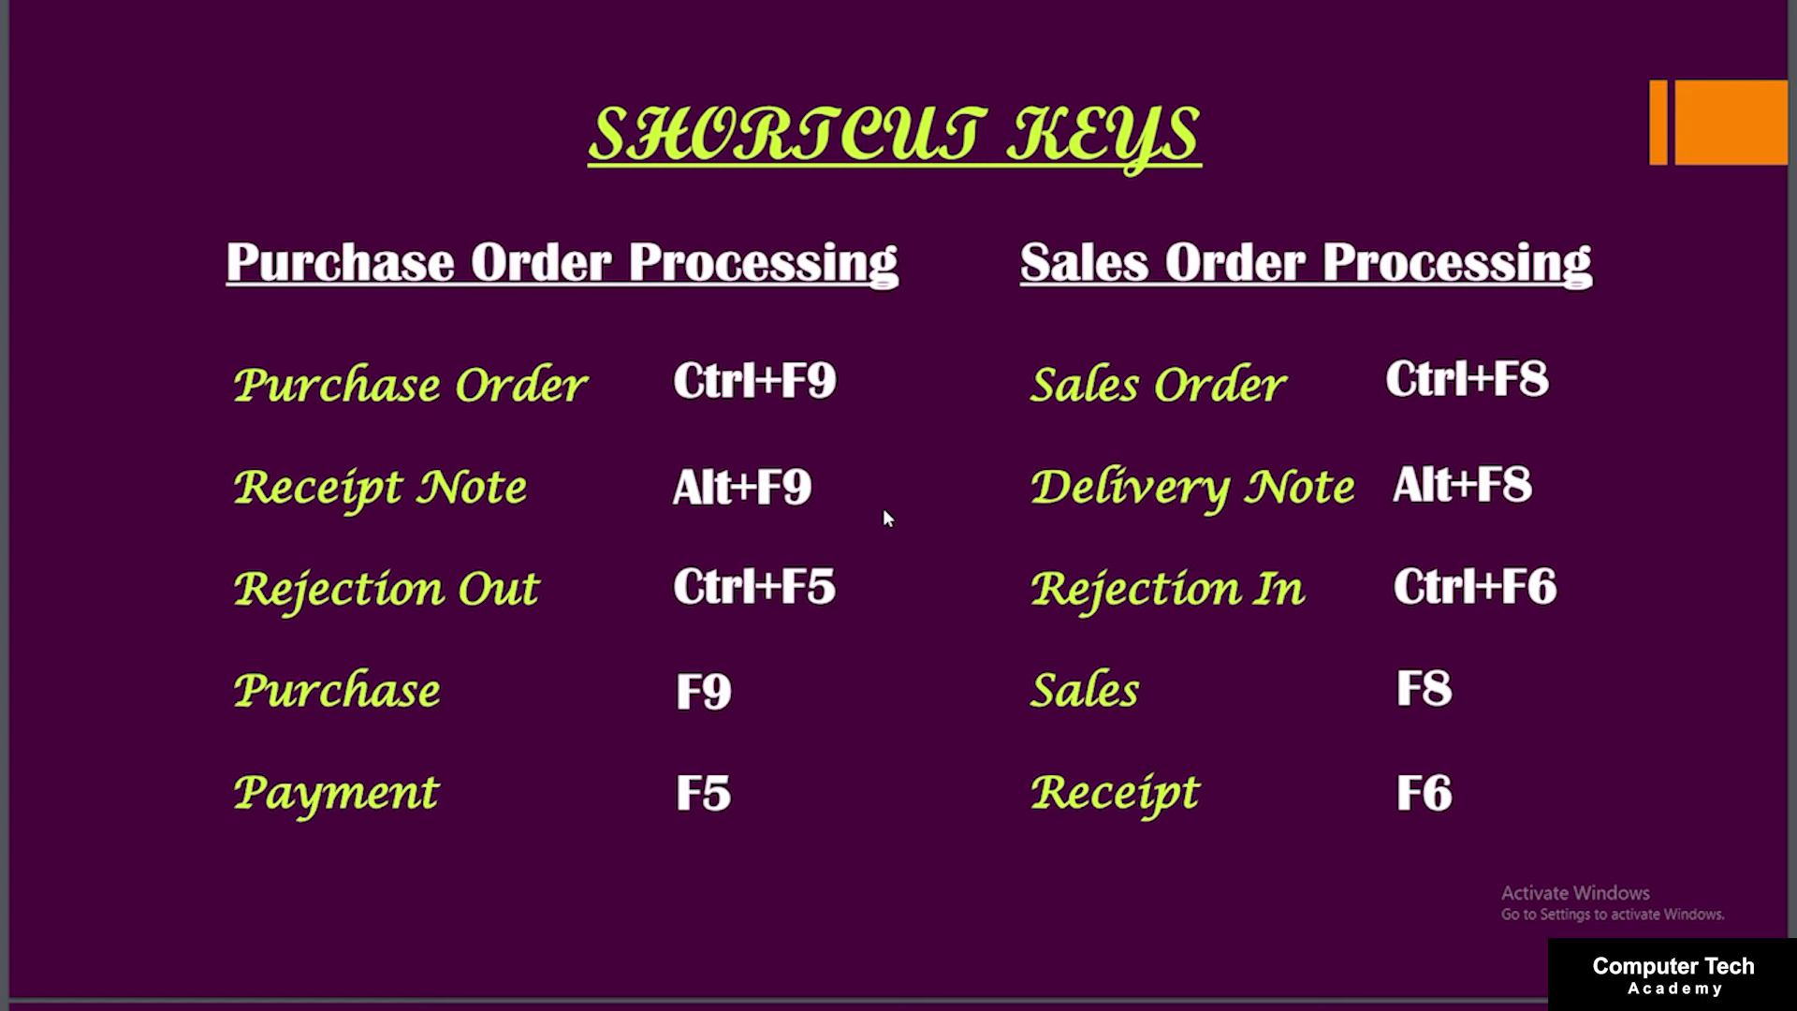
Step: Check the rejection details in the slides, then start a Rejections Out voucher for Vmart Delhi with Noida as the supplier's location
left_click(883, 507)
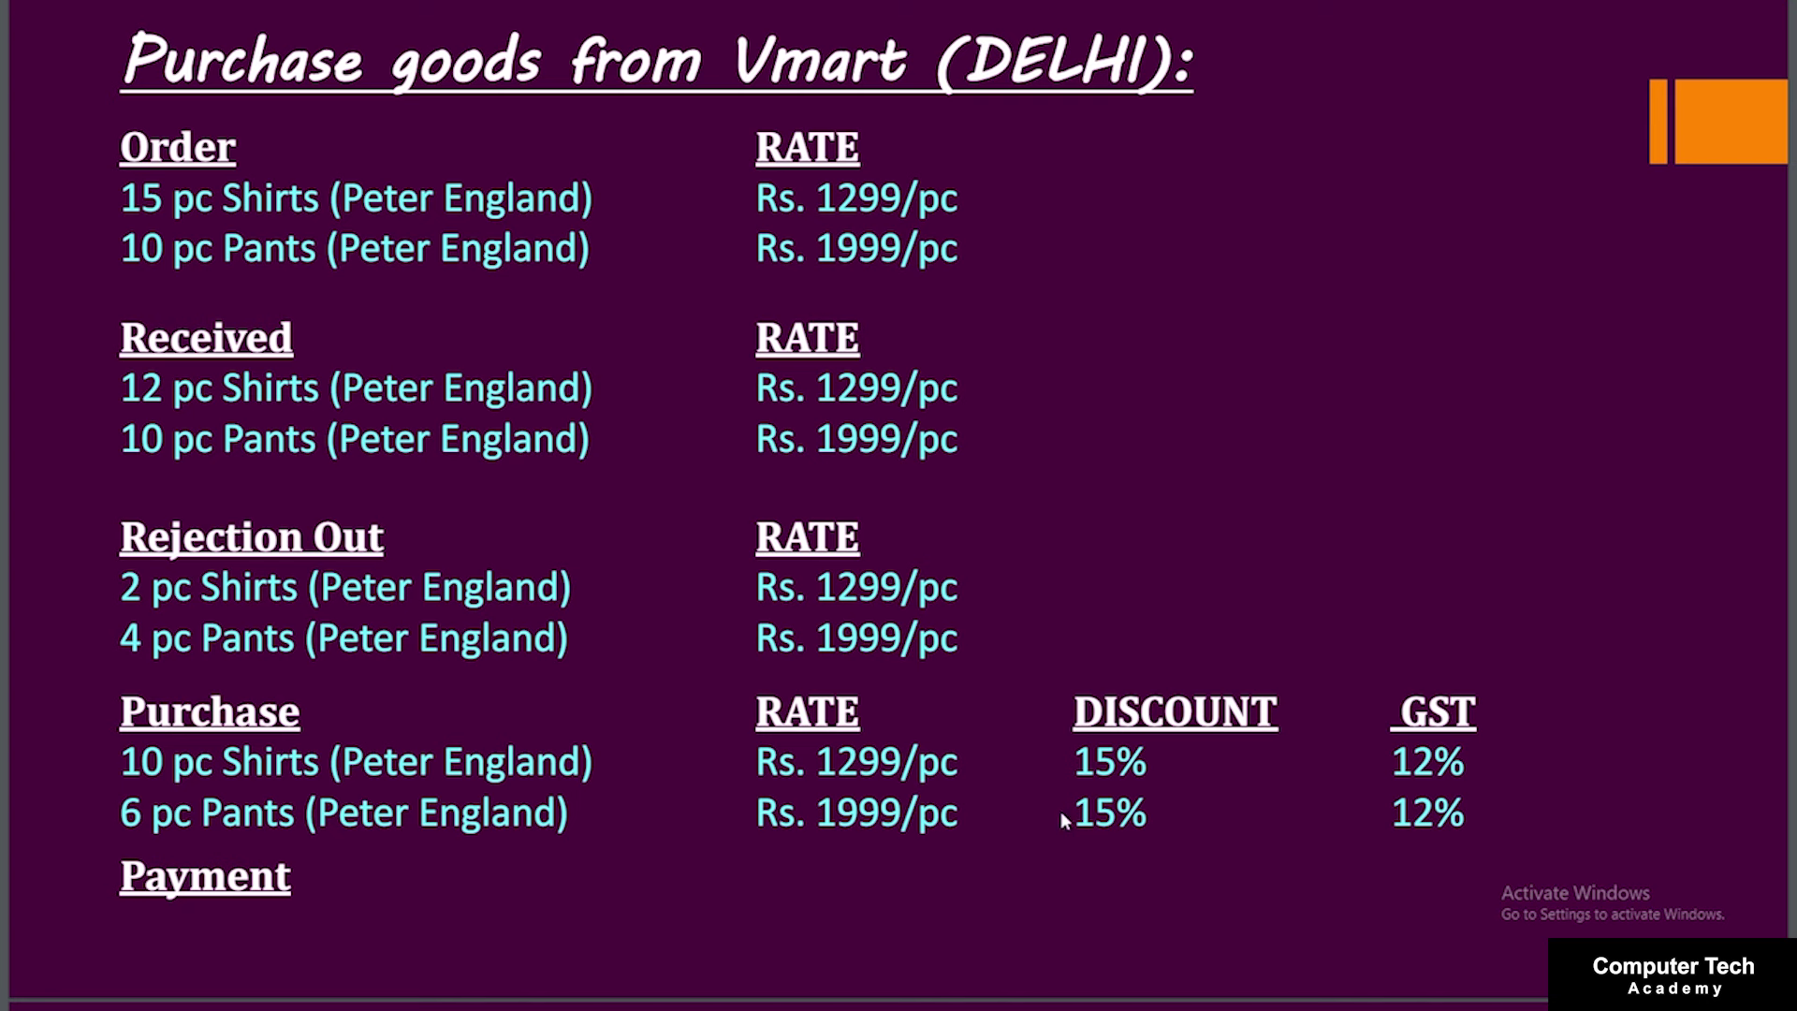
left_click(908, 596)
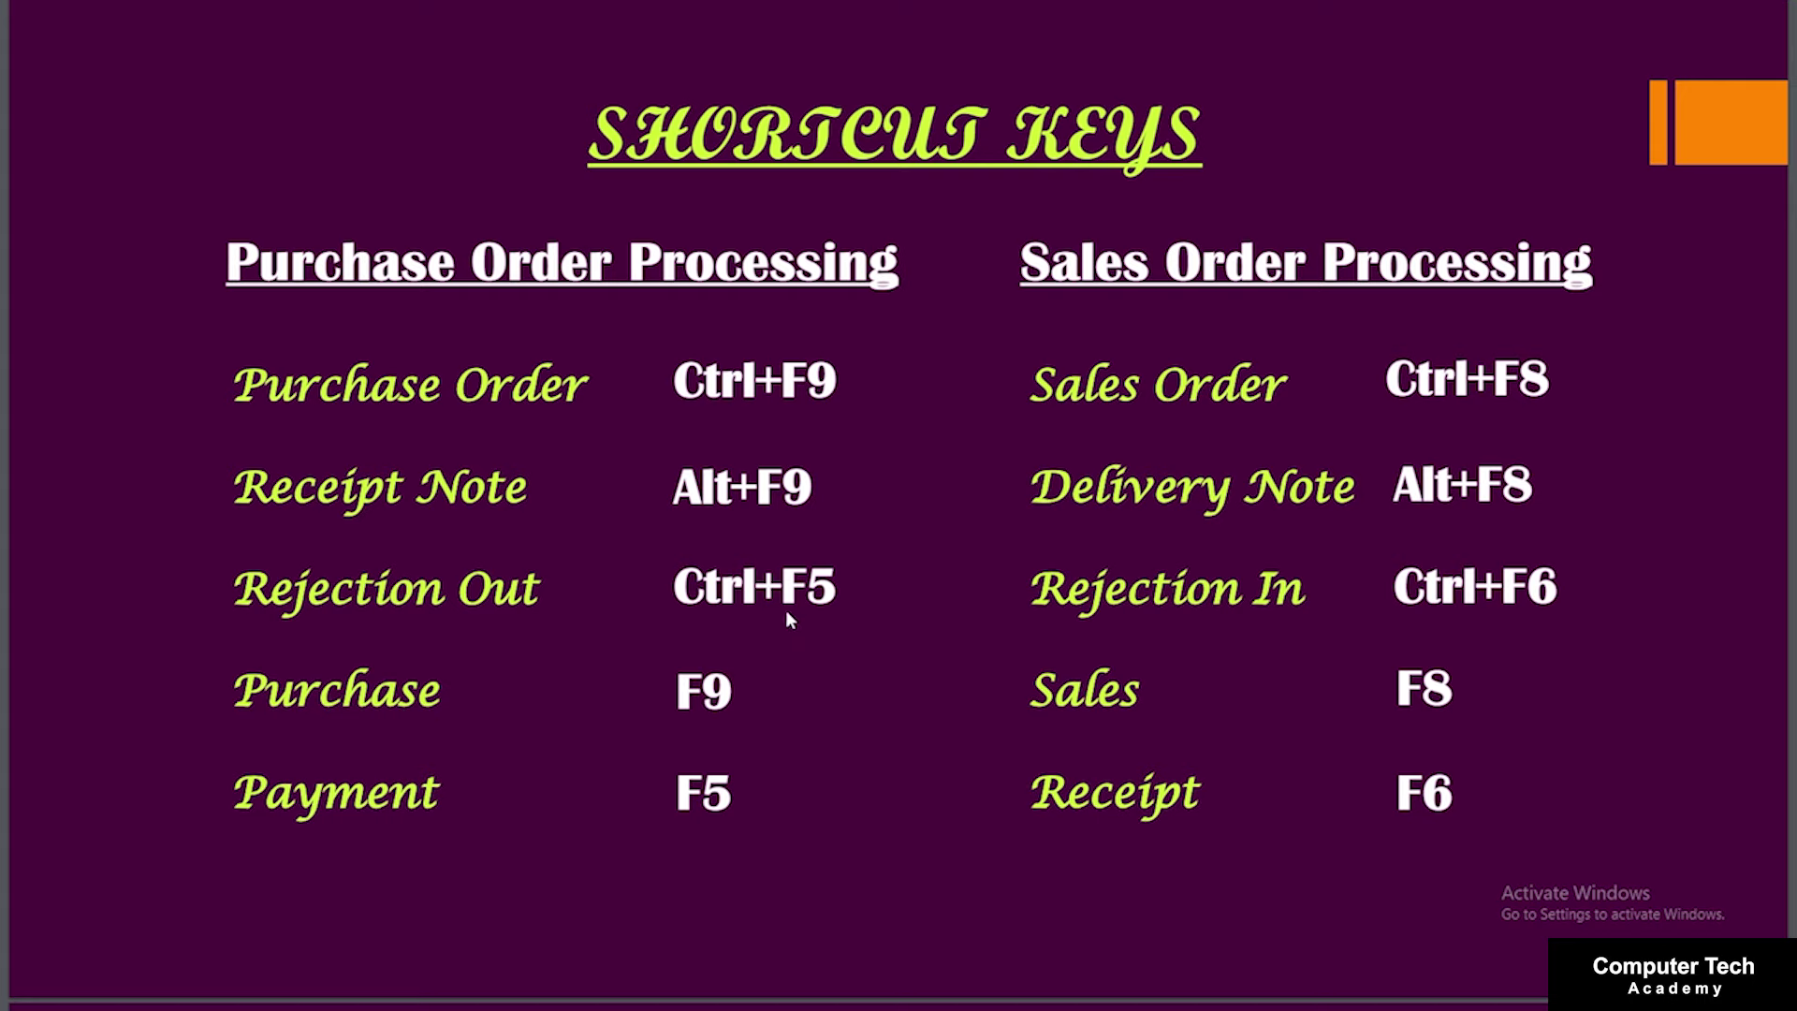
key("alt+Tab")
key("ctrl+F5")
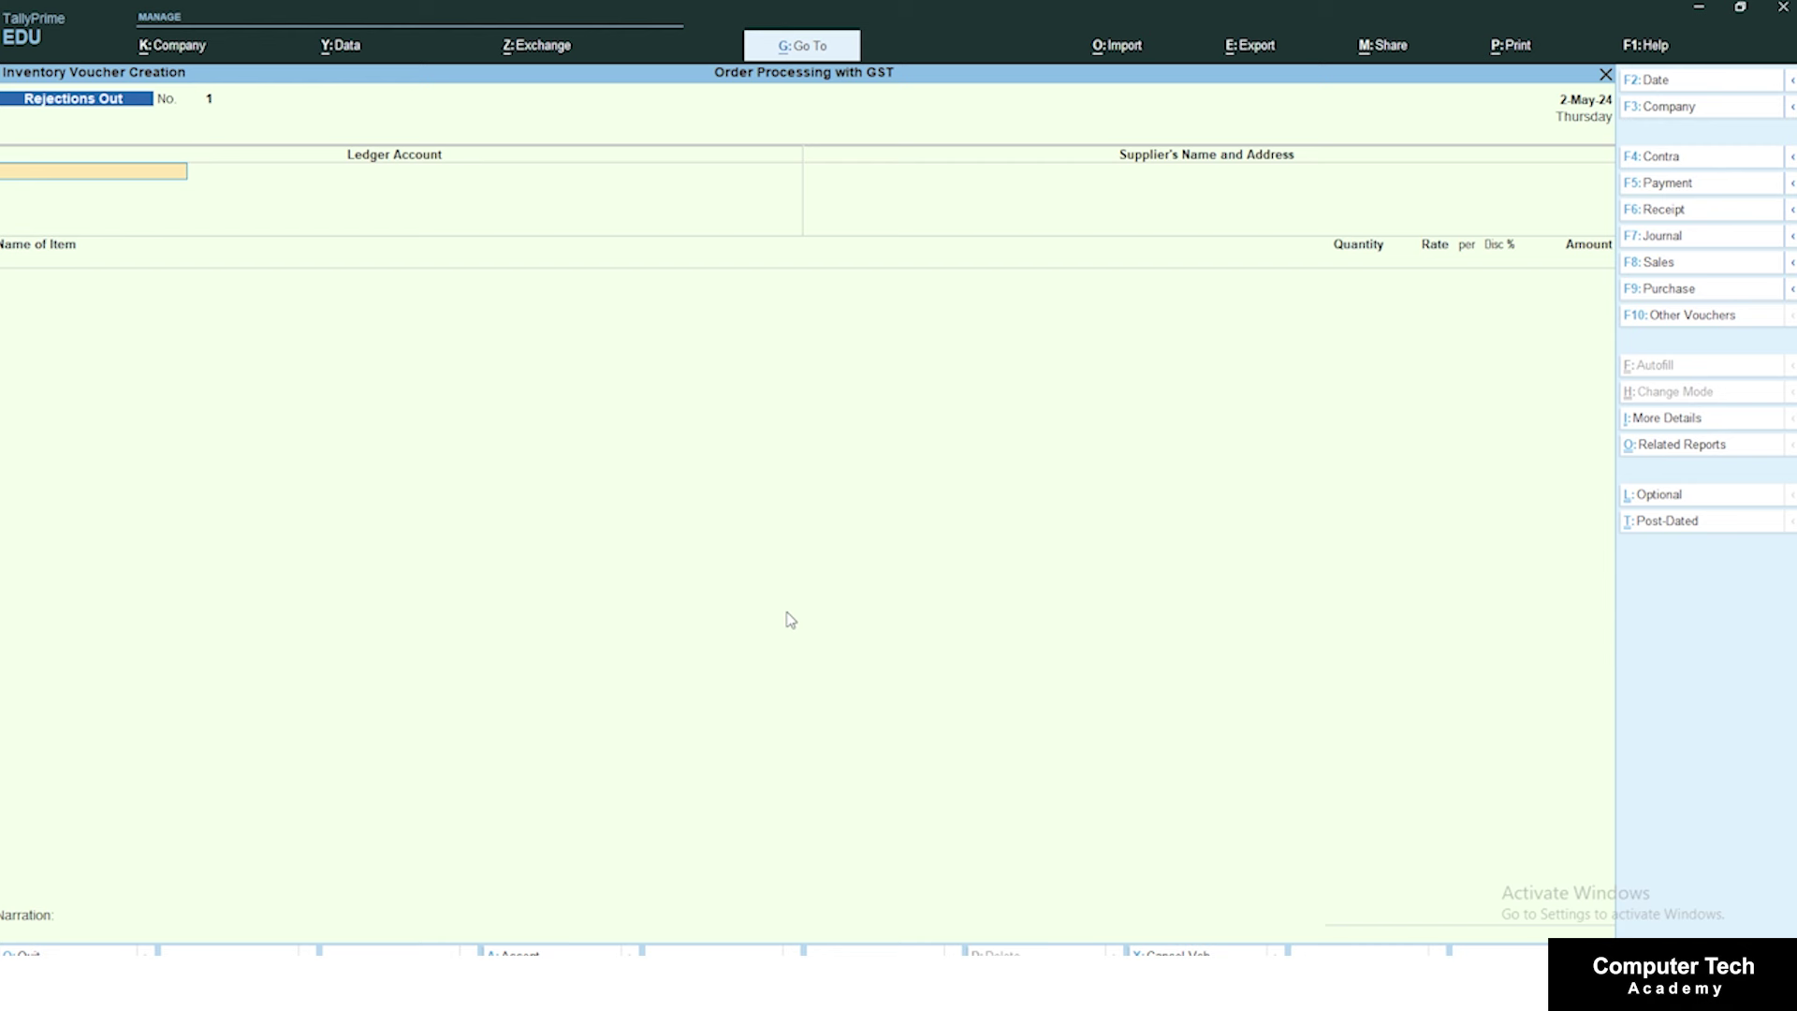
type("v")
key("Return")
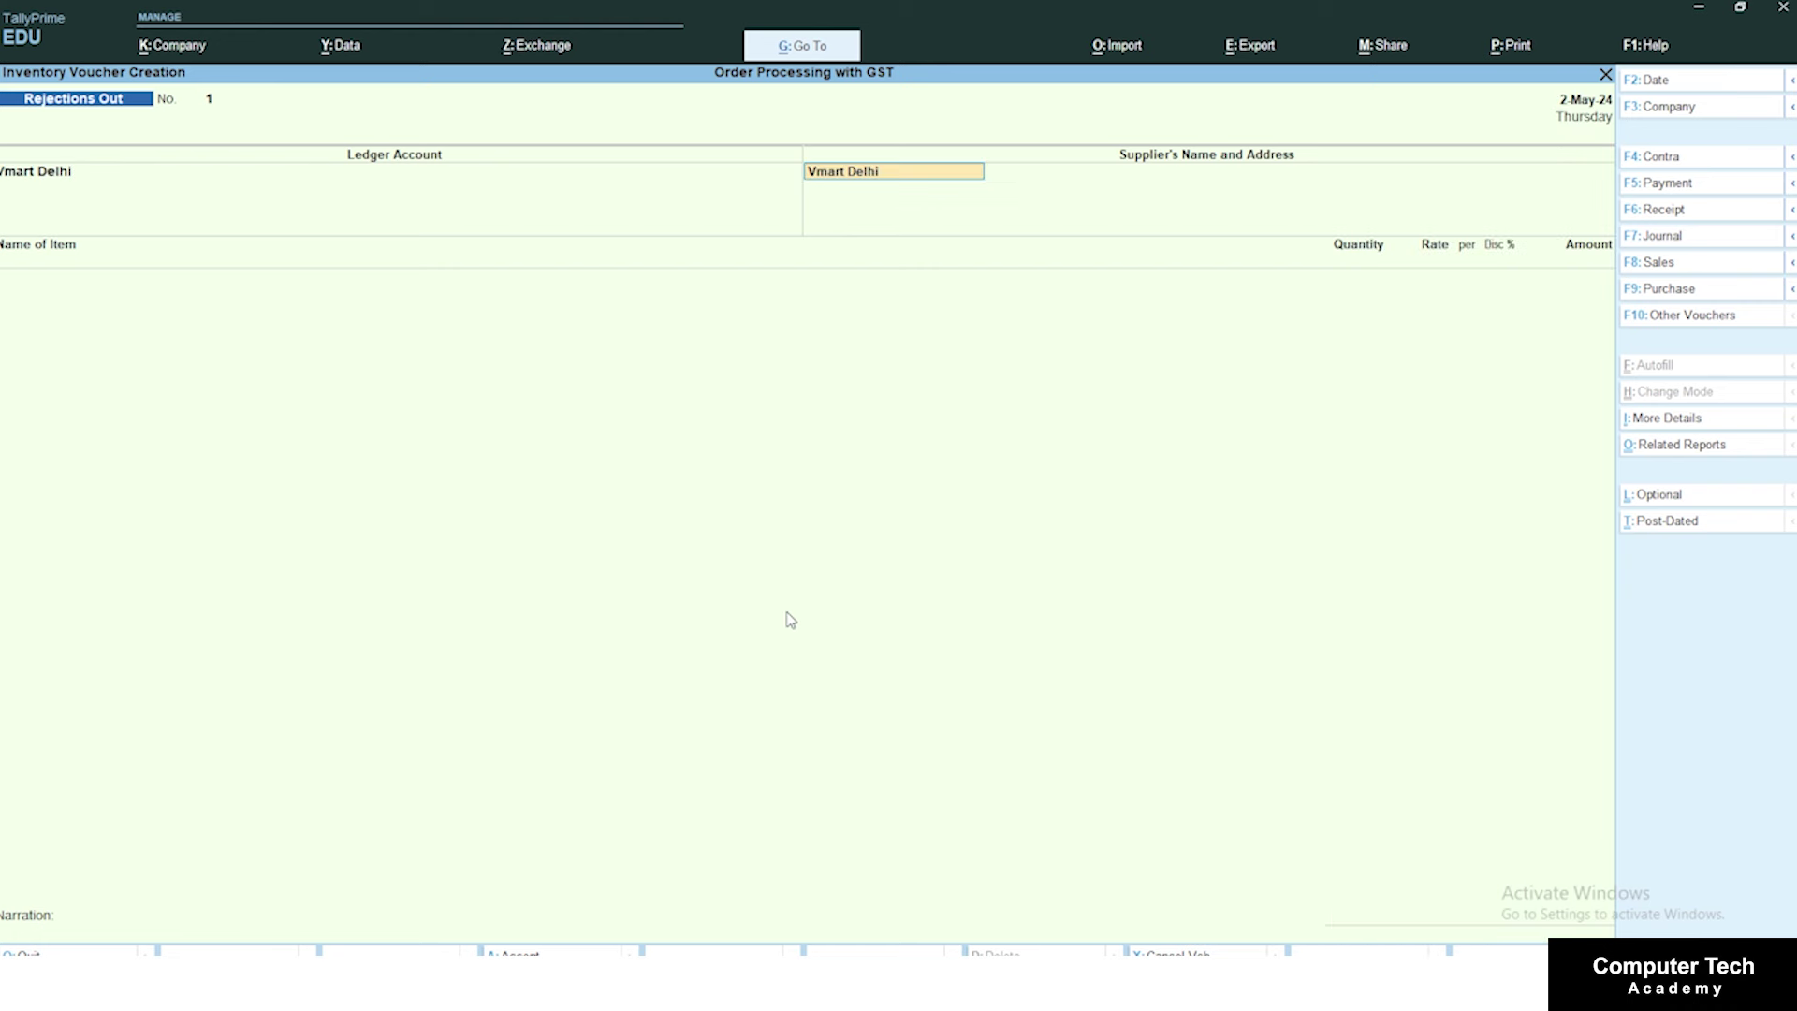
key("Return")
type("Noida")
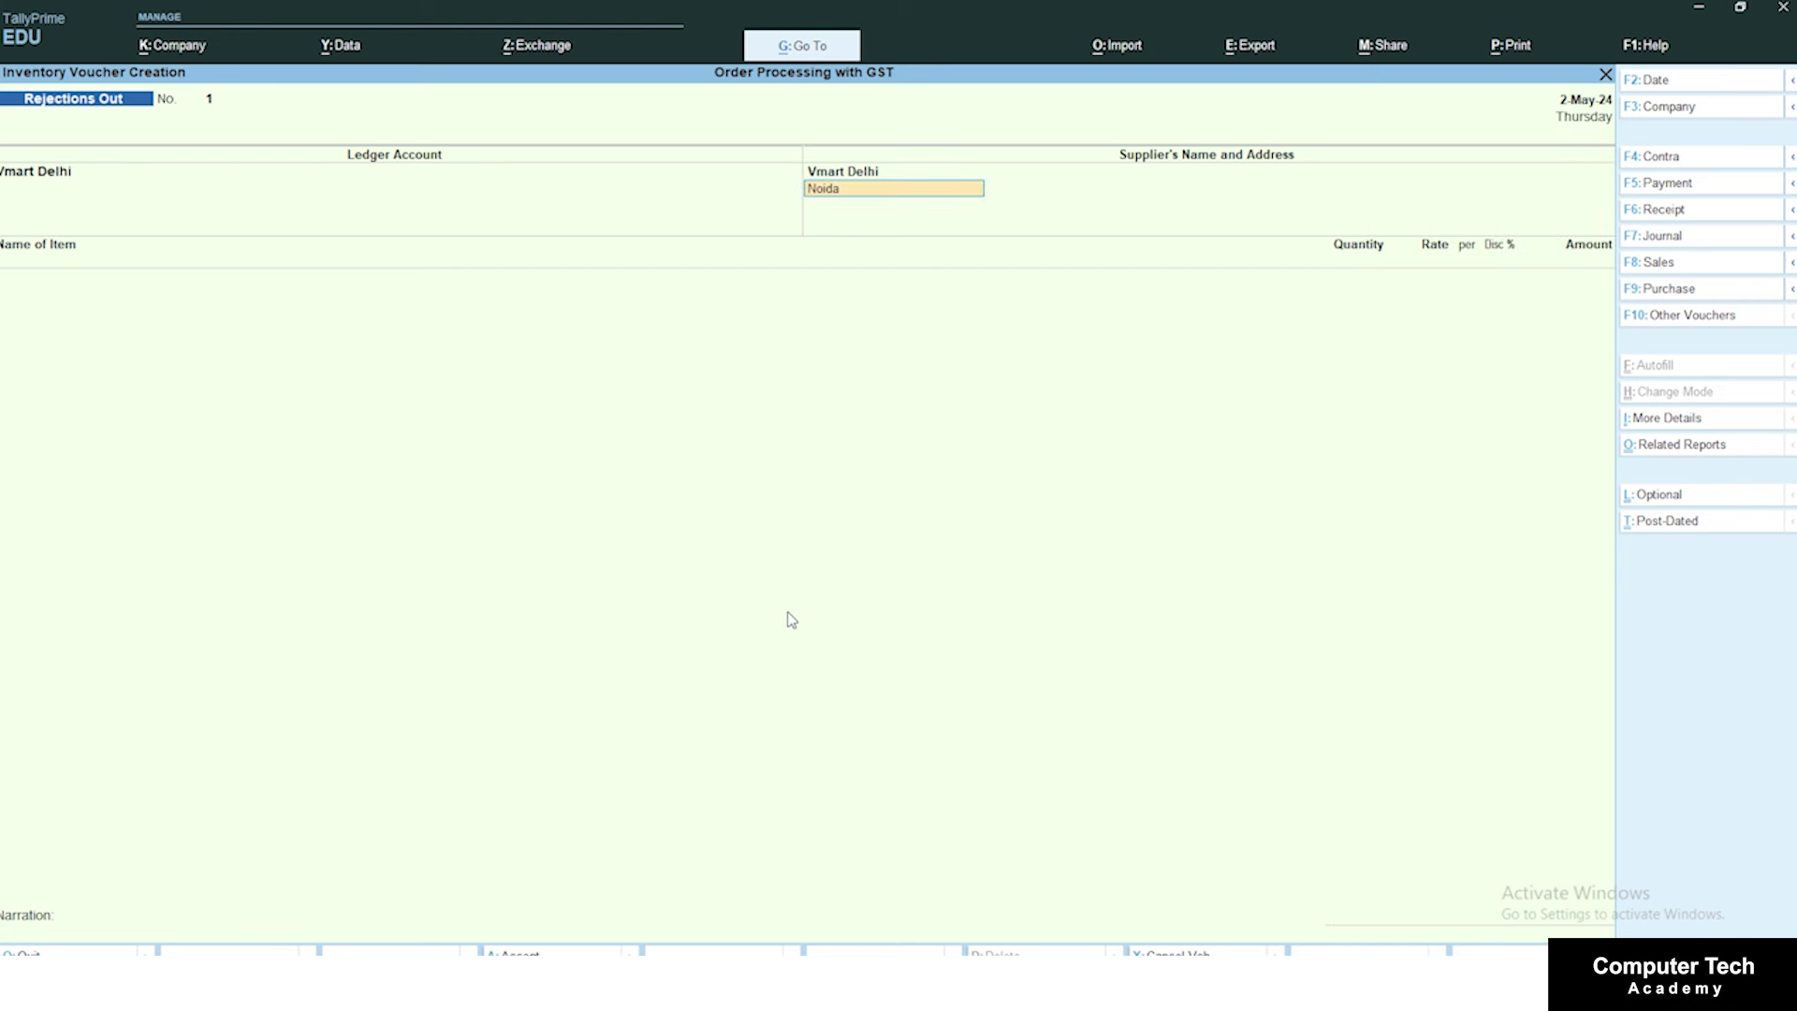
key("Return")
key("Return")
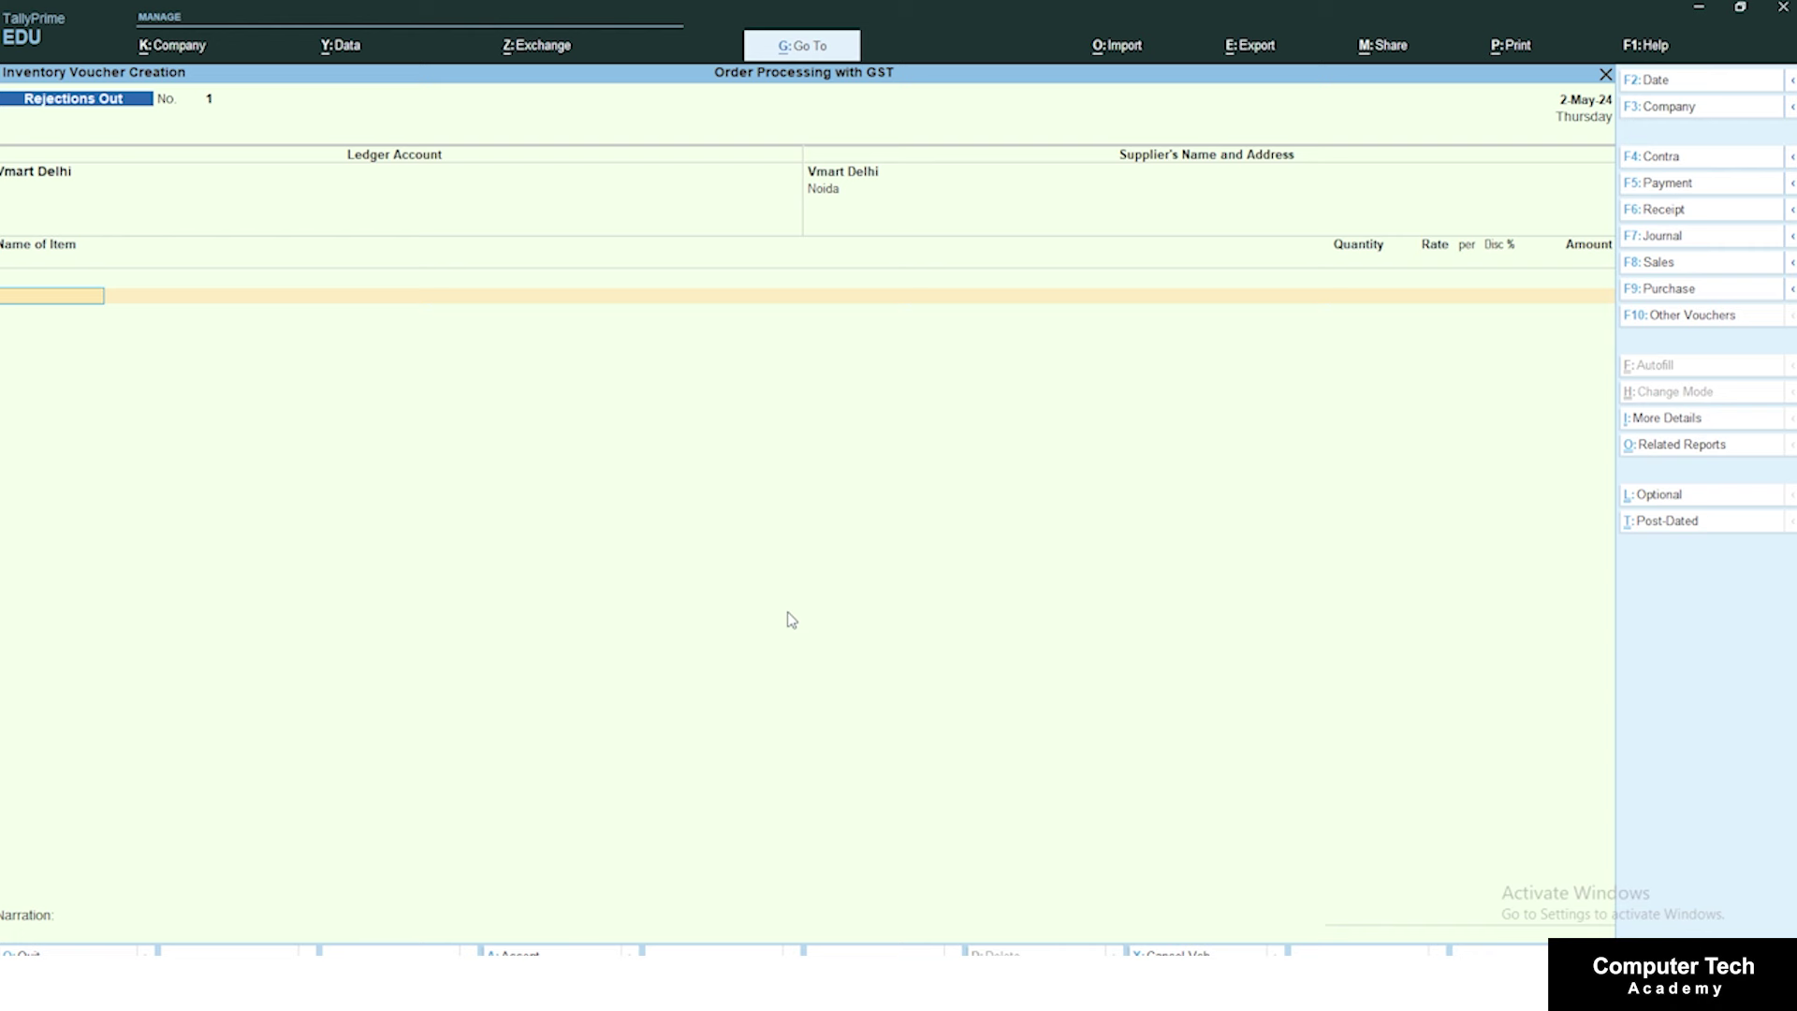
Step: Add Shirt to the rejection against tracking number 101 with a quantity of 2 Pc, keeping the rate of 1,299
type("s")
key("Return")
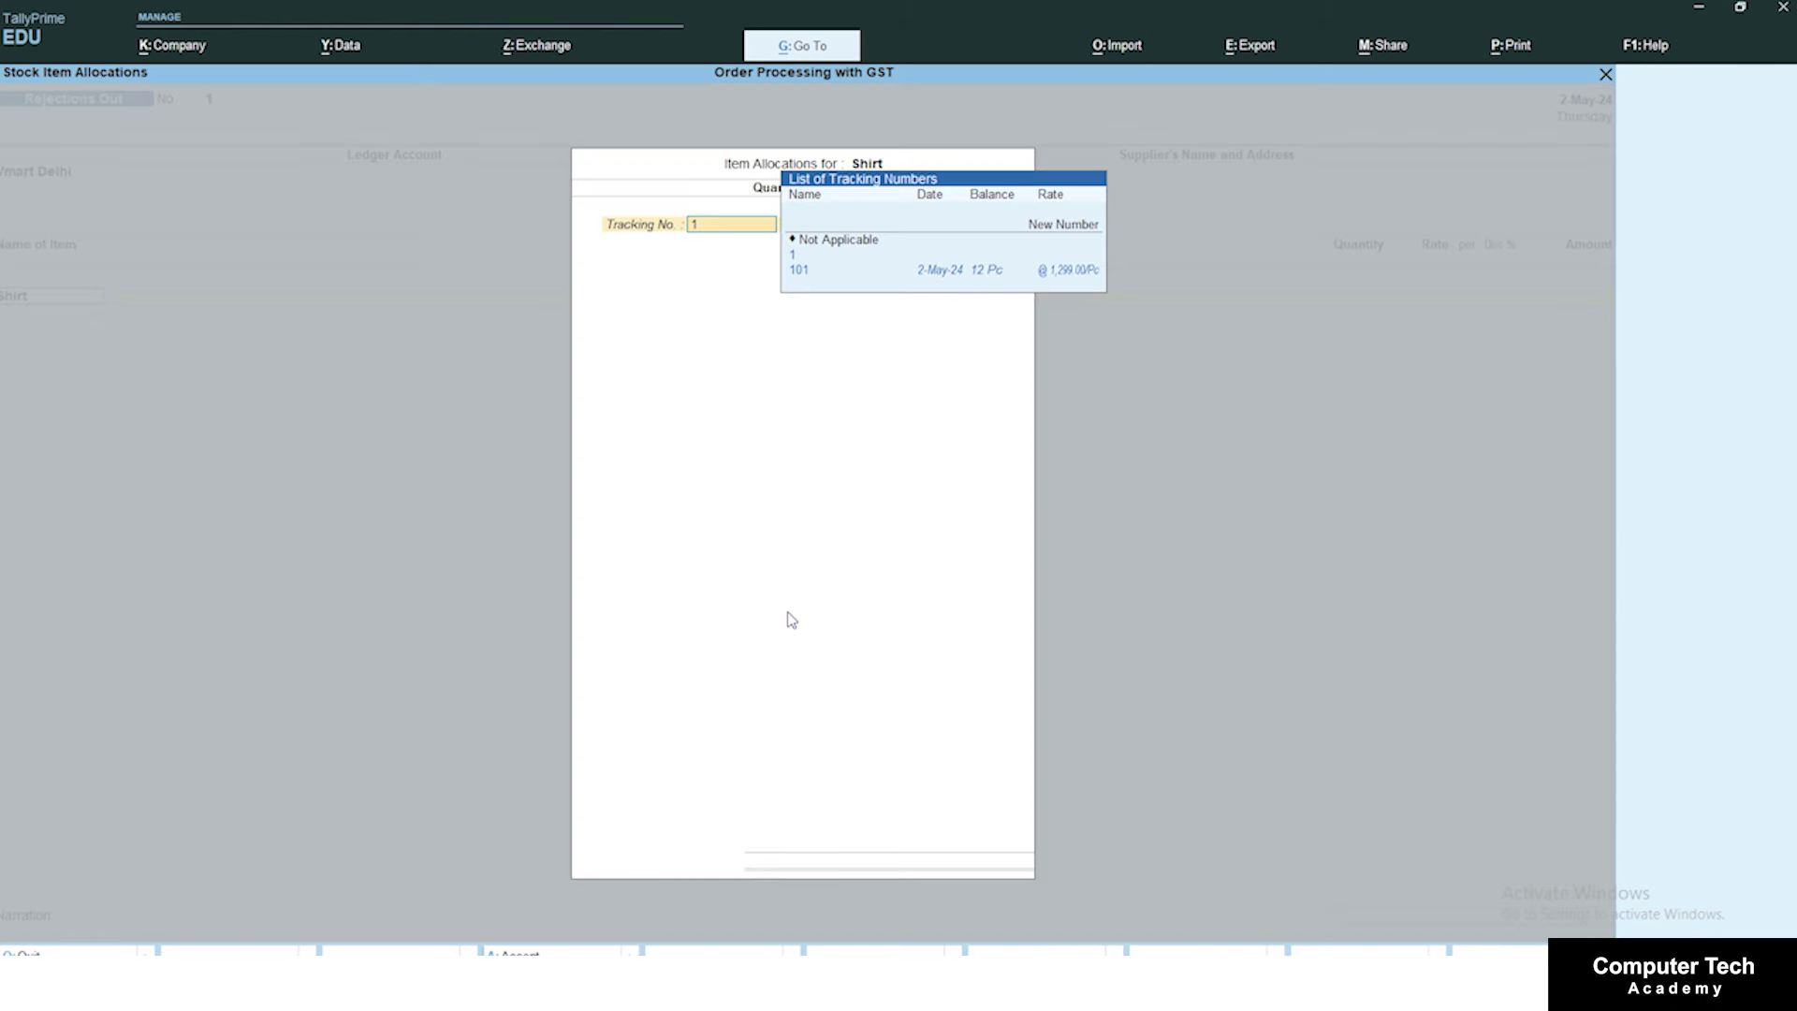
type("1")
key("Down")
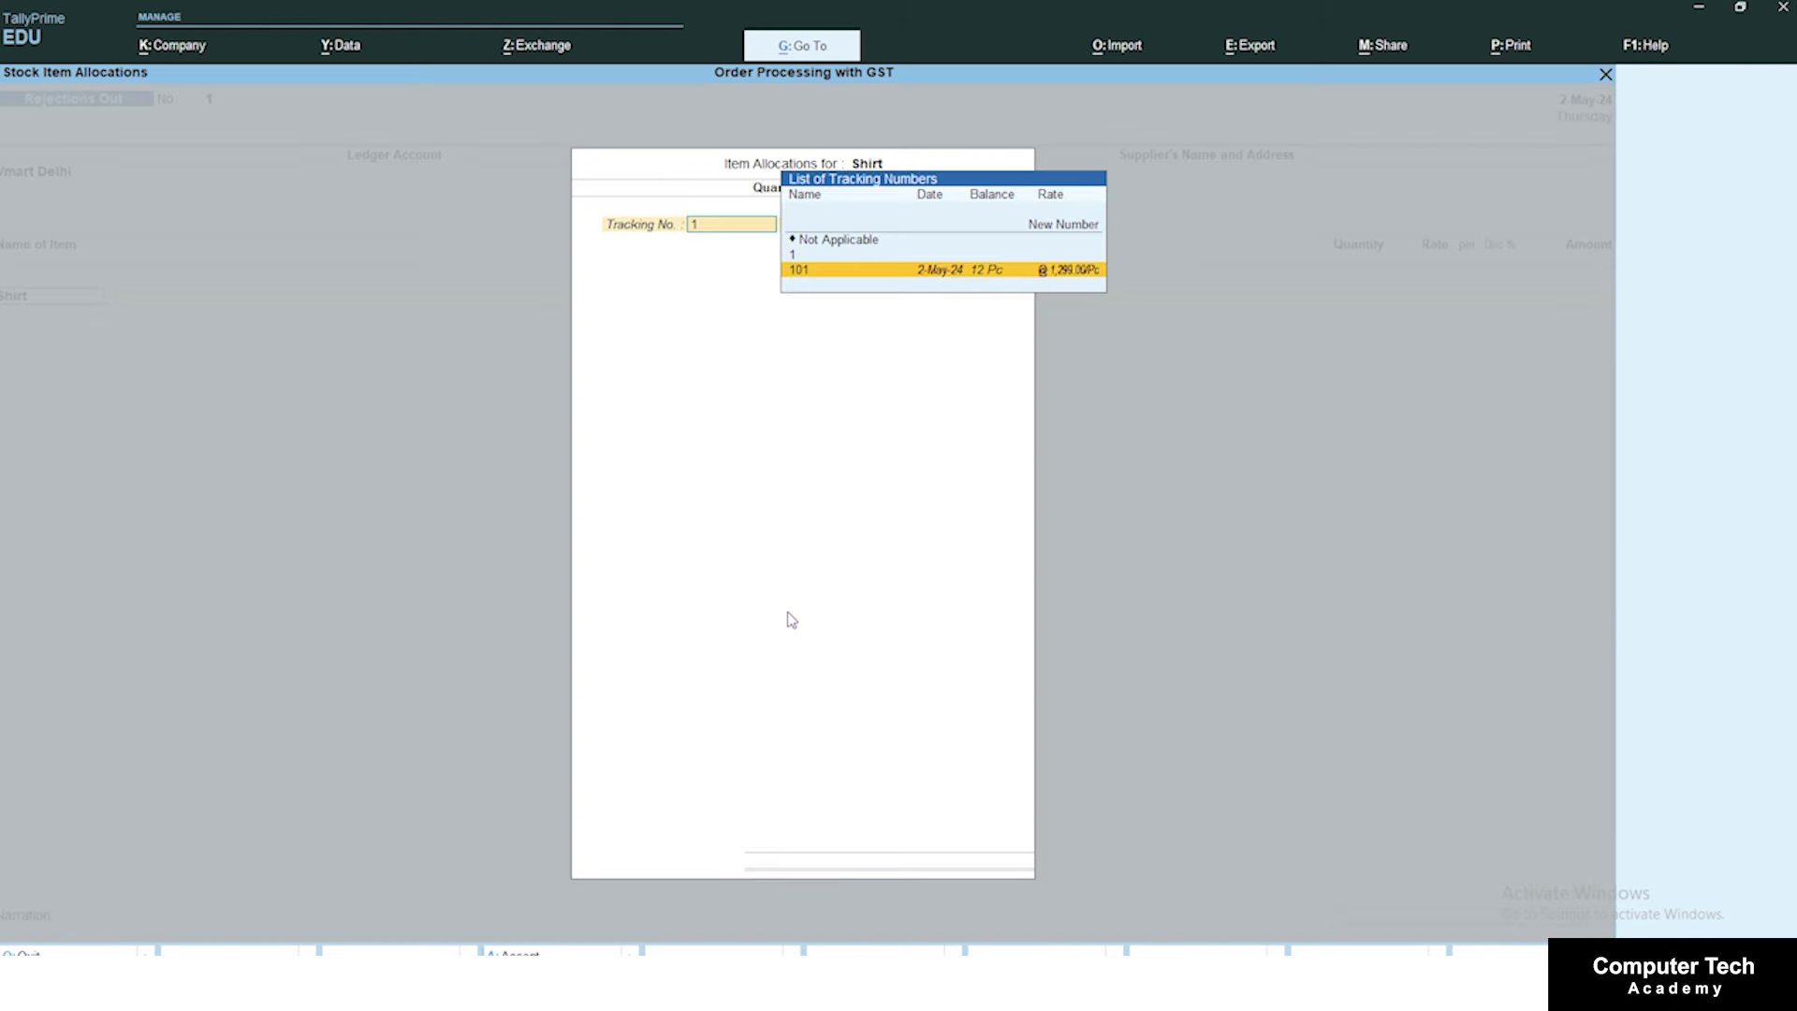
key("Return")
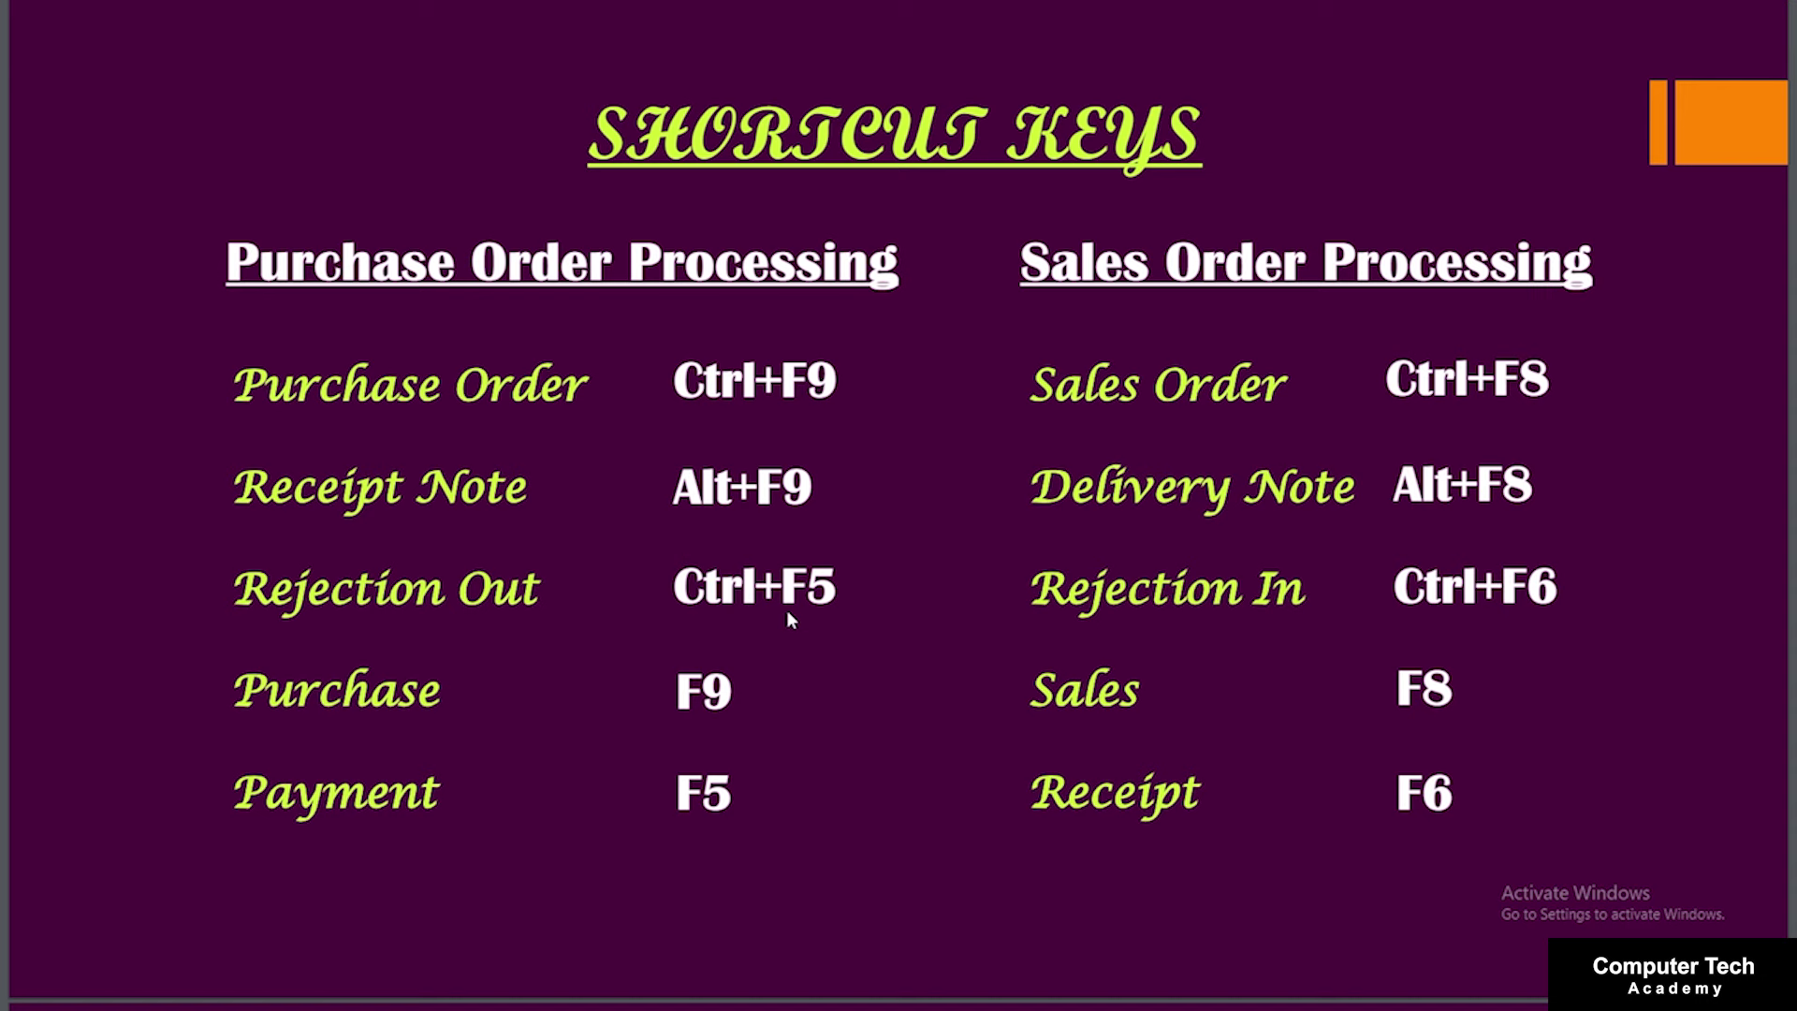
left_click(786, 610)
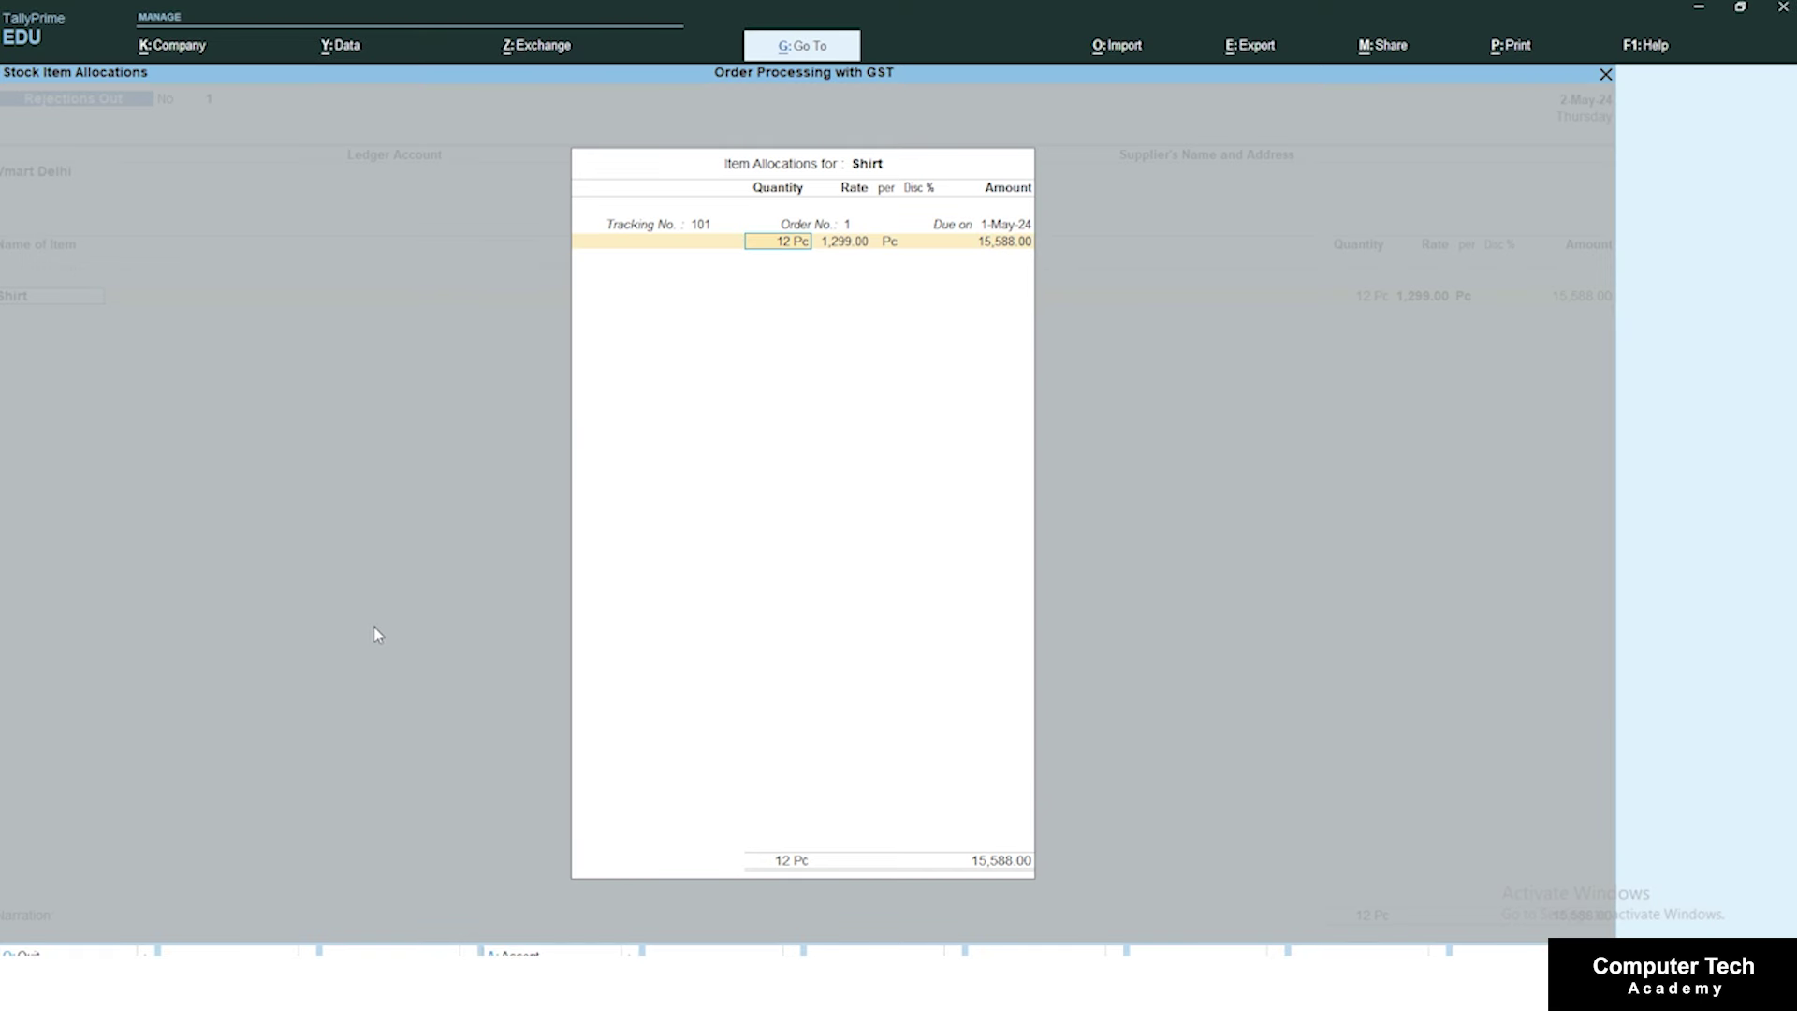
type("2")
key("Return")
key("Return")
key("Return")
key("Return")
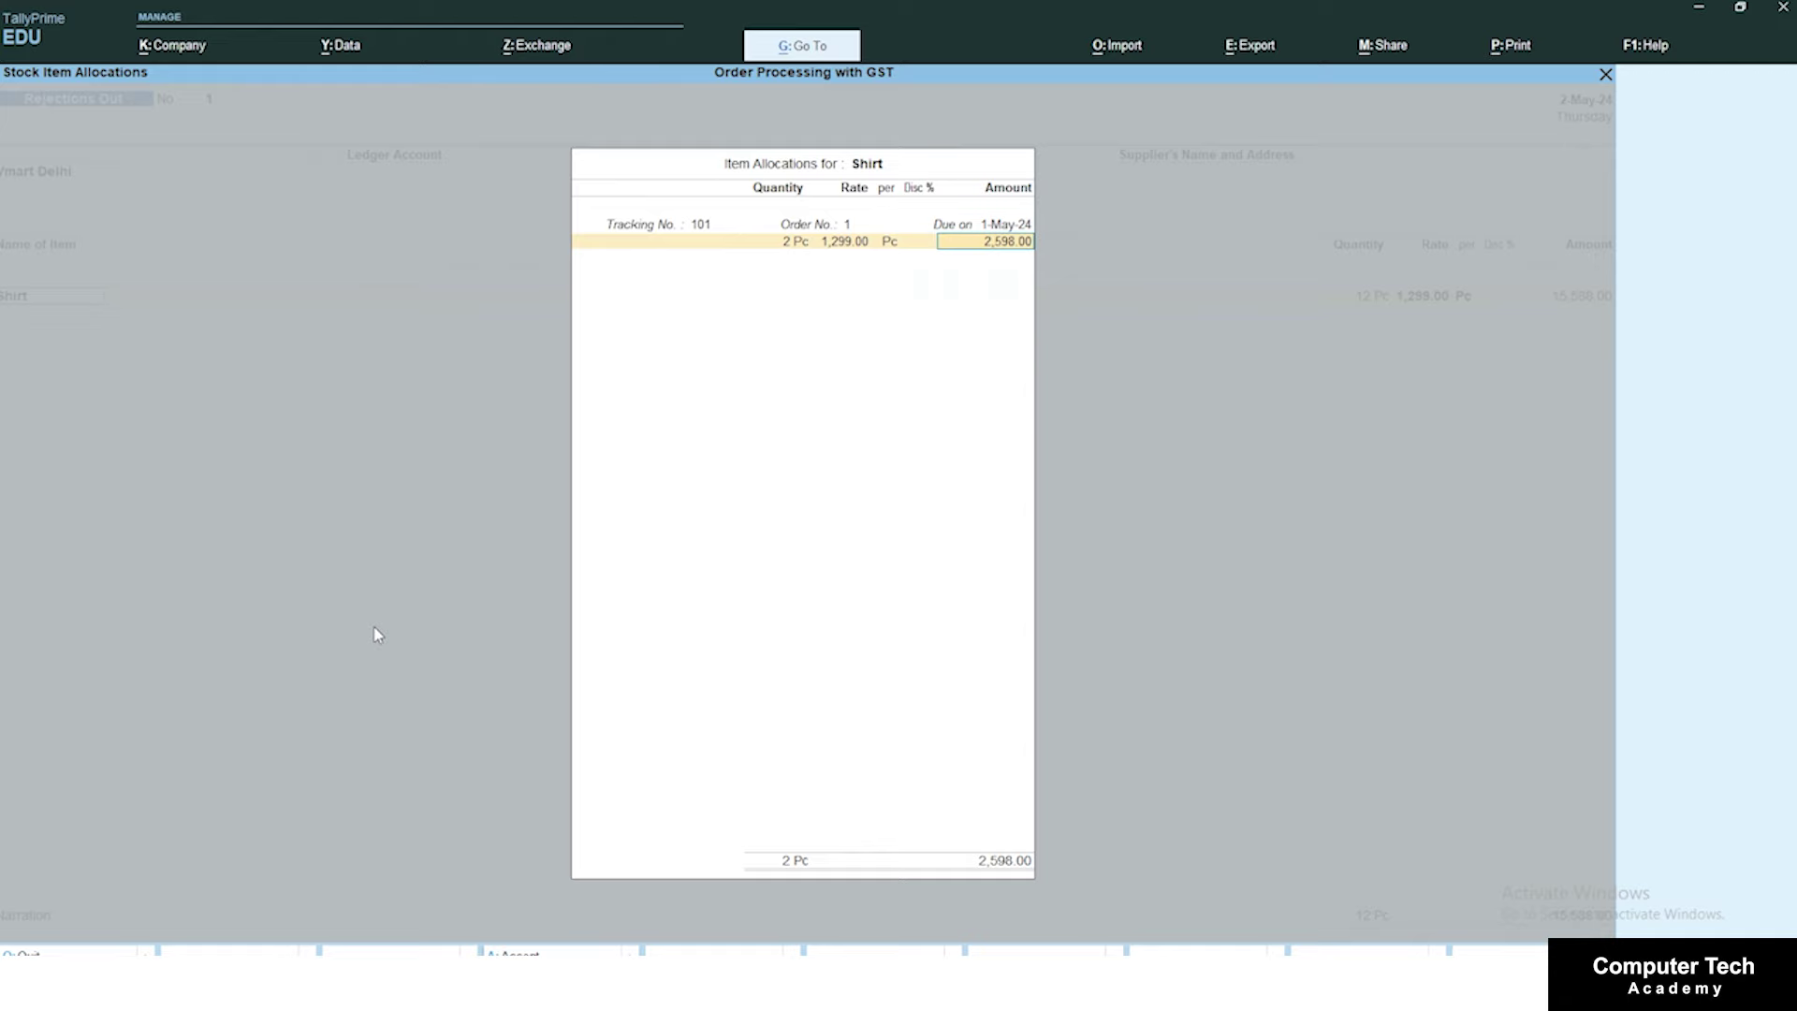
key("Return")
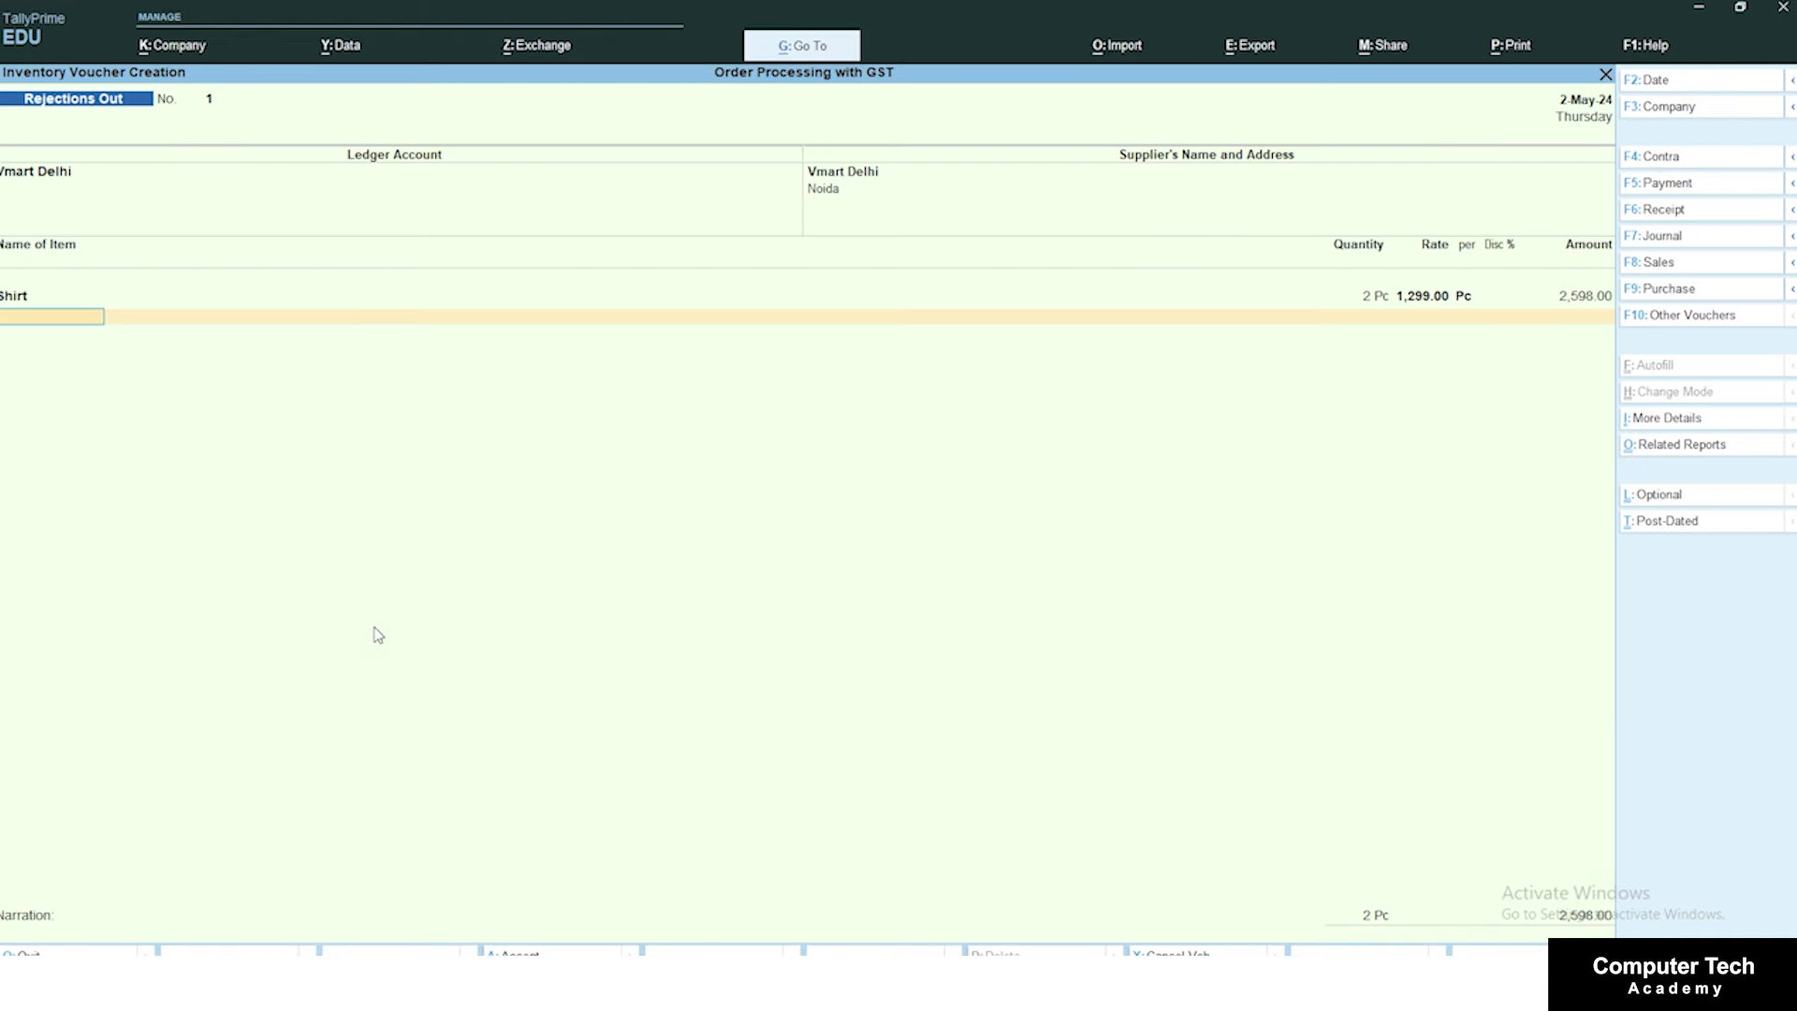
Step: Add Pant to the rejection against tracking number 101 with a quantity of 4 Pc, keeping the rate of 1,999
type("P")
key("Return")
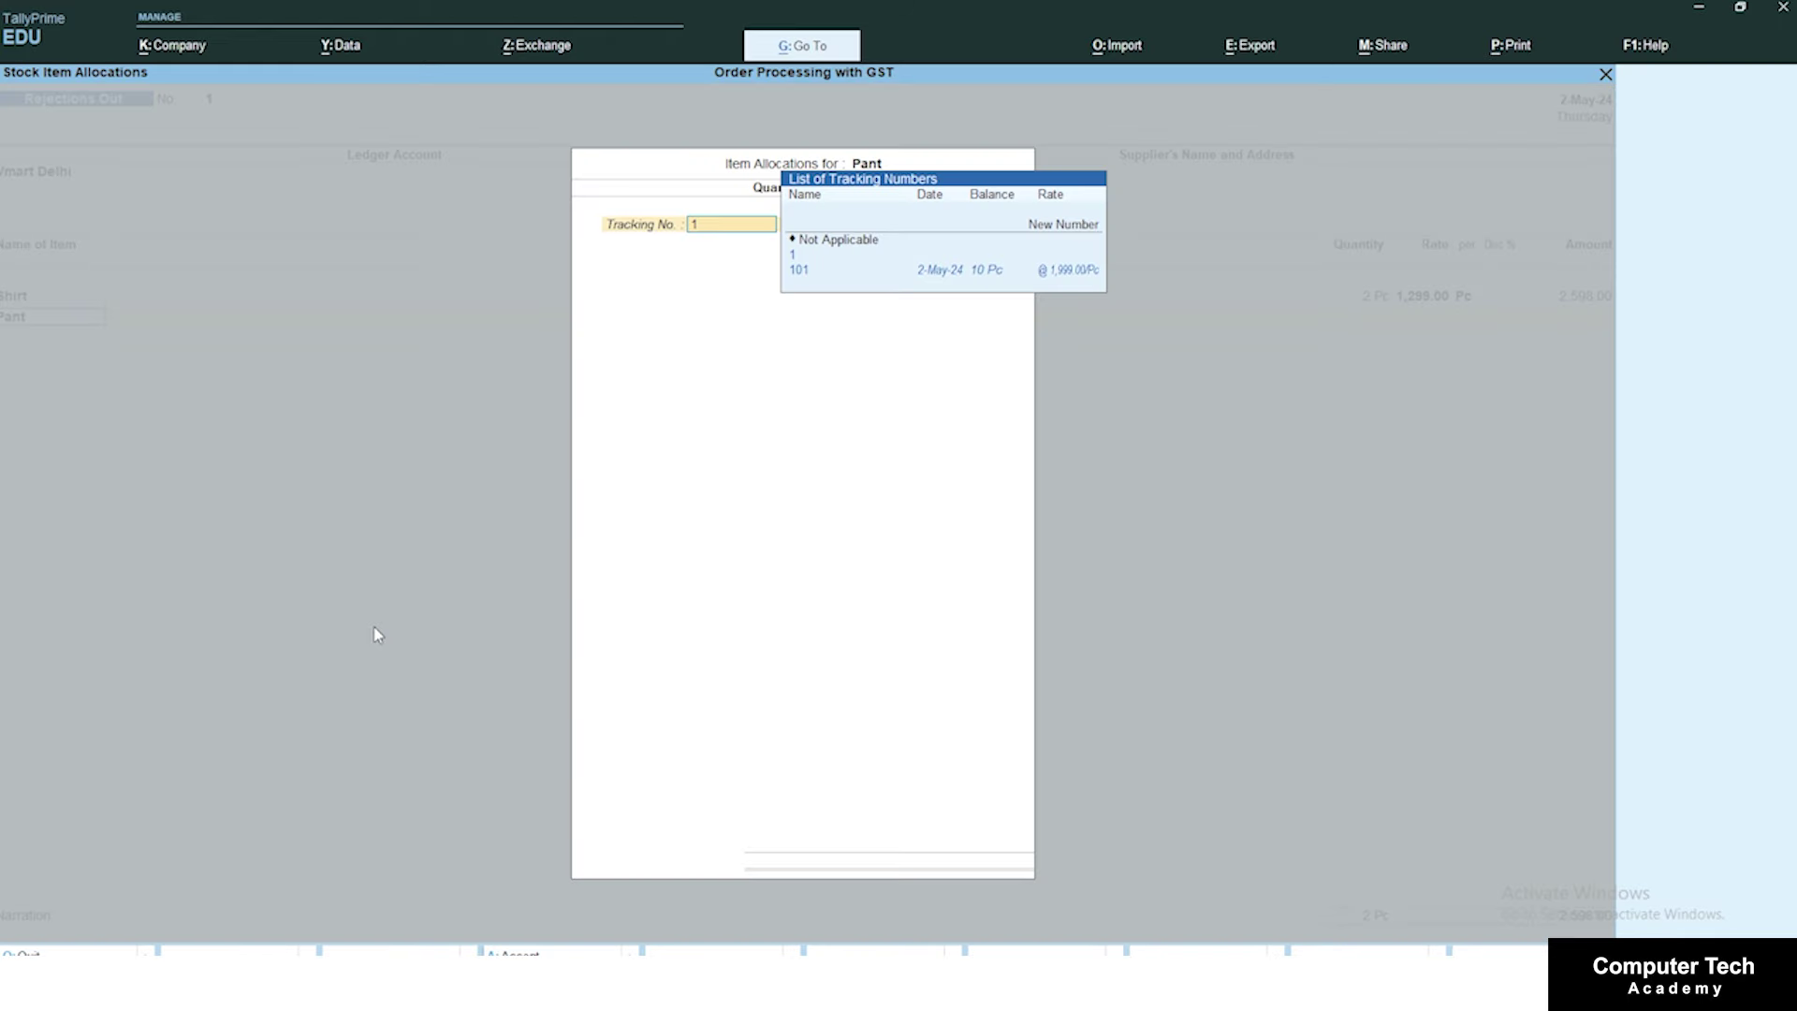
key("Down")
key("Return")
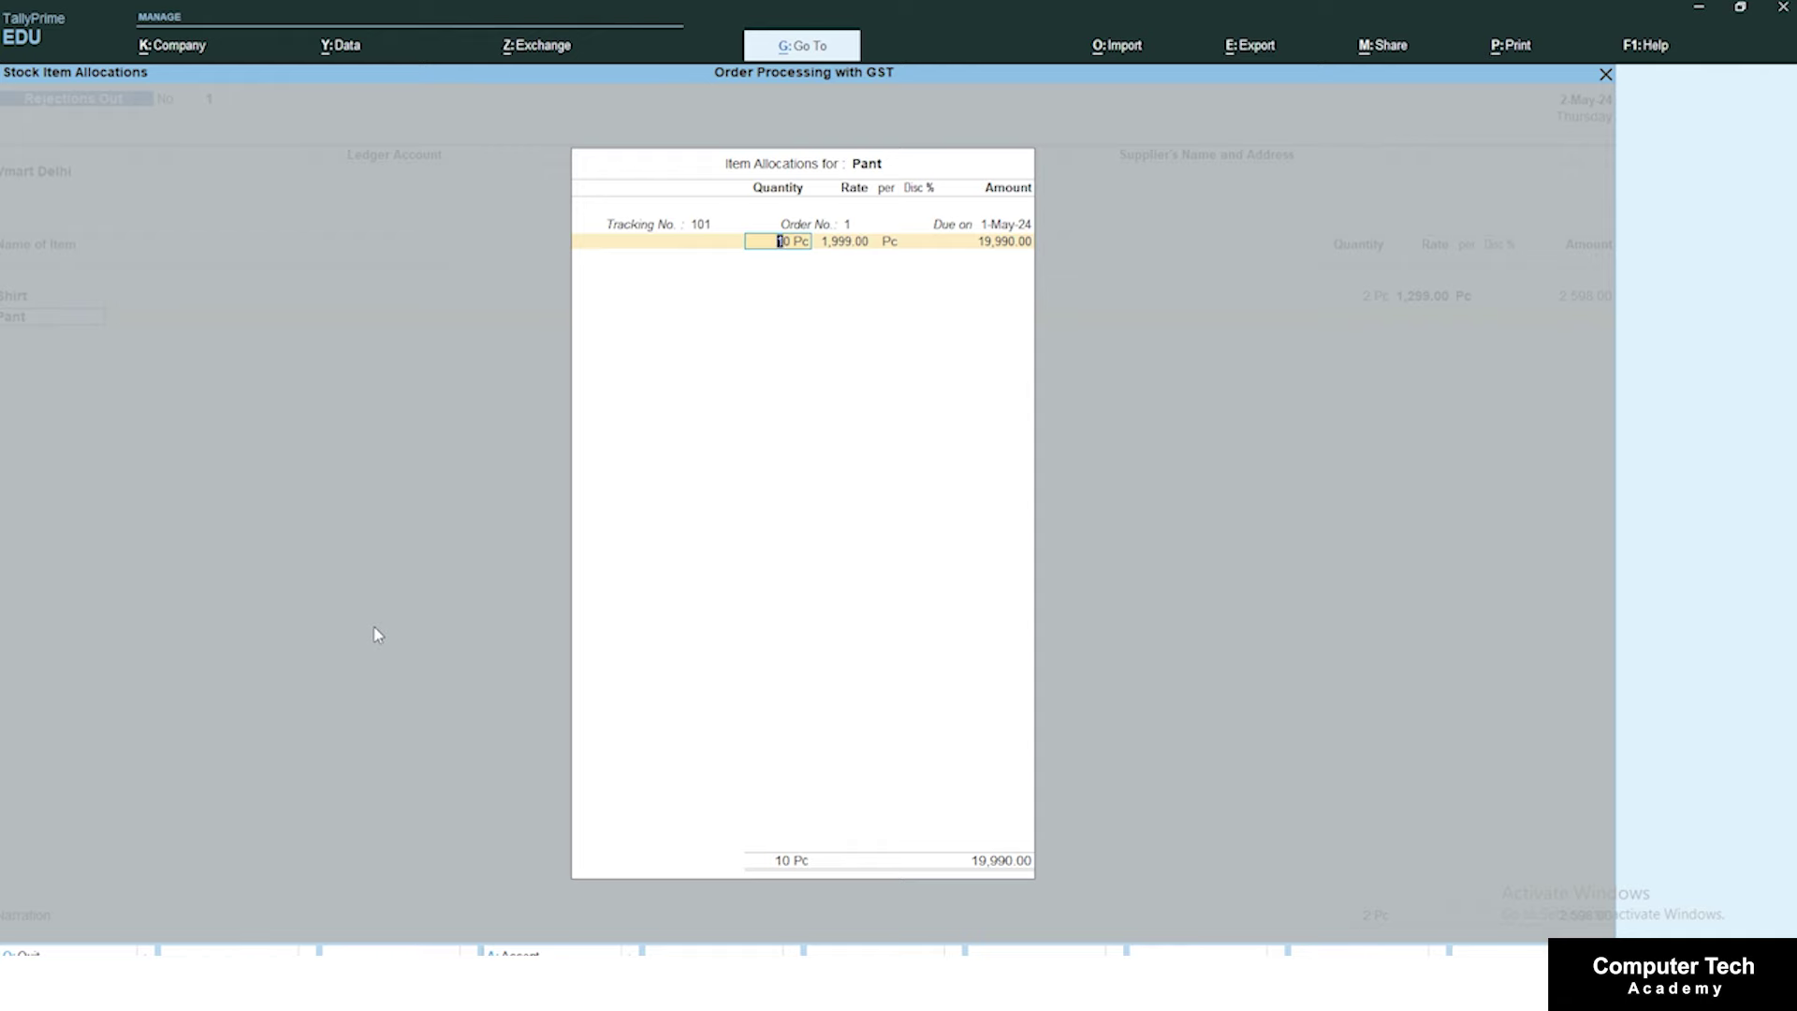
type("4")
key("Return")
key("Return")
key("Return")
key("Return")
key("Return")
Step: Finish the rejected items, leave the narration blank and save the Rejections Out voucher
key("Return")
key("Return")
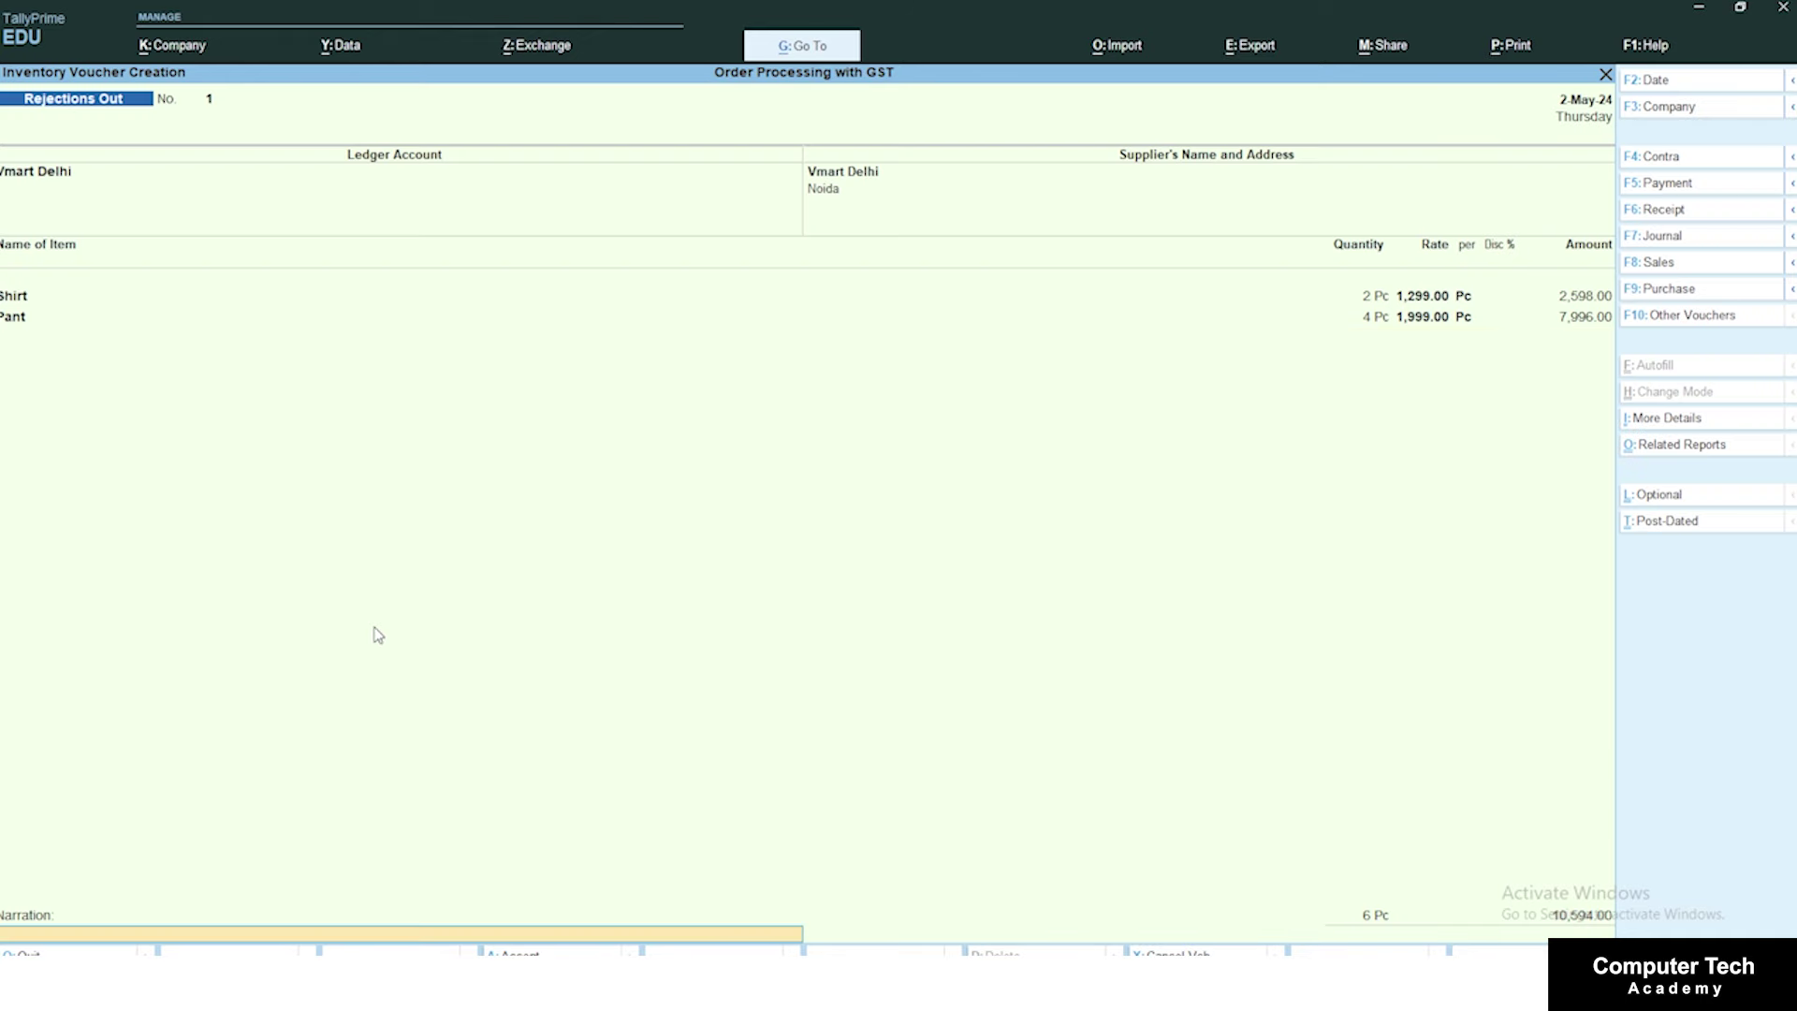
key("Return")
key("Return")
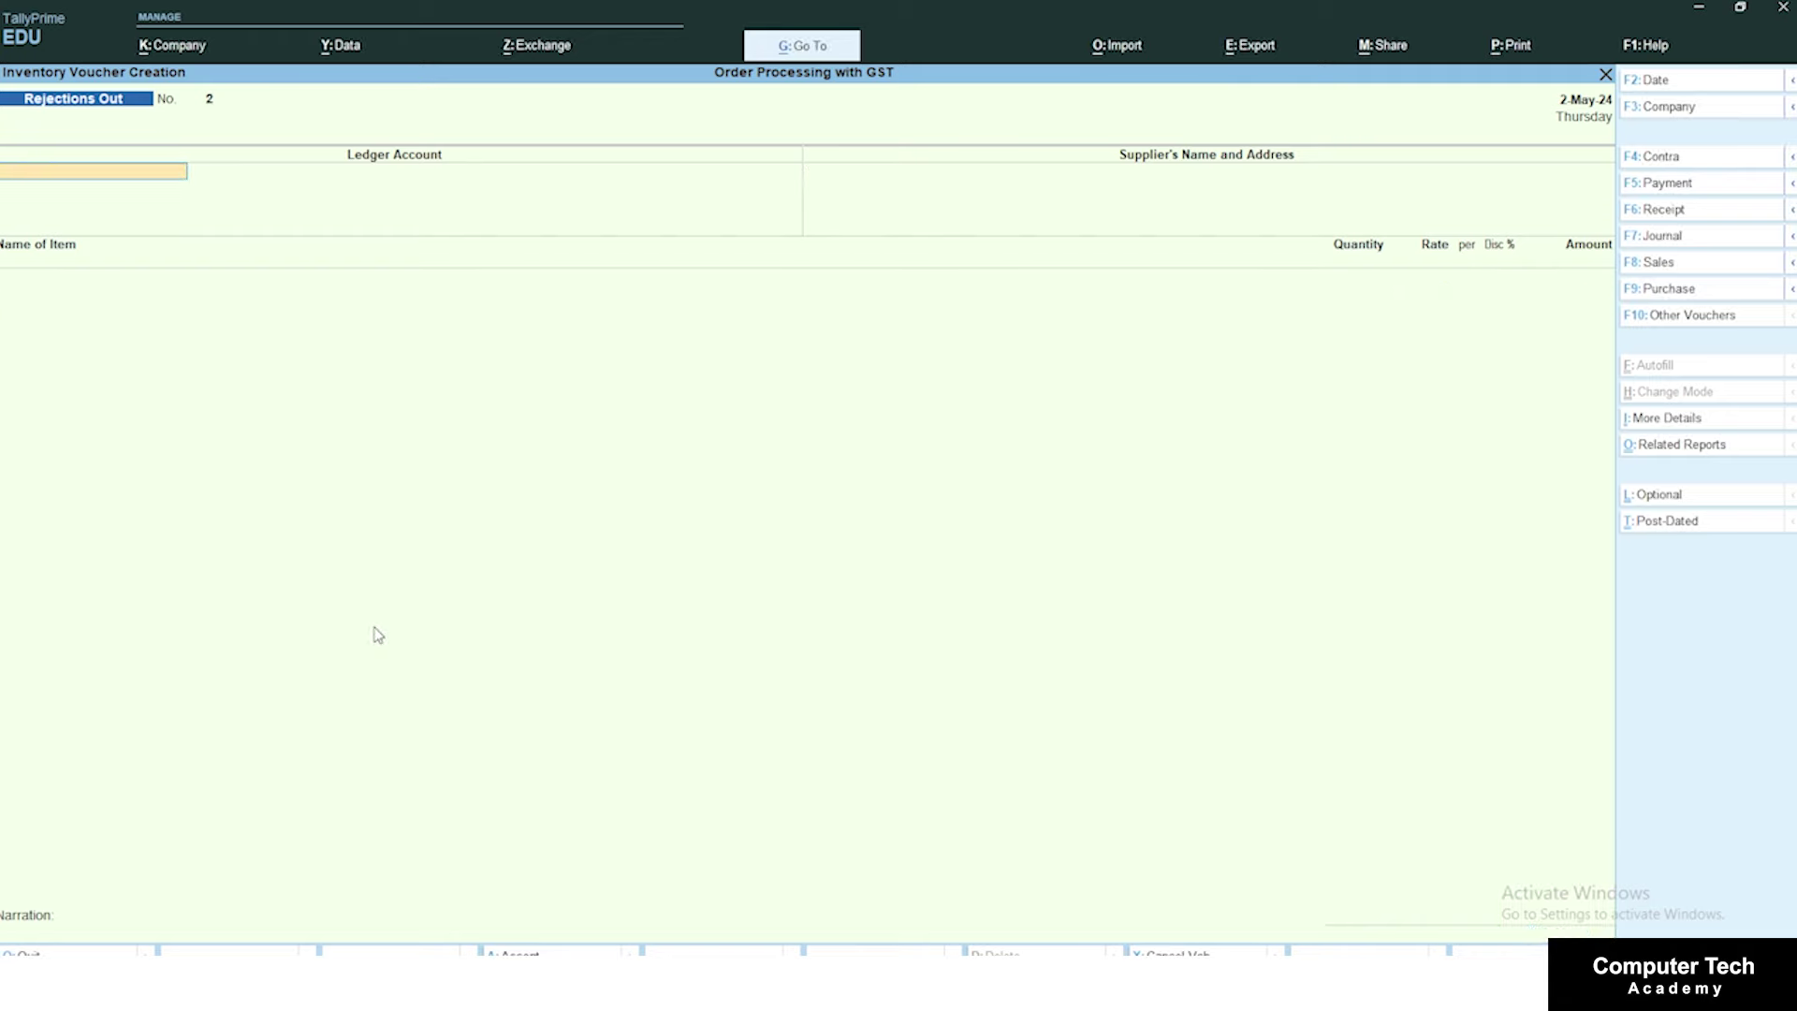
Step: Start a purchase voucher with supplier invoice number 101, setting both the voucher date and the supplier invoice date to 31-May-24
key("alt+Tab")
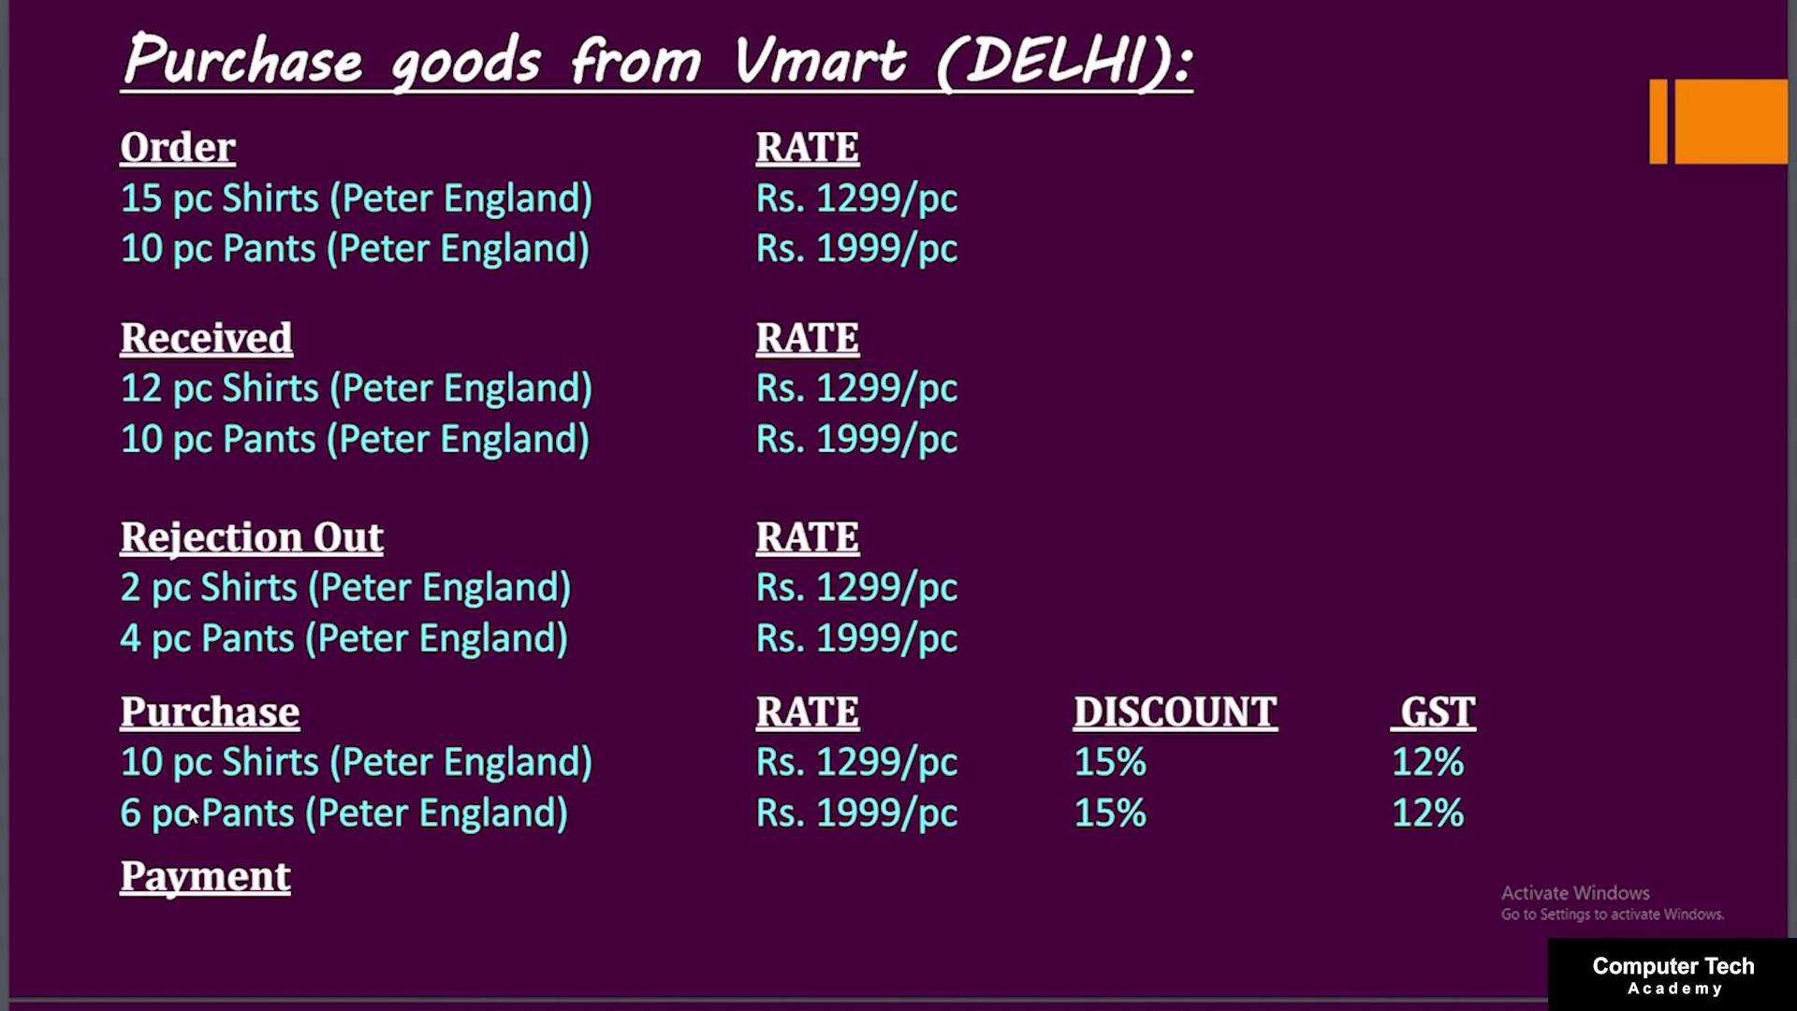
key("alt+Tab")
key("F9")
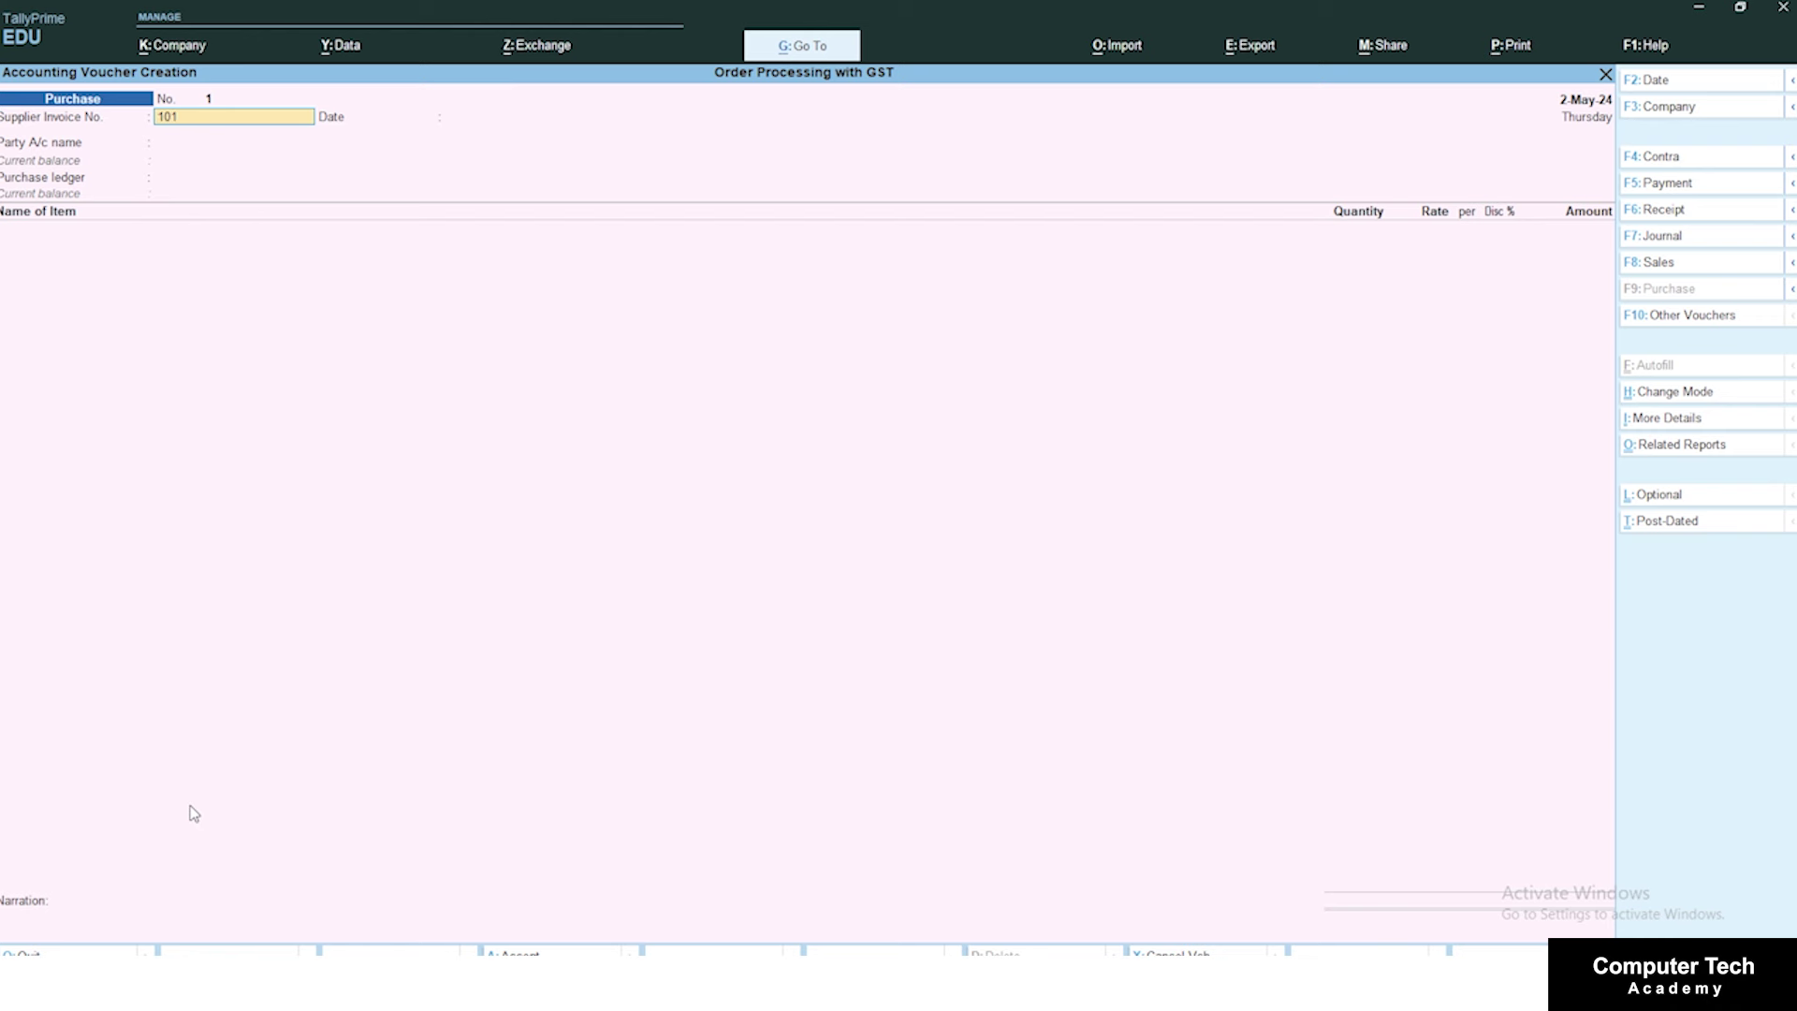
type("101")
key("Return")
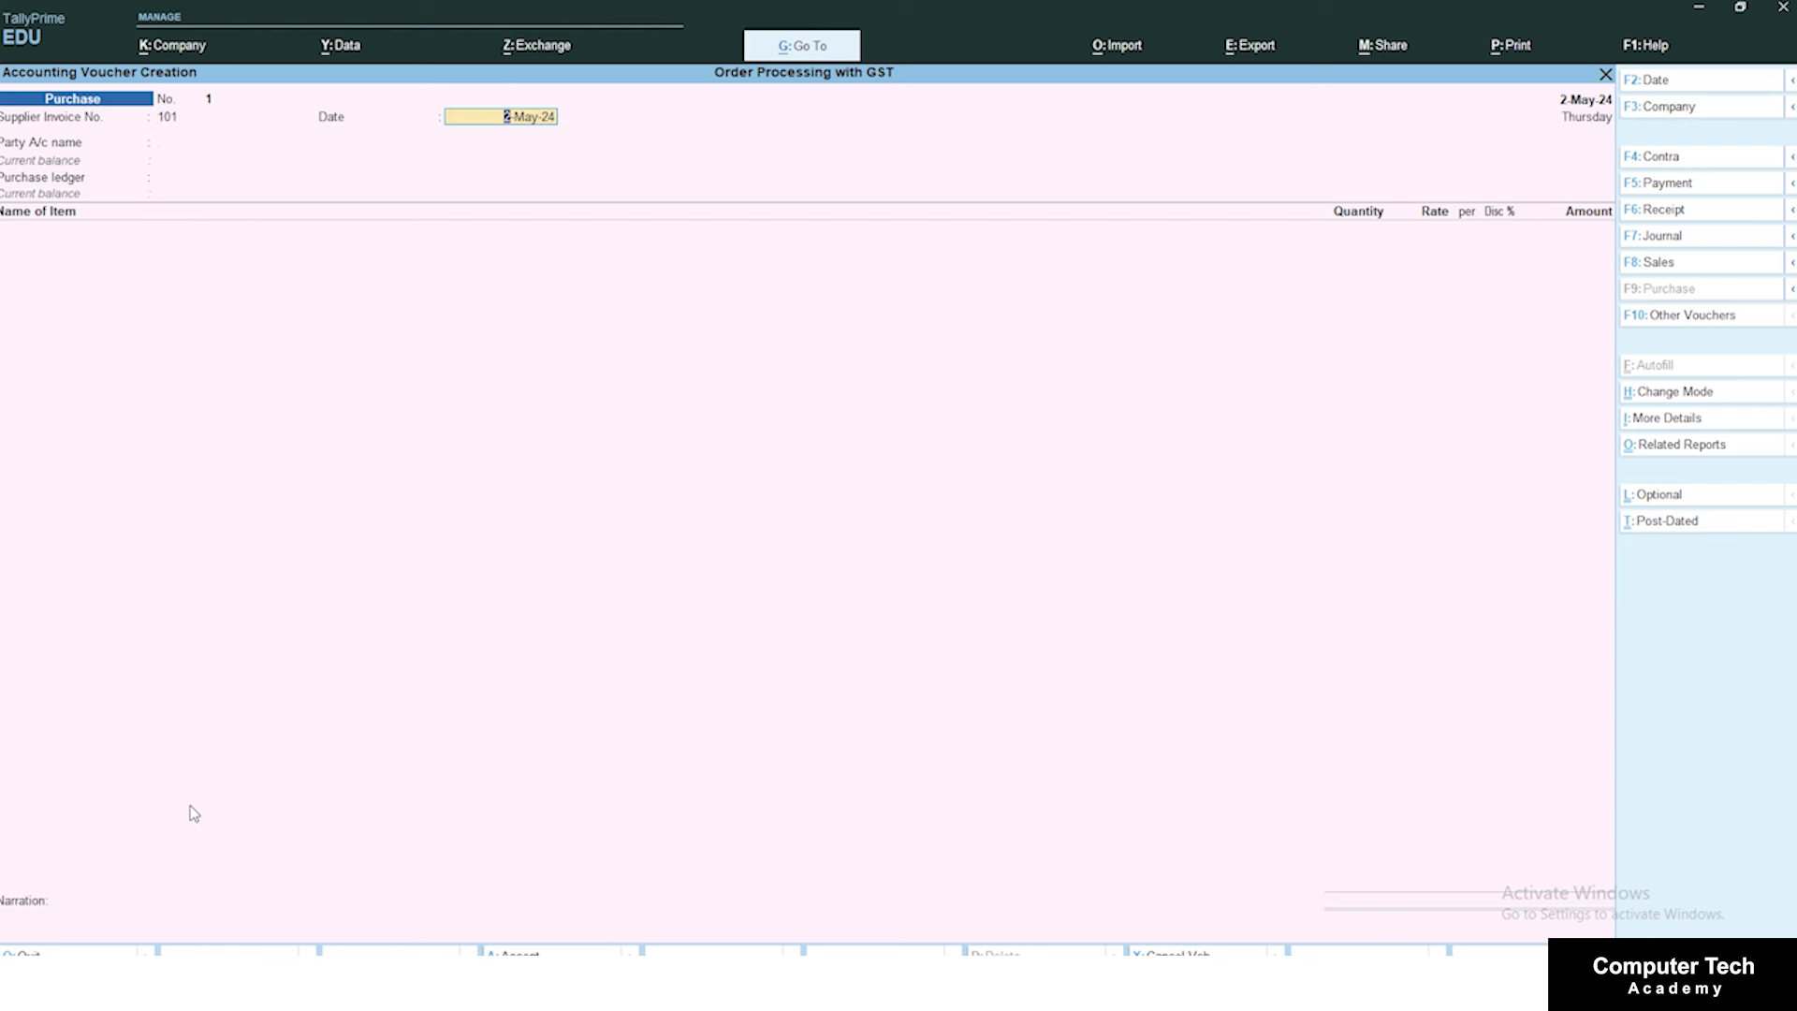
key("F2")
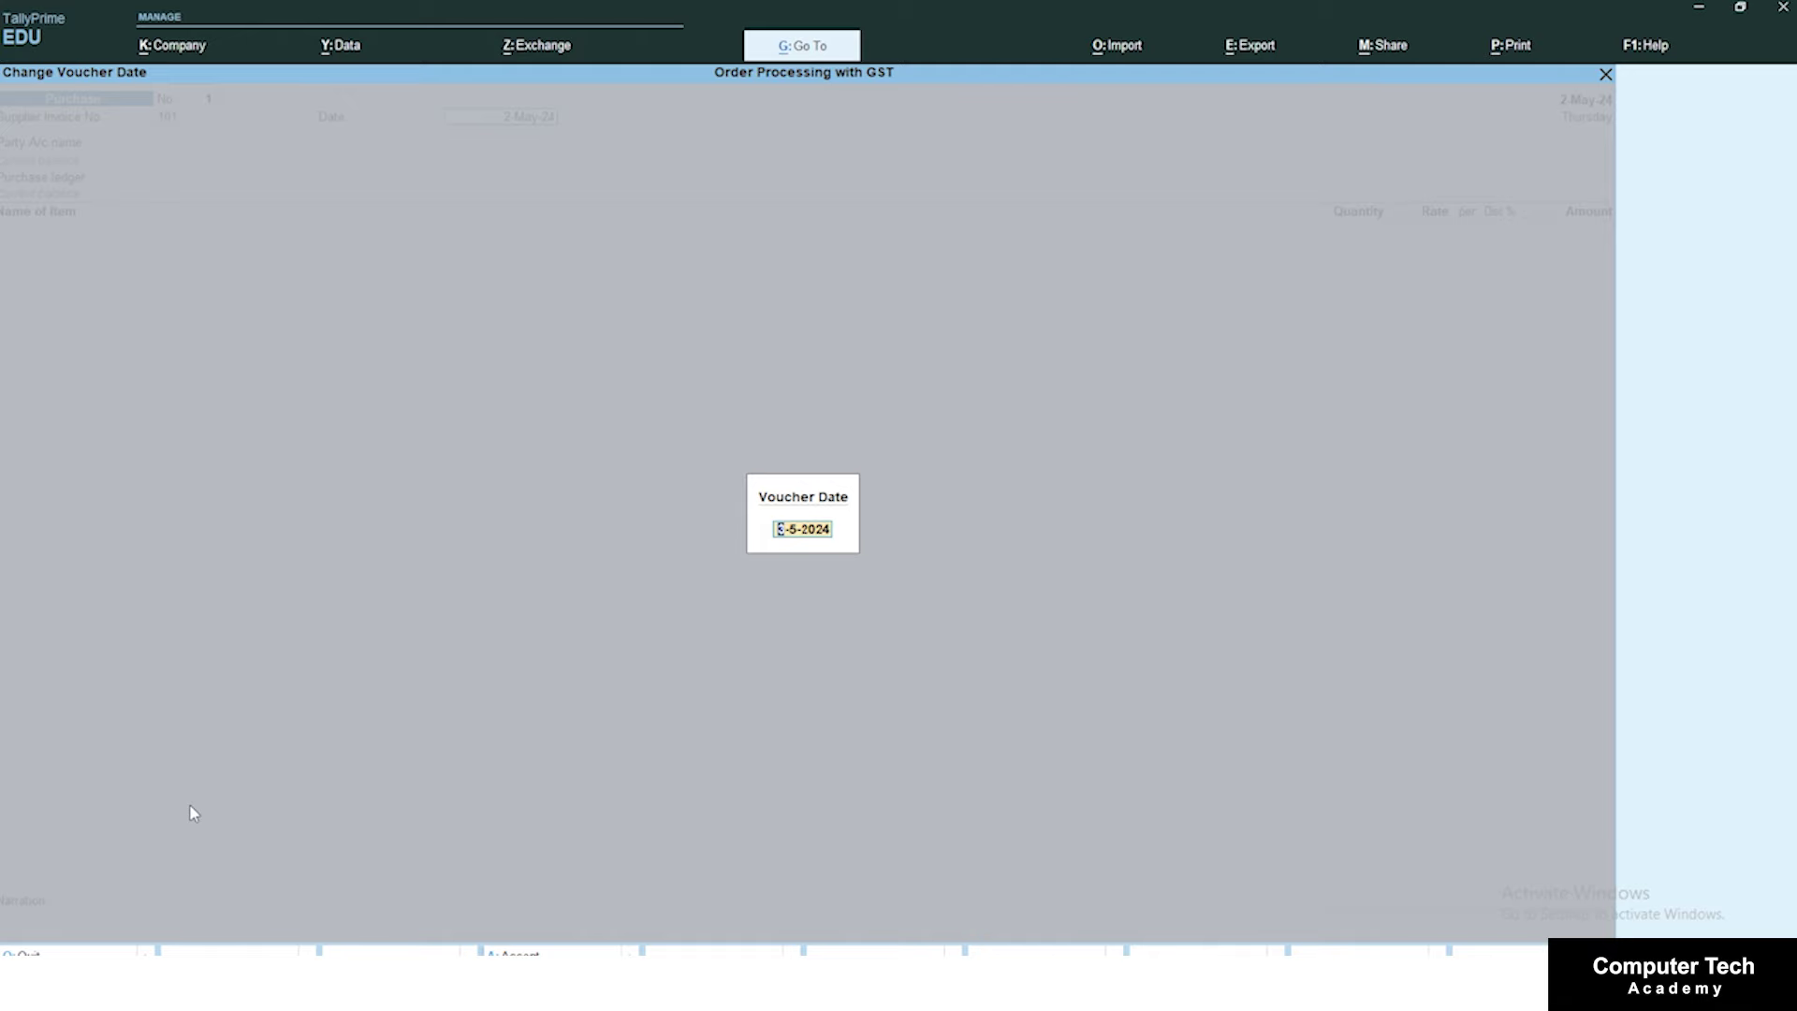
type("31-5")
key("Return")
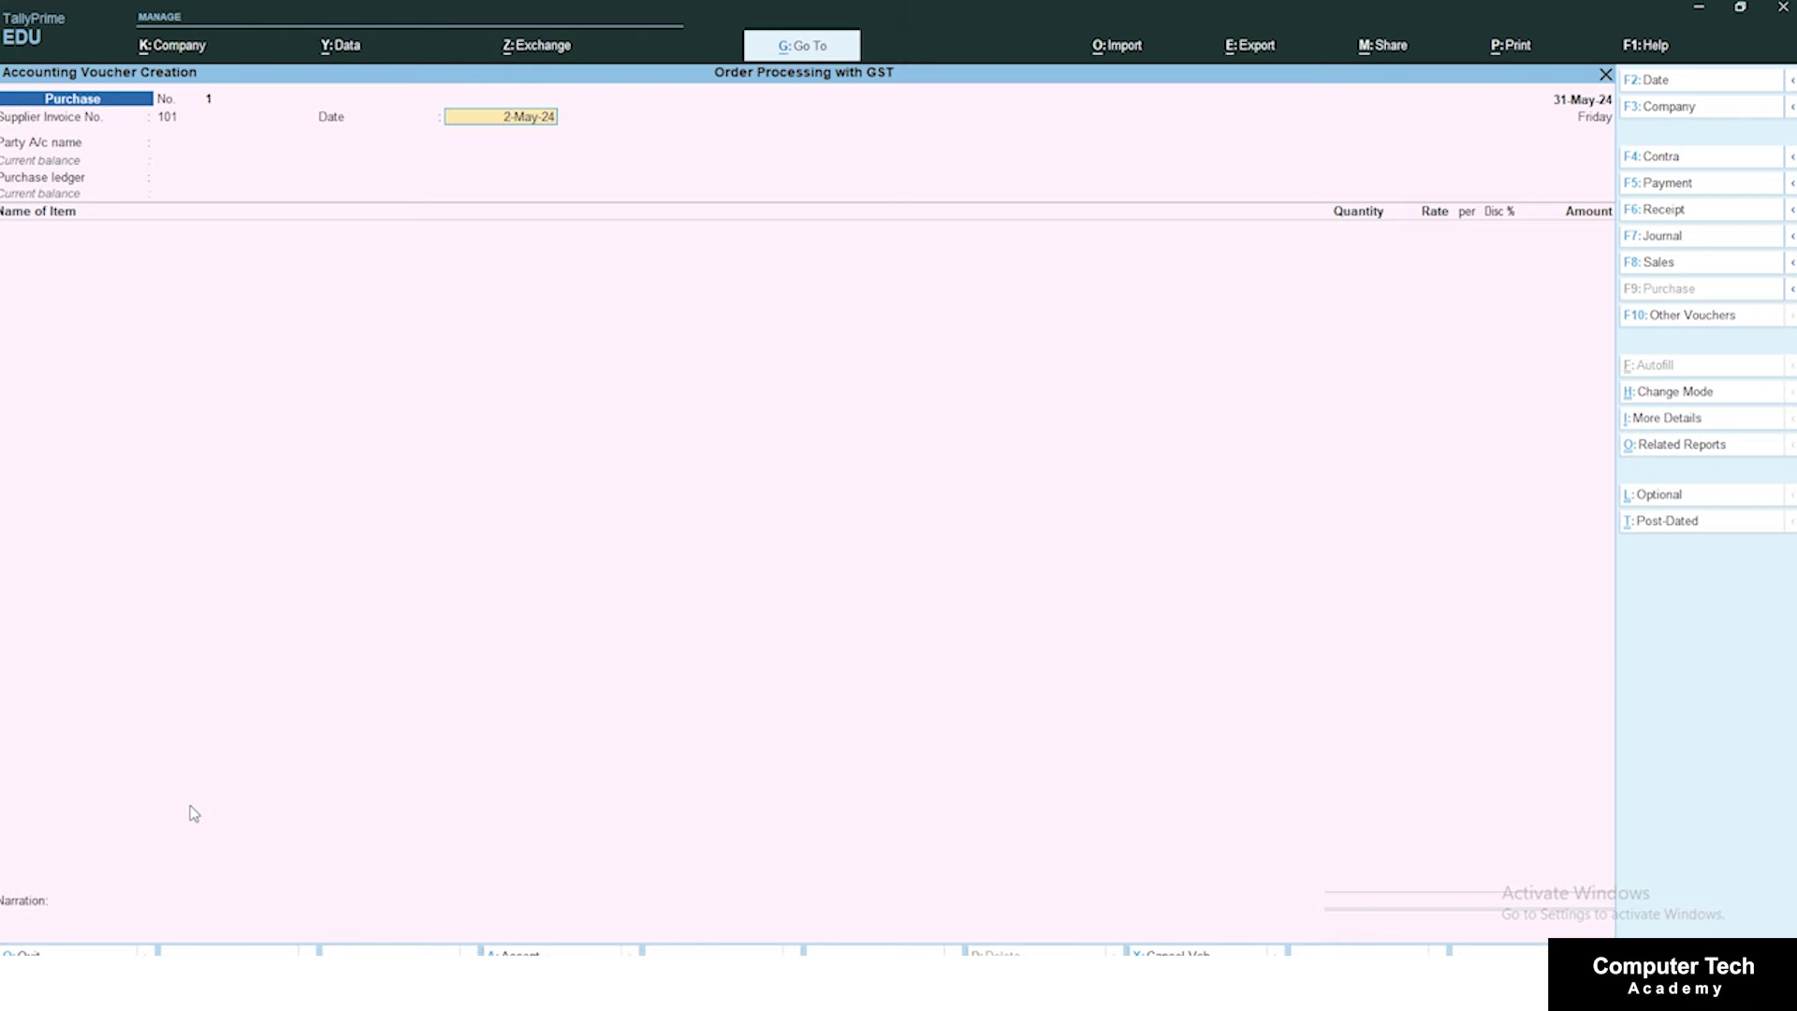
type("31")
key("Return")
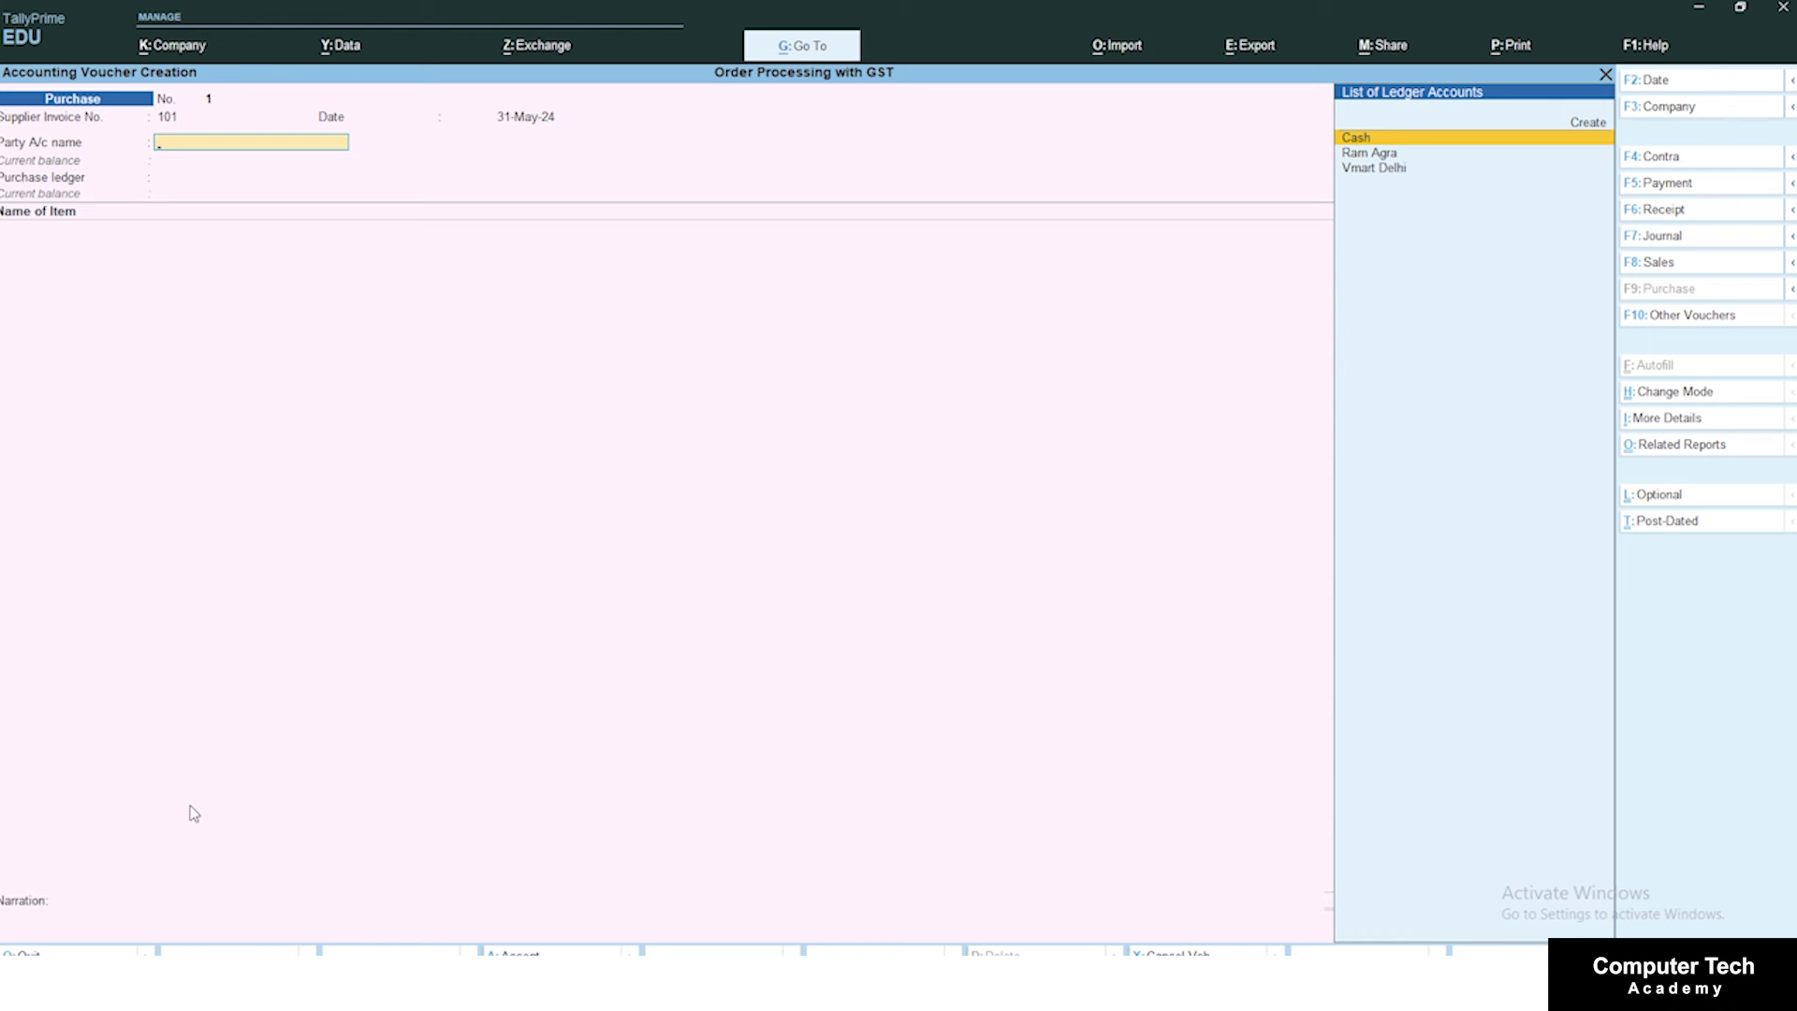
Step: Select Vmart Delhi as the purchase party and link the voucher to receipt note 101 dated 2-May-24
key("Down")
key("Down")
key("Return")
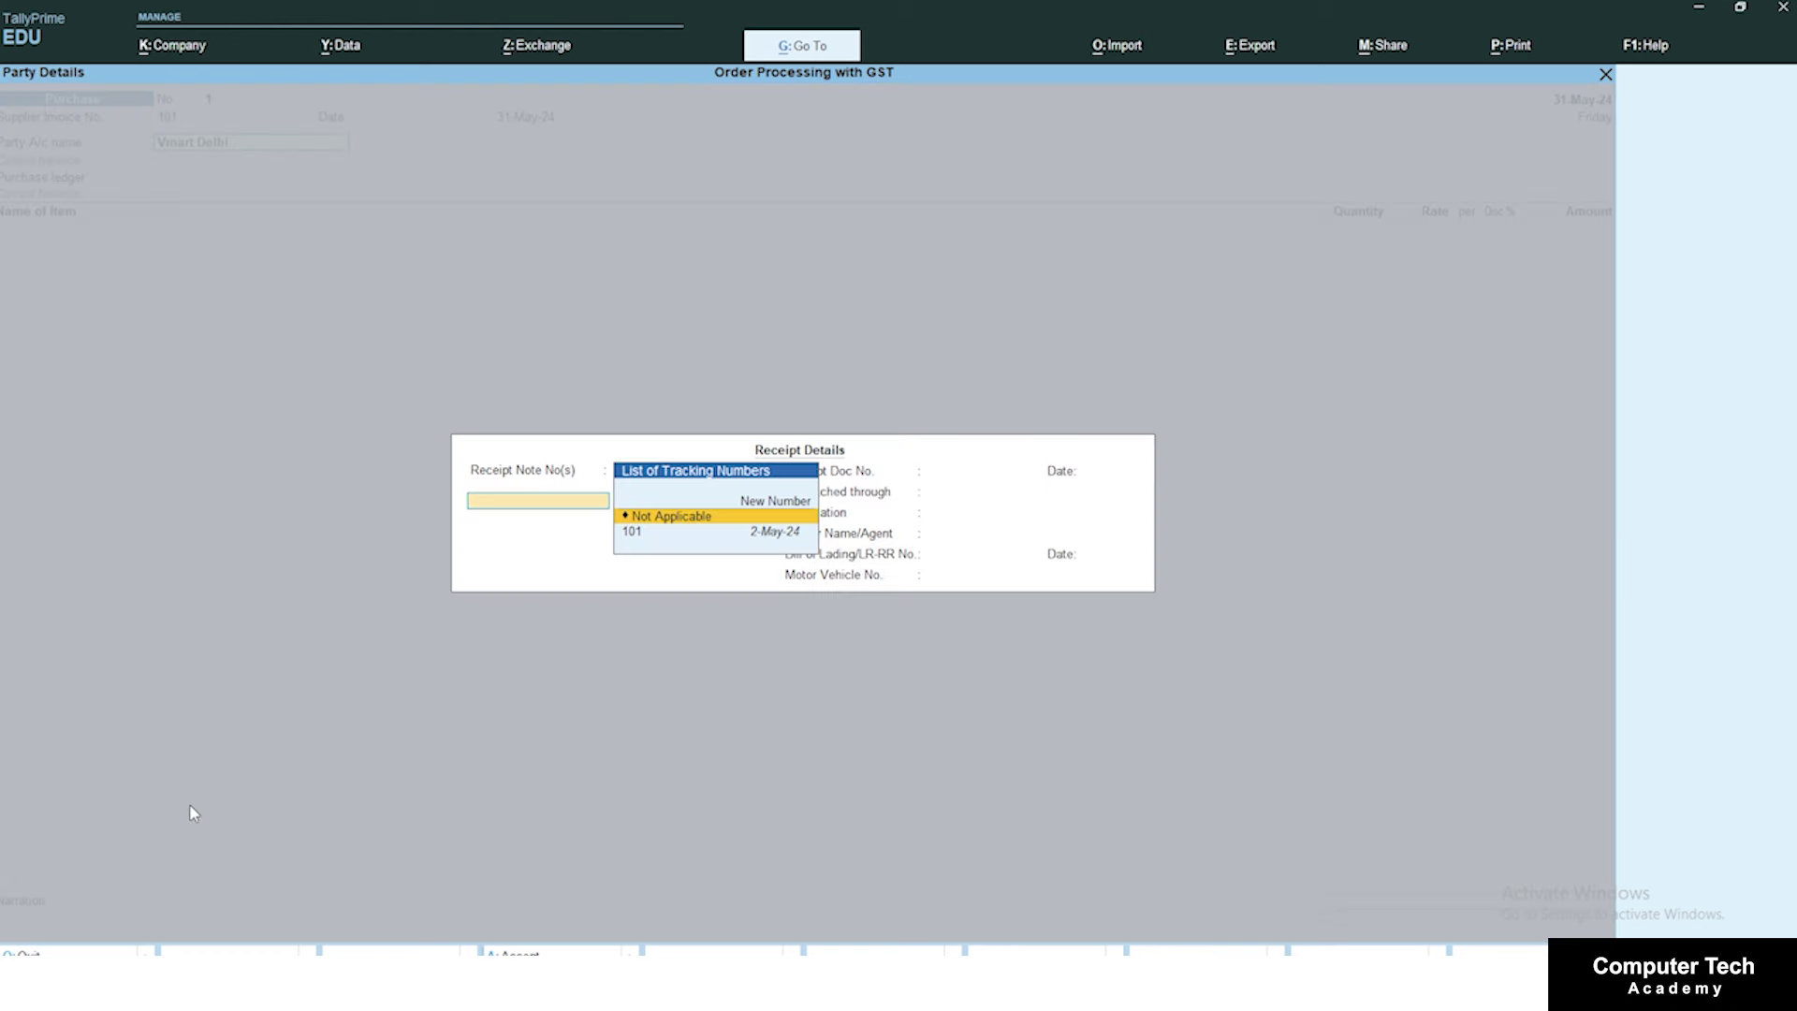
key("Down")
key("Return")
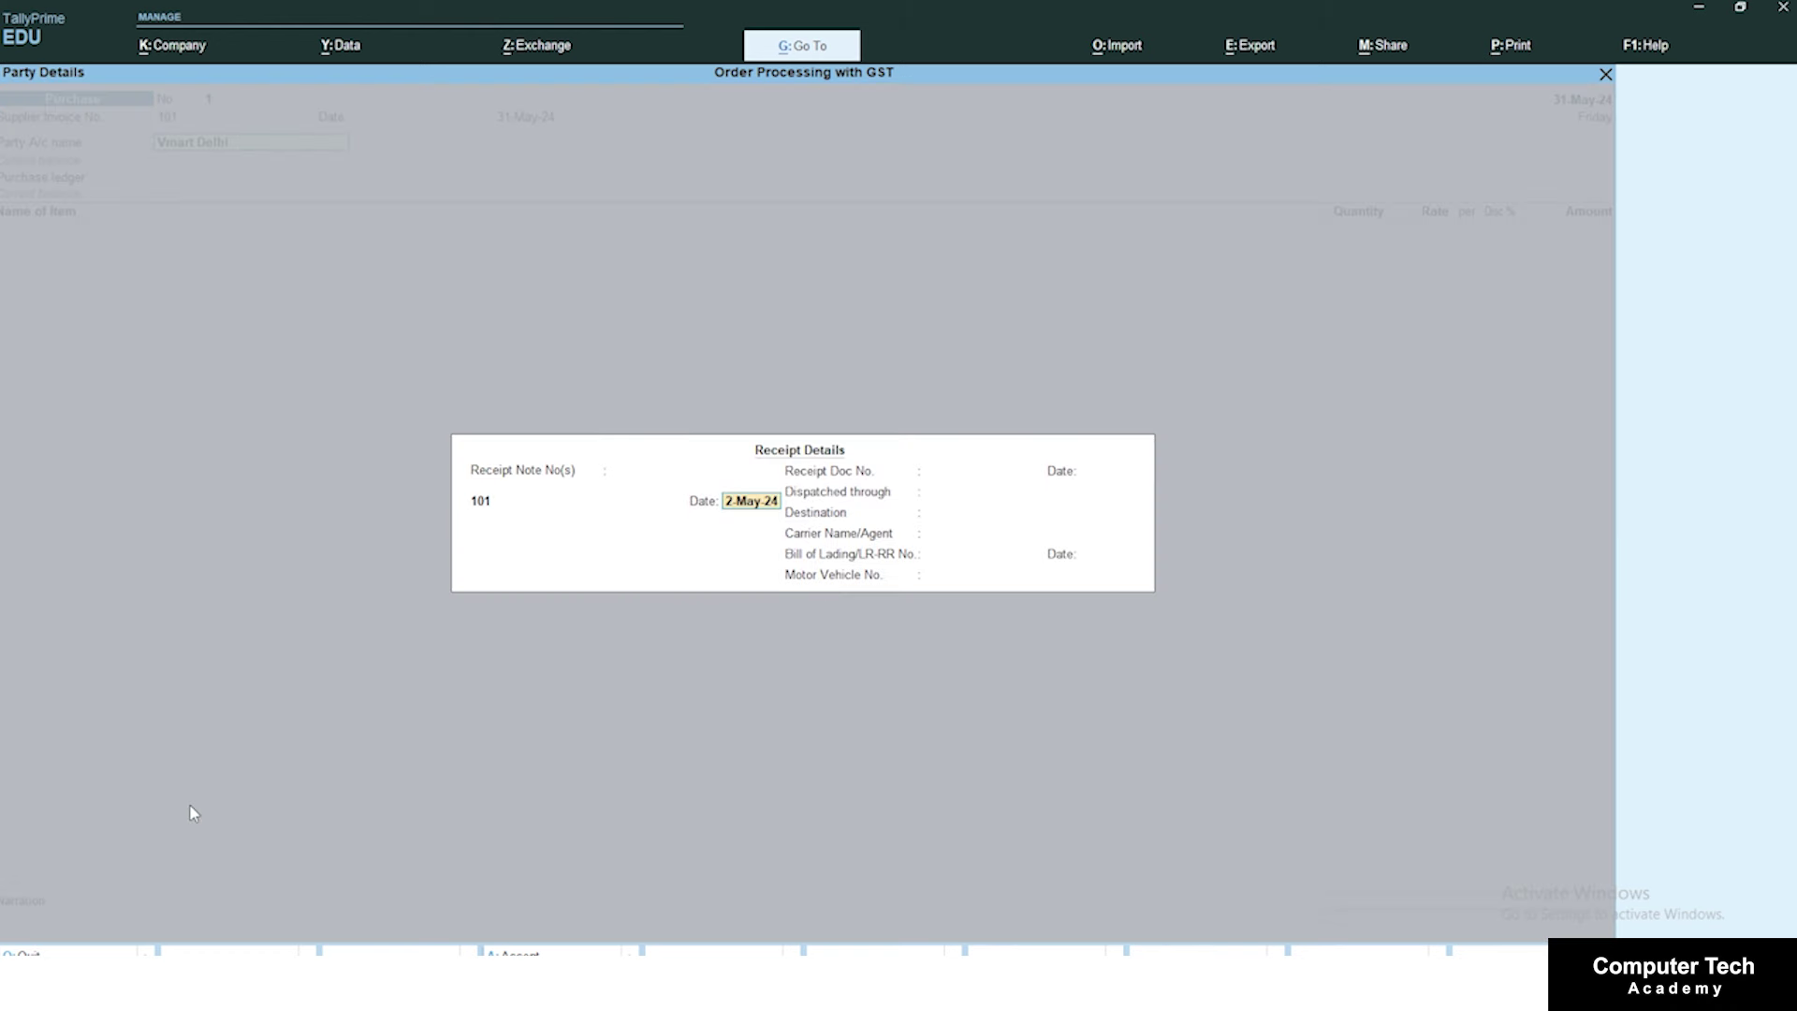
Step: Keep the receipt note date of 2-May-24 and accept the receipt details with the document, dispatch and carrier fields blank
key("Return")
key("Return")
key("Return")
key("Return")
key("Return")
key("Return")
key("Return")
key("Return")
key("Return")
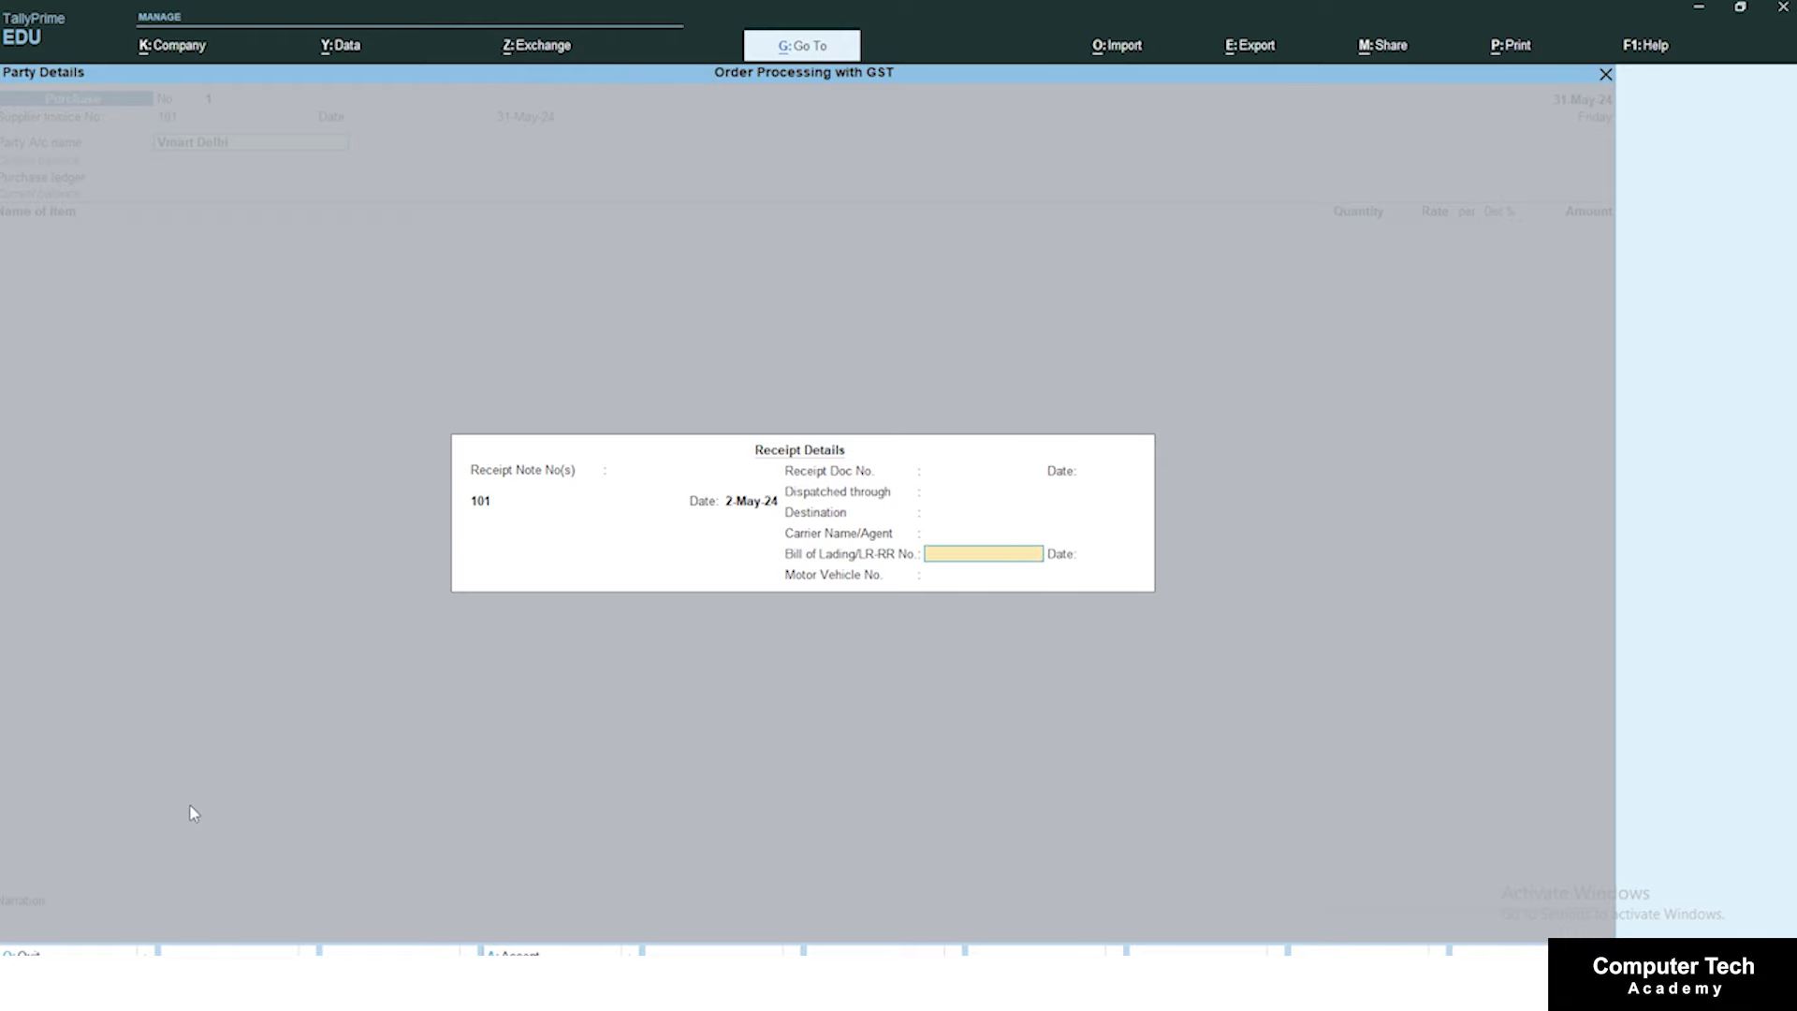
key("Return")
key("Return")
Step: Accept the remaining supplier details and keep Goods Purchase as the purchase voucher's ledger
key("Return")
key("Return")
key("Return")
key("Return")
key("Return")
key("Return")
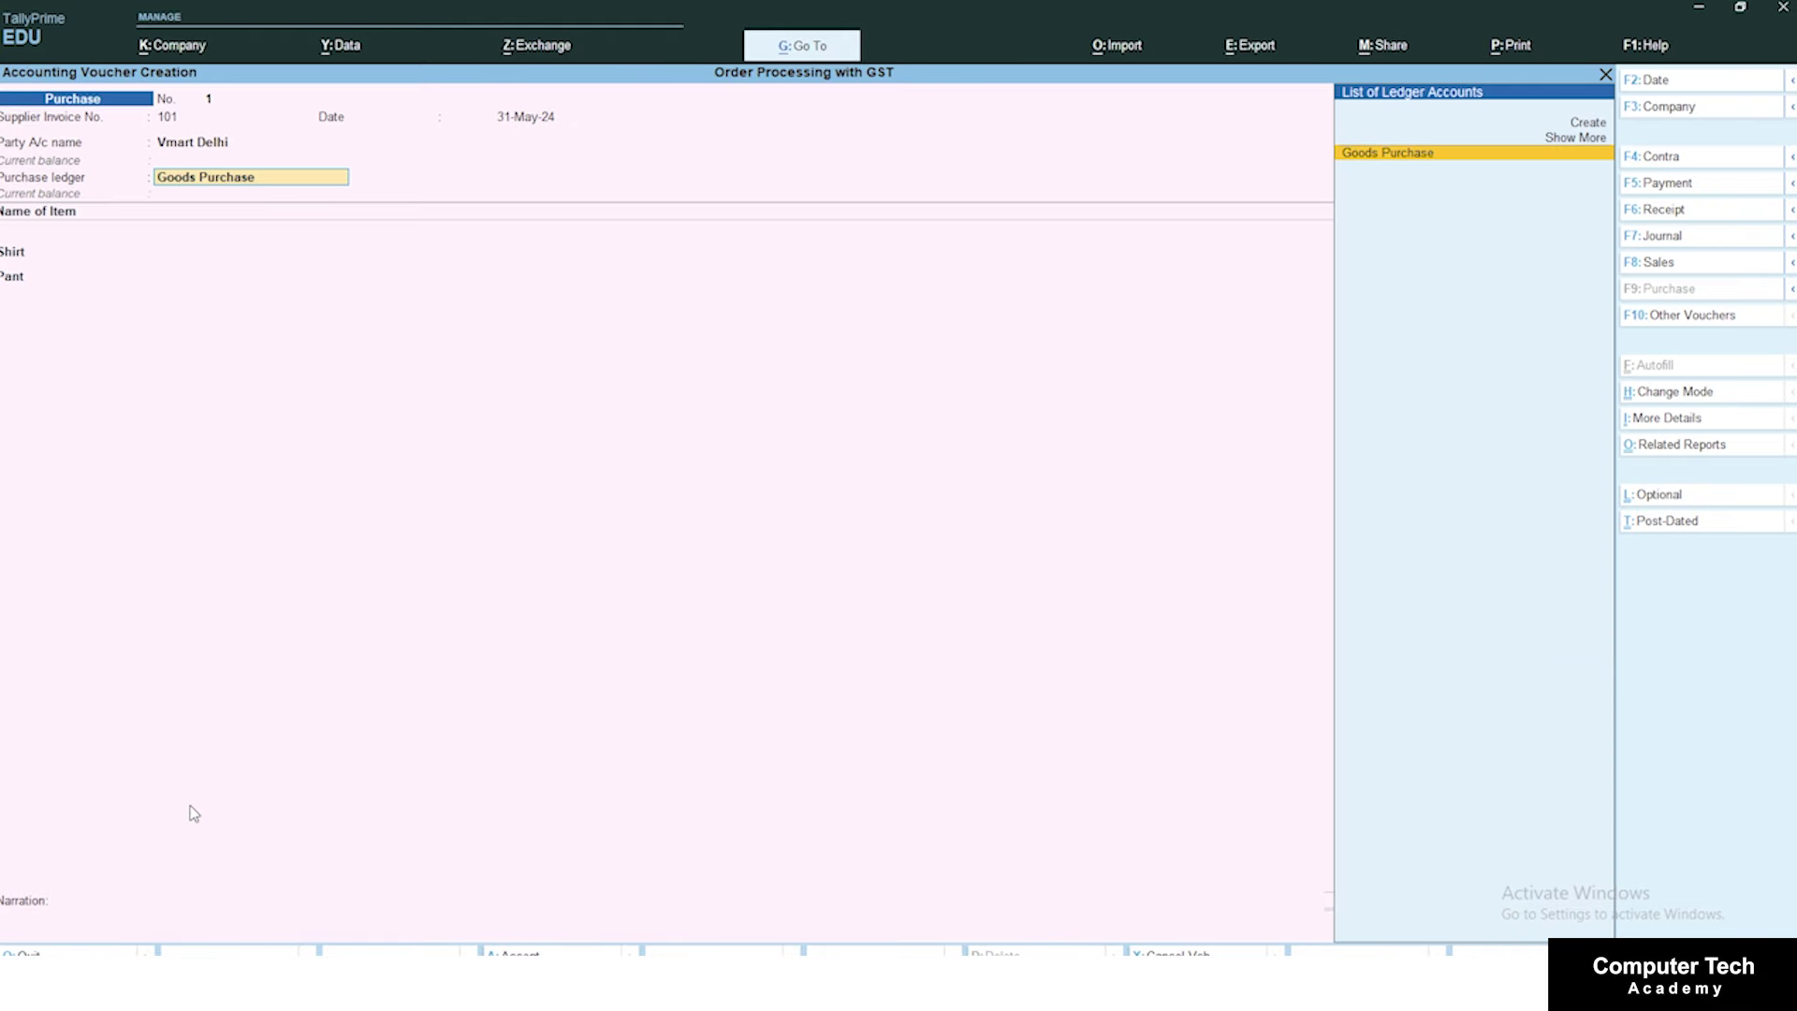
key("Return")
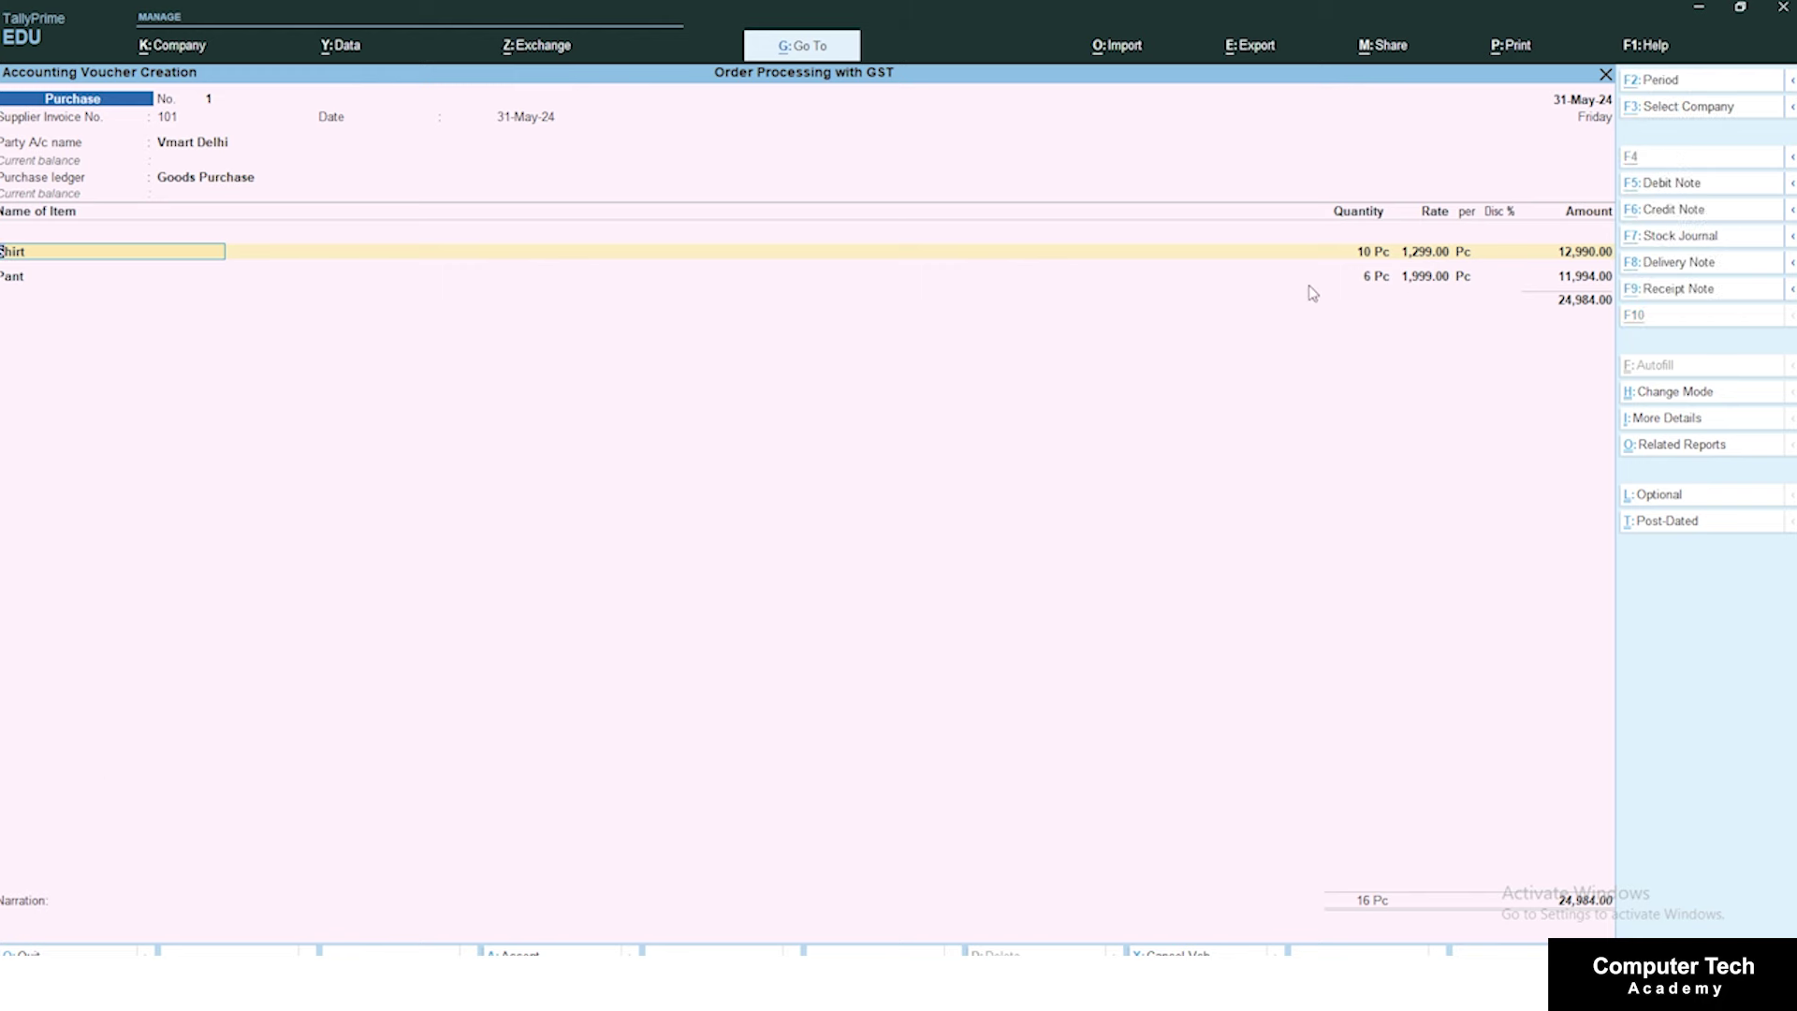
Step: Apply a 15% discount to the purchase voucher's Shirt line, keeping tracking number 101, 10 Pc and the 1,299.00 rate
key("alt+Tab")
key("alt+Tab")
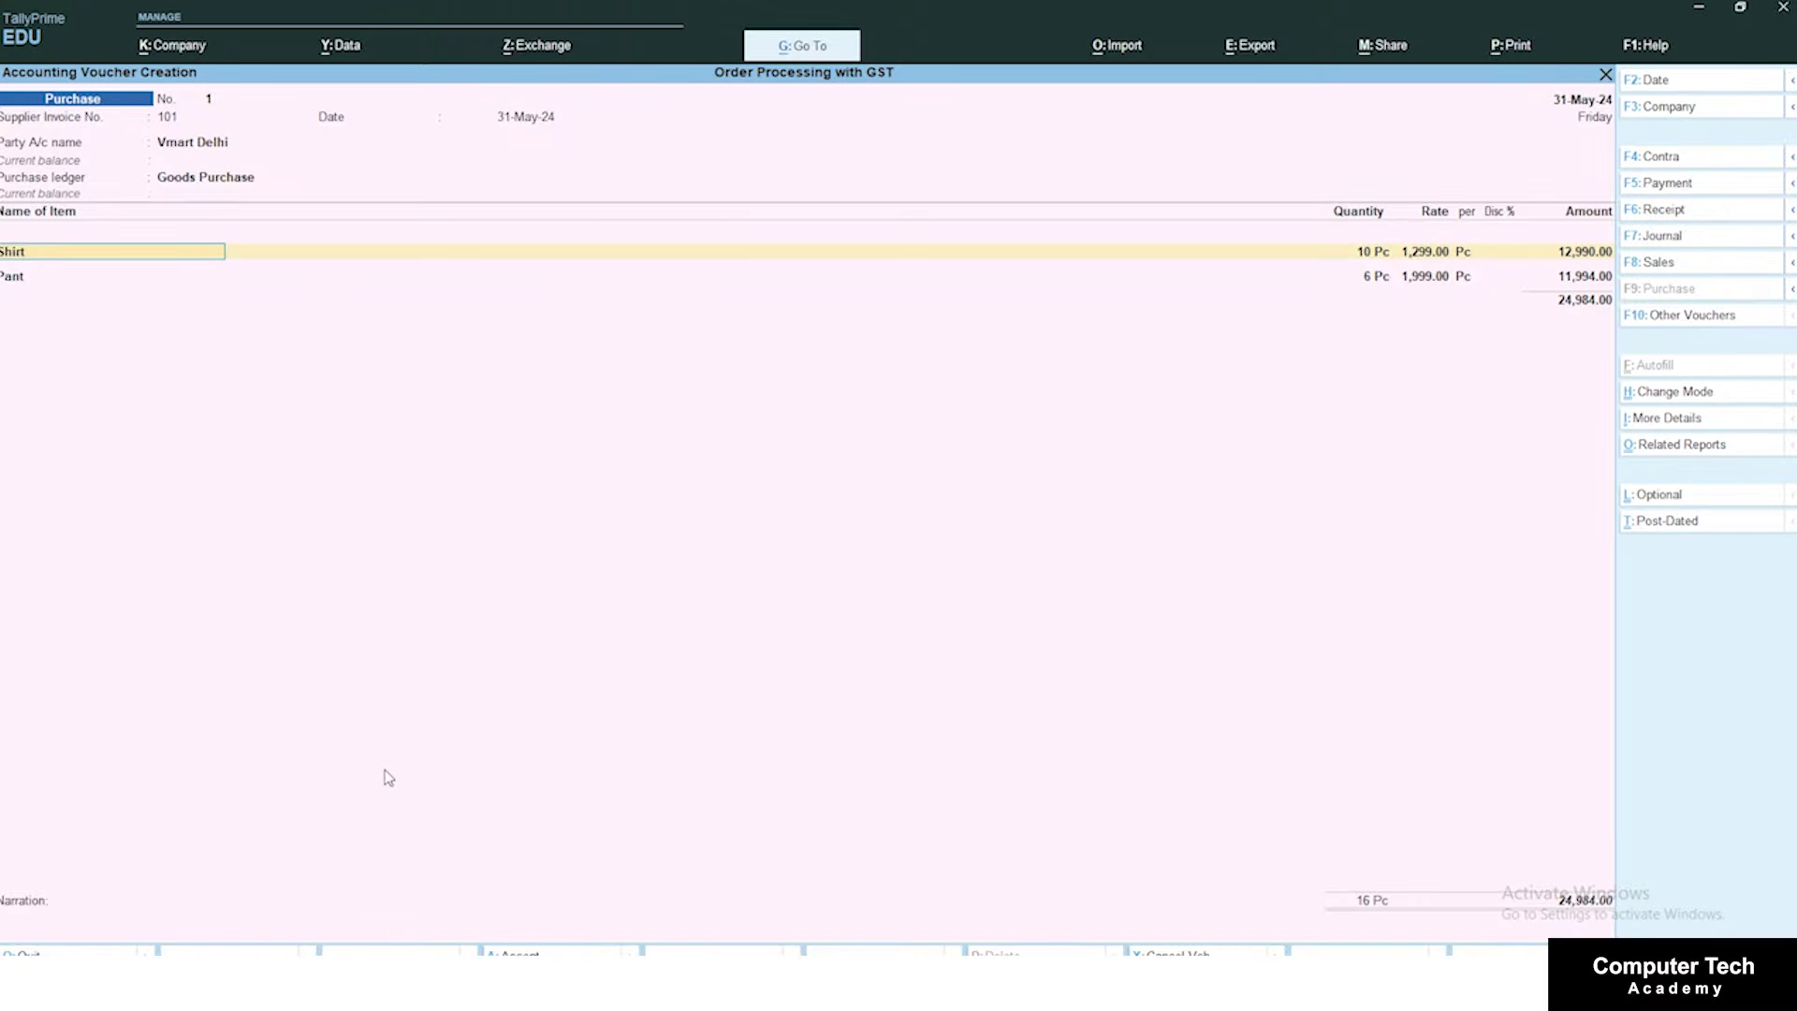
key("Return")
key("Return")
key("Return")
key("Return")
key("Return")
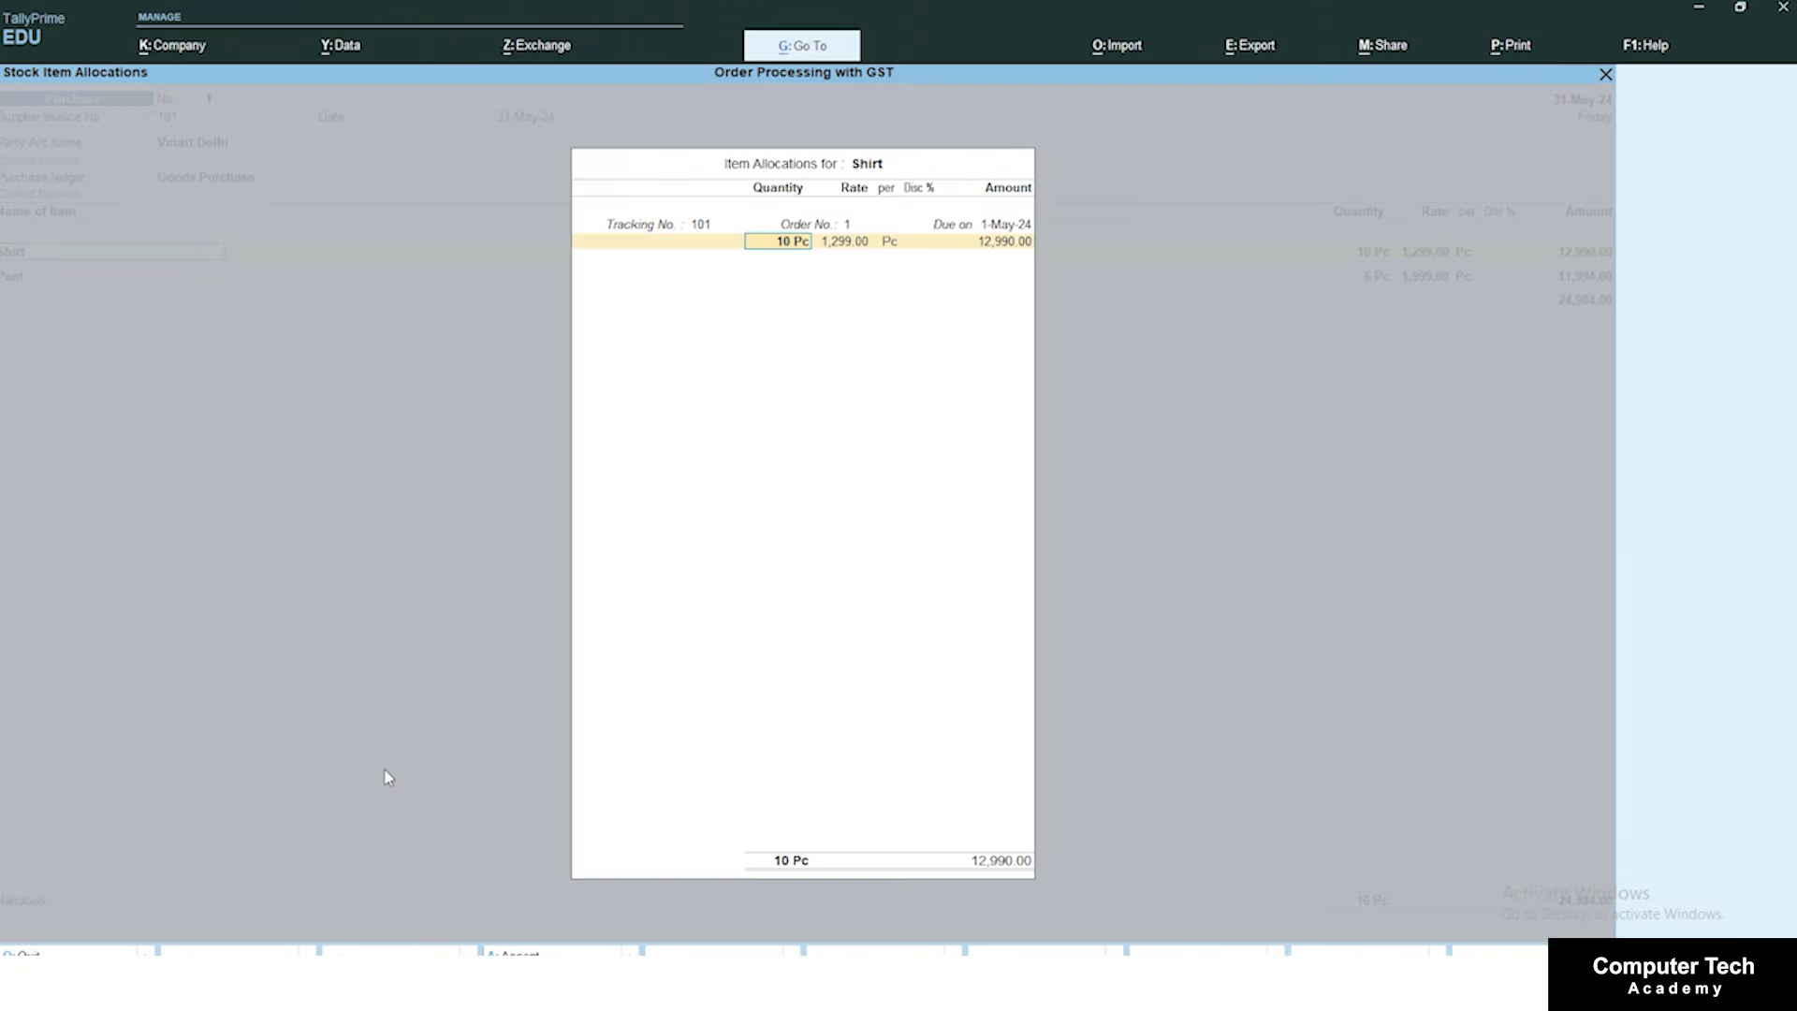
key("alt+Tab")
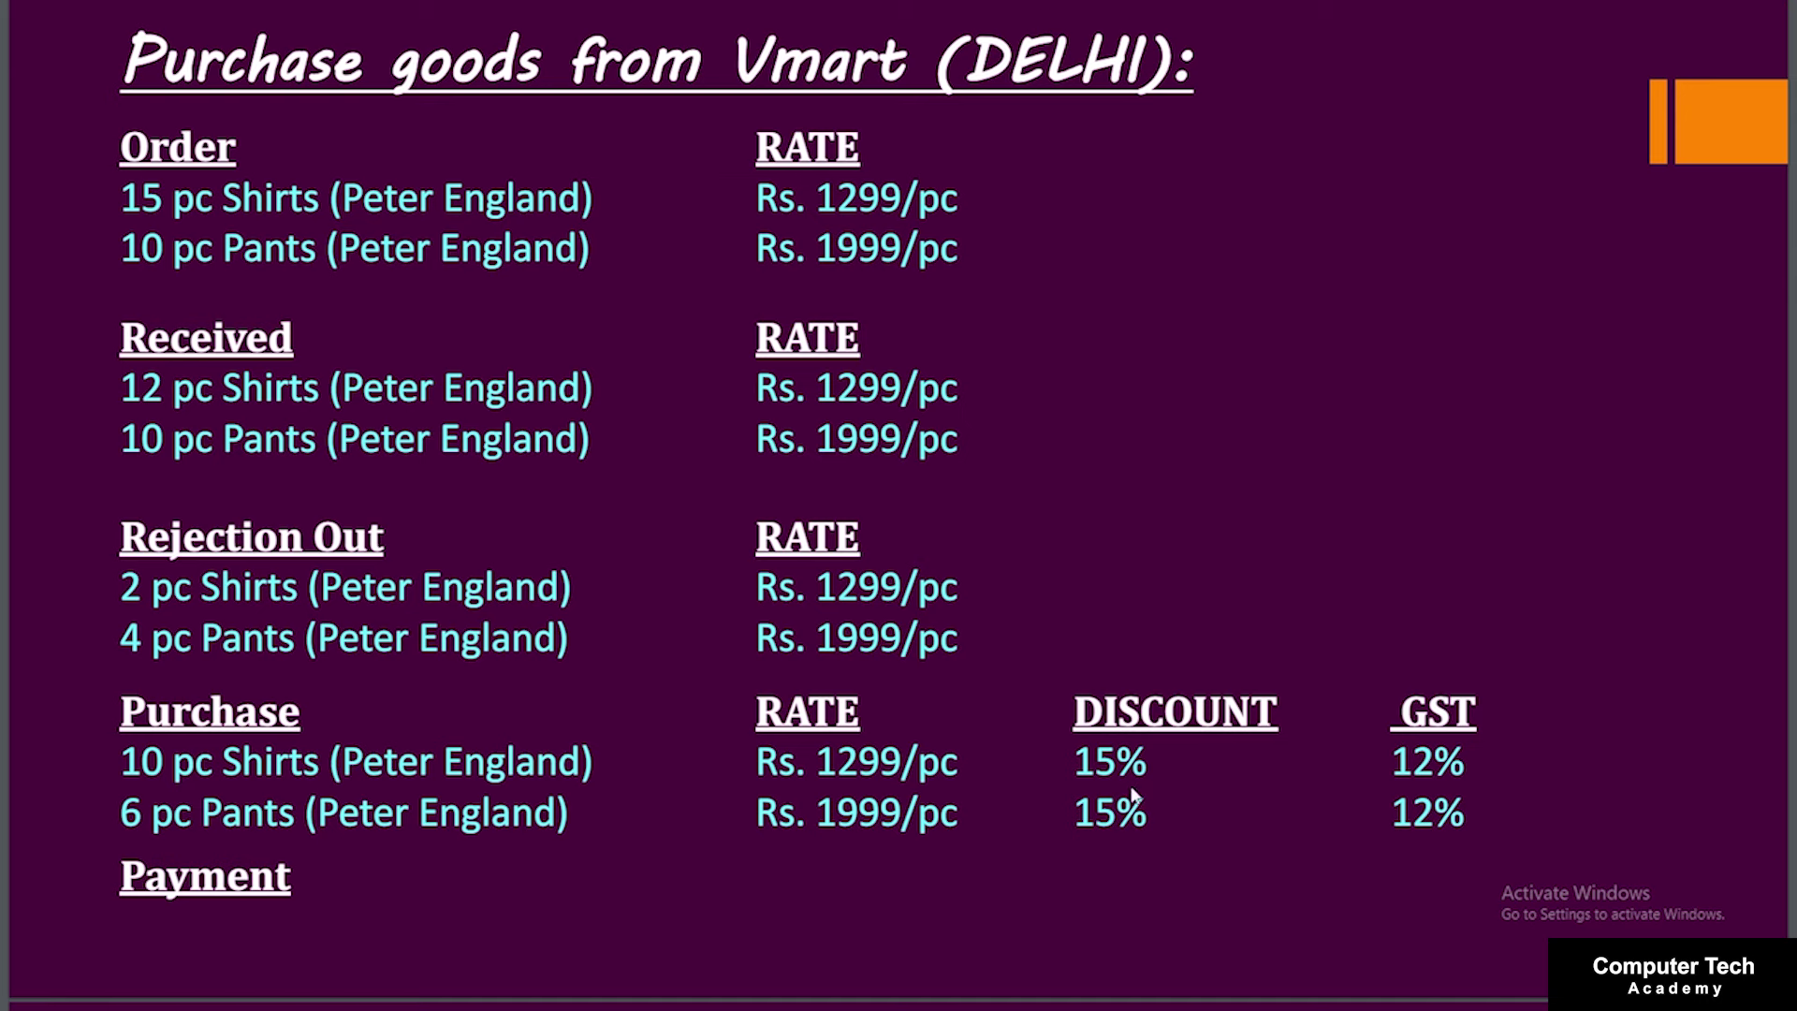
key("alt+Tab")
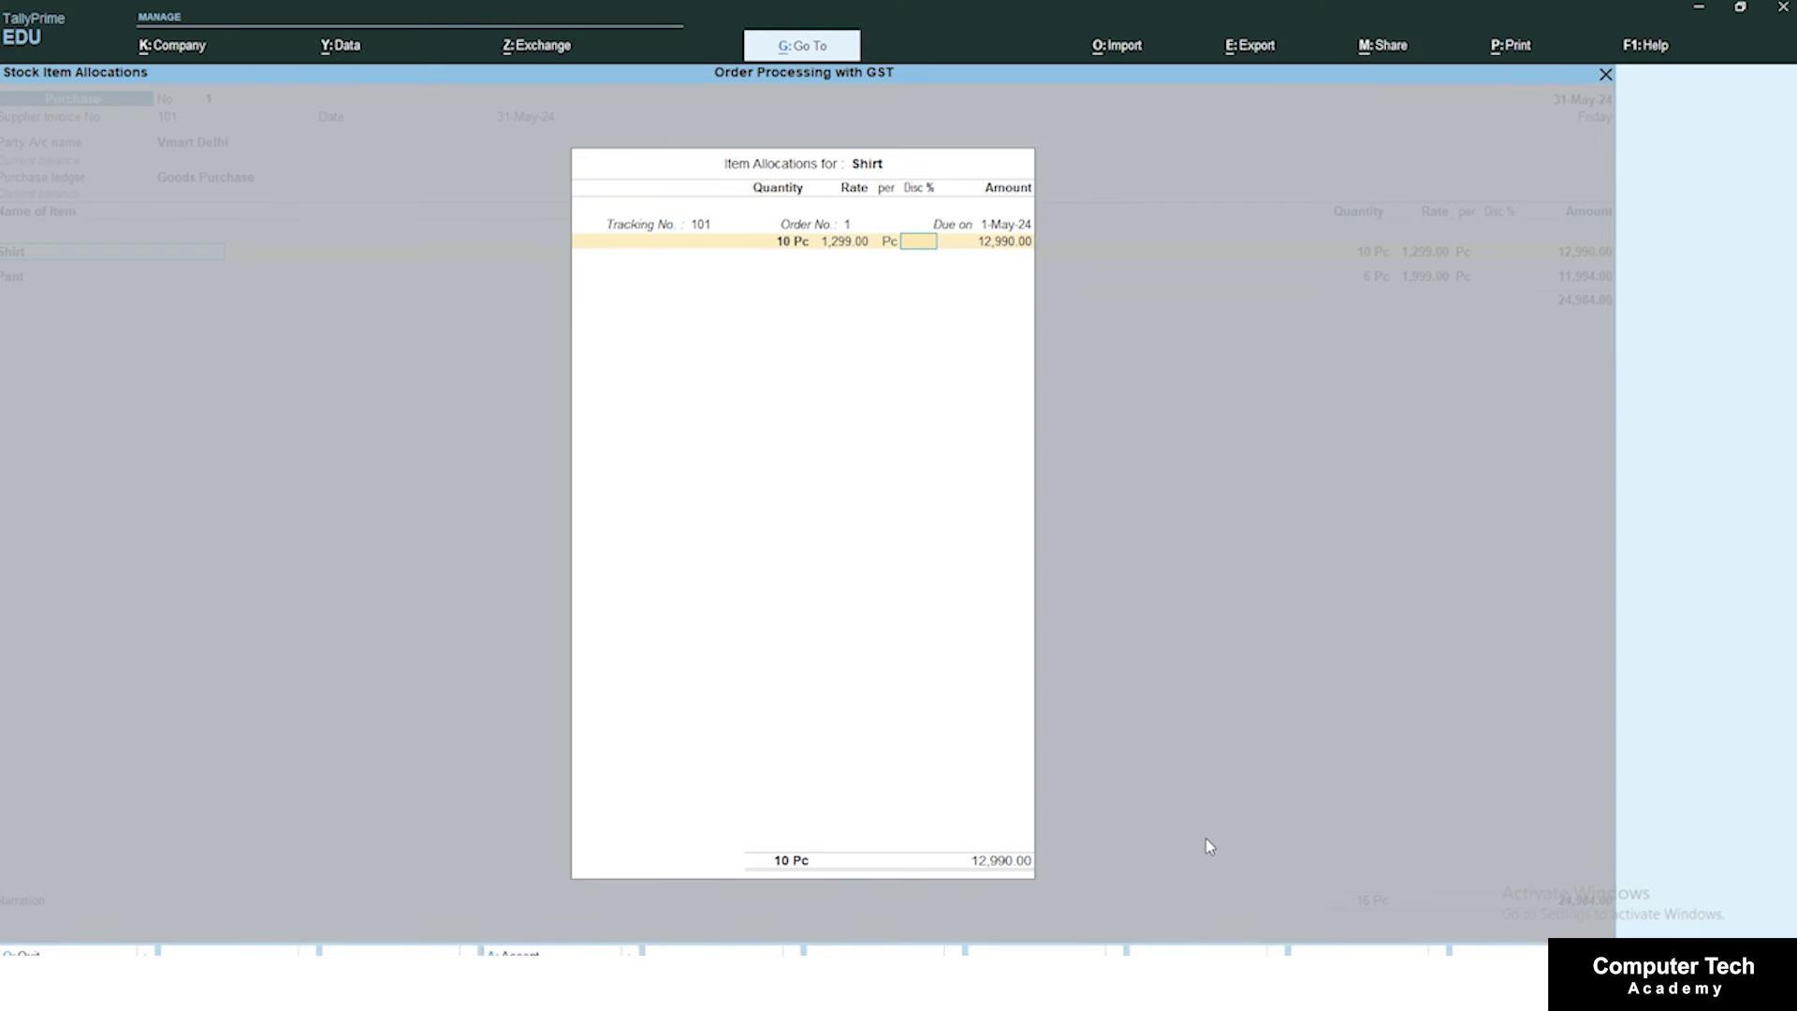
type("5")
key("Return")
key("Return")
key("Return")
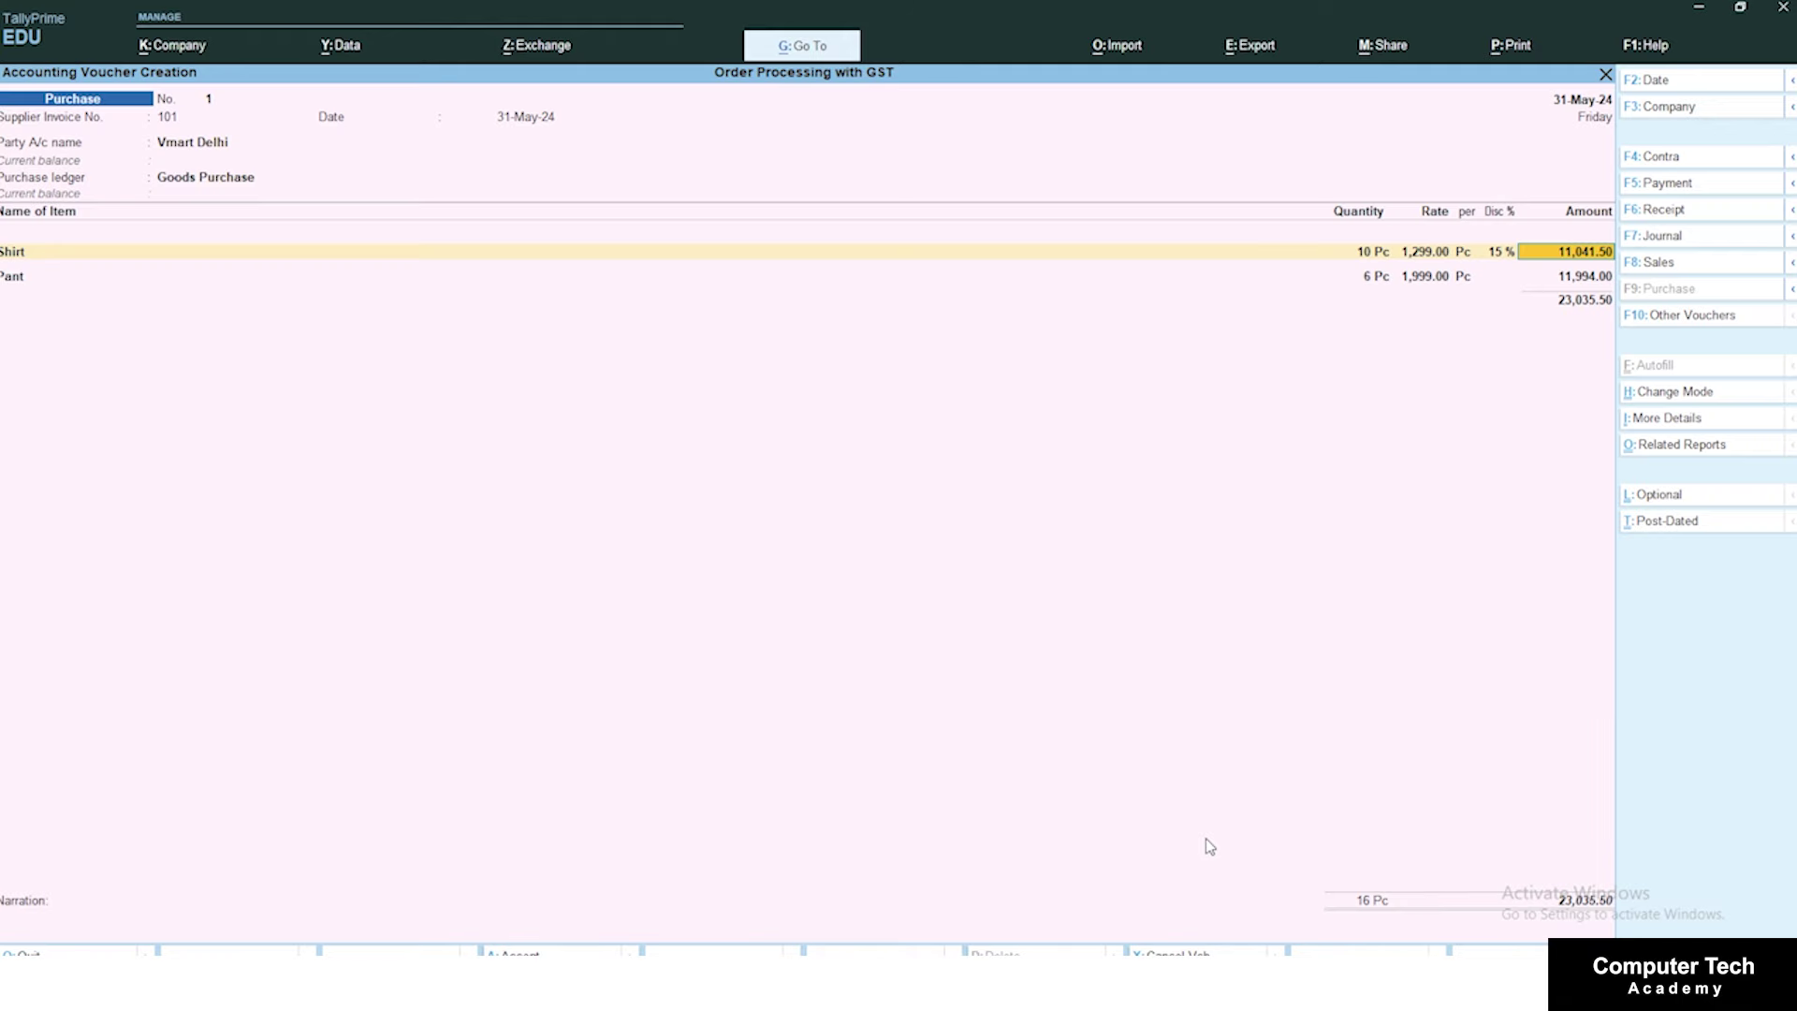
Step: Apply a 15% discount to the Pant line, keeping tracking number 101, 6 Pc and the 1,999.00 rate
key("Return")
key("Return")
key("Return")
key("Return")
key("Return")
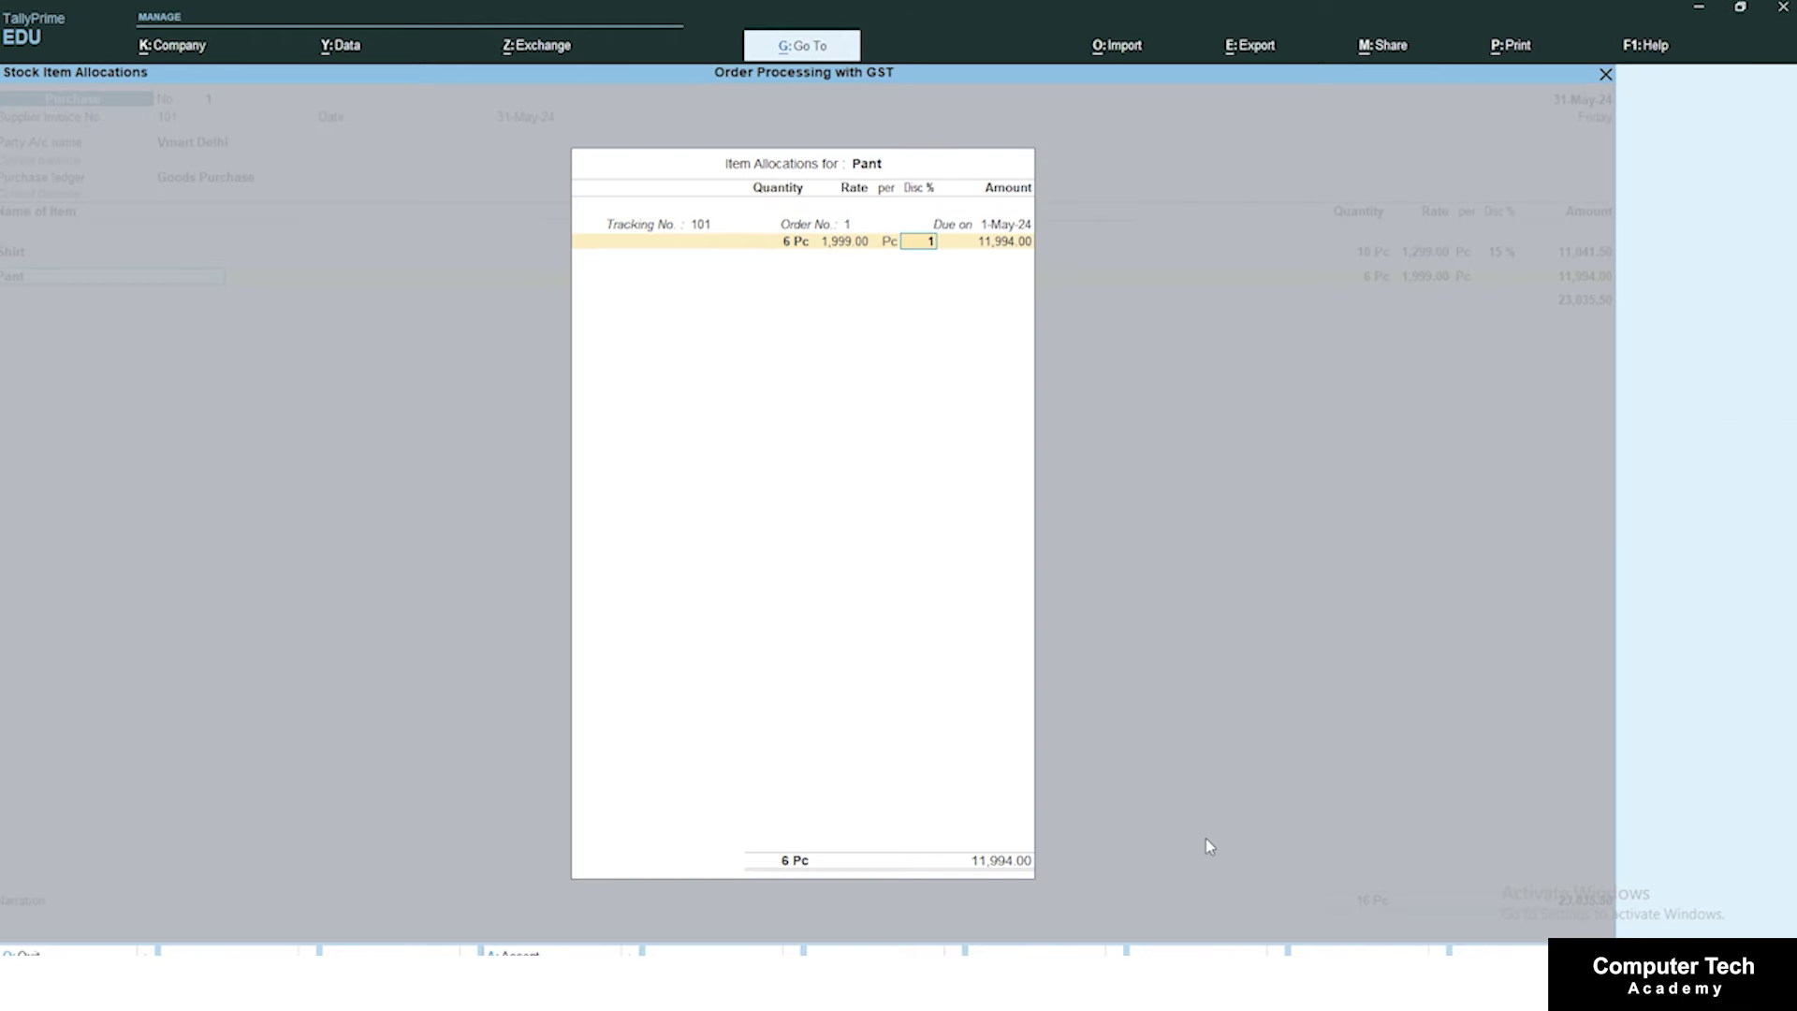
type("5")
key("Return")
key("Return")
key("Return")
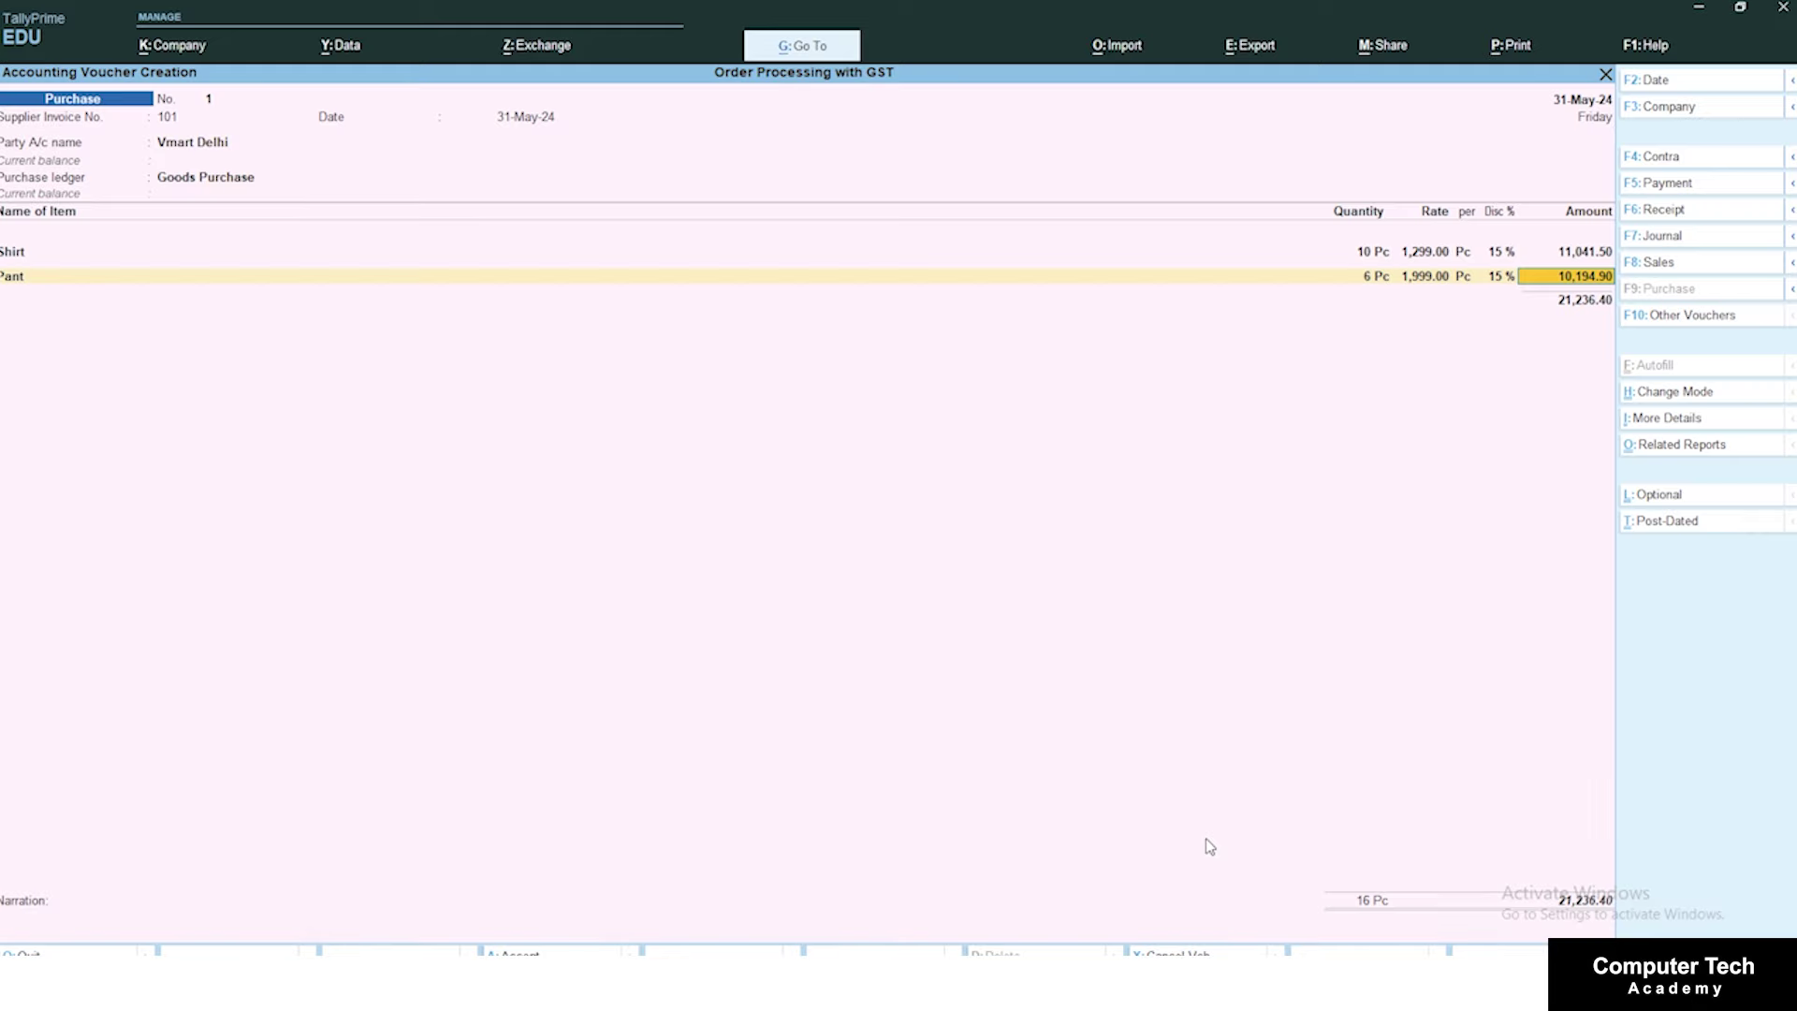
key("Return")
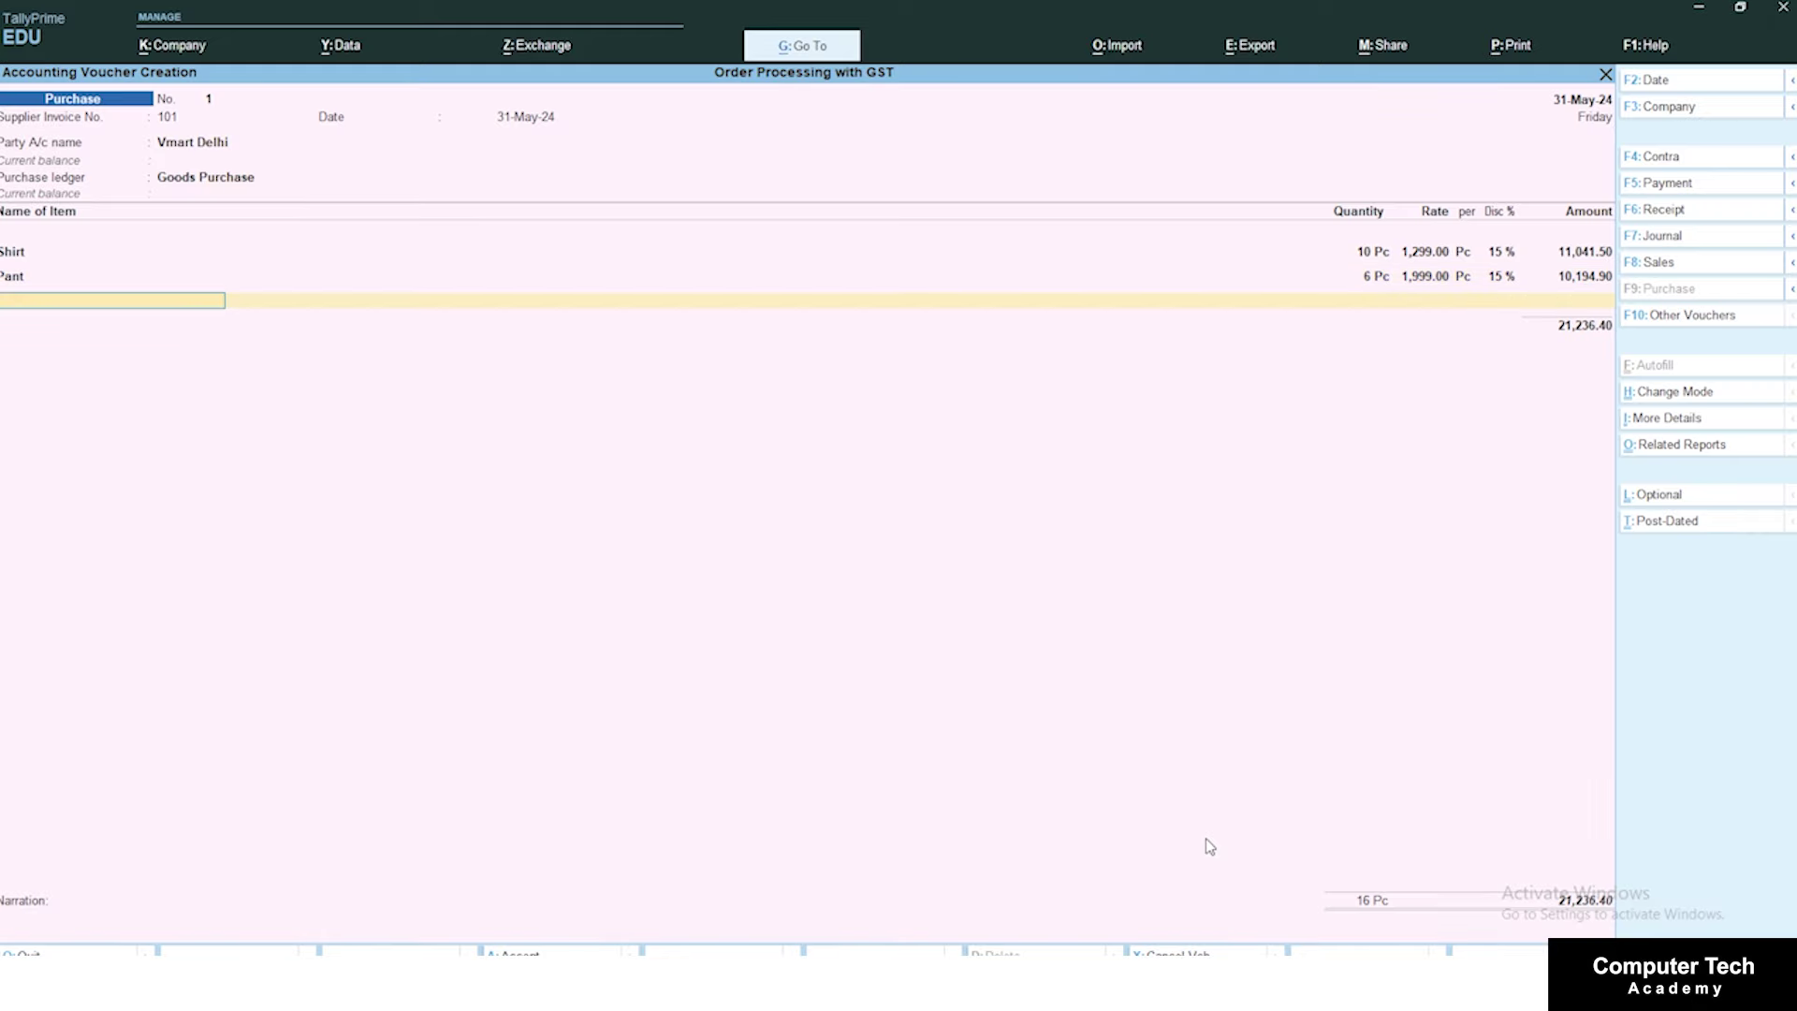
Step: End the stock item list and add the IGST ledger with its calculated tax amount to the purchase voucher
key("alt+Tab")
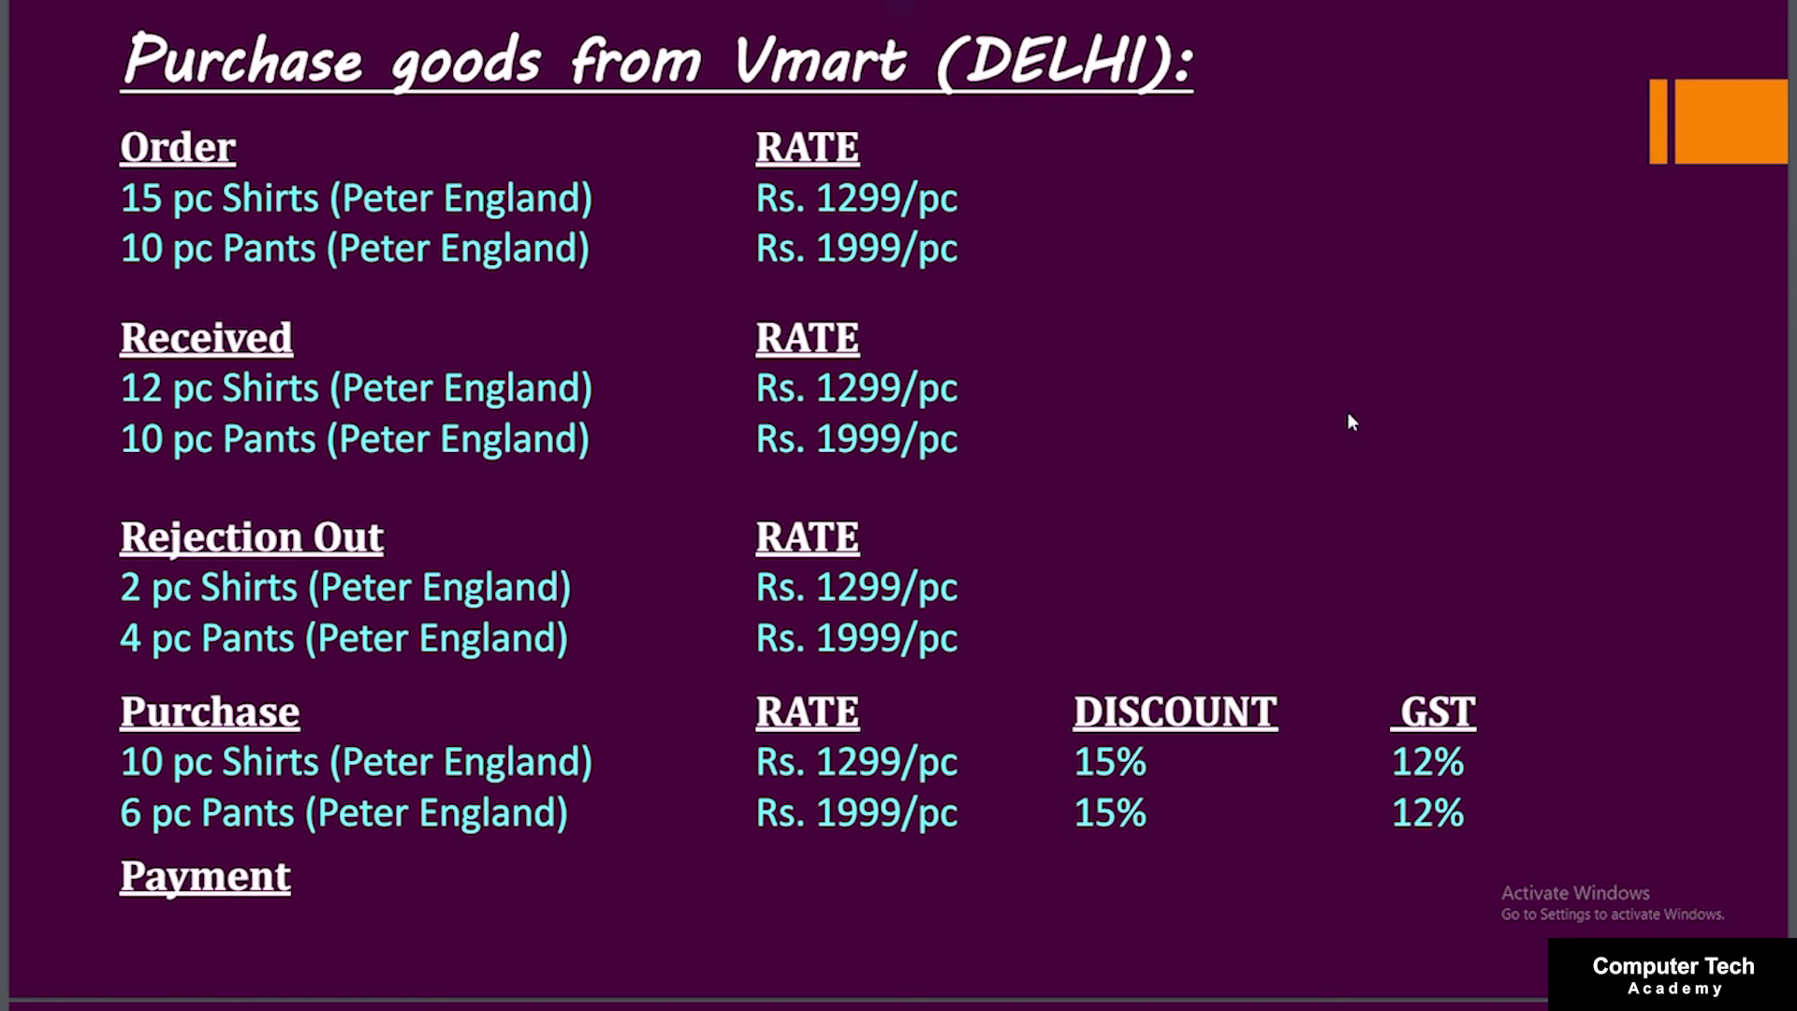
key("alt+Tab")
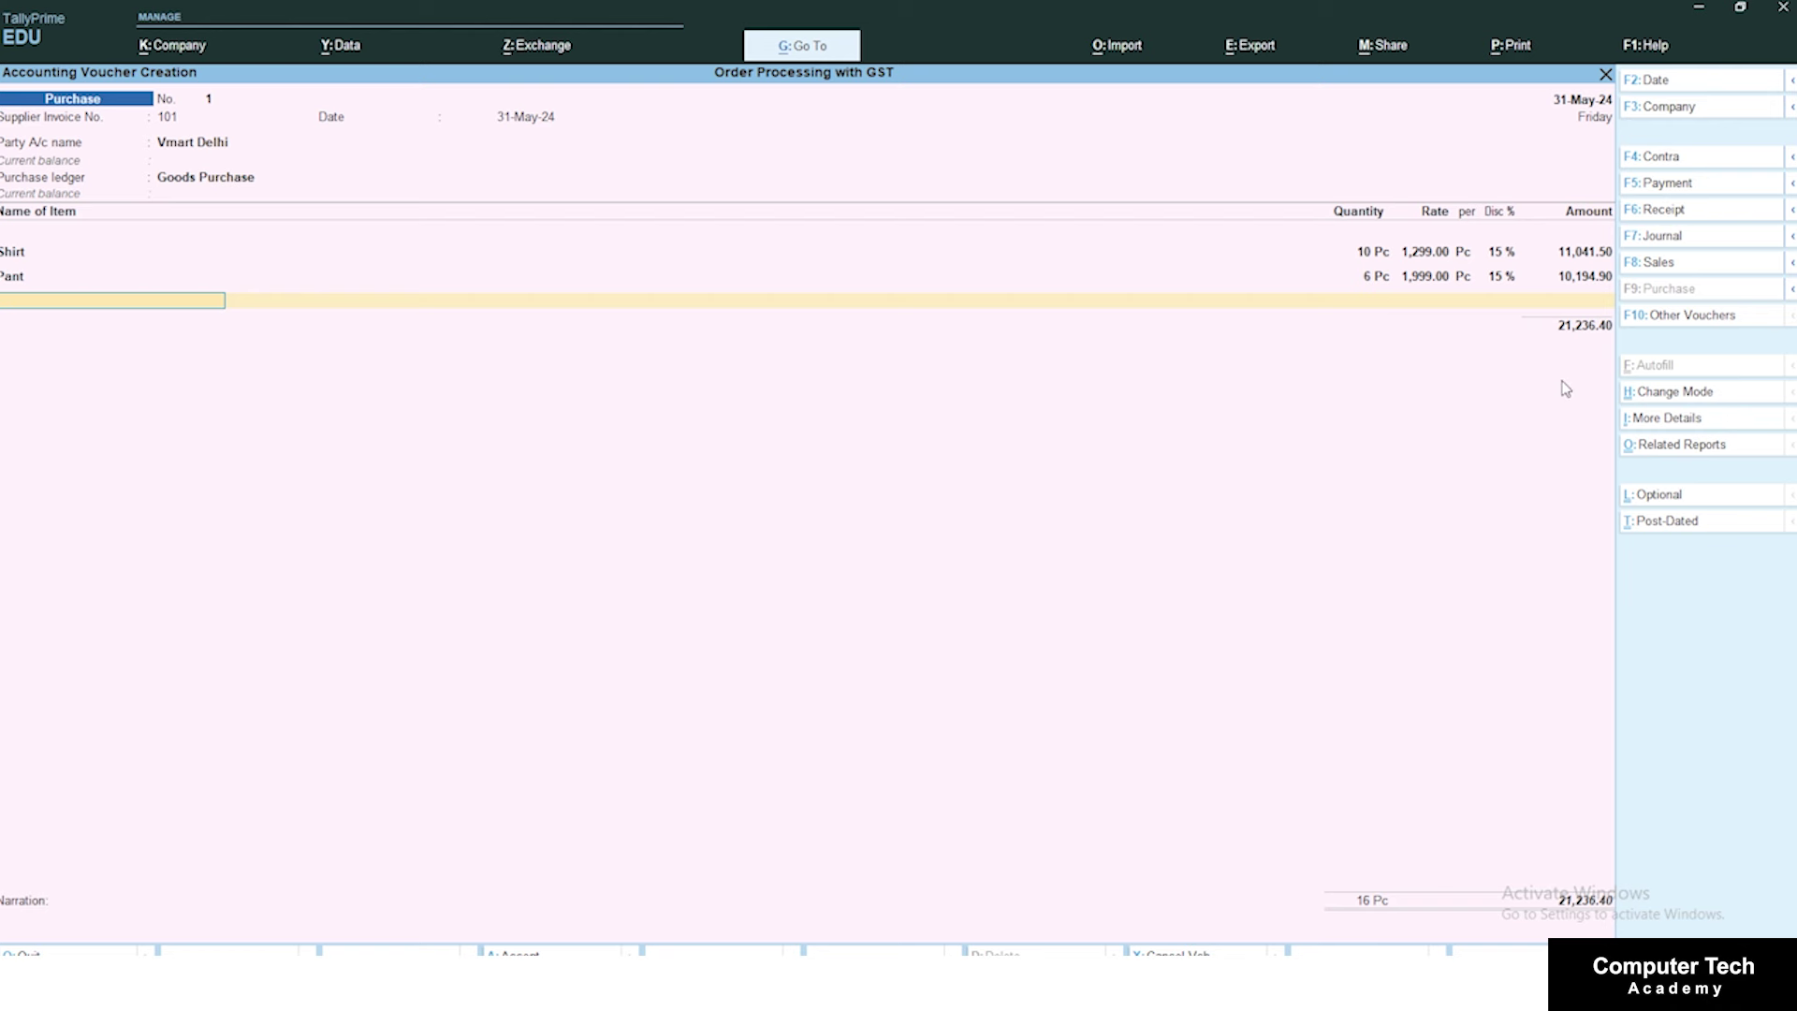
key("Return")
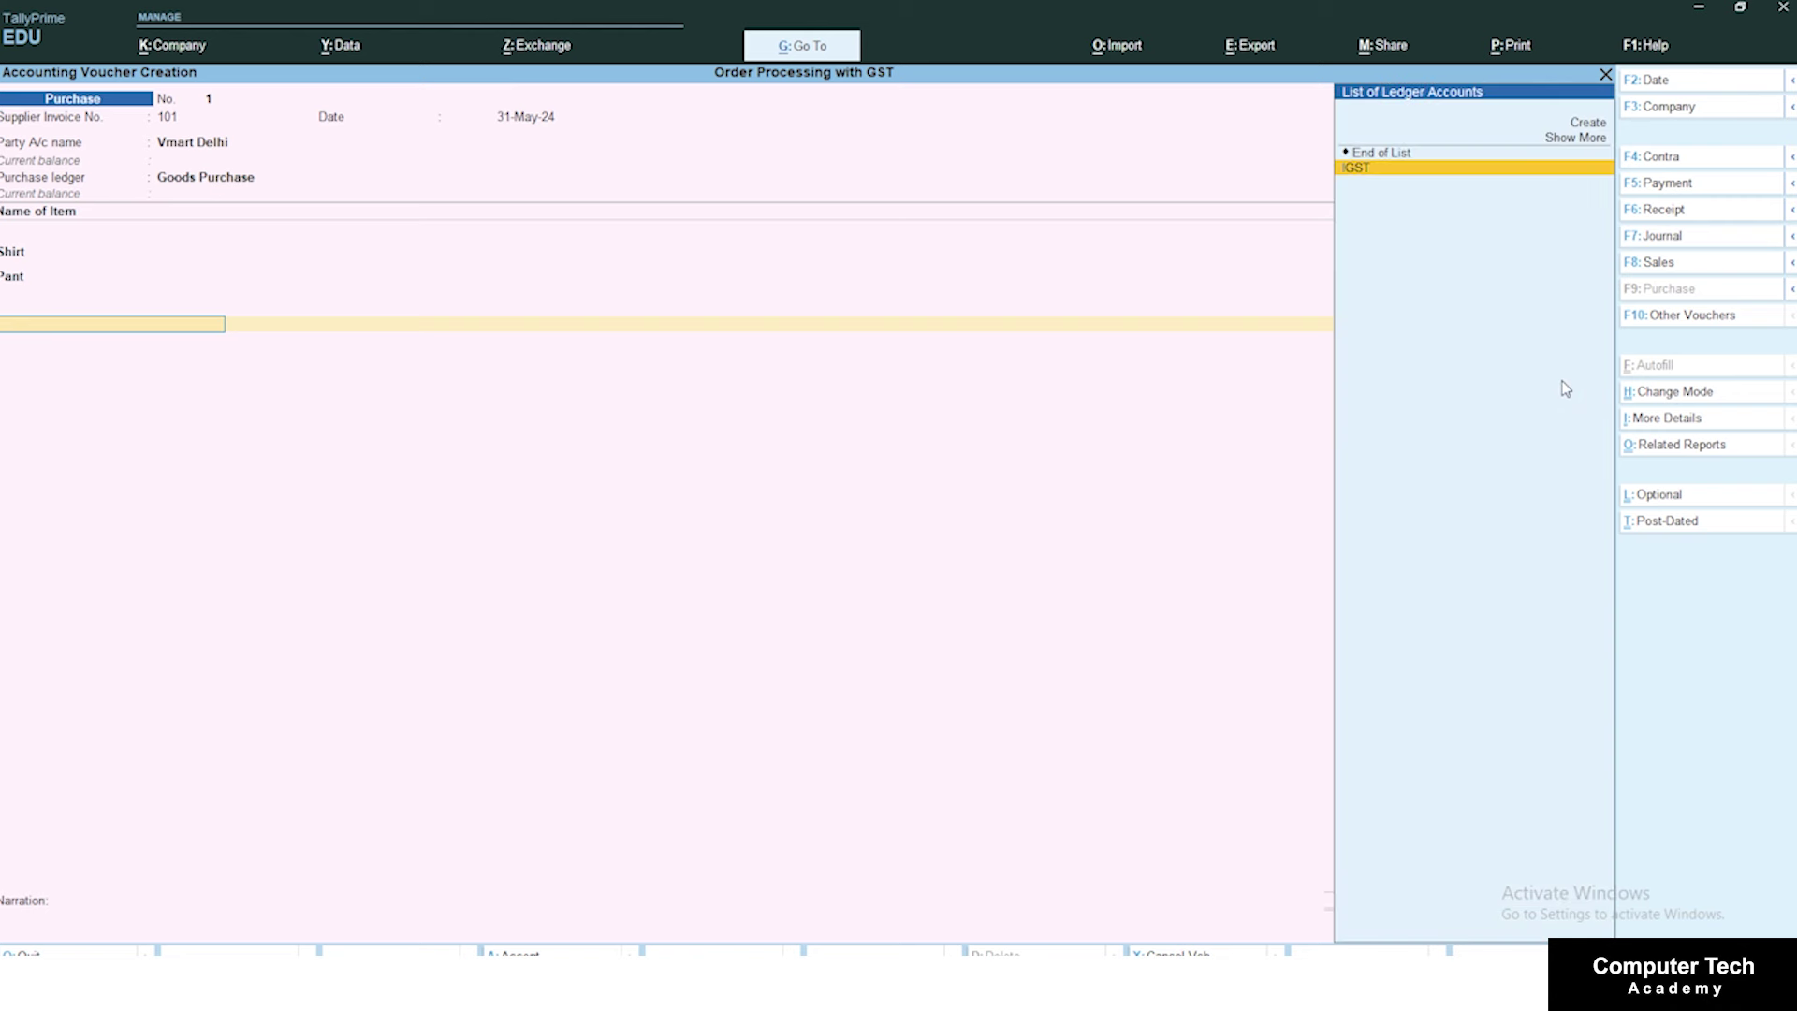
key("Return")
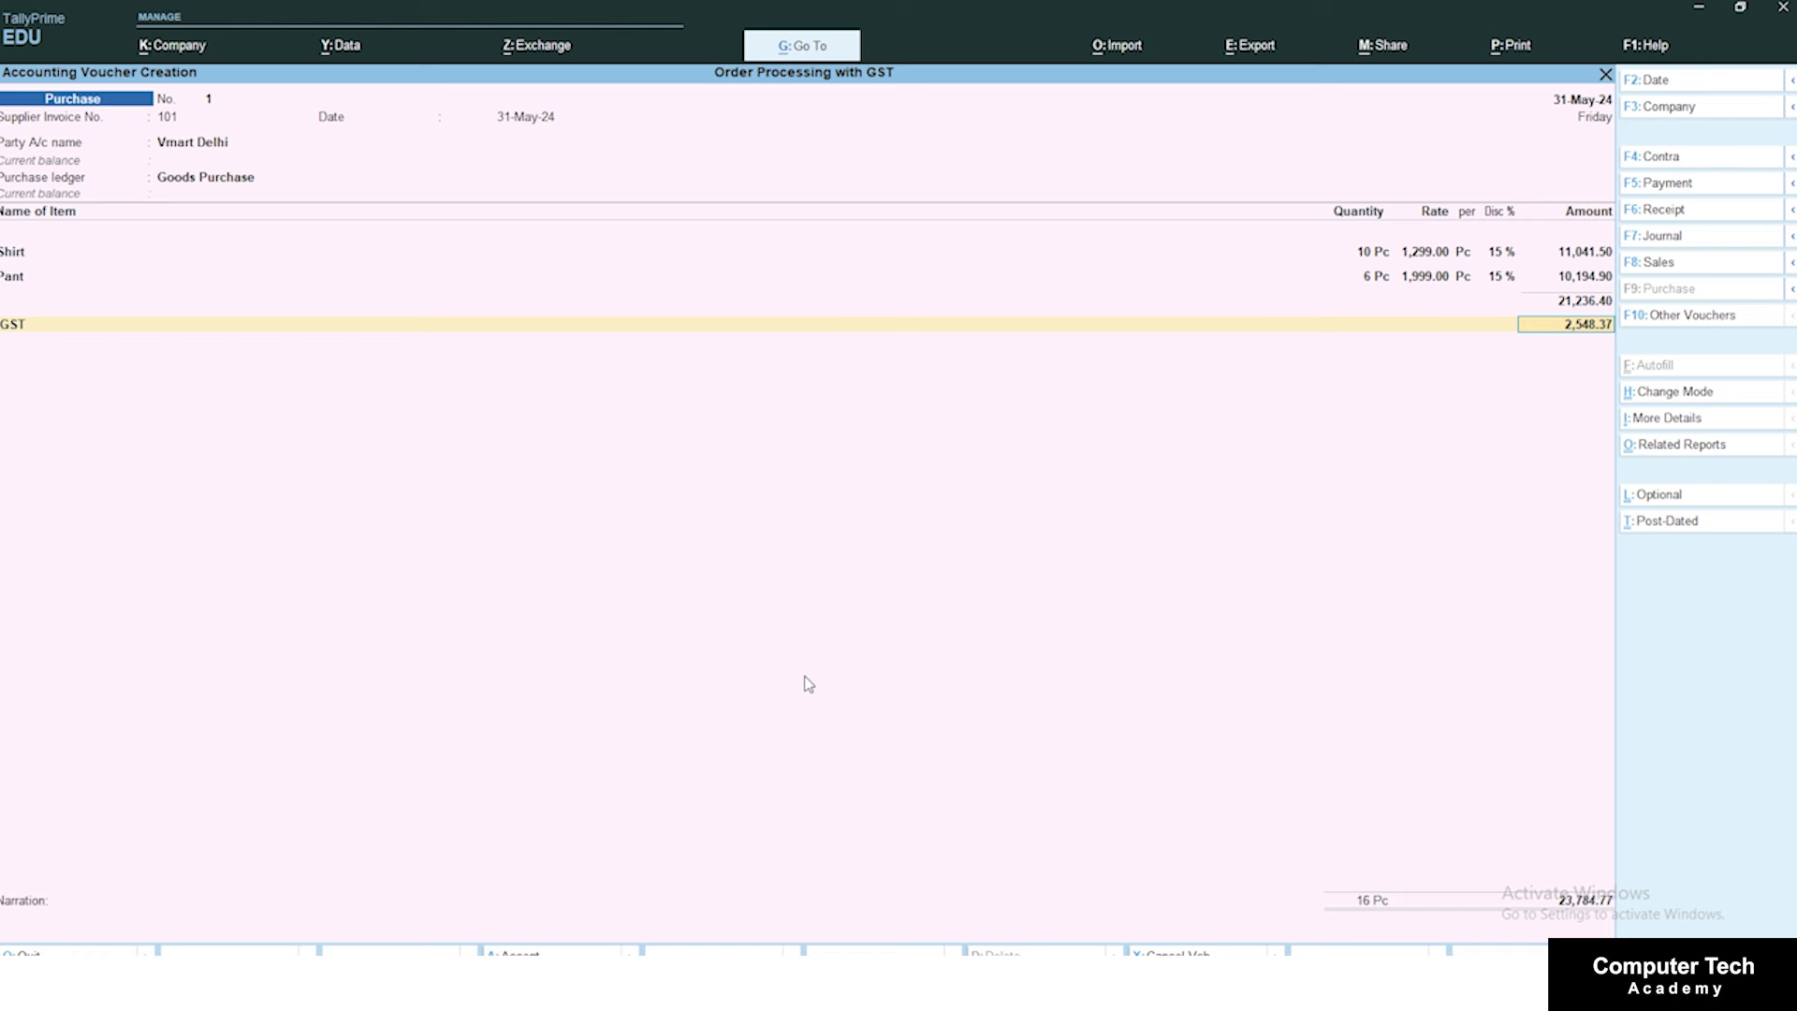
key("Return")
Step: Accept a New Ref bill allocation for Vmart Delhi's full amount and save the purchase voucher with a blank narration
key("Return")
key("Return")
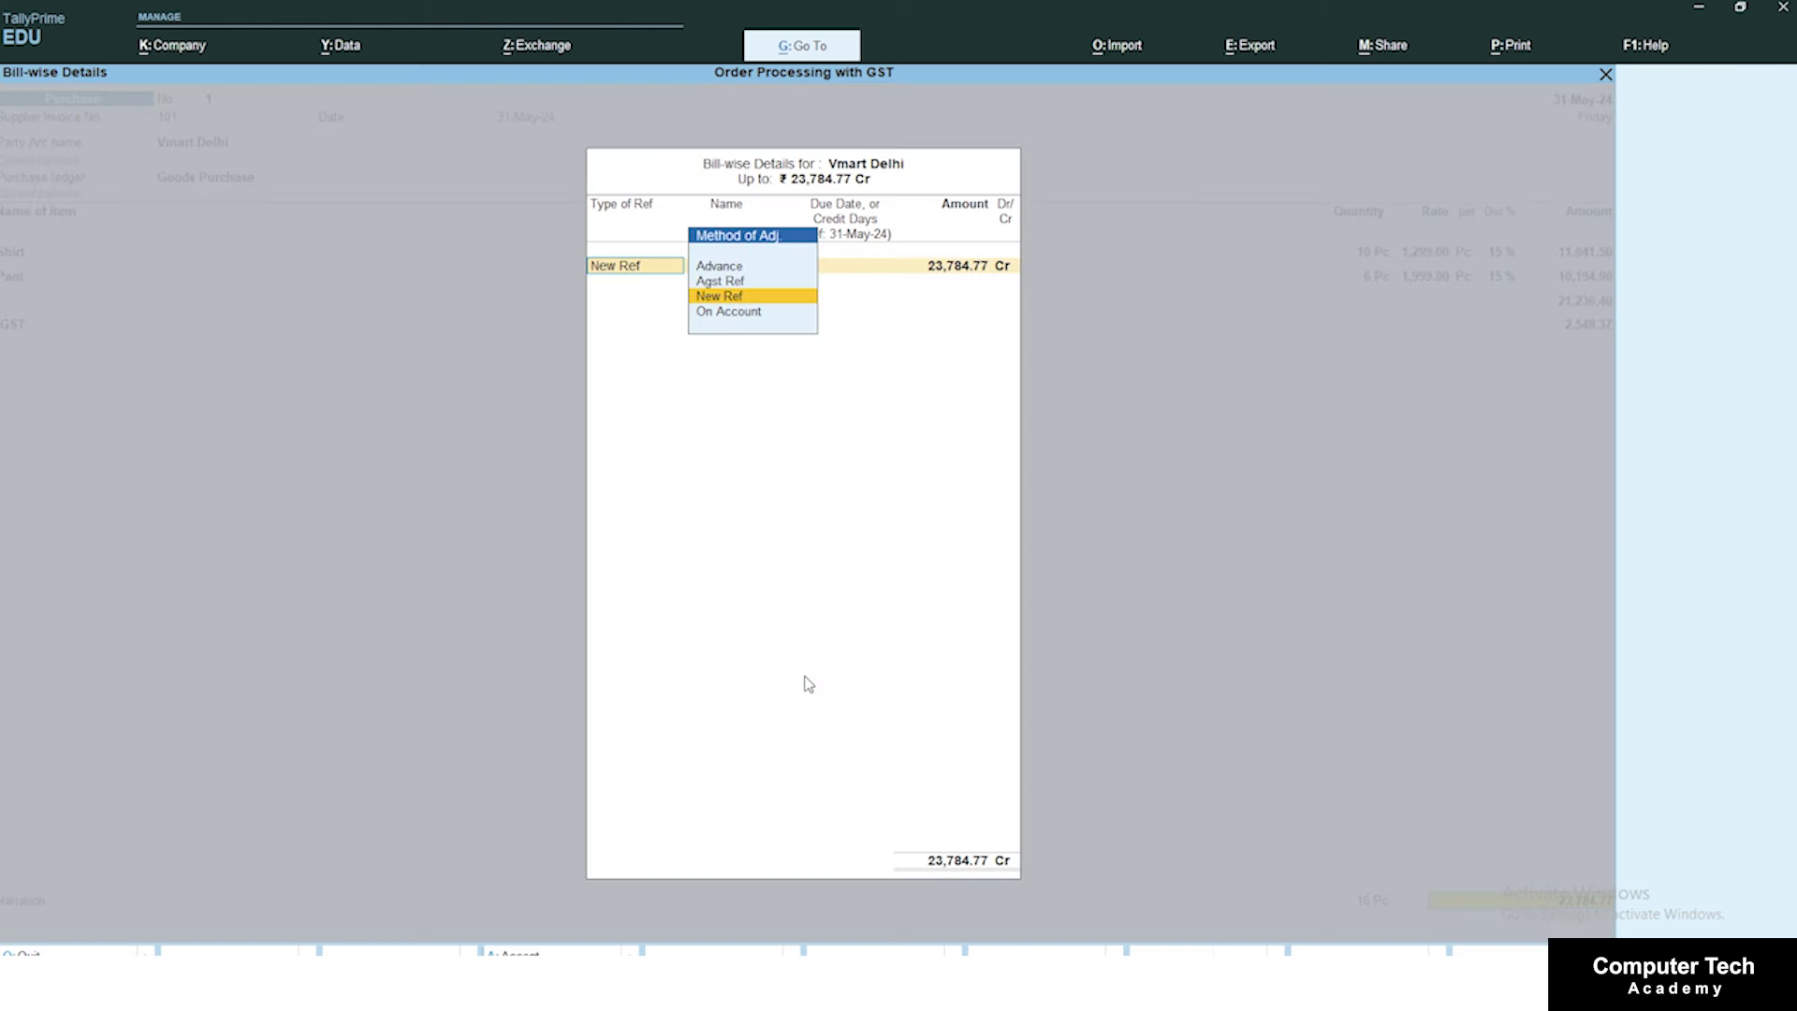
key("Return")
key("Return")
key("Return")
key("Return")
key("Return")
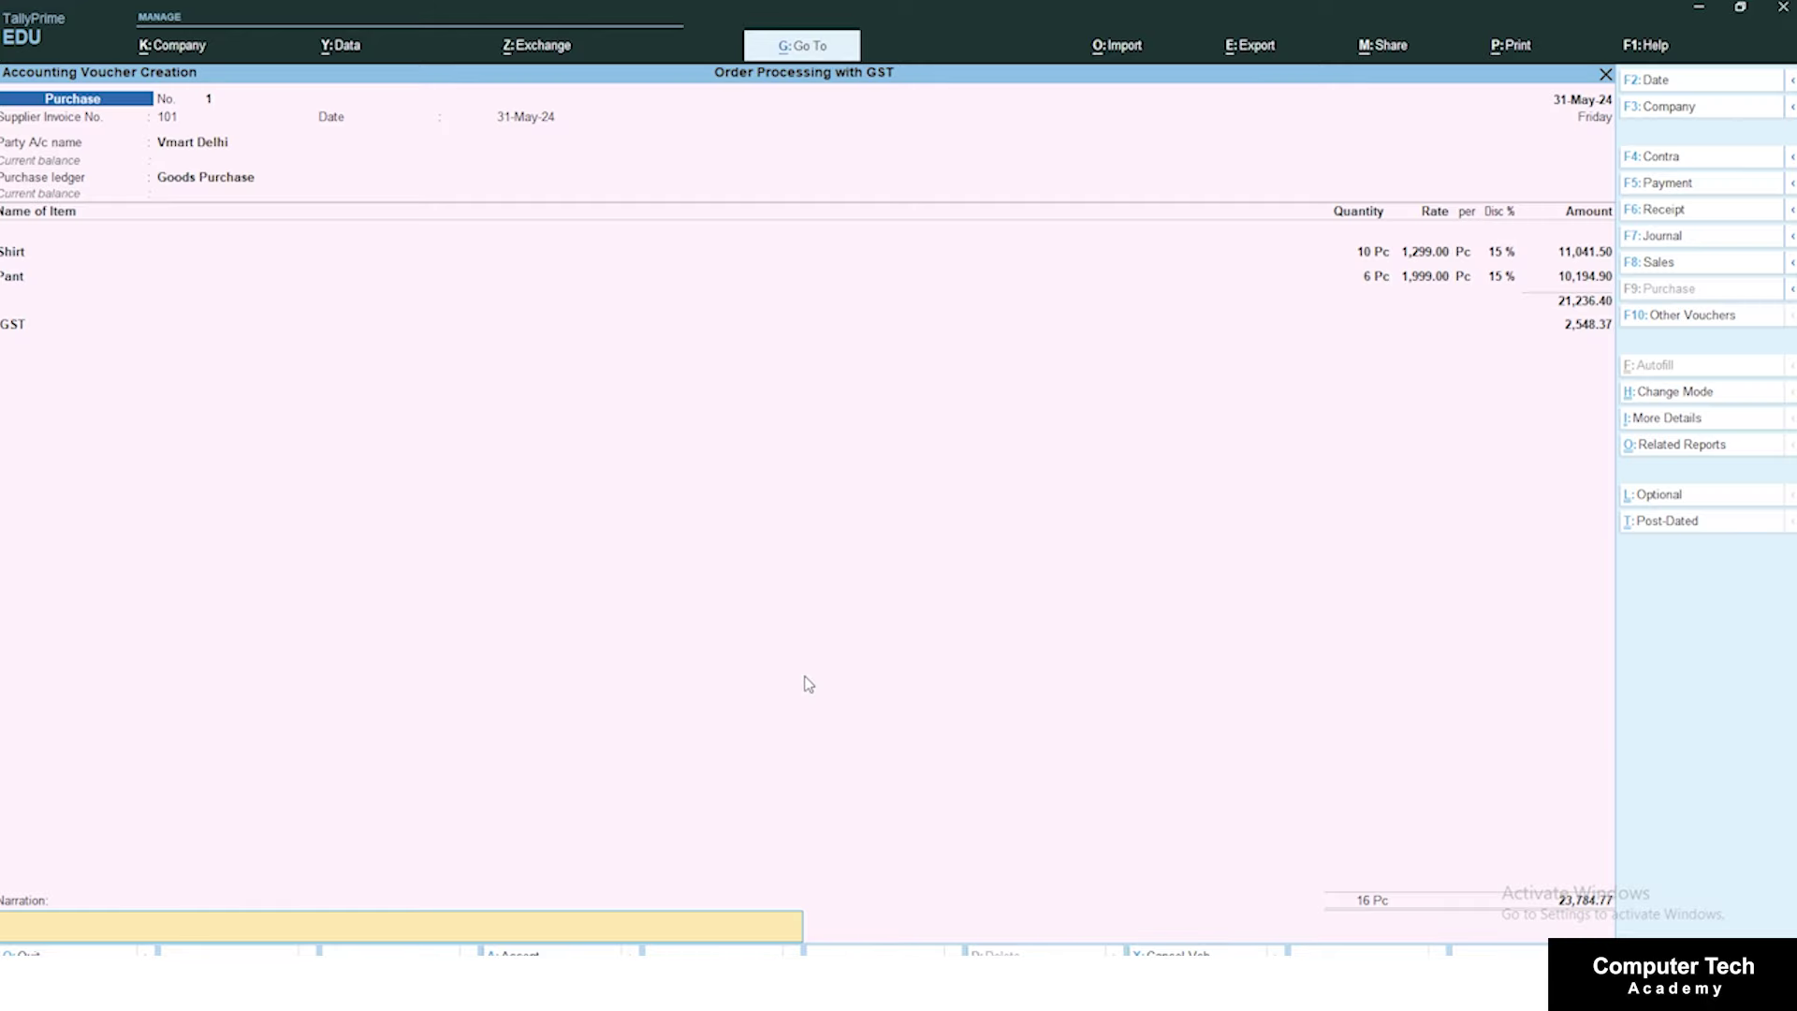
key("Return")
key("Return")
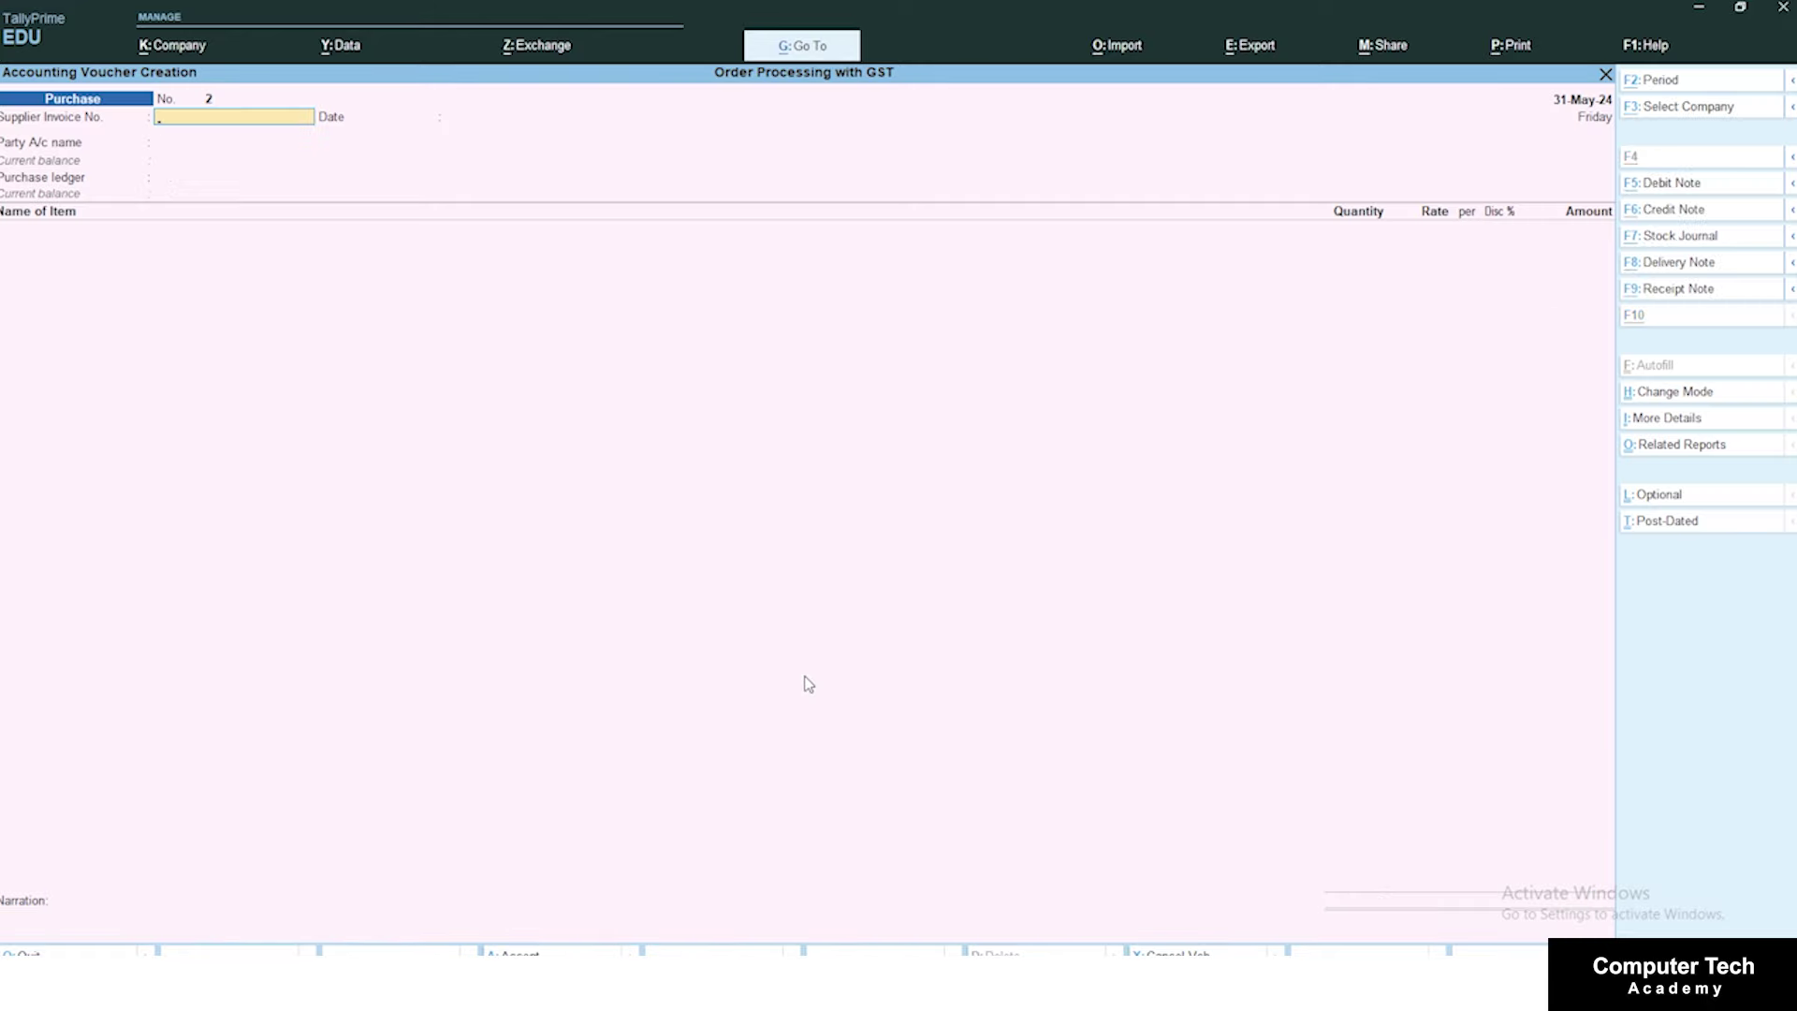
Step: Start a payment voucher and choose Vmart Delhi as the debit ledger
key("alt+Tab")
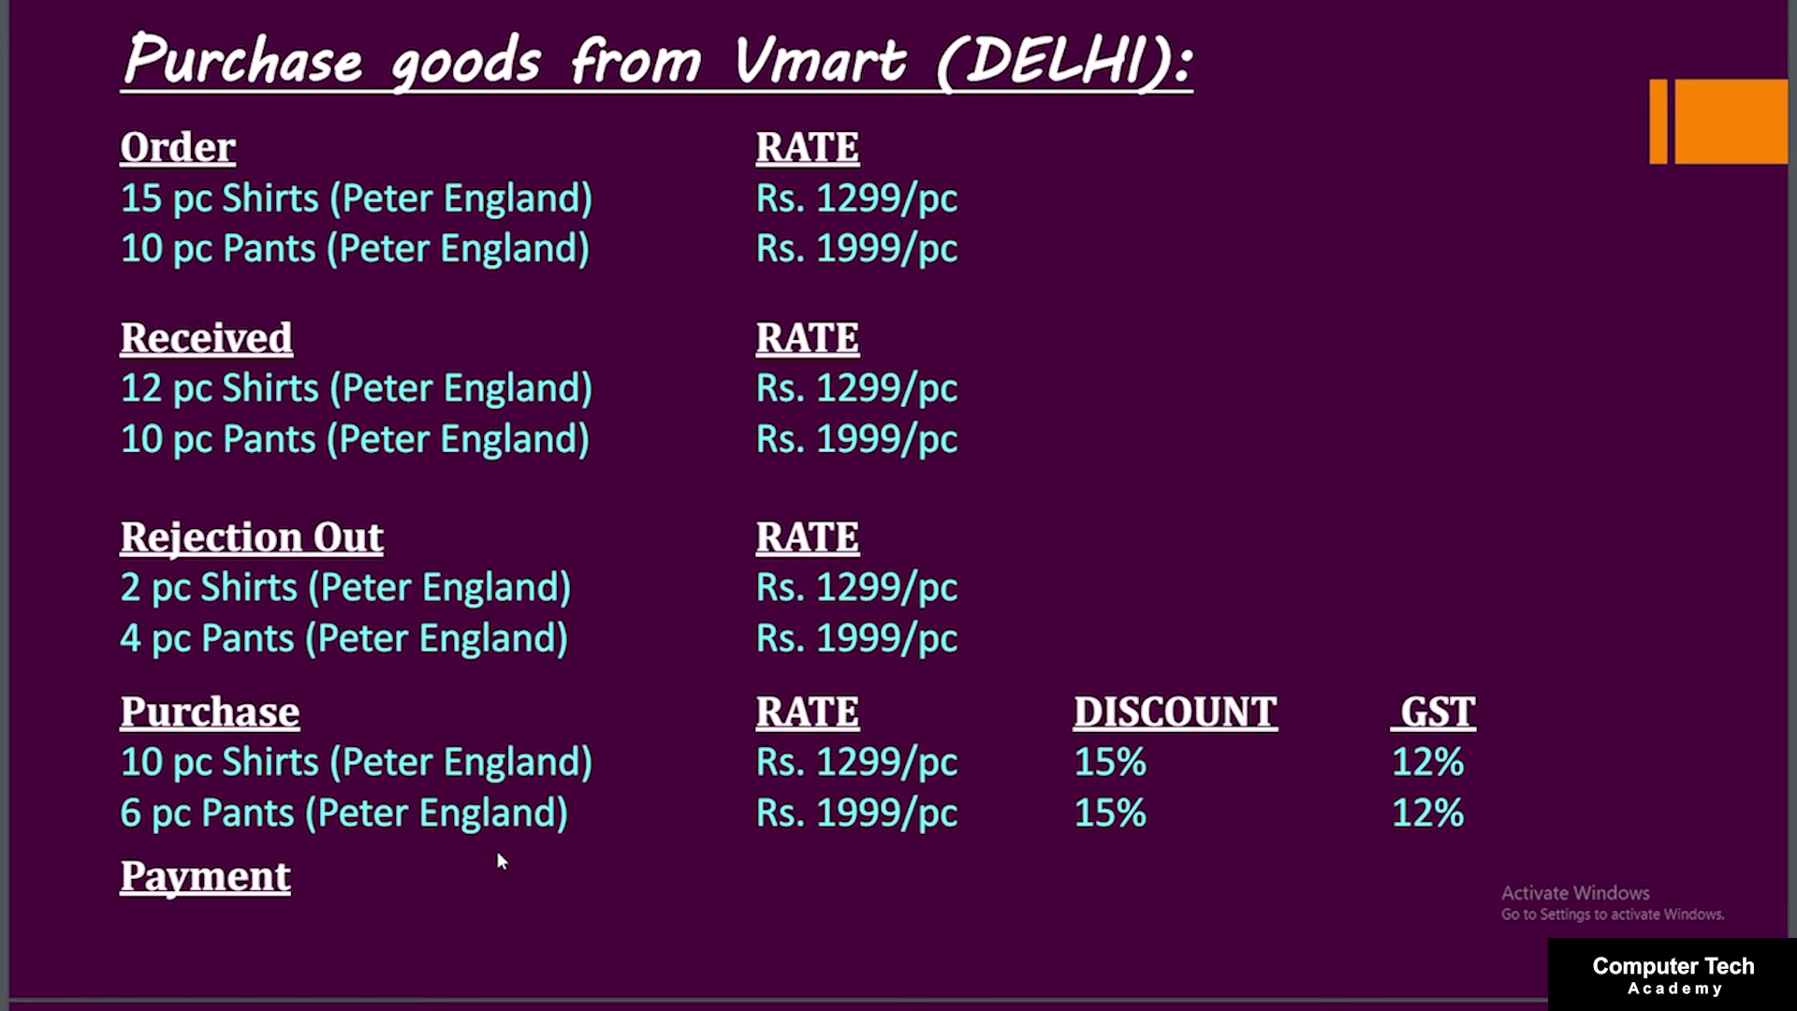
key("alt+Tab")
key("F5")
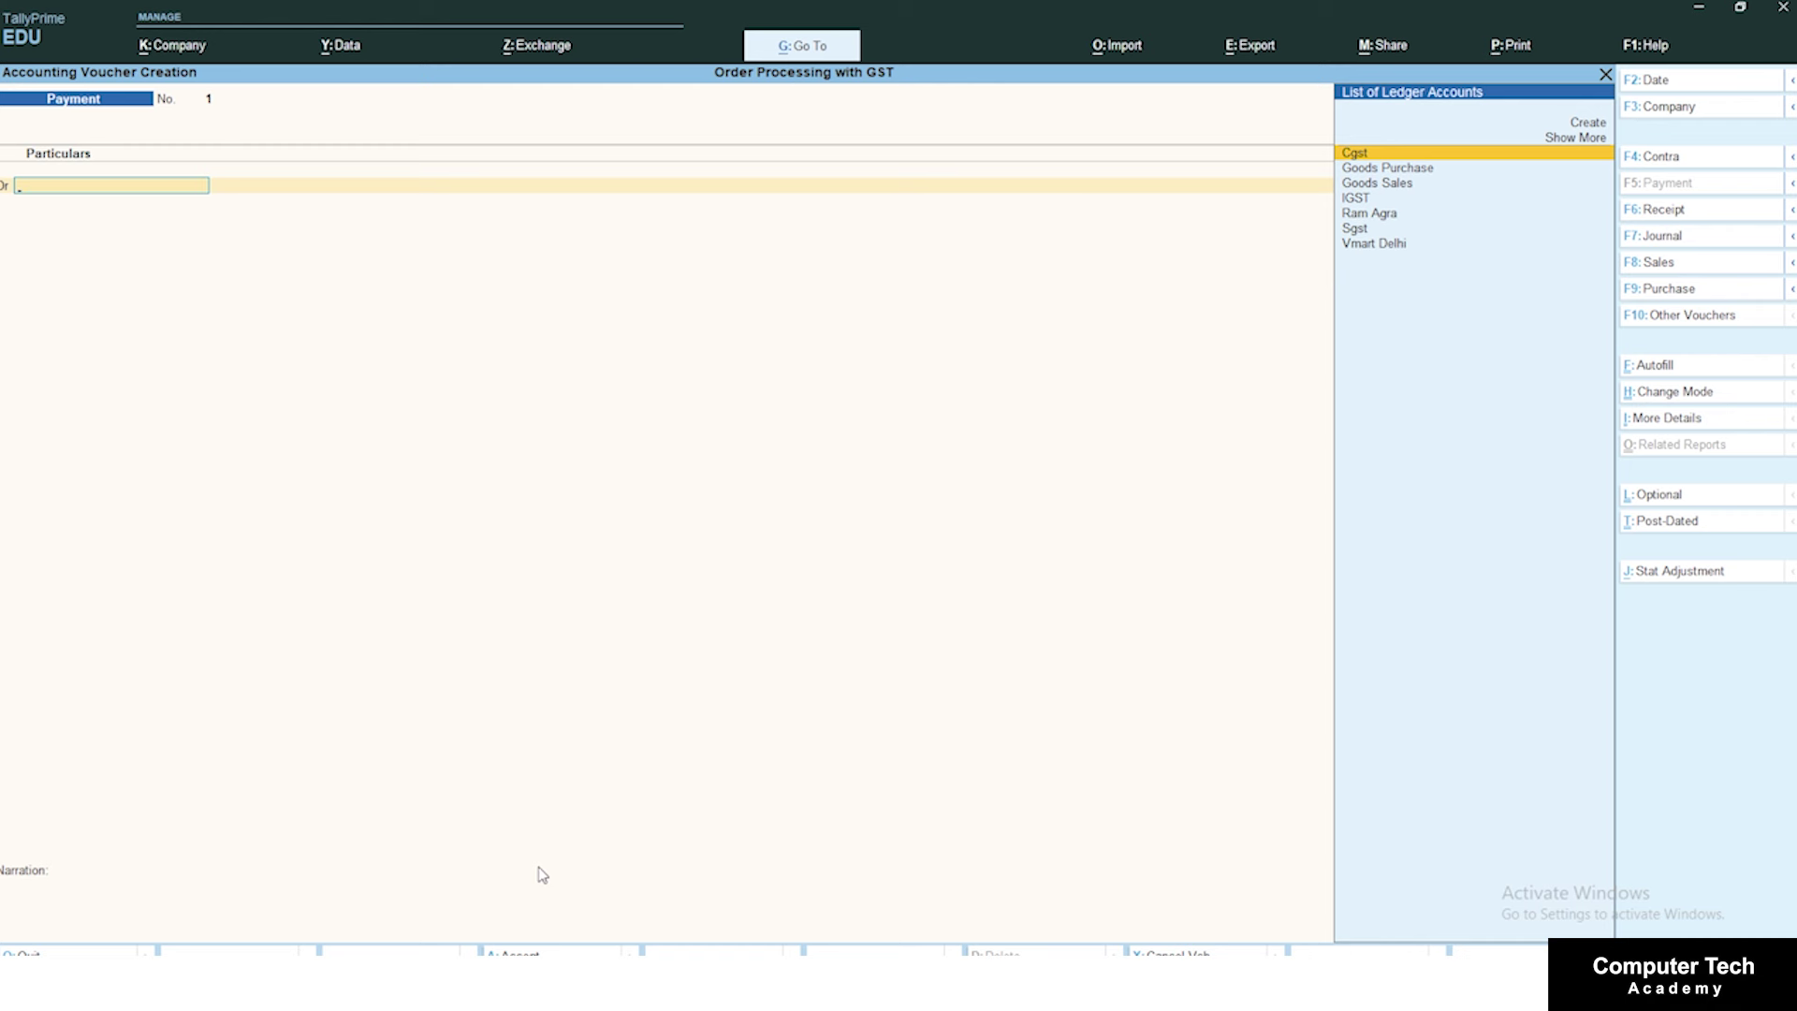
key("Down")
key("Down")
key("Down")
key("Down")
key("Down")
key("Down")
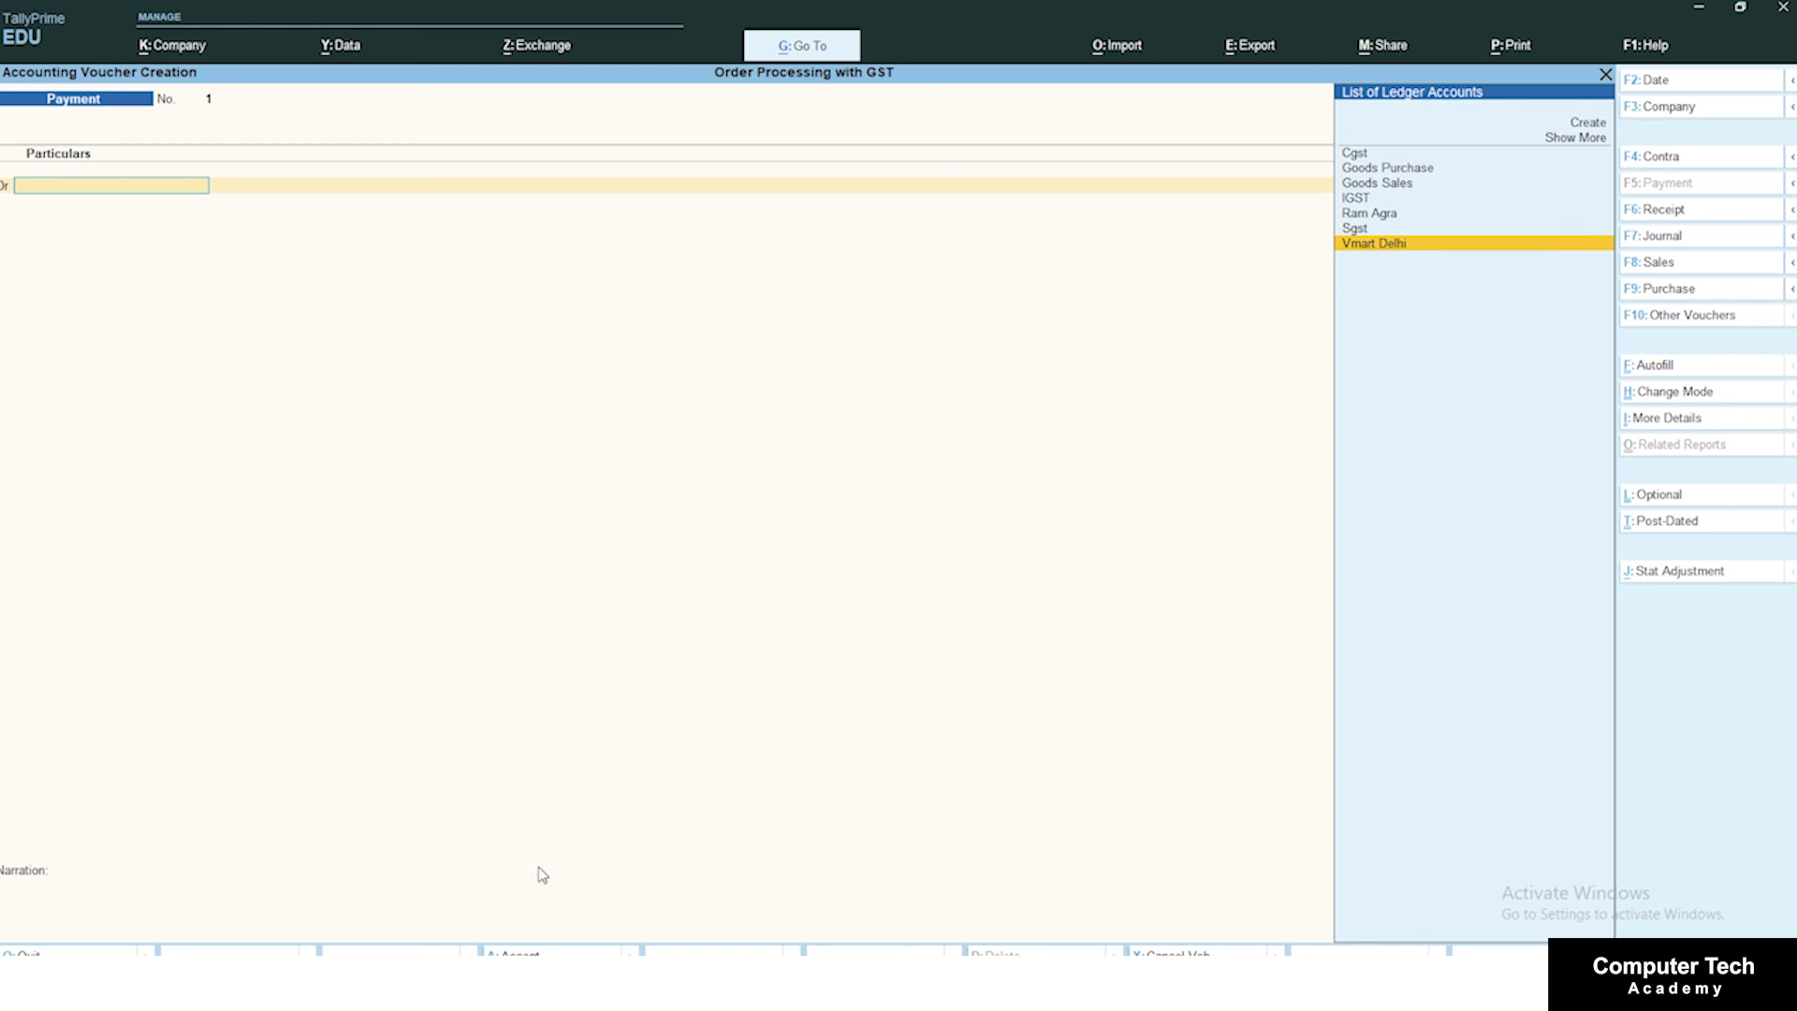
key("Return")
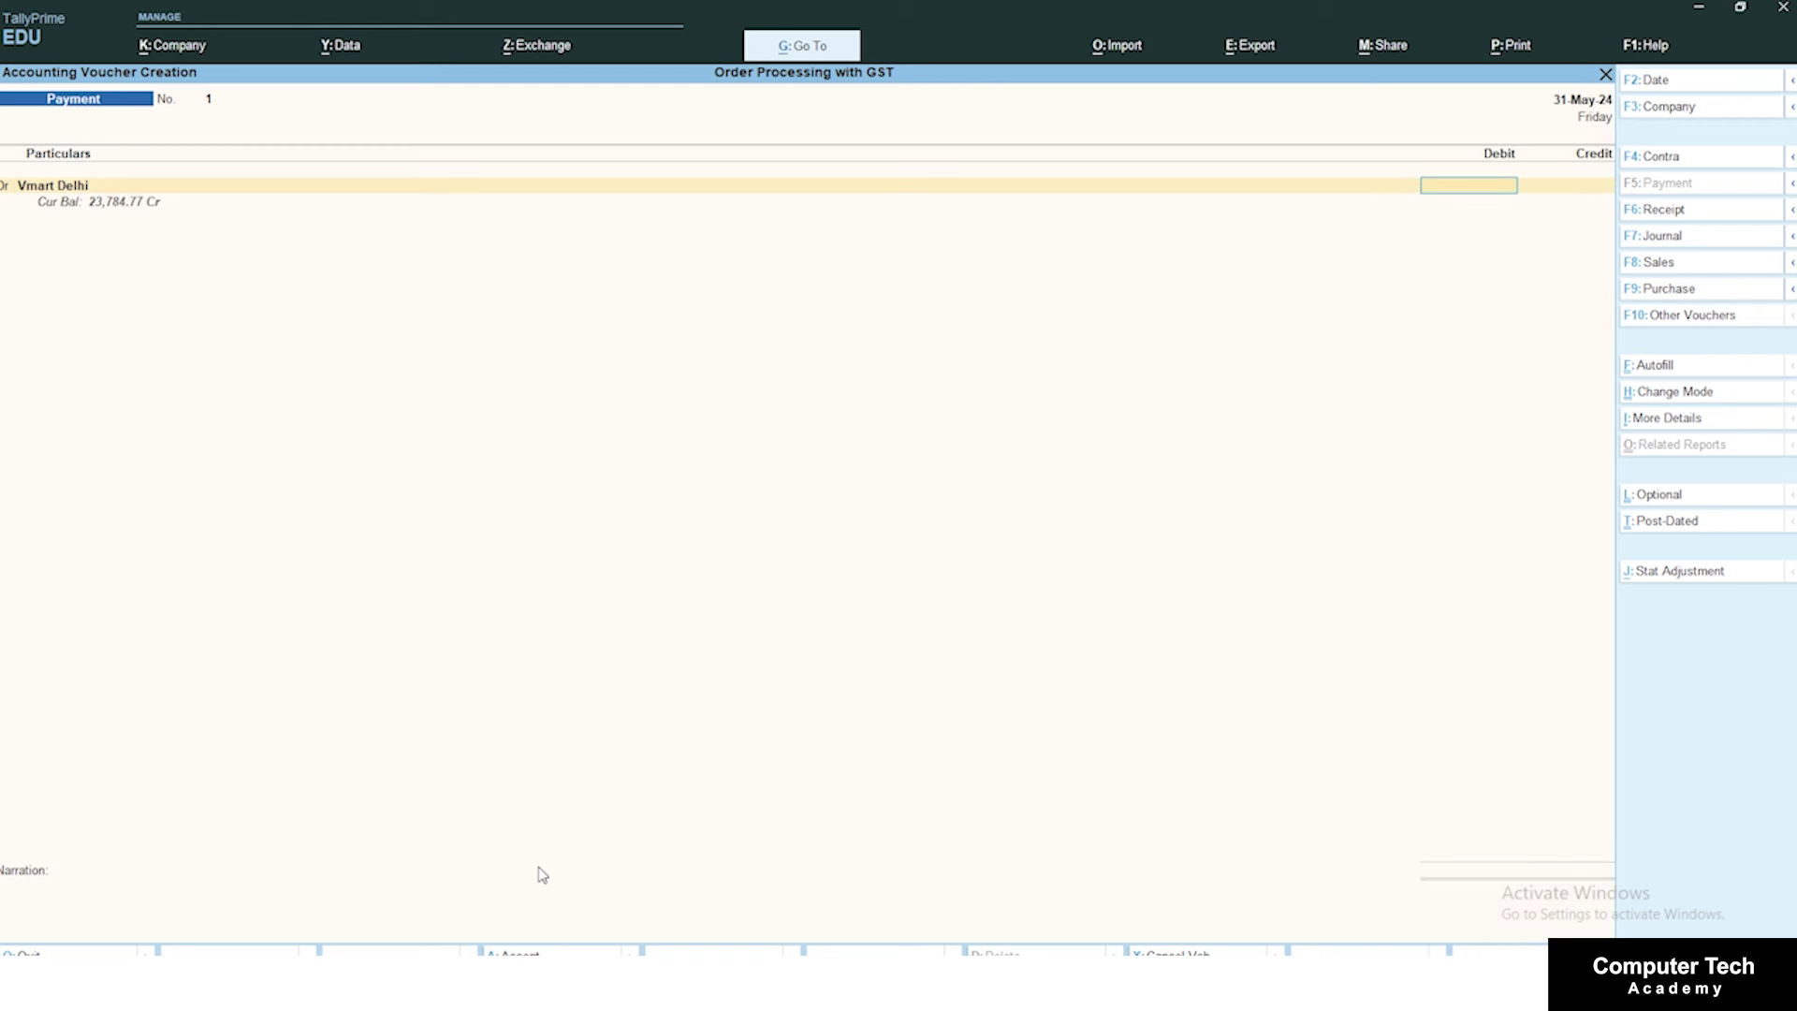
Step: Set Vmart Delhi's debit amount to 23,784.77 and allocate it as Agst Ref to bill 101
type("23784.77")
key("Return")
key("Return")
key("Return")
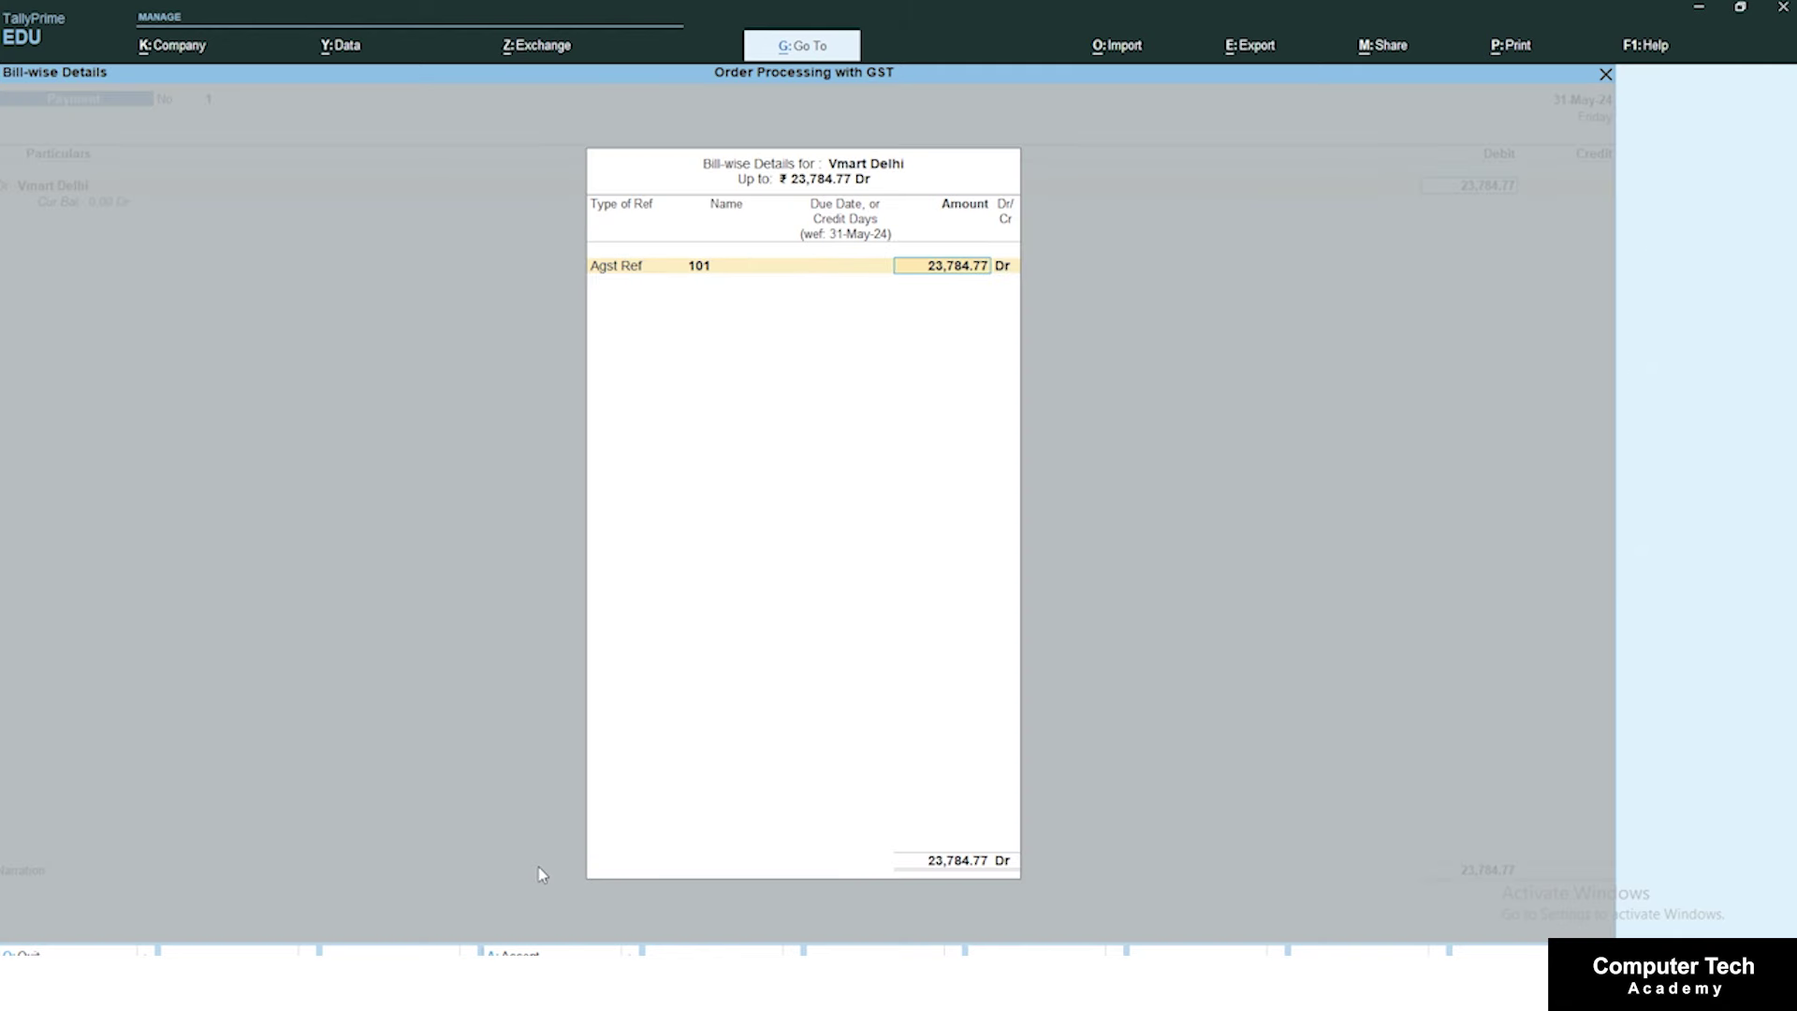
key("Return")
key("Return")
key("Return")
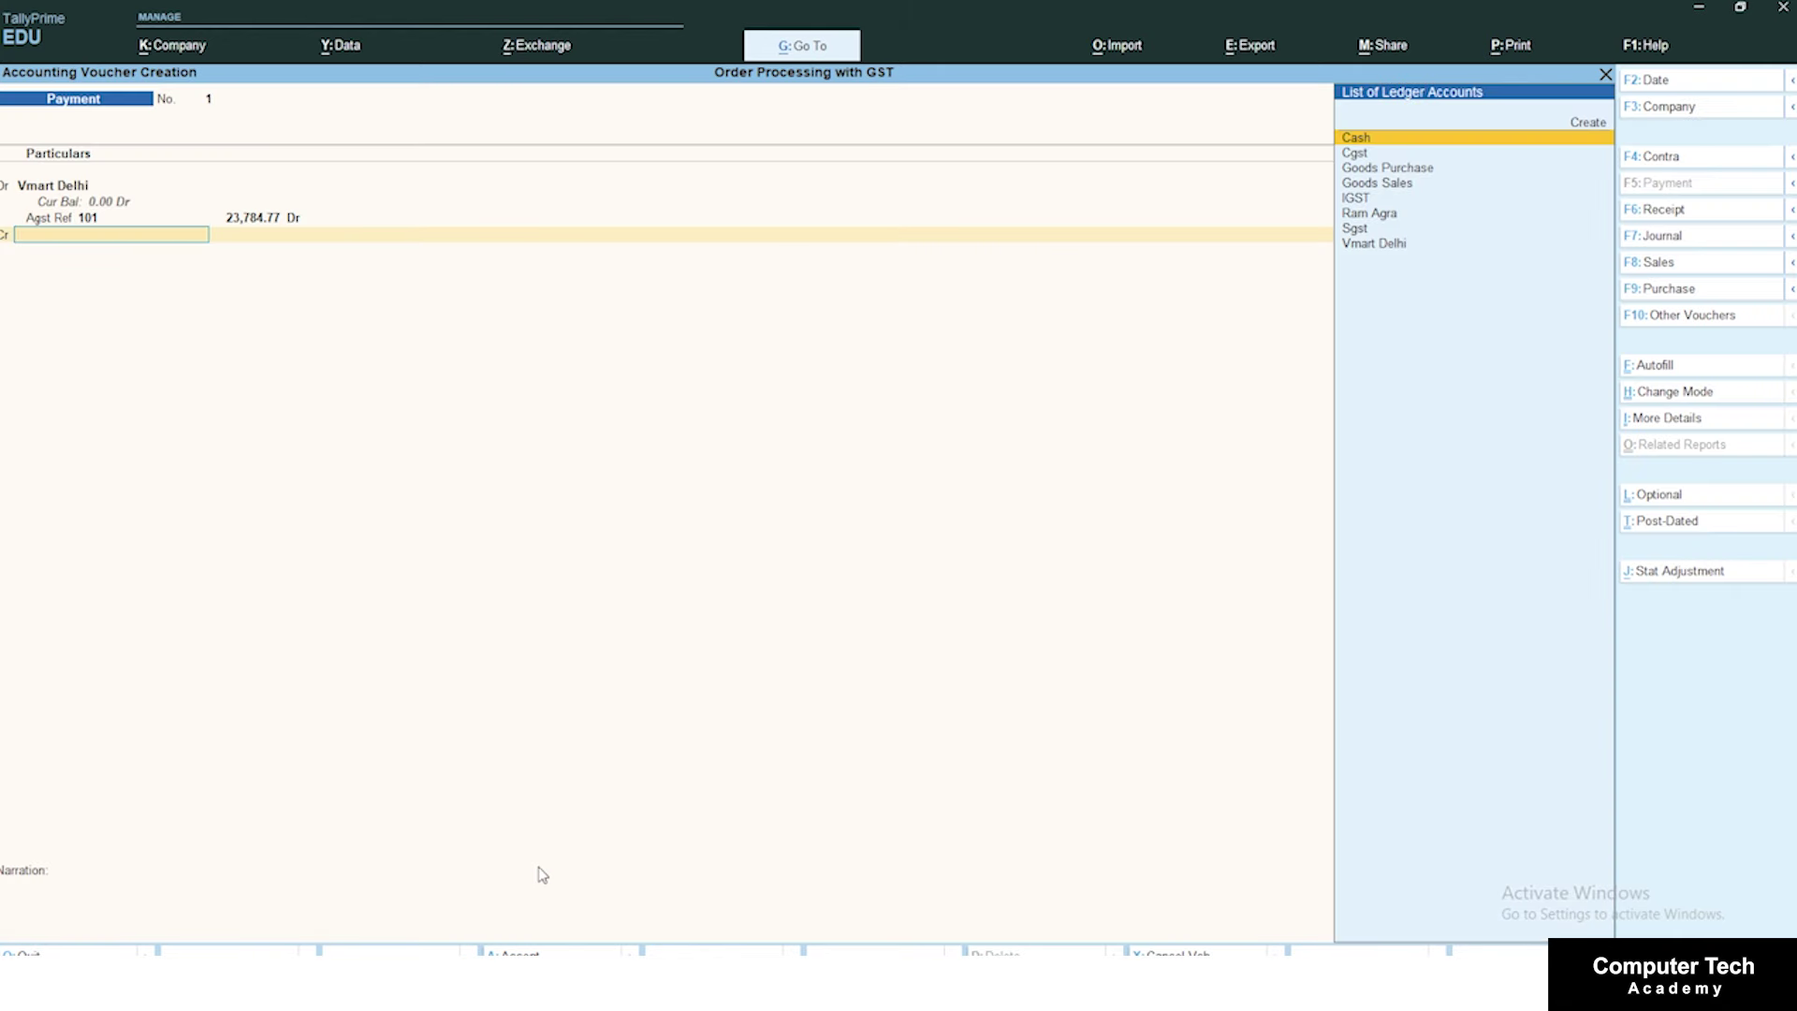
Step: Credit Cash with the full 23,784.77 and save the payment voucher with a blank narration
key("Down")
key("Up")
key("Return")
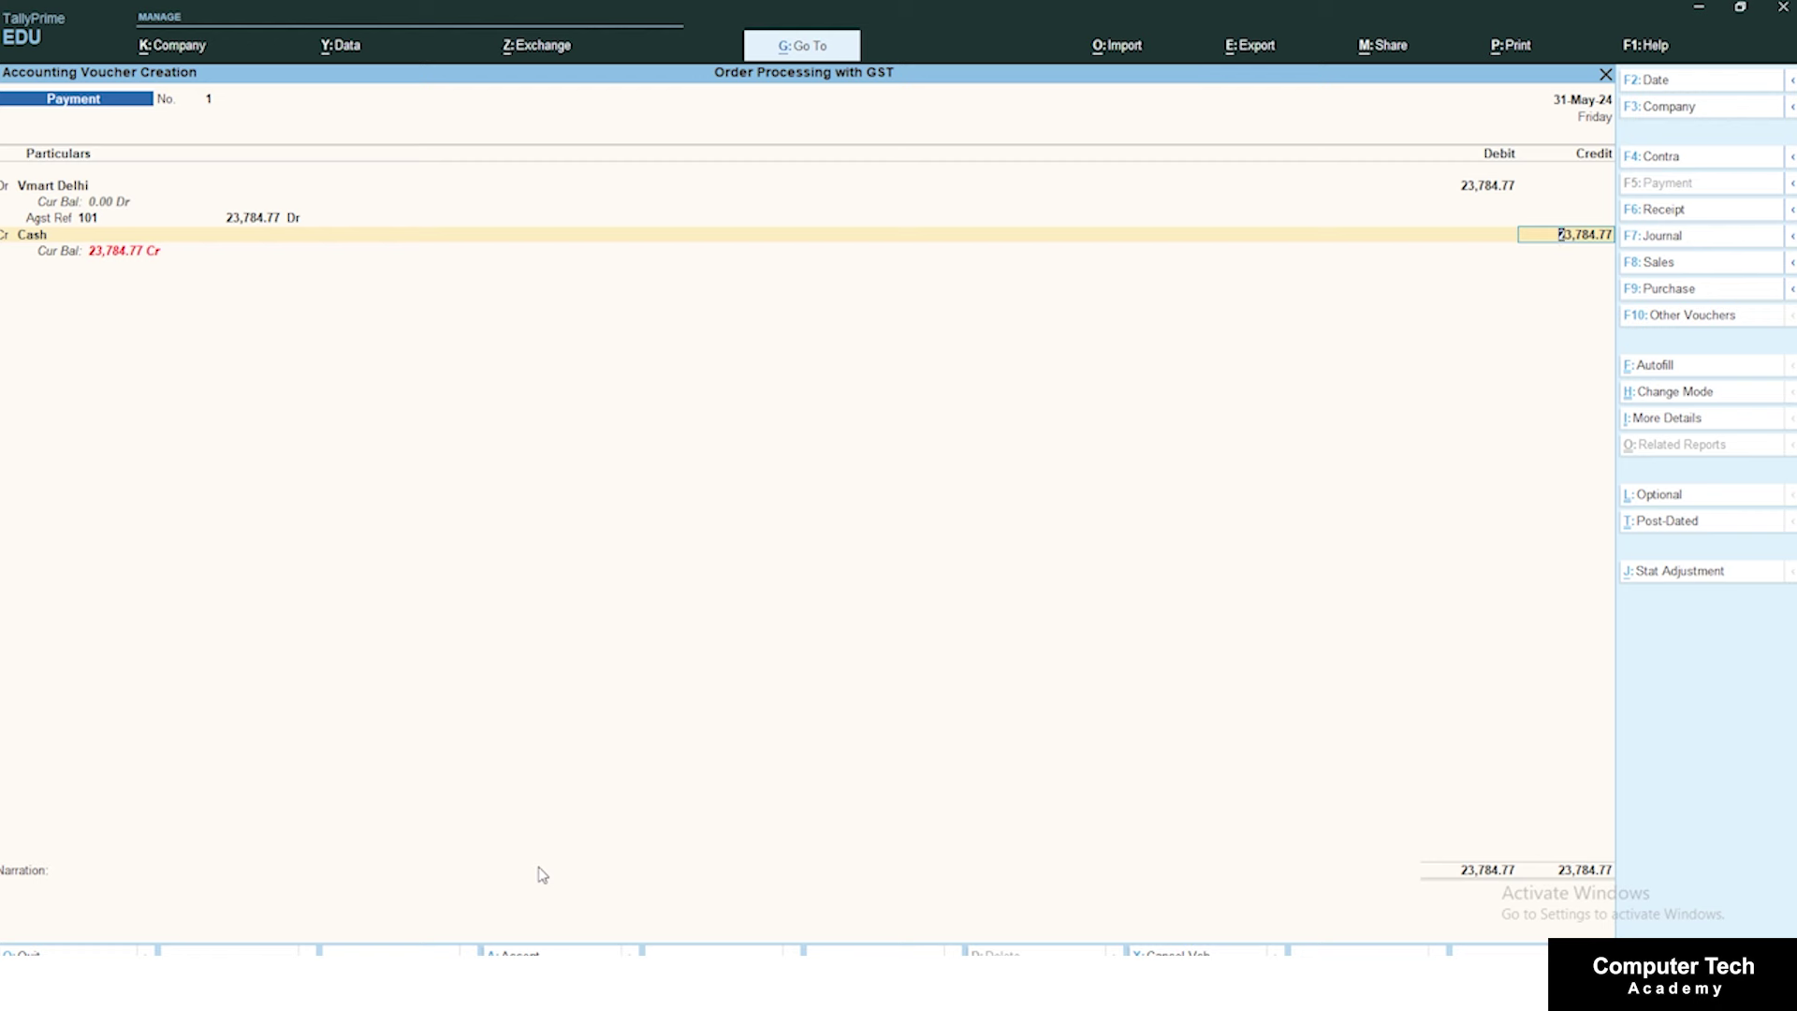
key("Return")
key("Return")
key("Return")
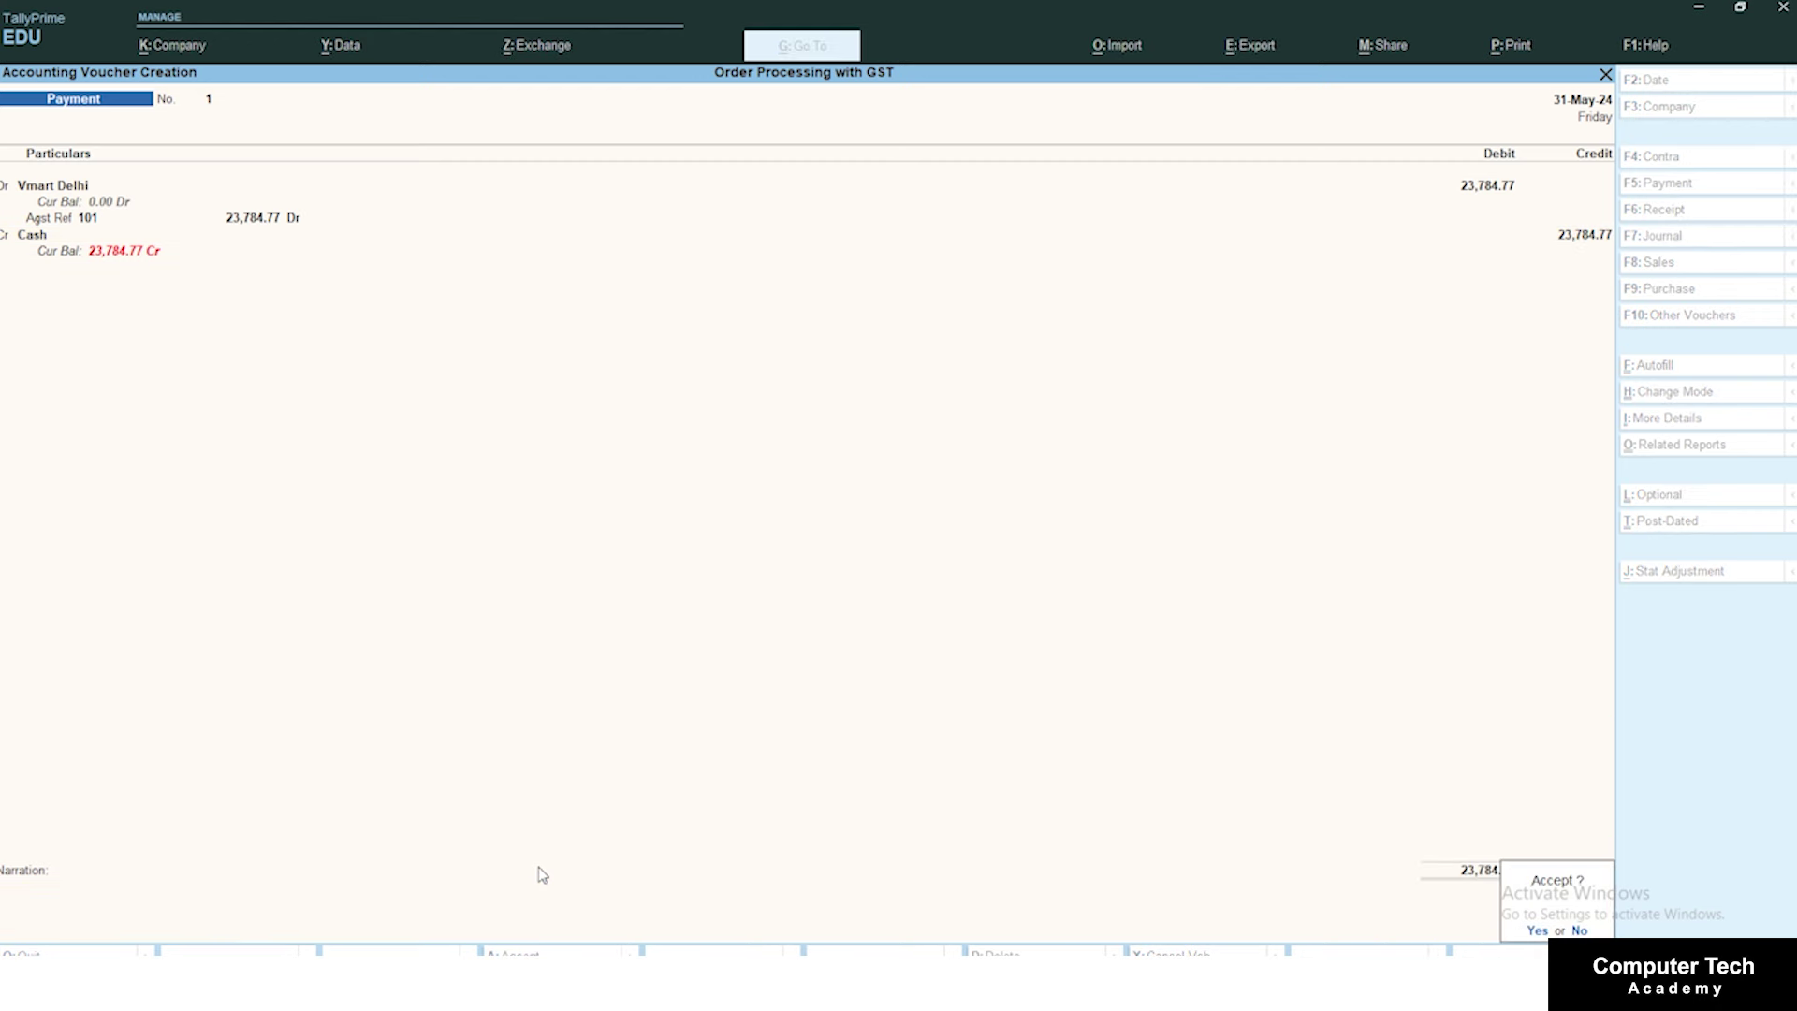
key("Return")
Step: Switch to the presentation and advance to the slide with the sales order, delivery, rejection and sales details
key("alt+Tab")
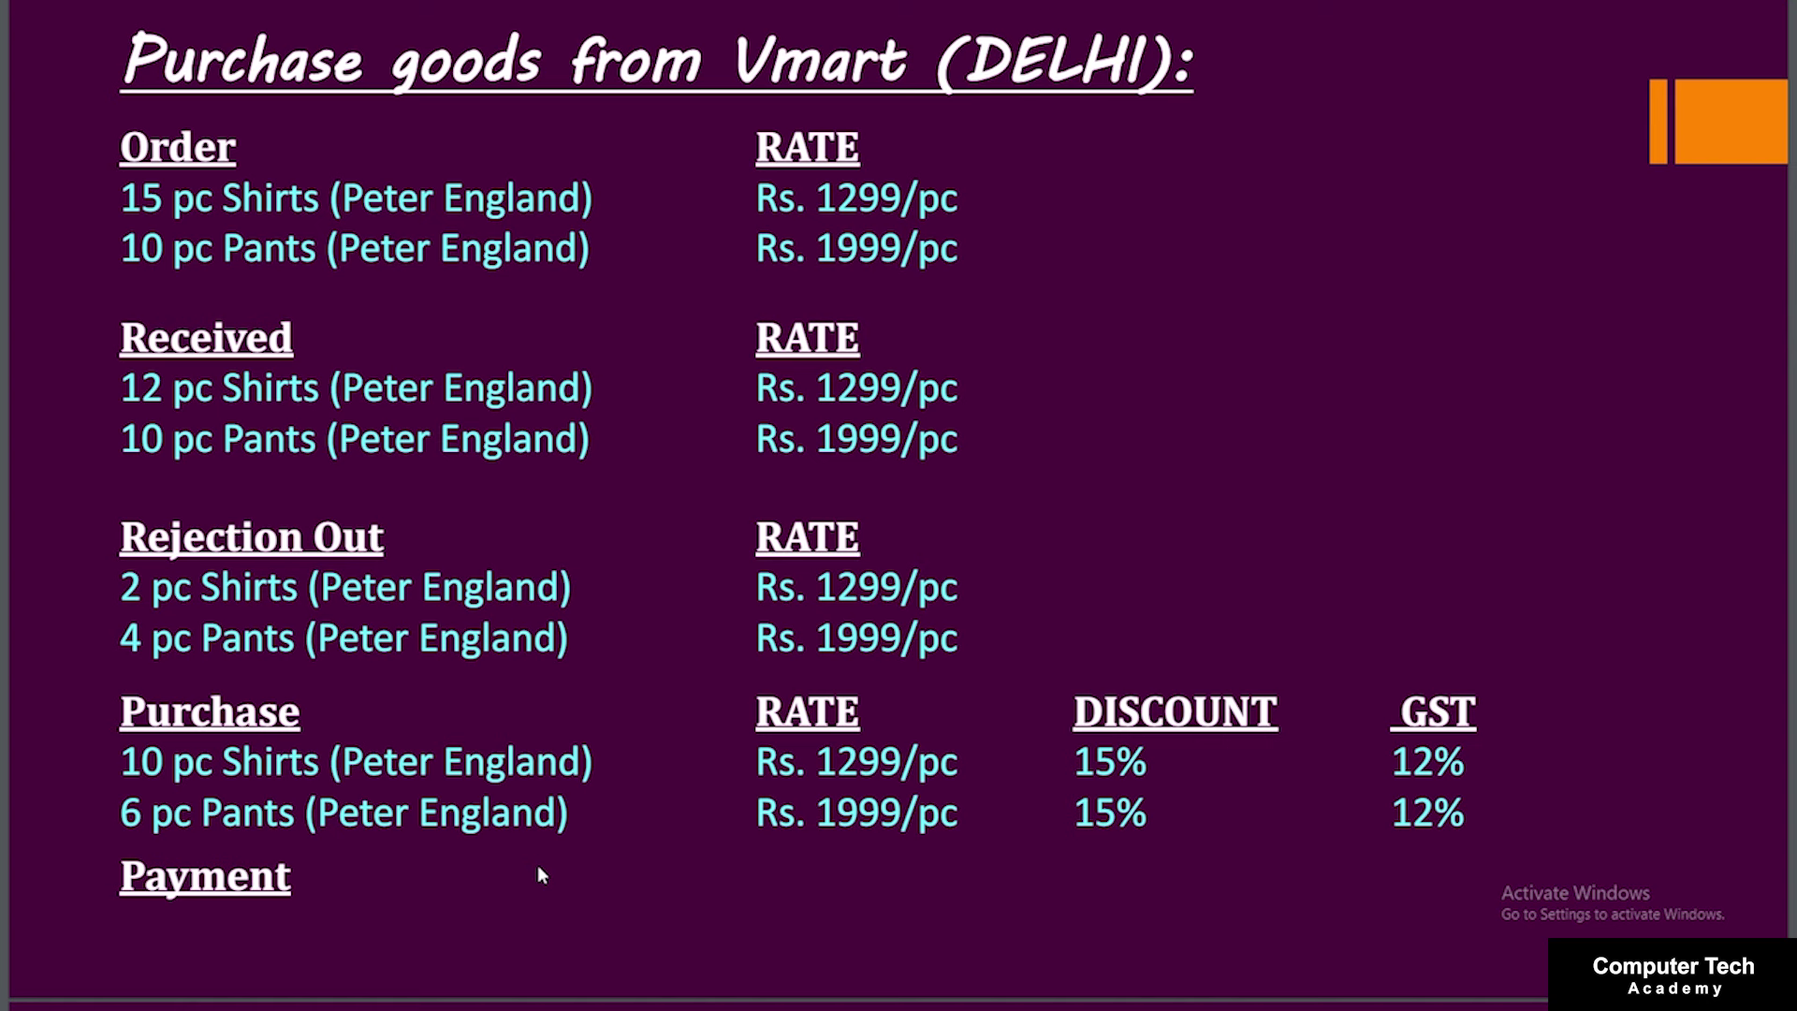
key("Right")
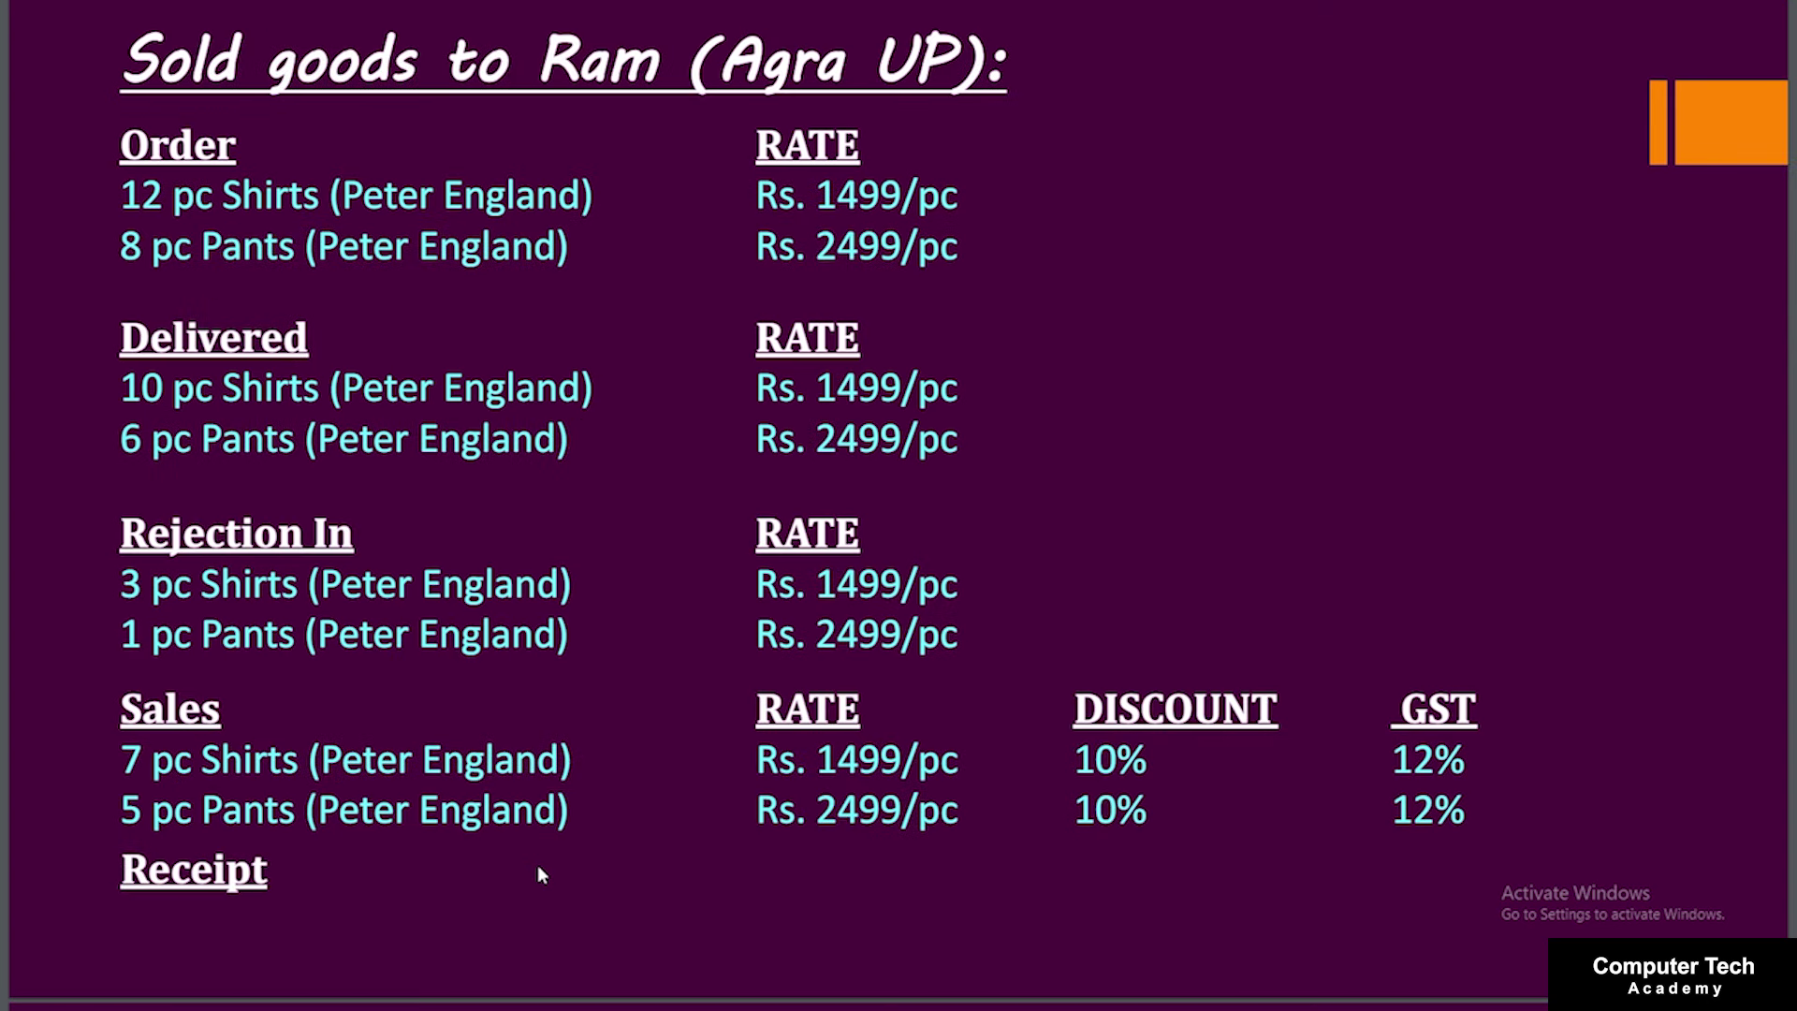
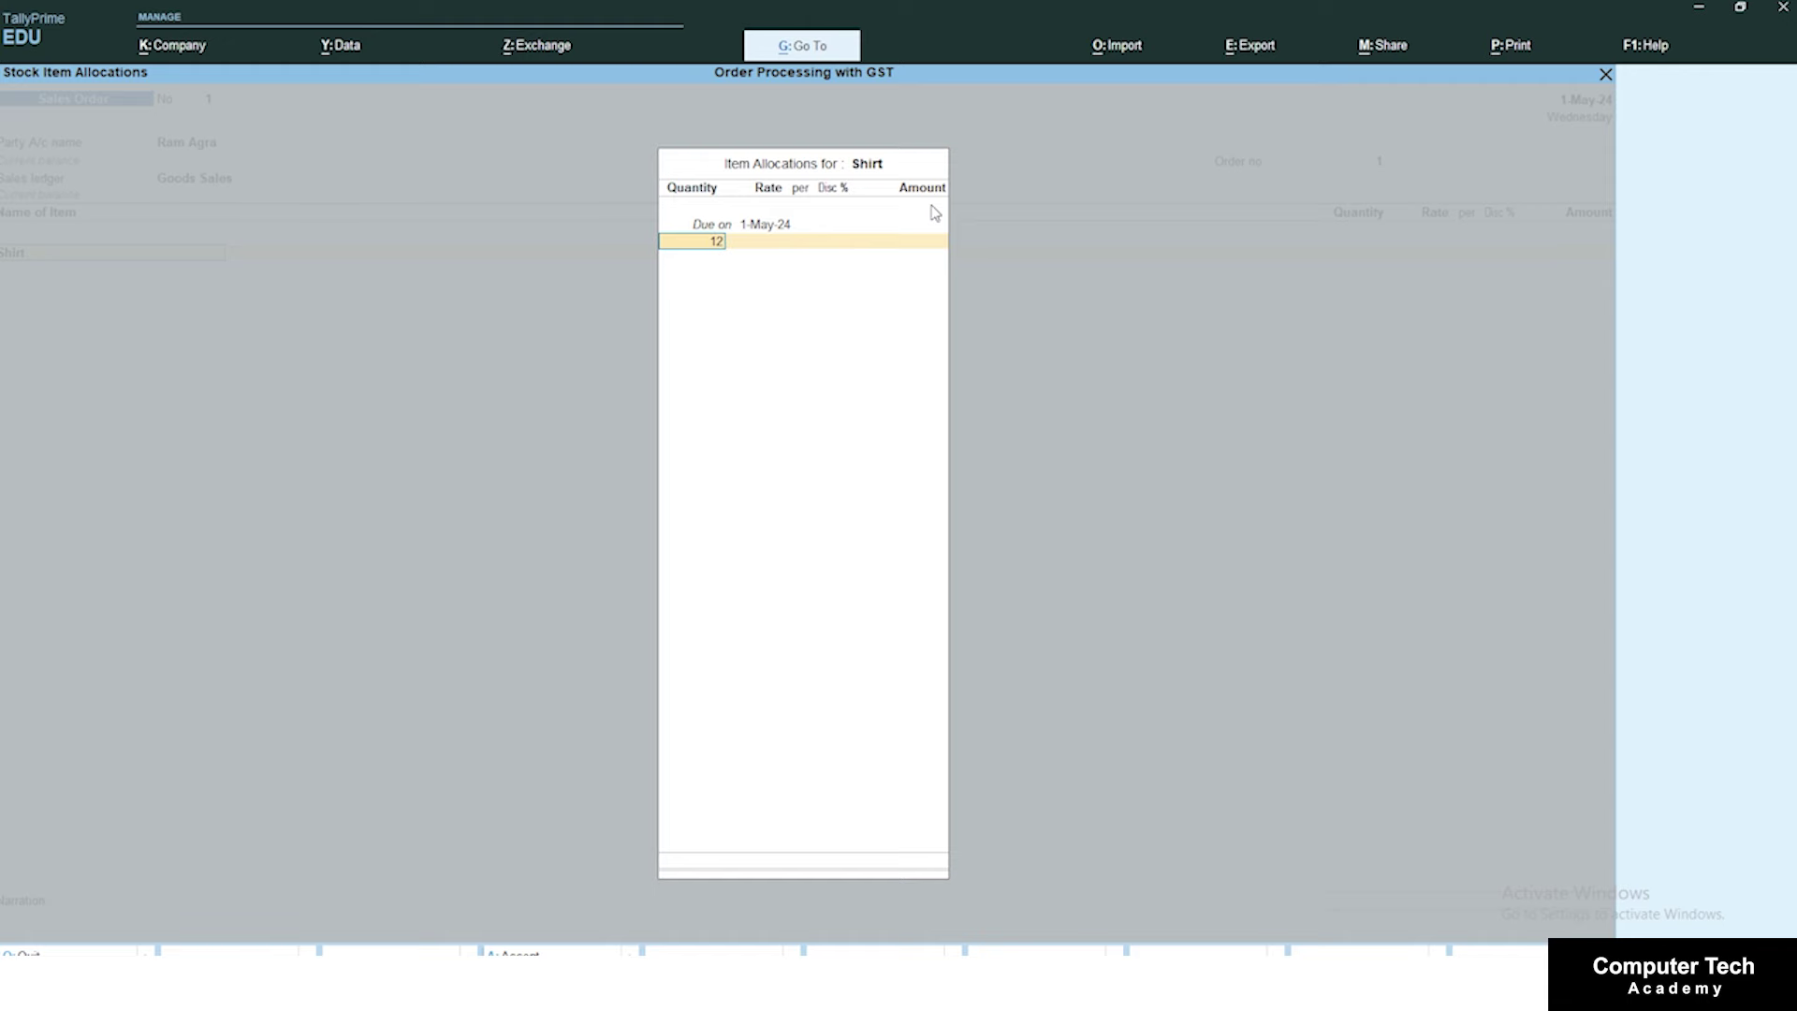
Step: Confirm 12 Pc for Shirt in the sales order and set its rate to 1,499 per Pc without a discount
key("Return")
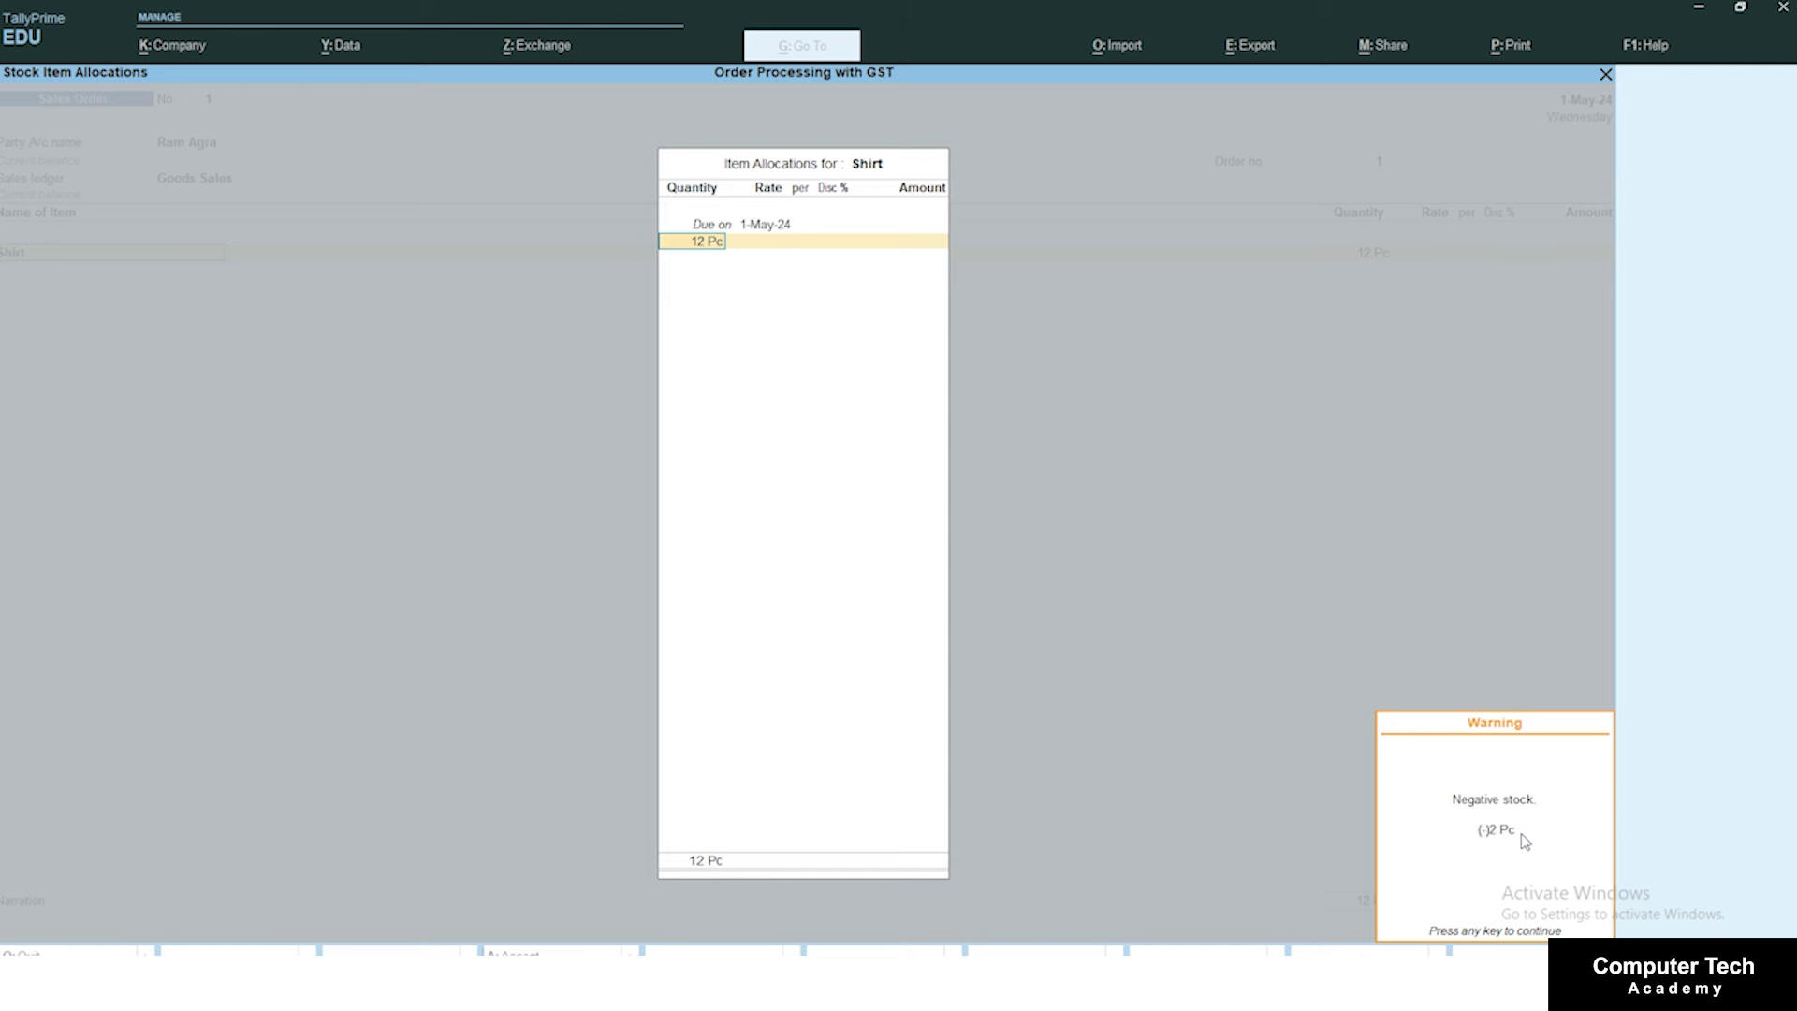
key("Return")
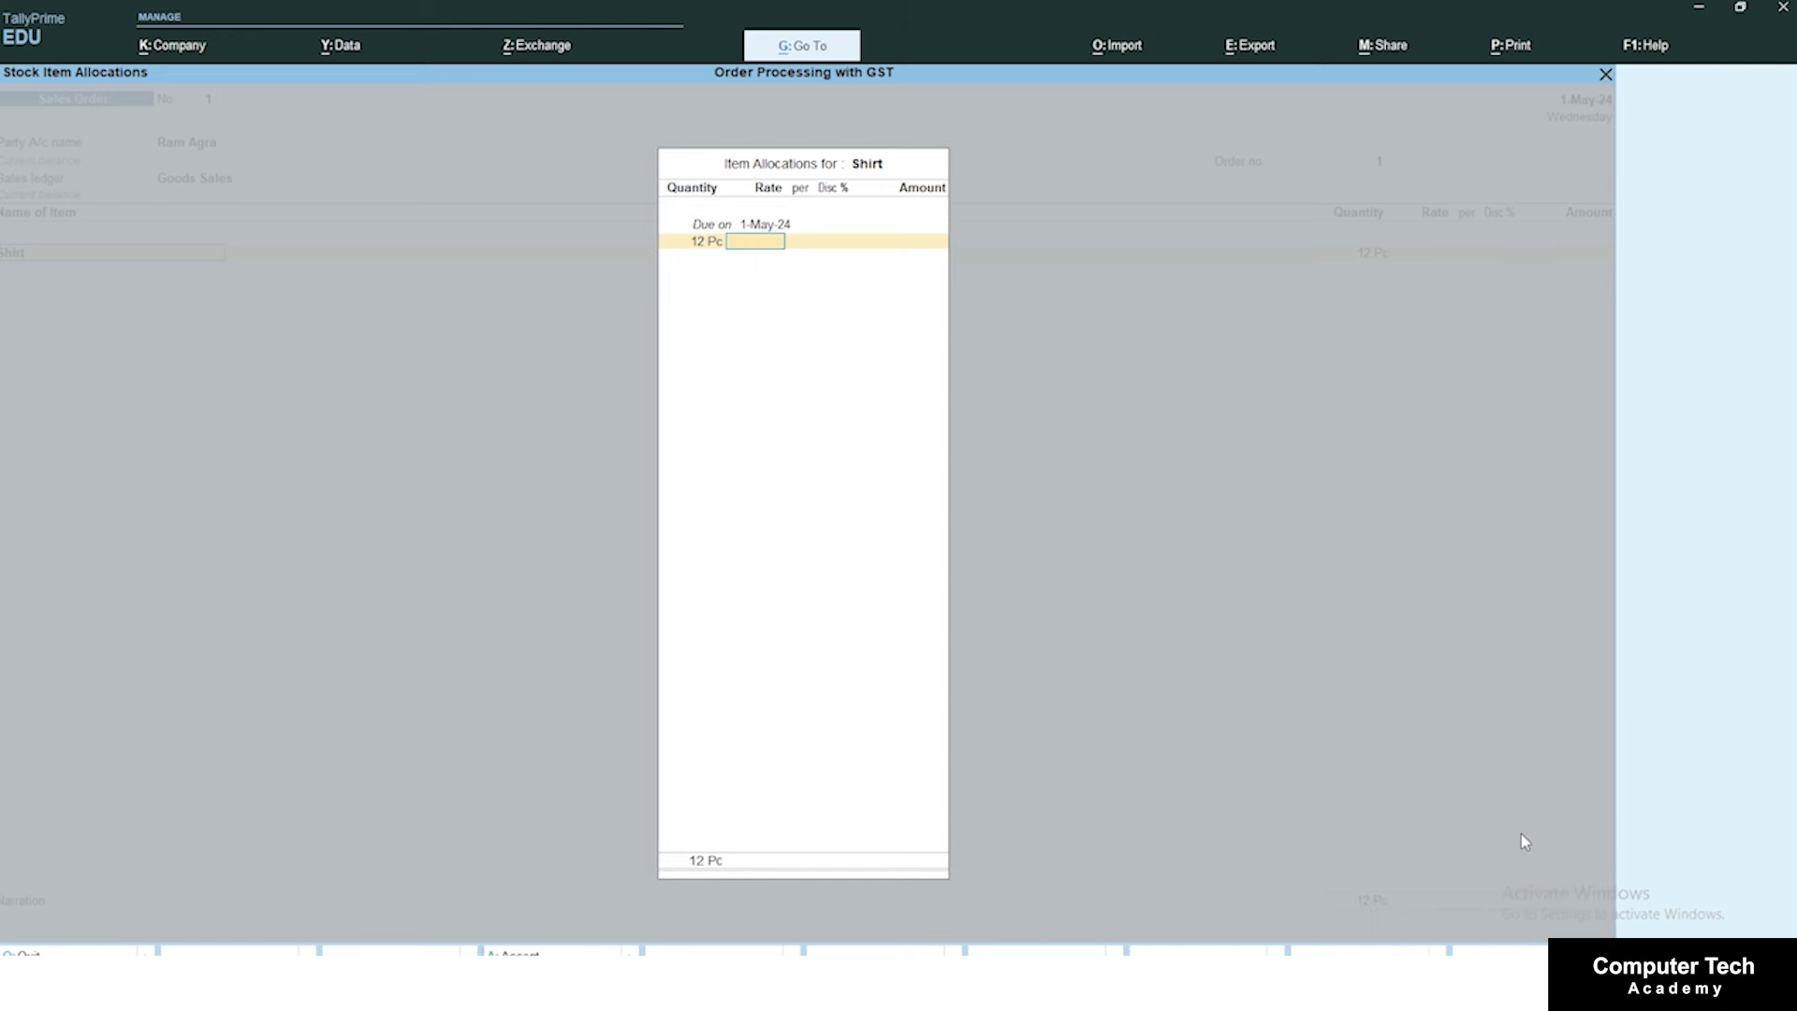
type("1,499")
key("Return")
key("Return")
key("Return")
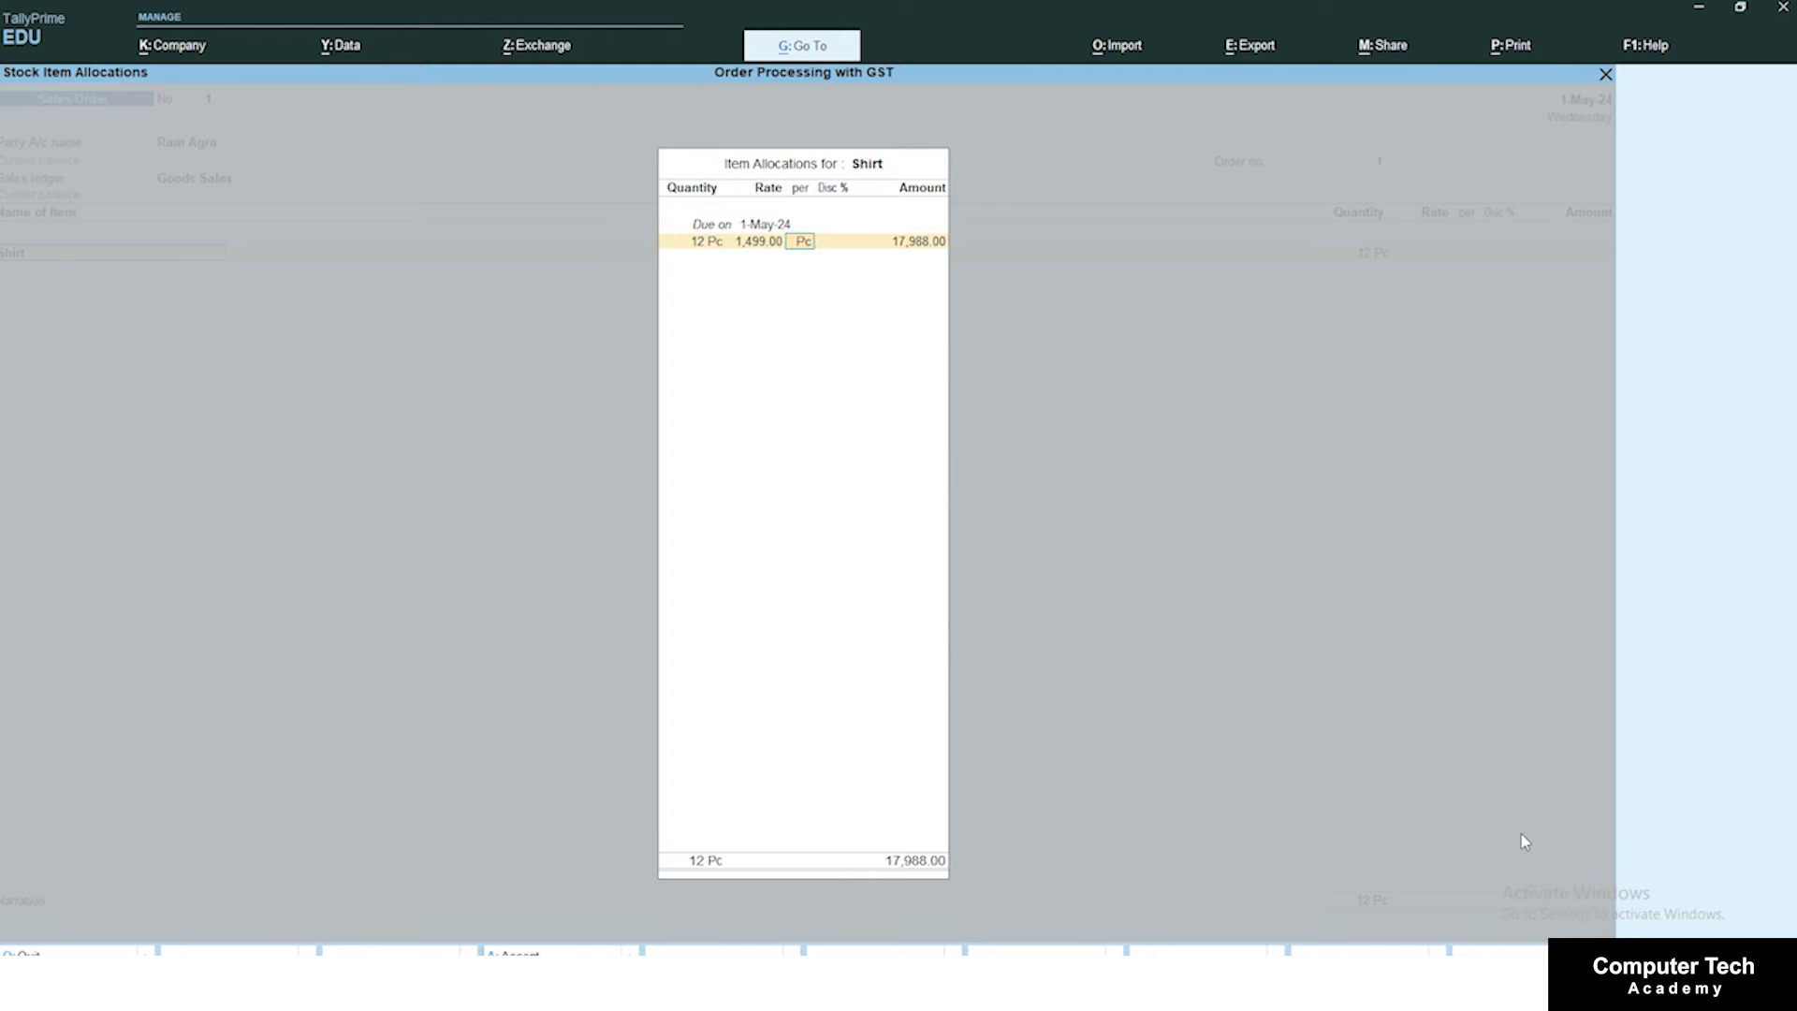
key("Return")
key("Return")
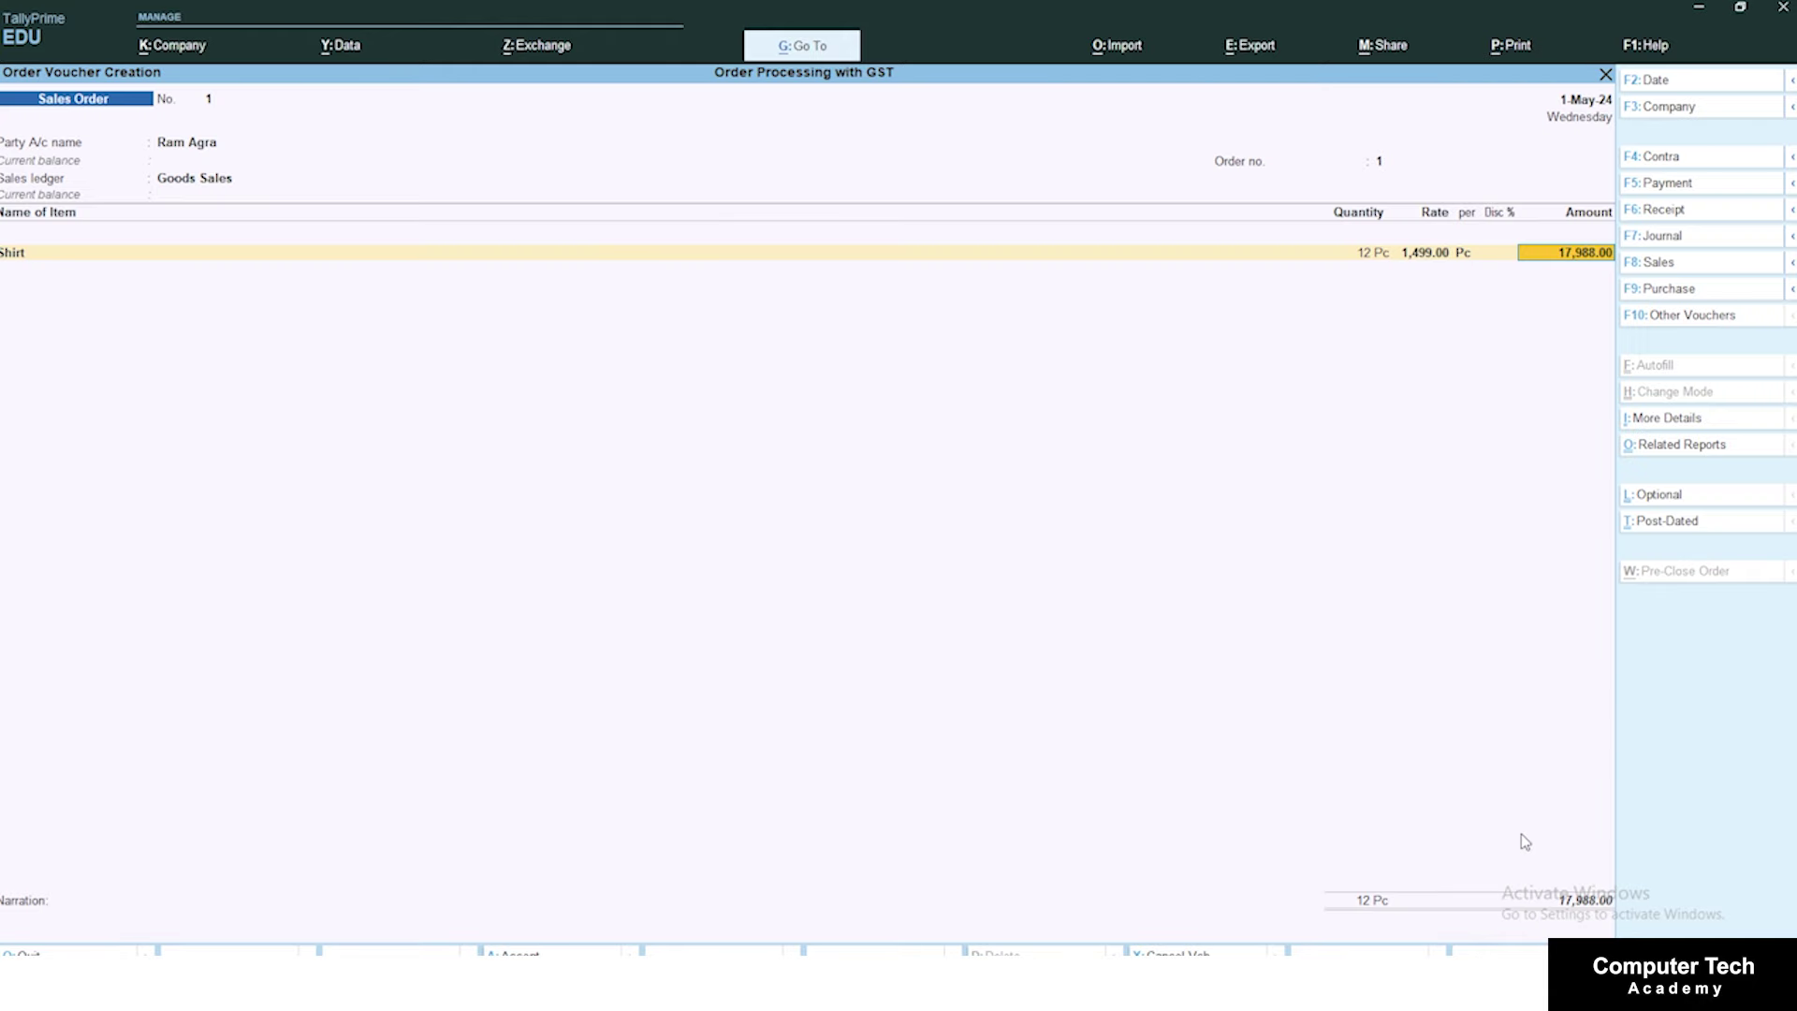
key("Return")
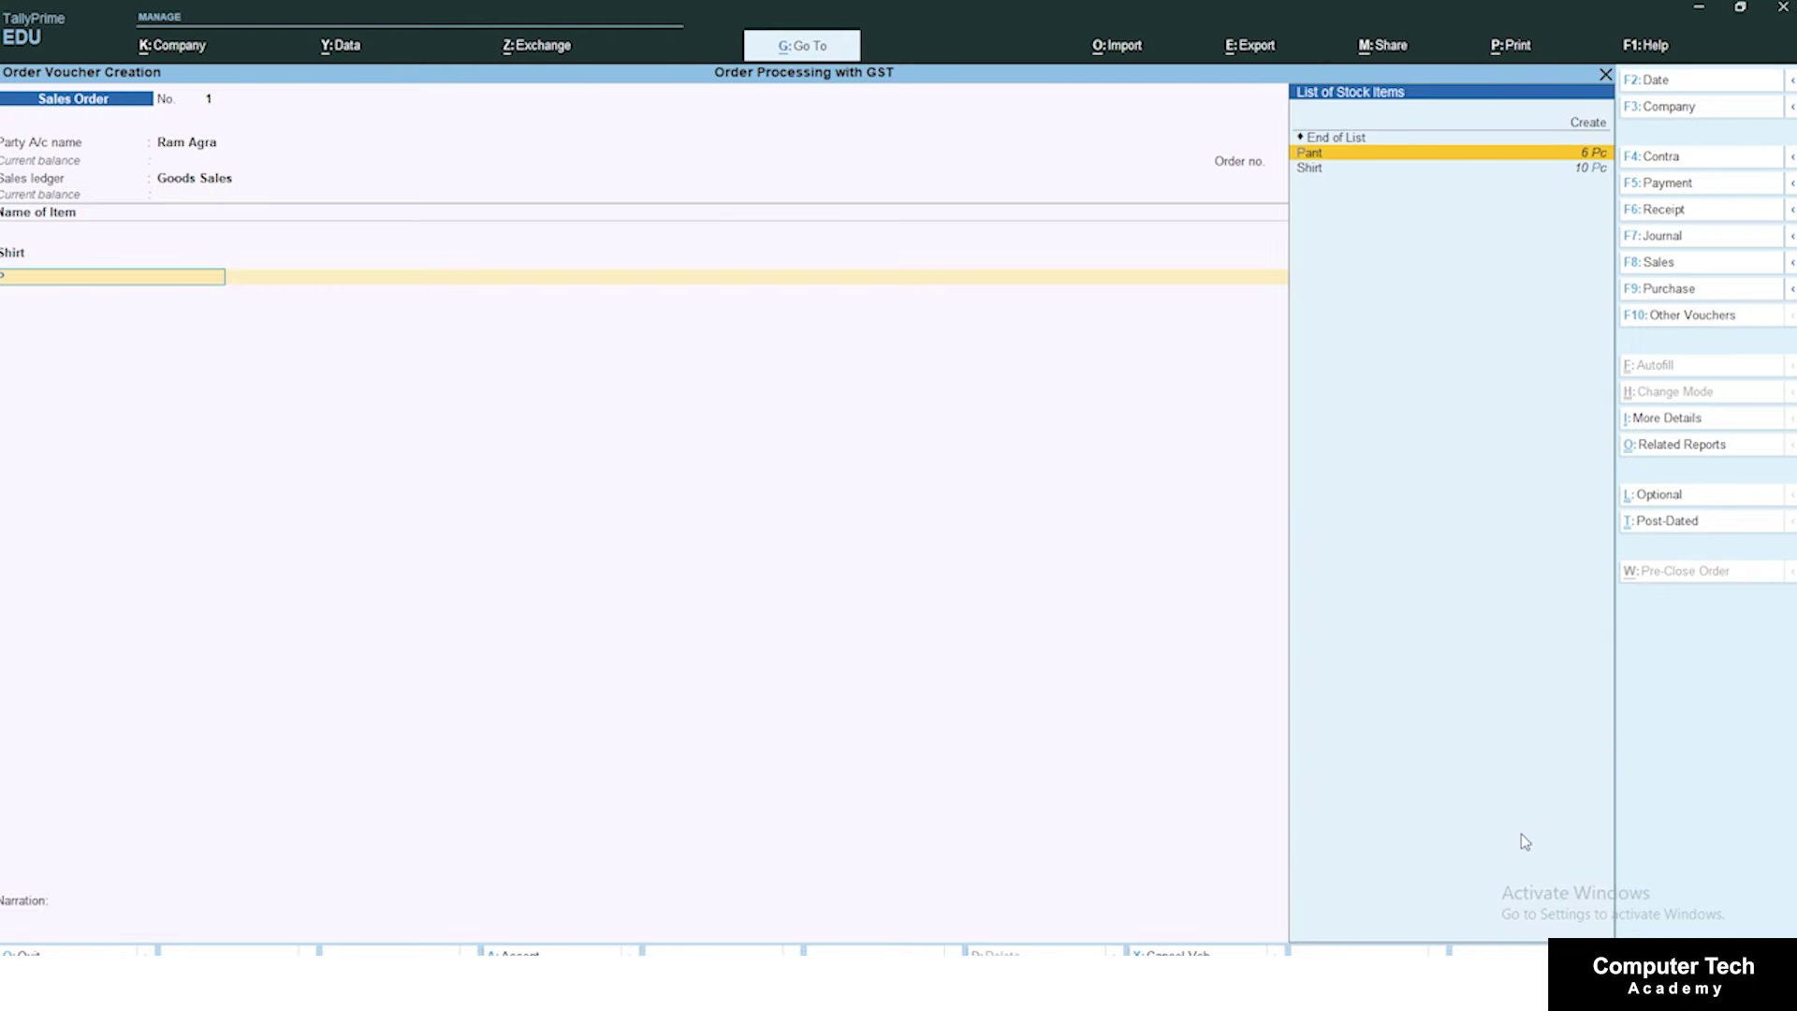
Step: Add Pant to the sales order with a quantity of 8 Pc at 2,499 per Pc and no discount
key("Return")
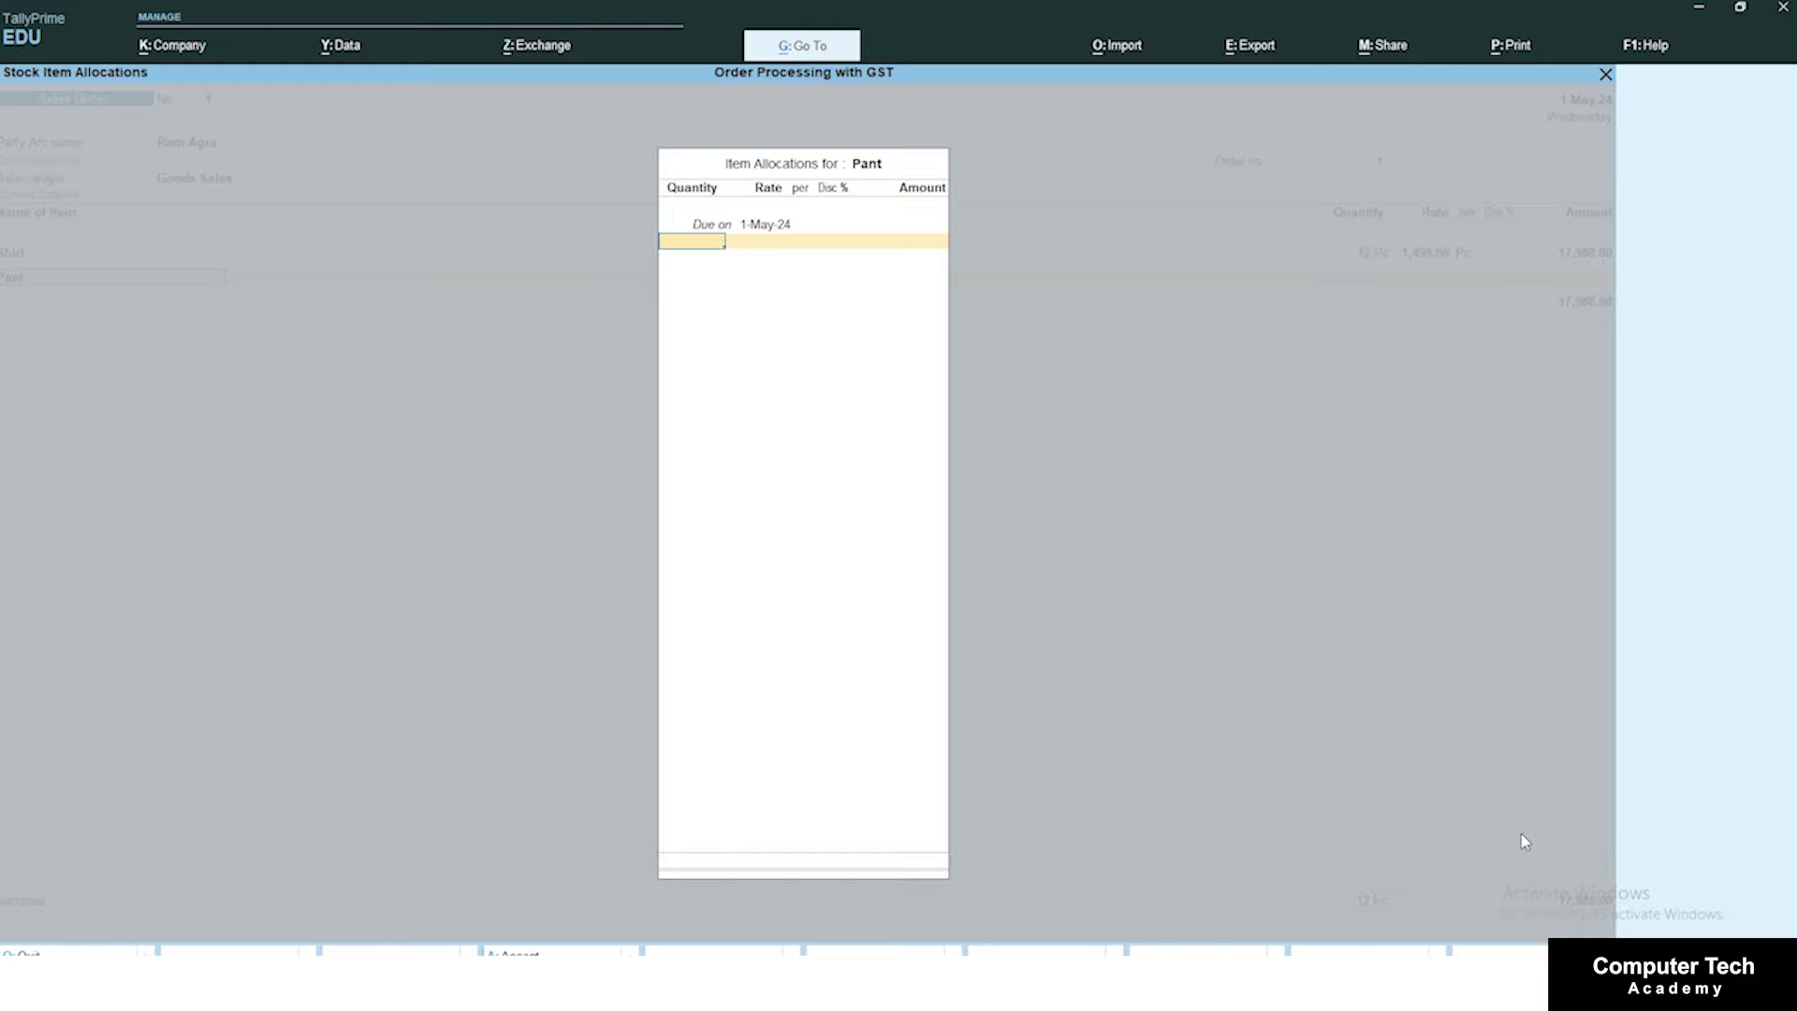
key("alt+Tab")
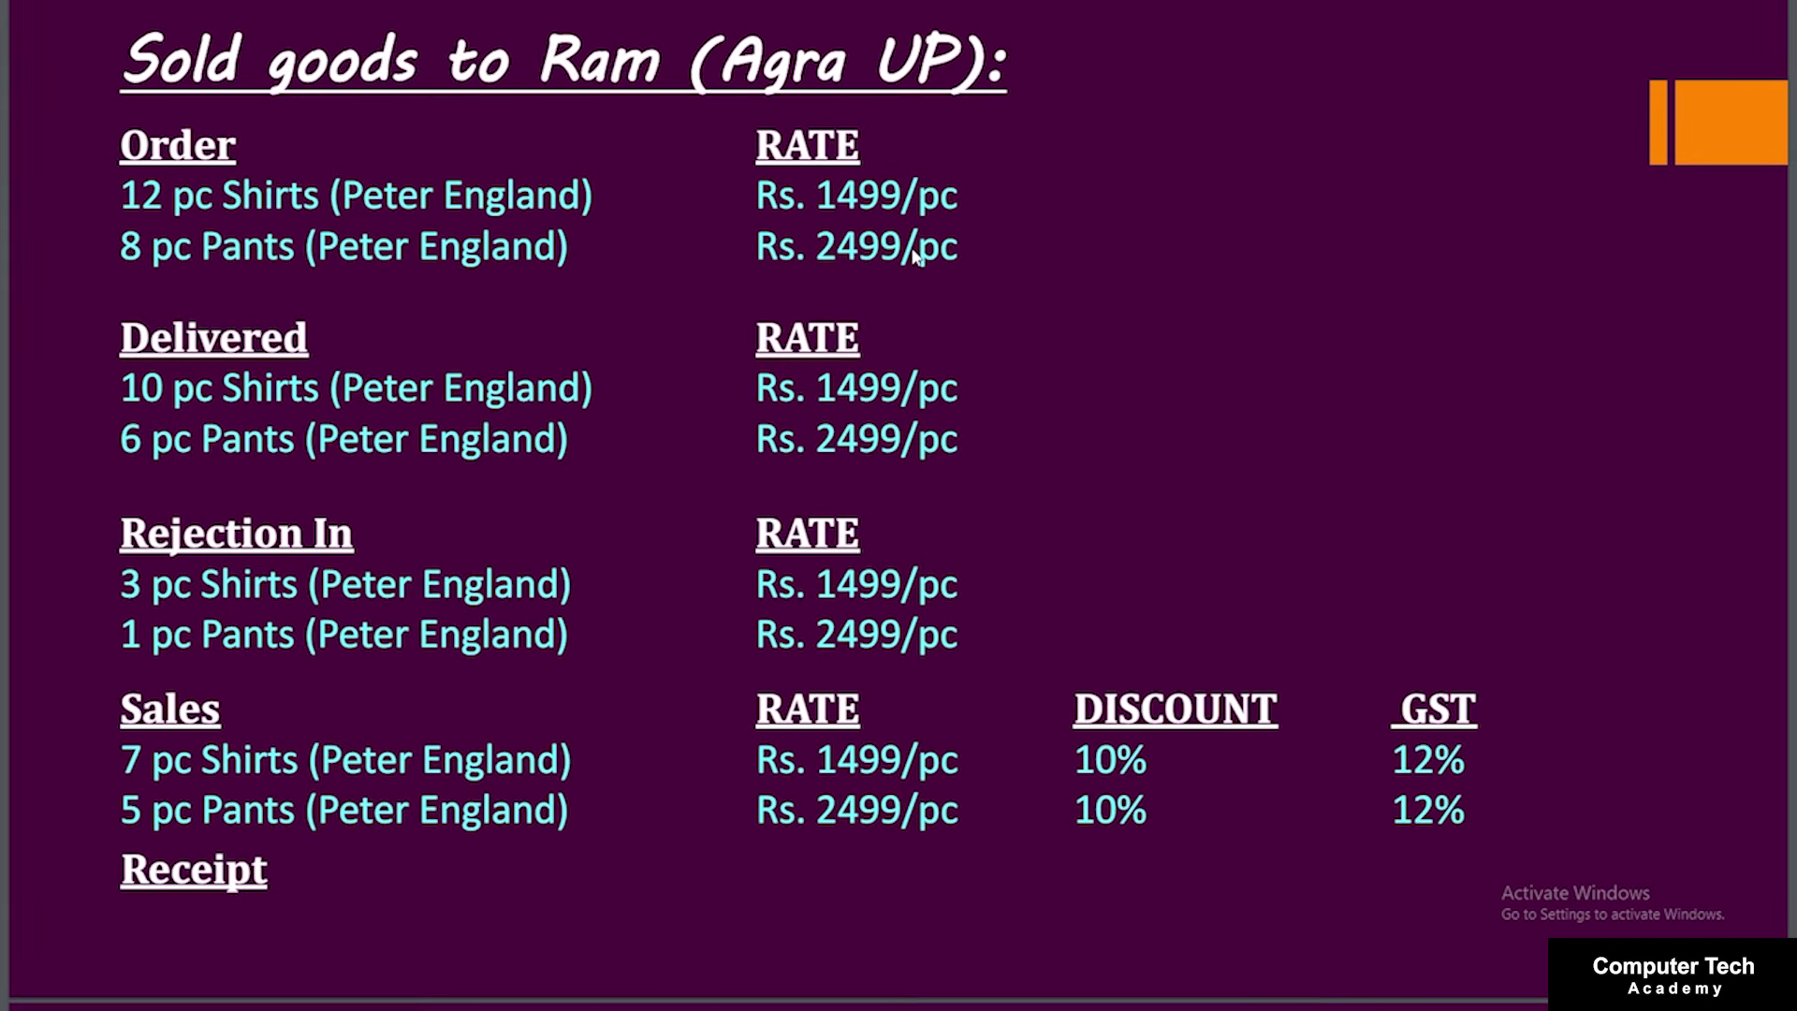
key("alt+Tab")
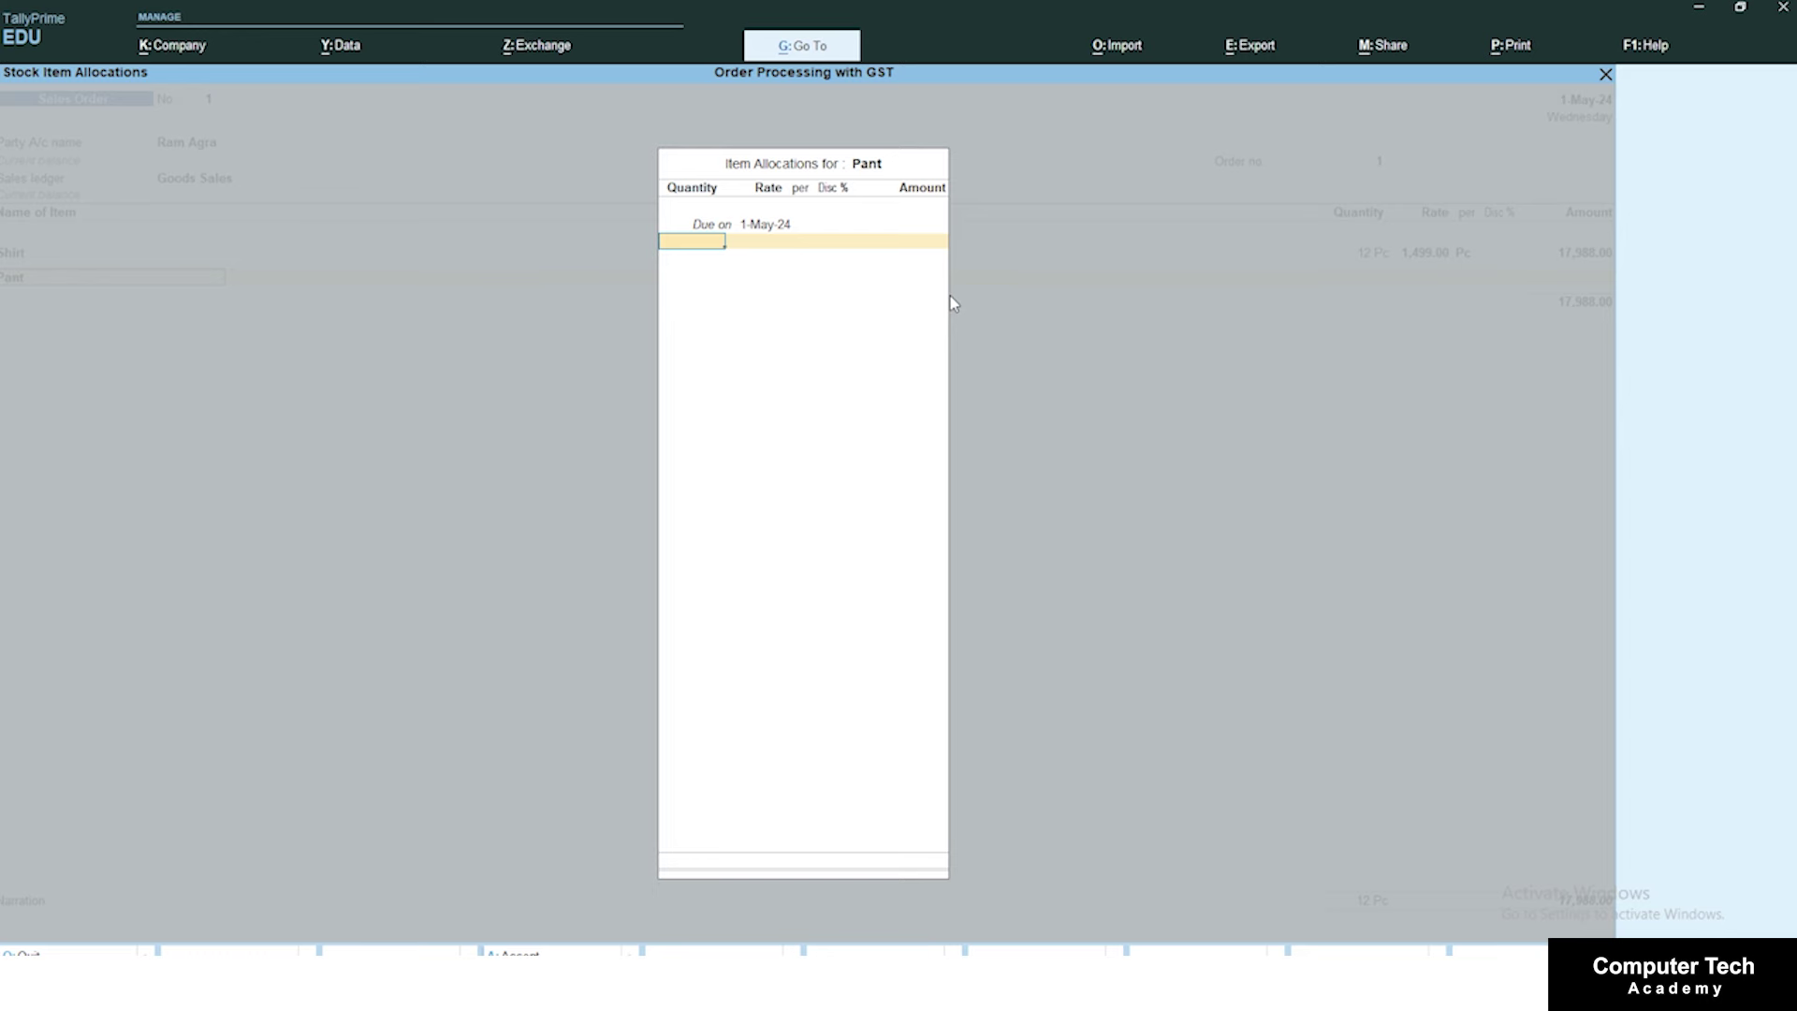
type("8")
key("Return")
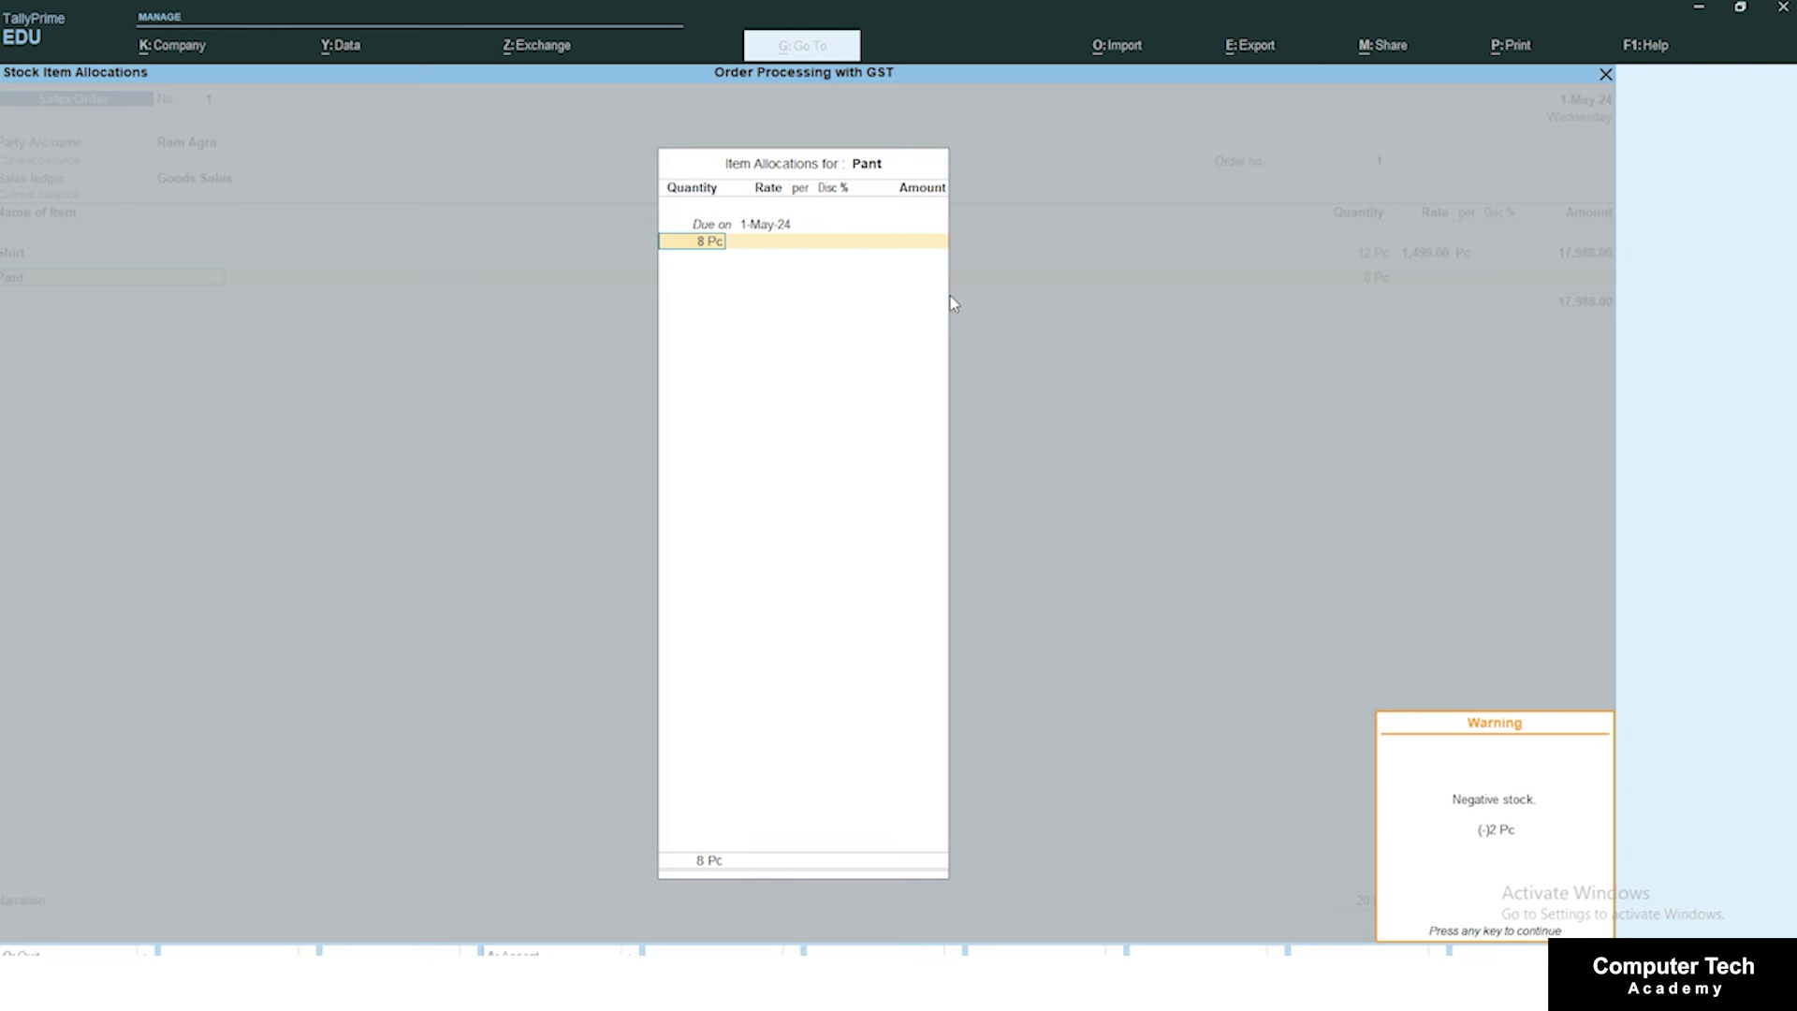
key("Return")
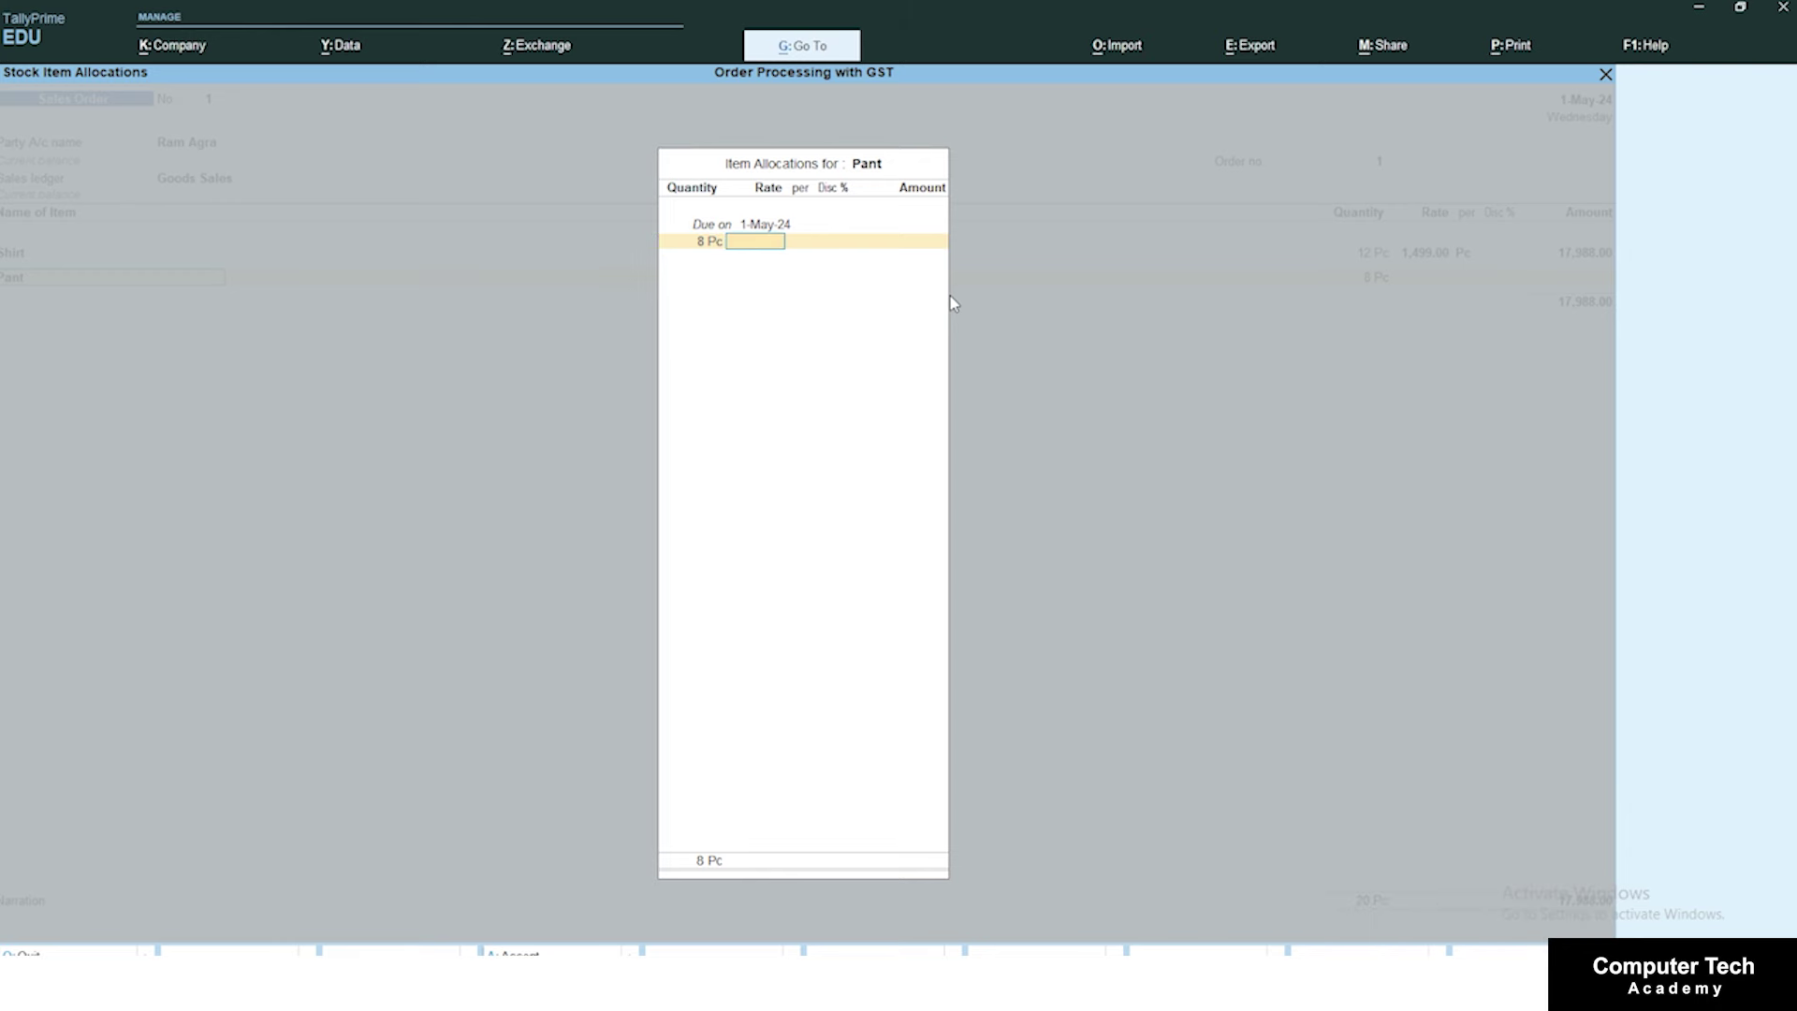
type("2,499")
key("Return")
key("Return")
key("Return")
key("Return")
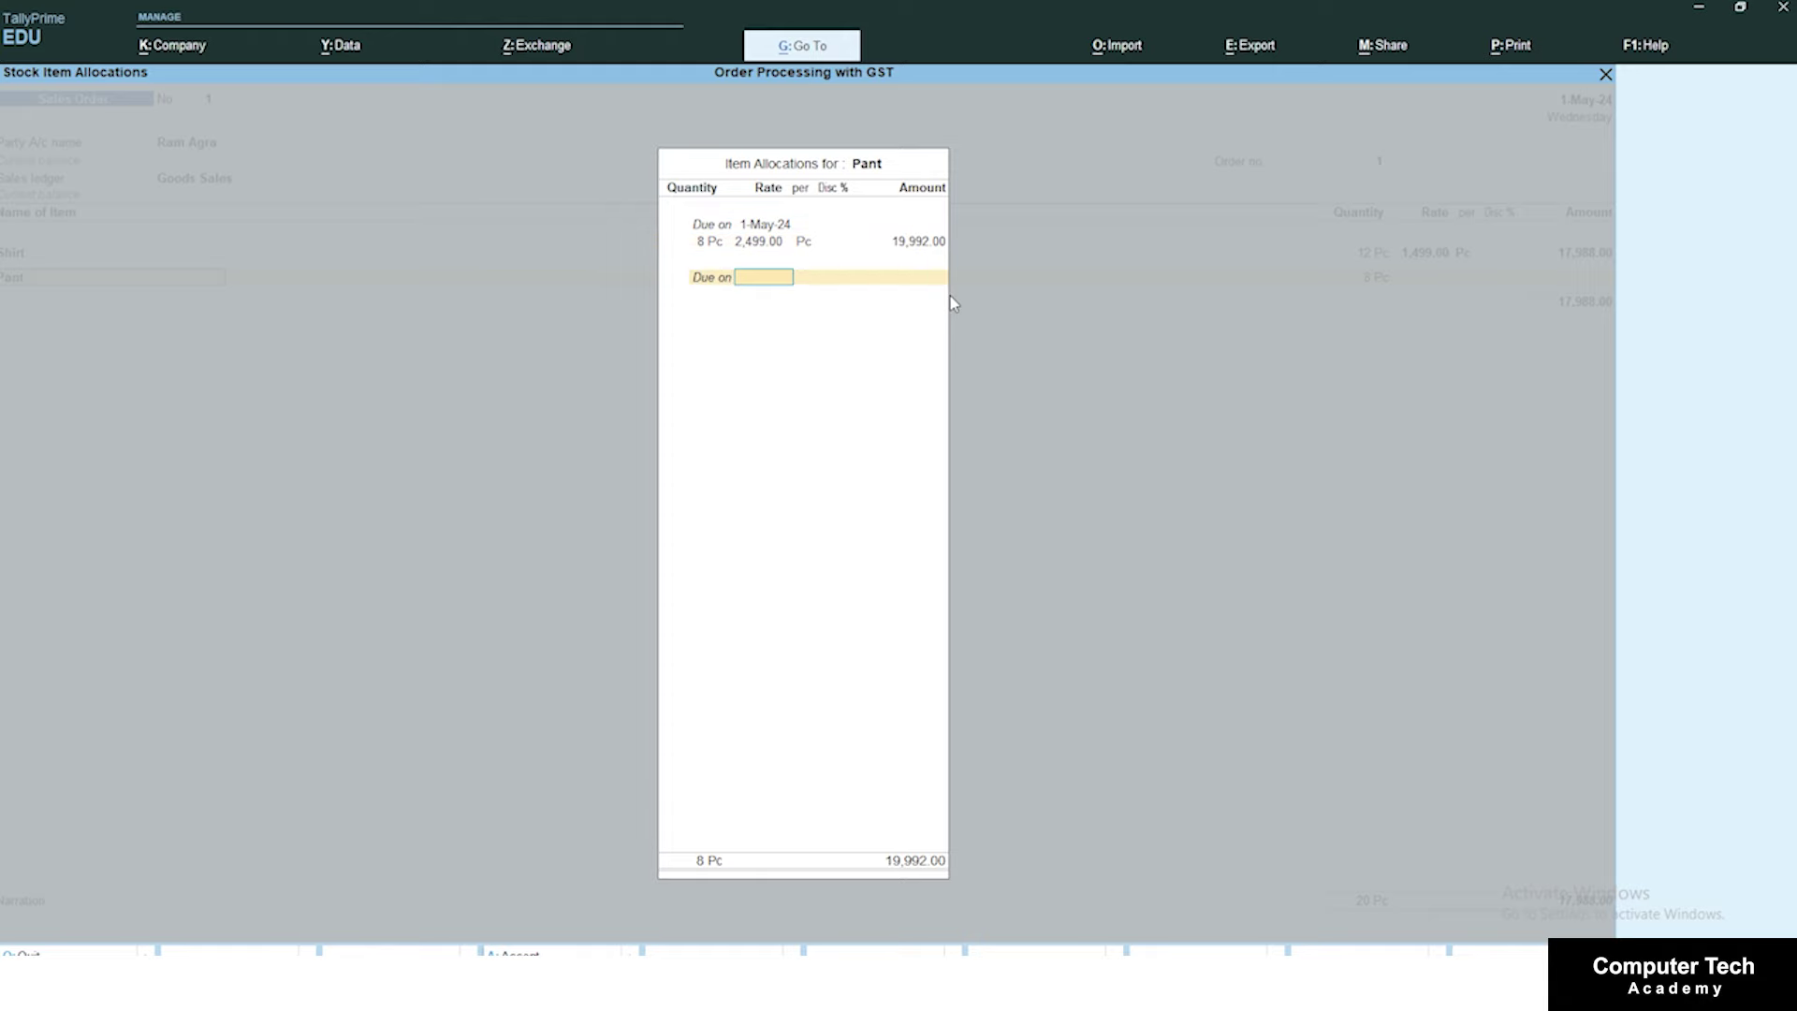
key("Return")
key("Return")
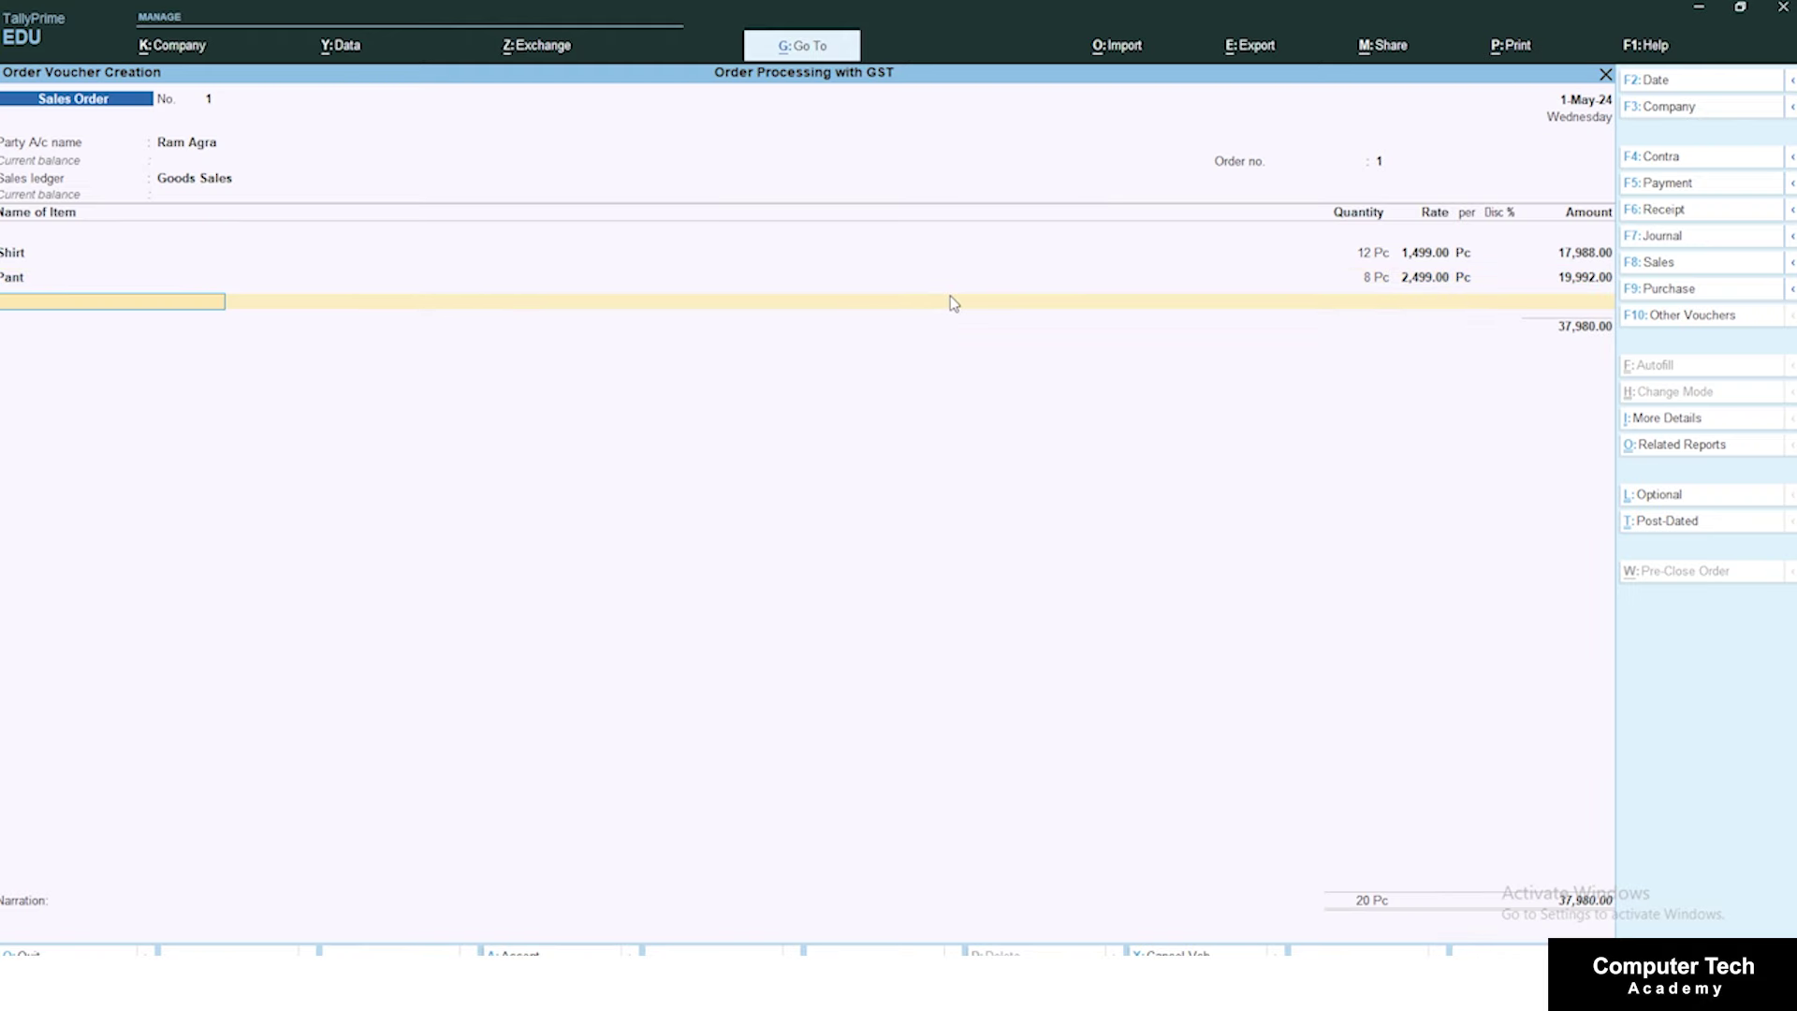
Step: End the item list and save the sales order with a blank narration
key("Return")
key("Return")
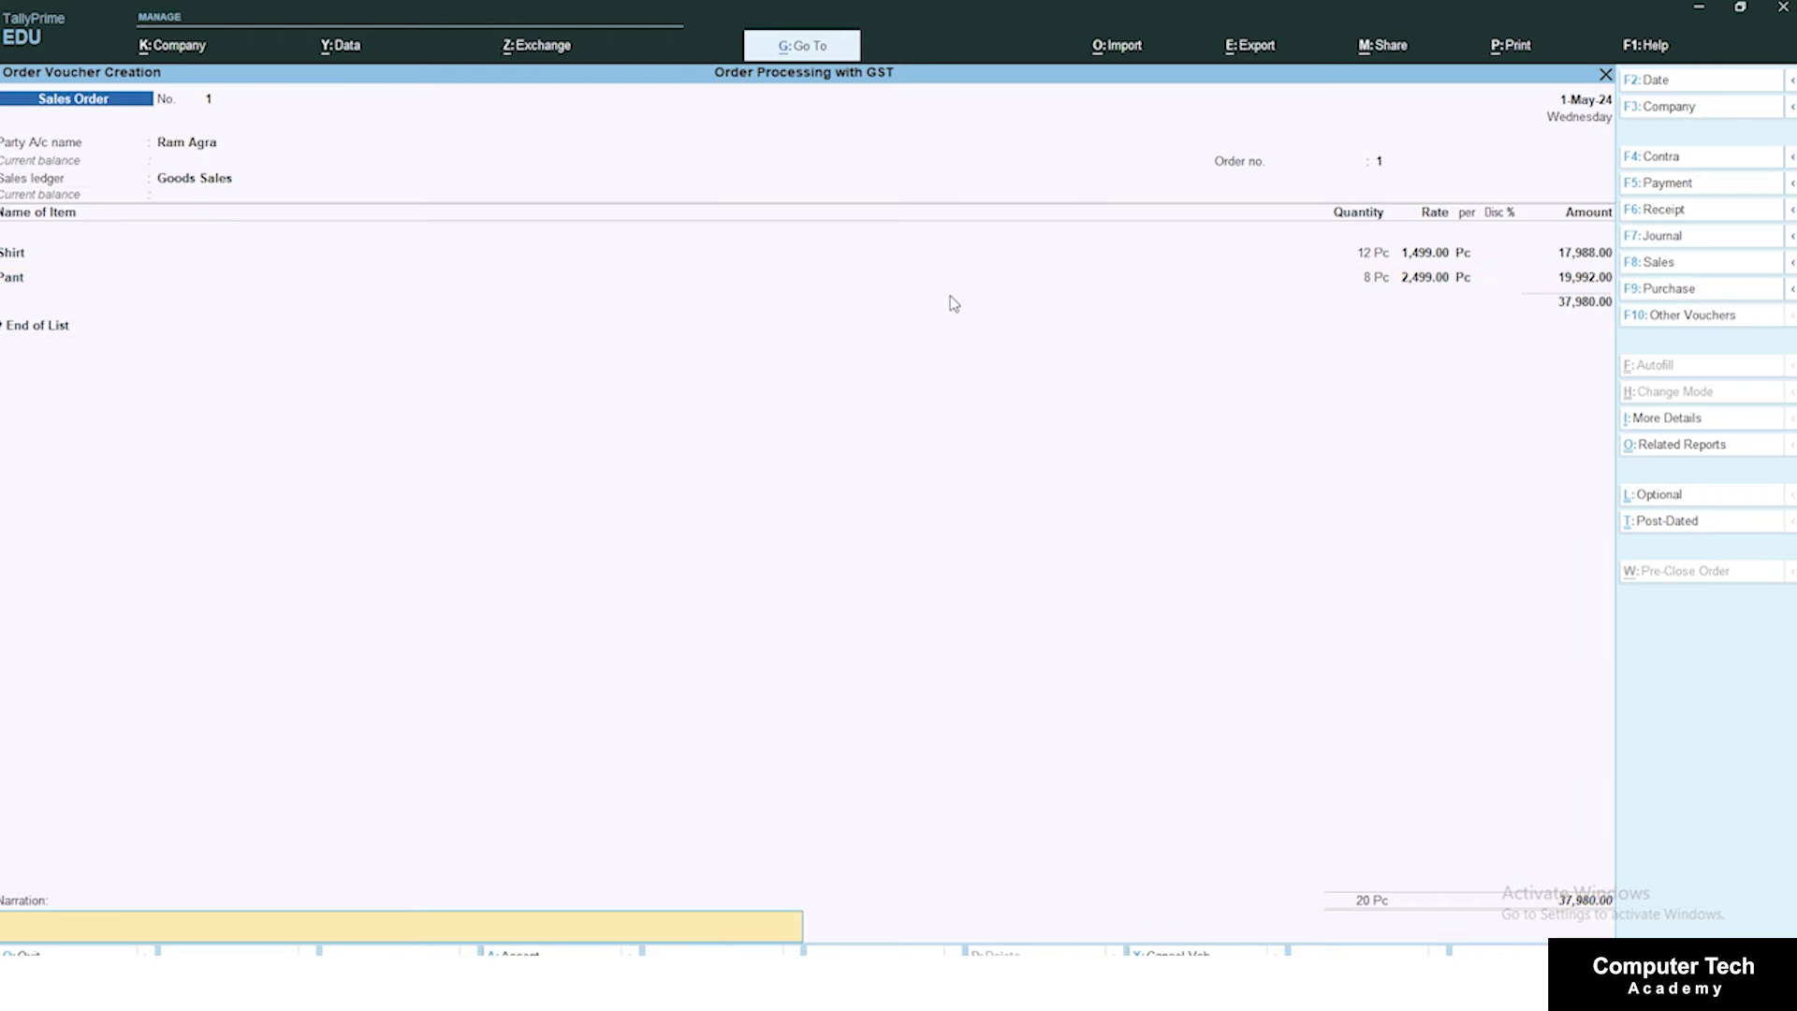
key("Return")
key("Return")
Step: Switch to the presentation to check the delivered quantities and the Delivery Note shortcut, and return to TallyPrime
key("alt+Tab")
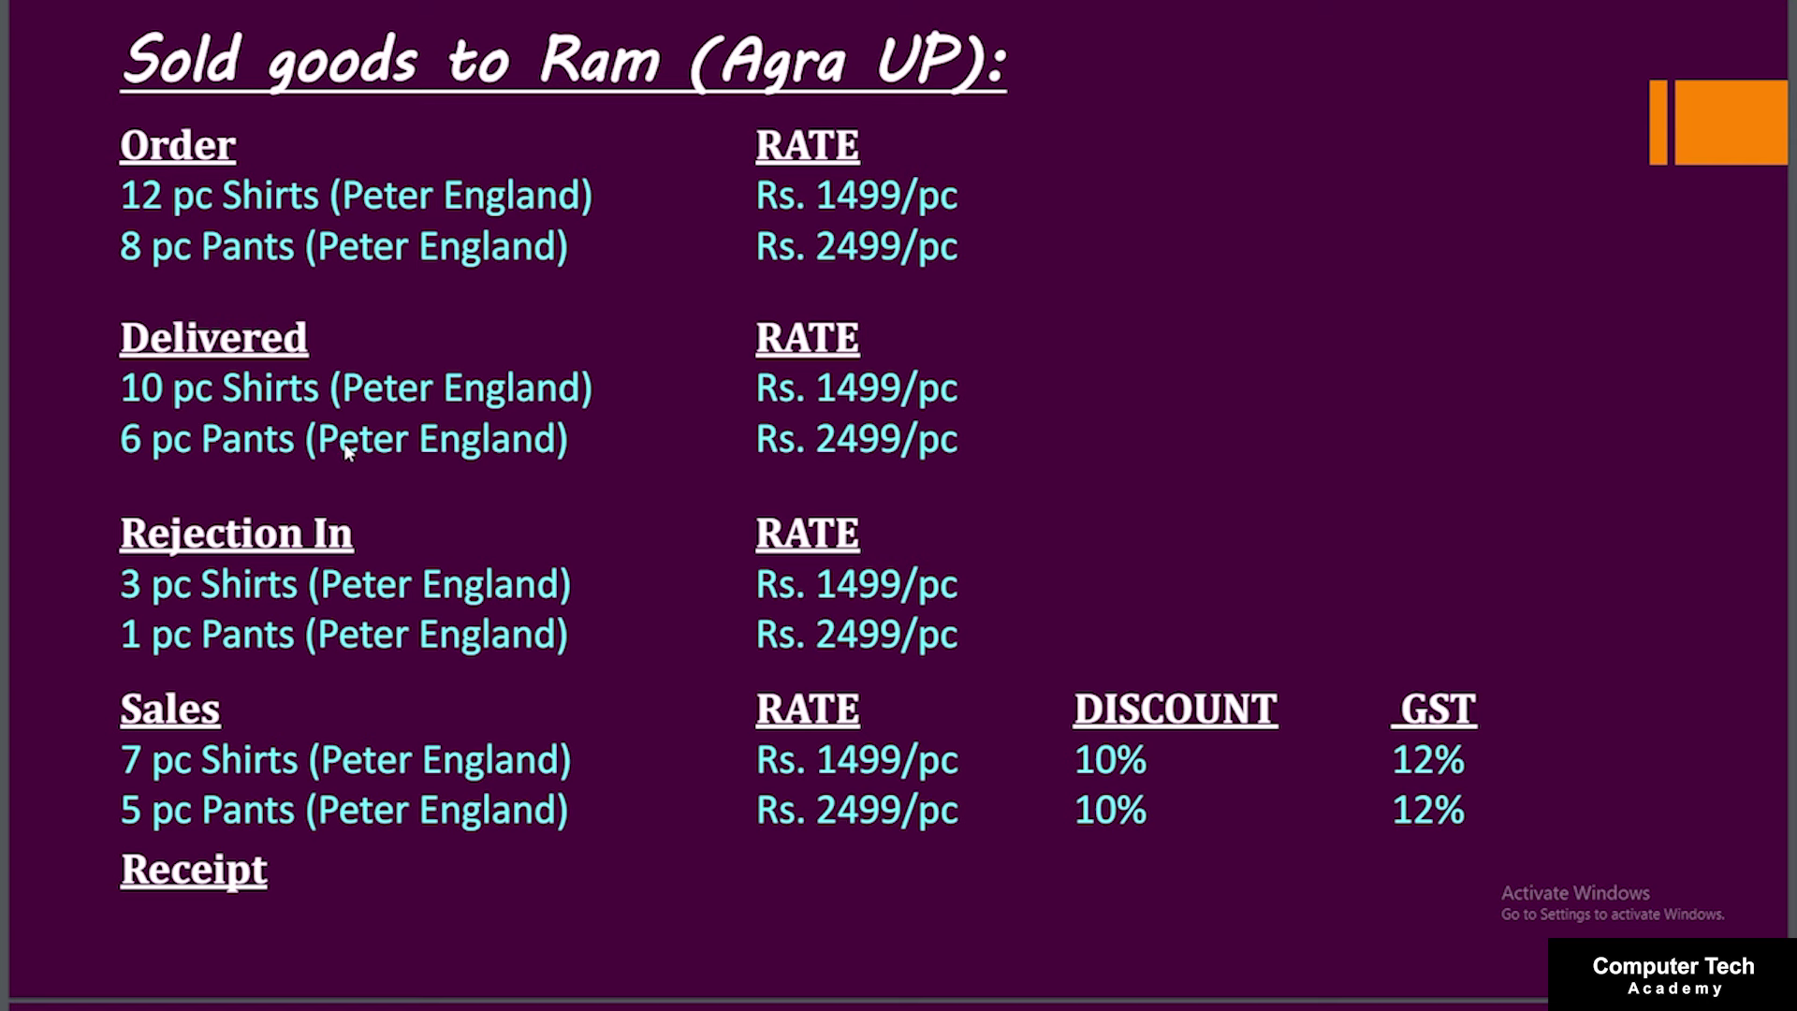
key("Right")
key("Right")
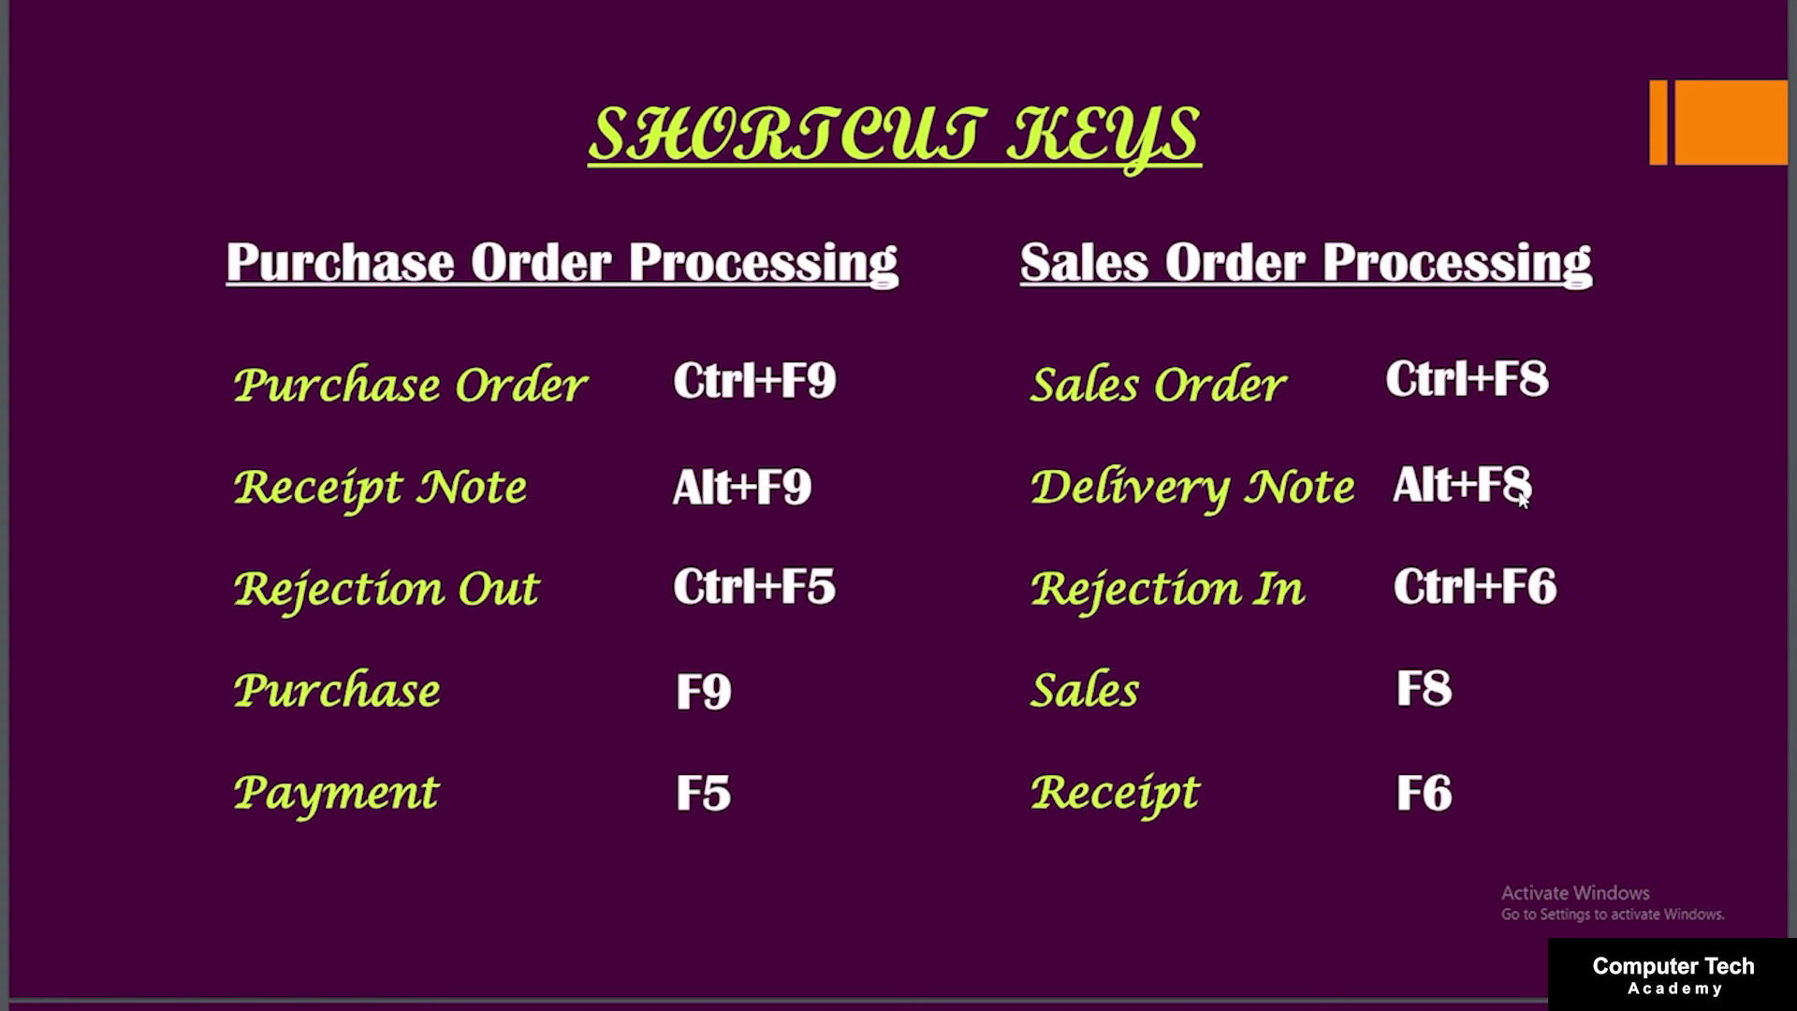
key("Left")
key("Left")
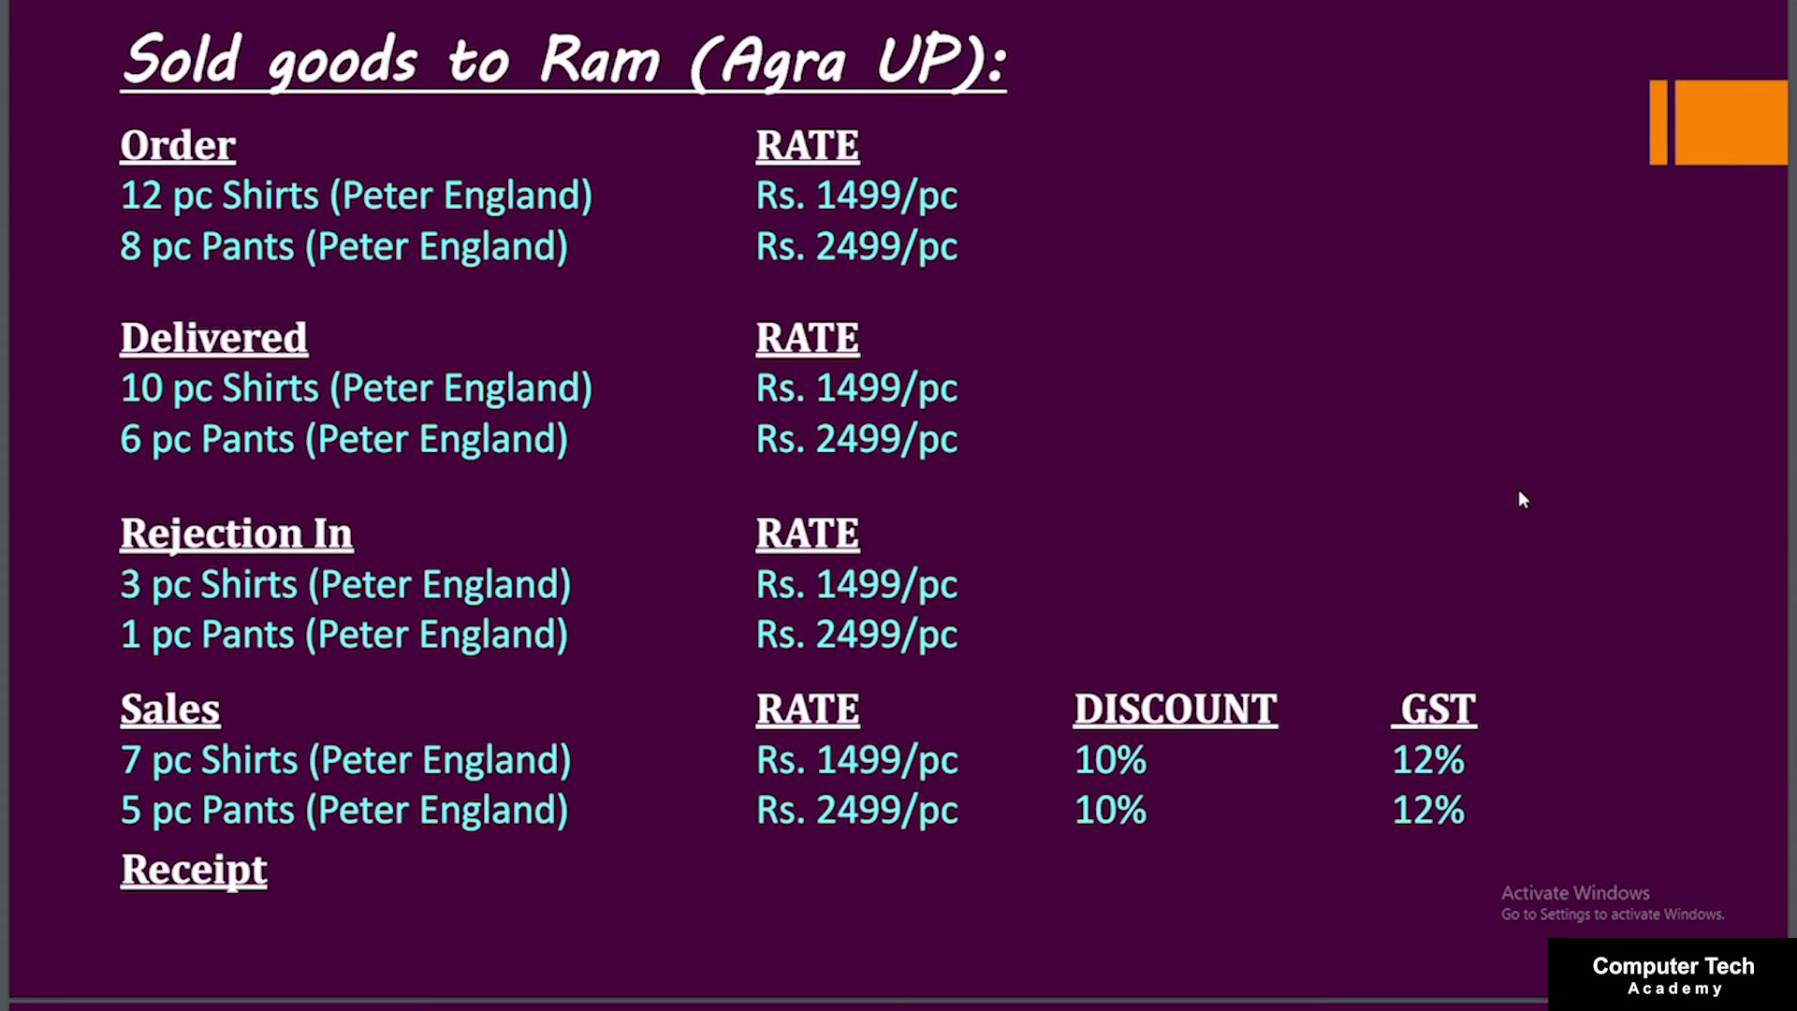
key("alt+Tab")
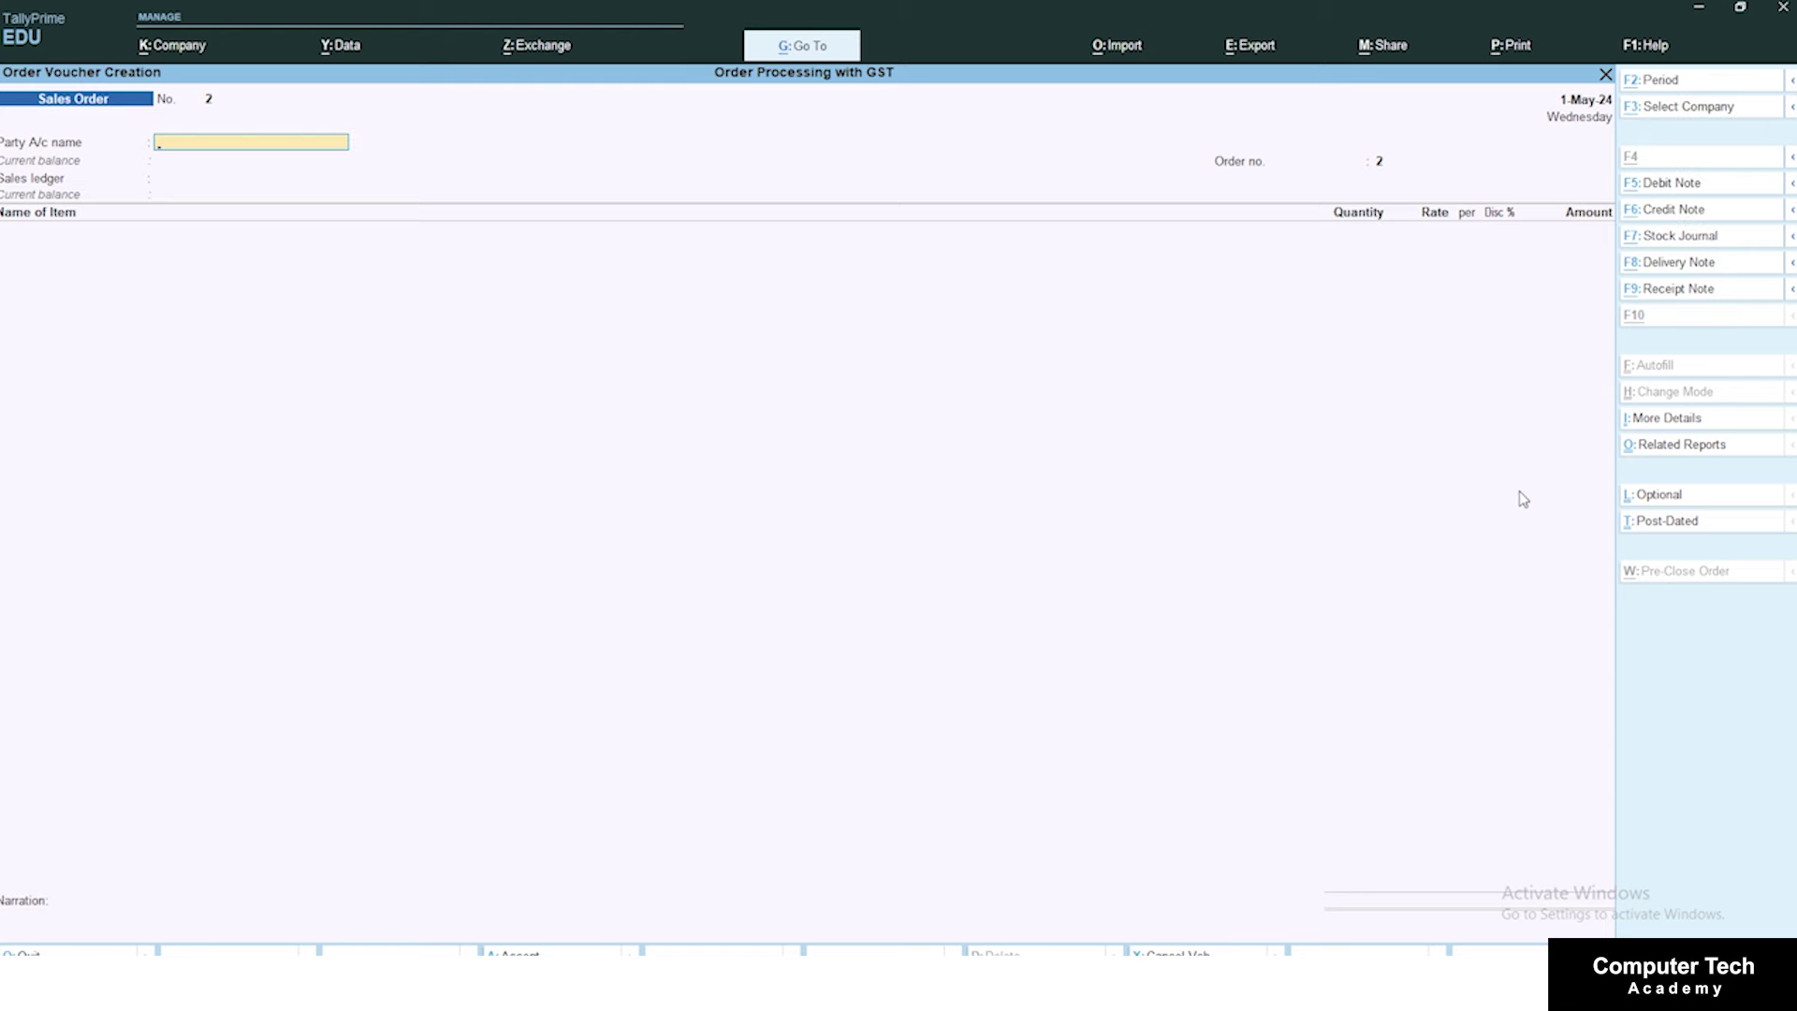
Step: Start a delivery note for the Agra customer and link it to the customer's pending sales order
key("F8")
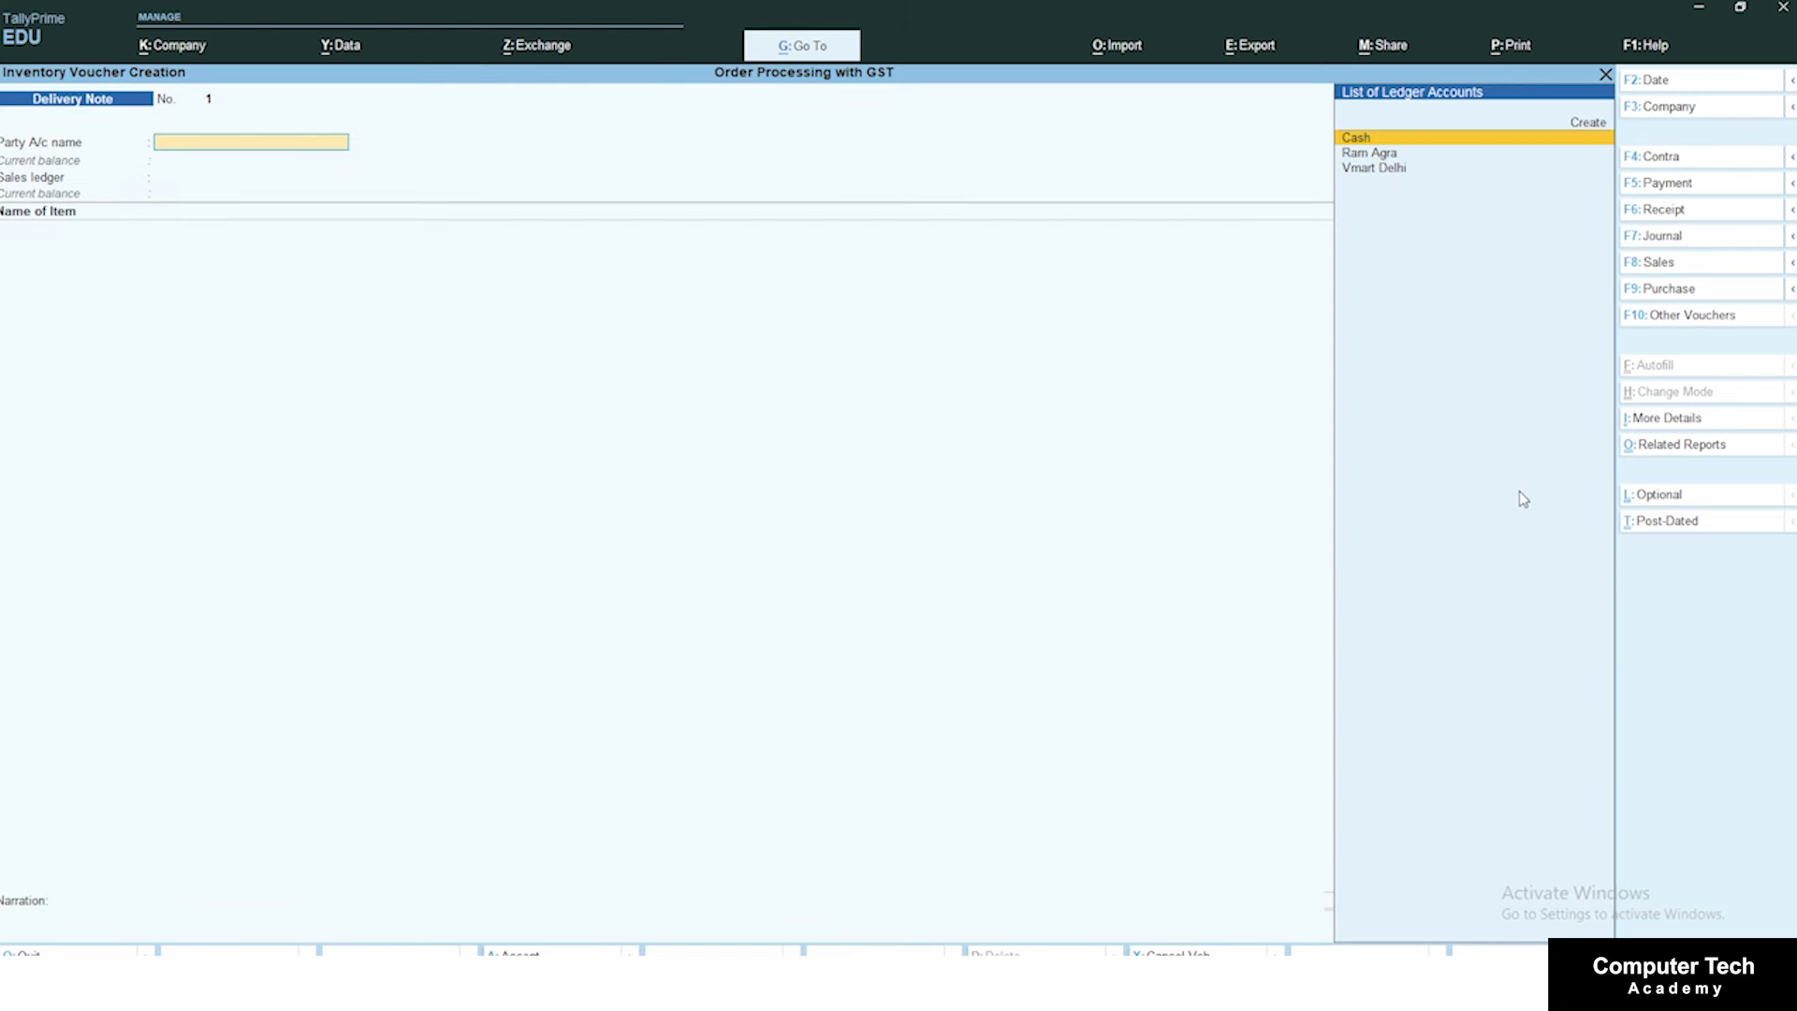
key("Down")
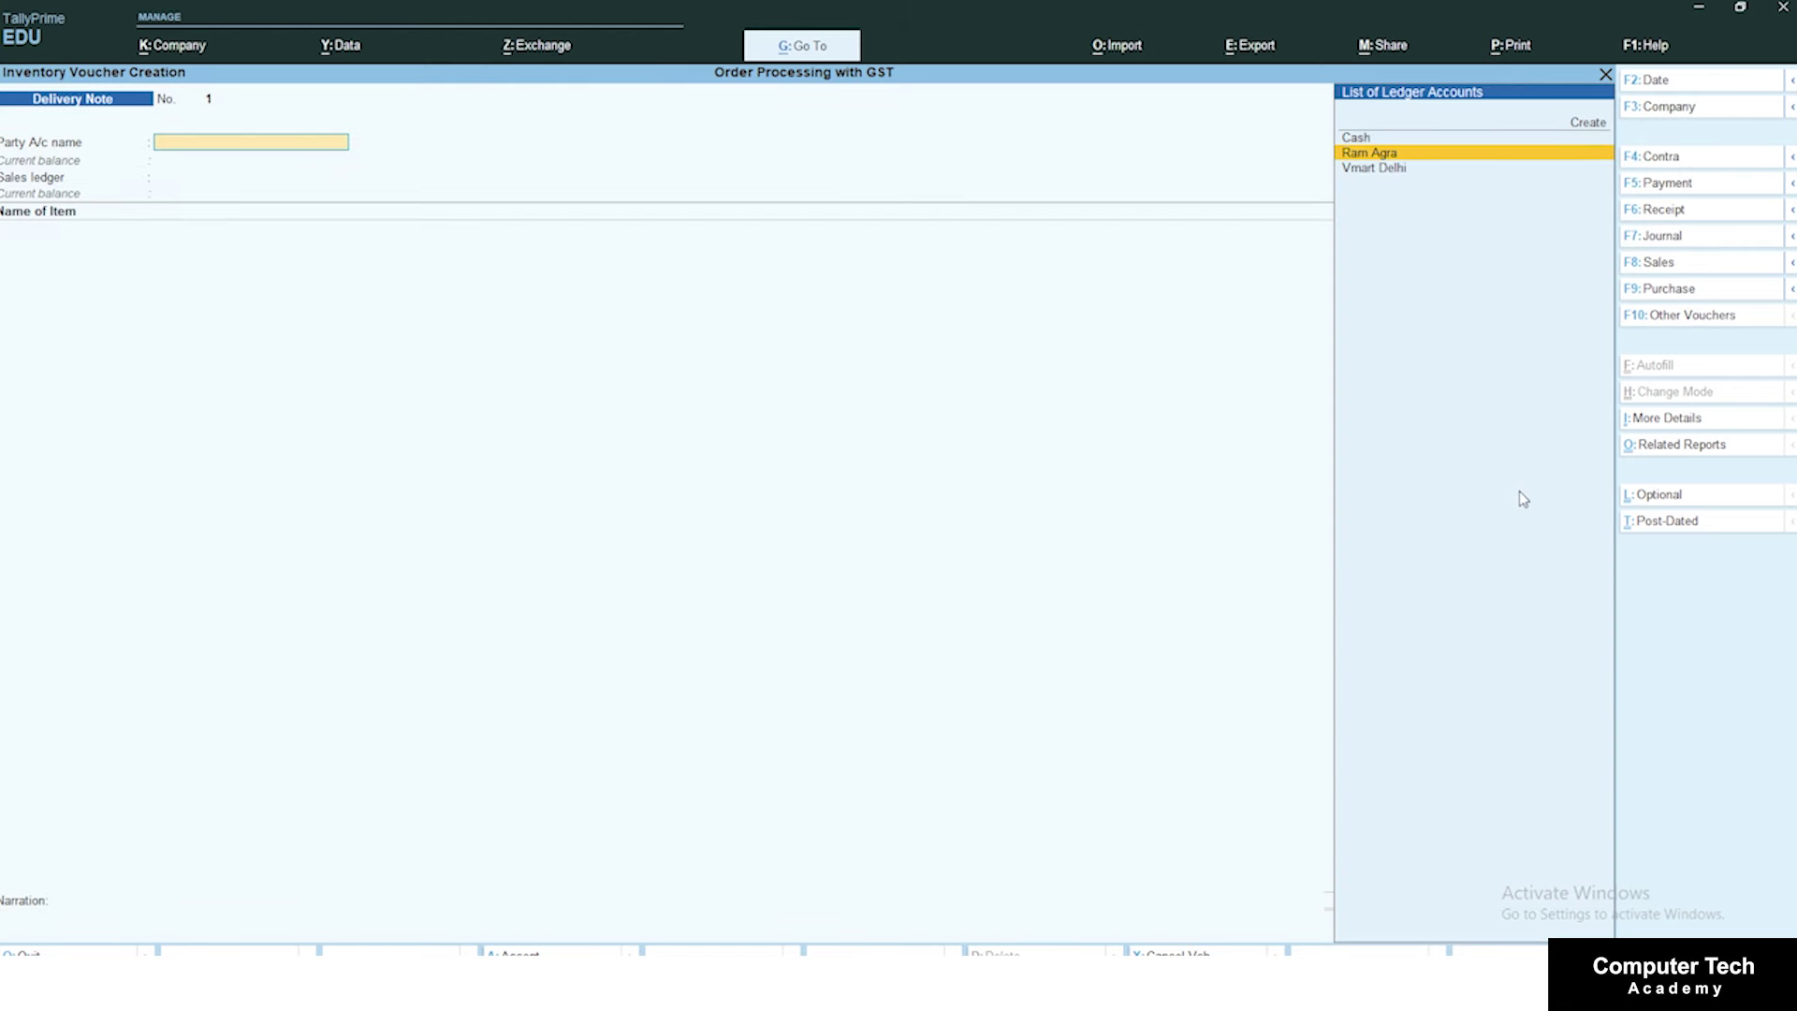
key("Return")
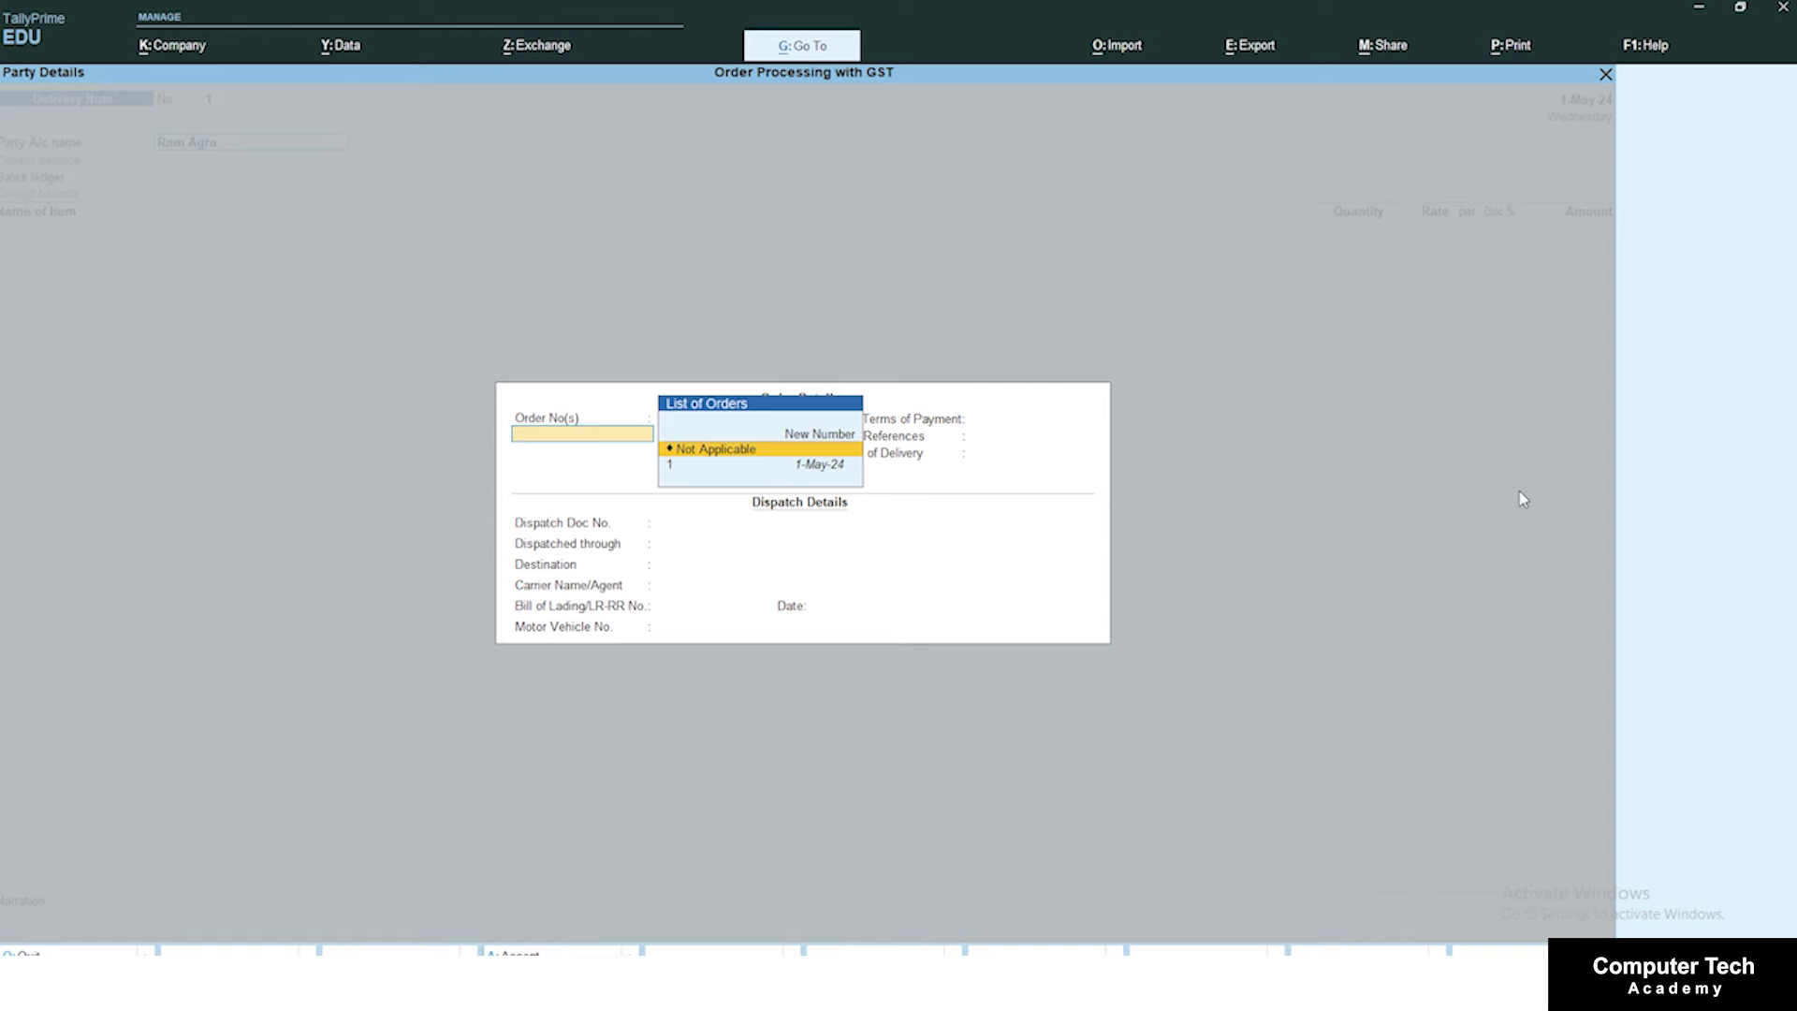
key("Down")
key("Return")
key("Return")
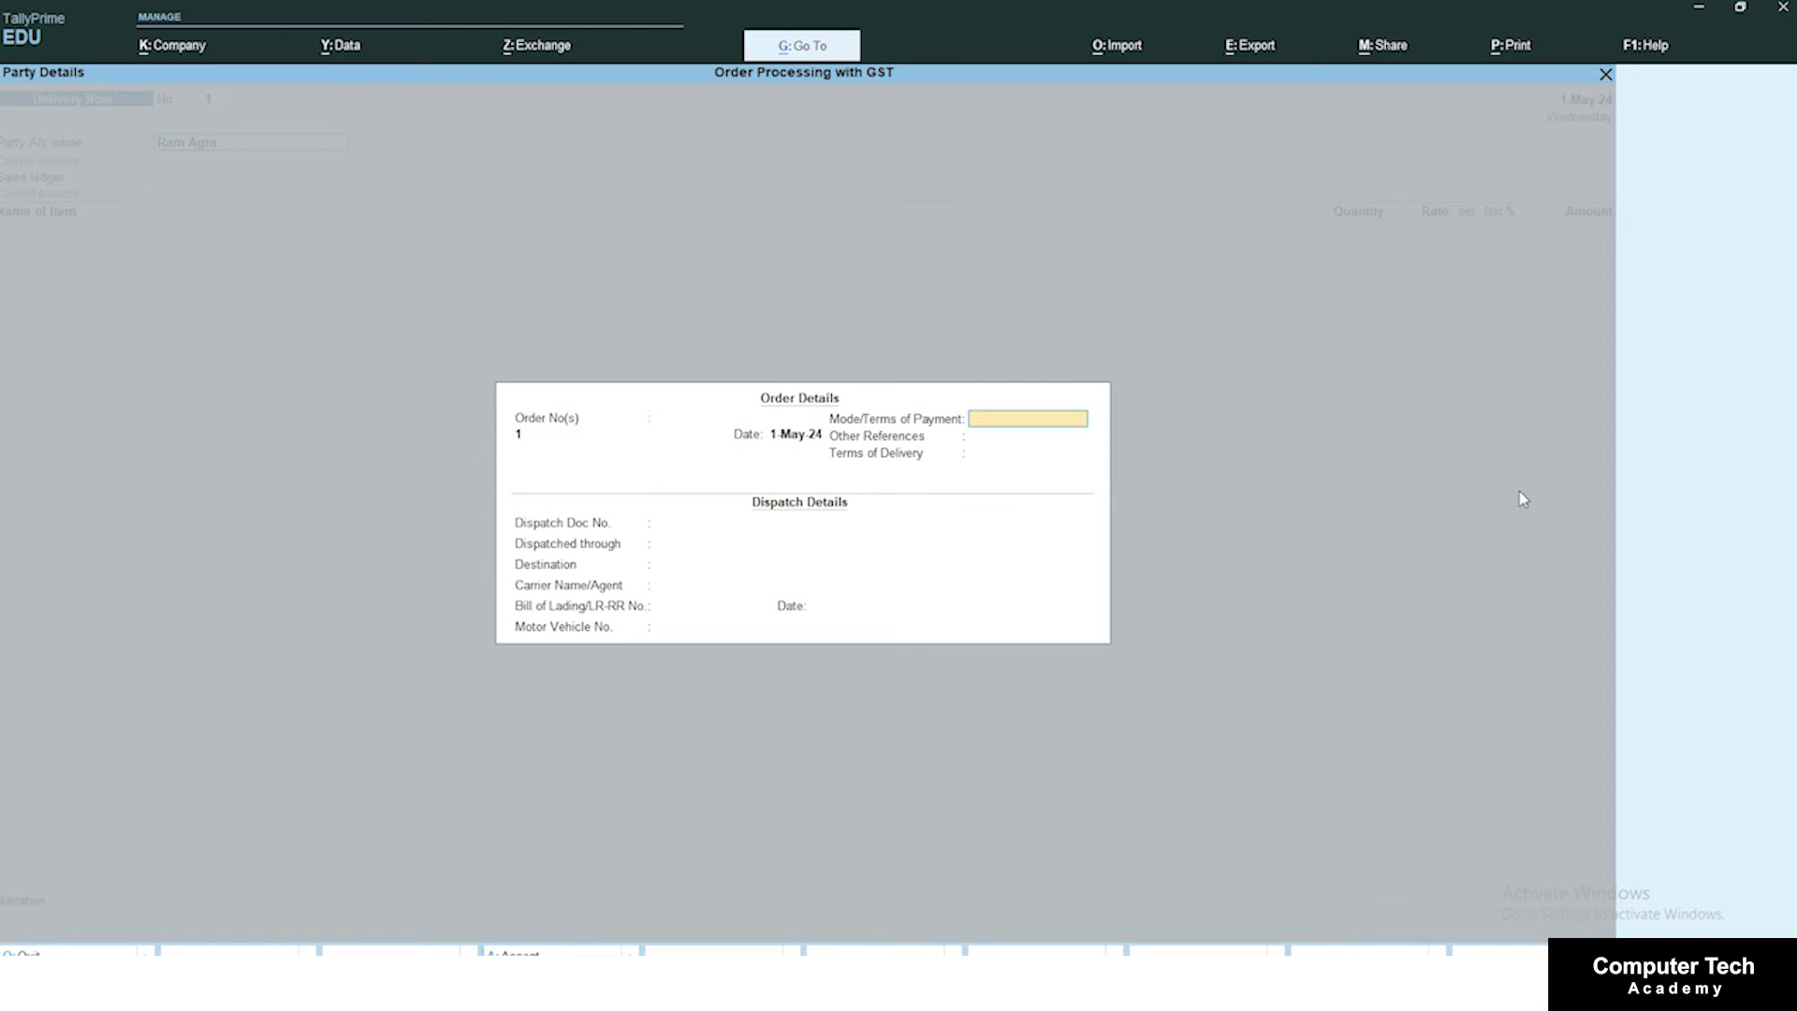
Step: Leave the payment terms and dispatch details blank, accept the party details and keep Goods Sales as the sales ledger
key("Return")
key("Return")
key("Return")
key("Return")
key("Return")
key("Return")
key("Return")
key("Return")
key("Return")
key("Return")
key("Return")
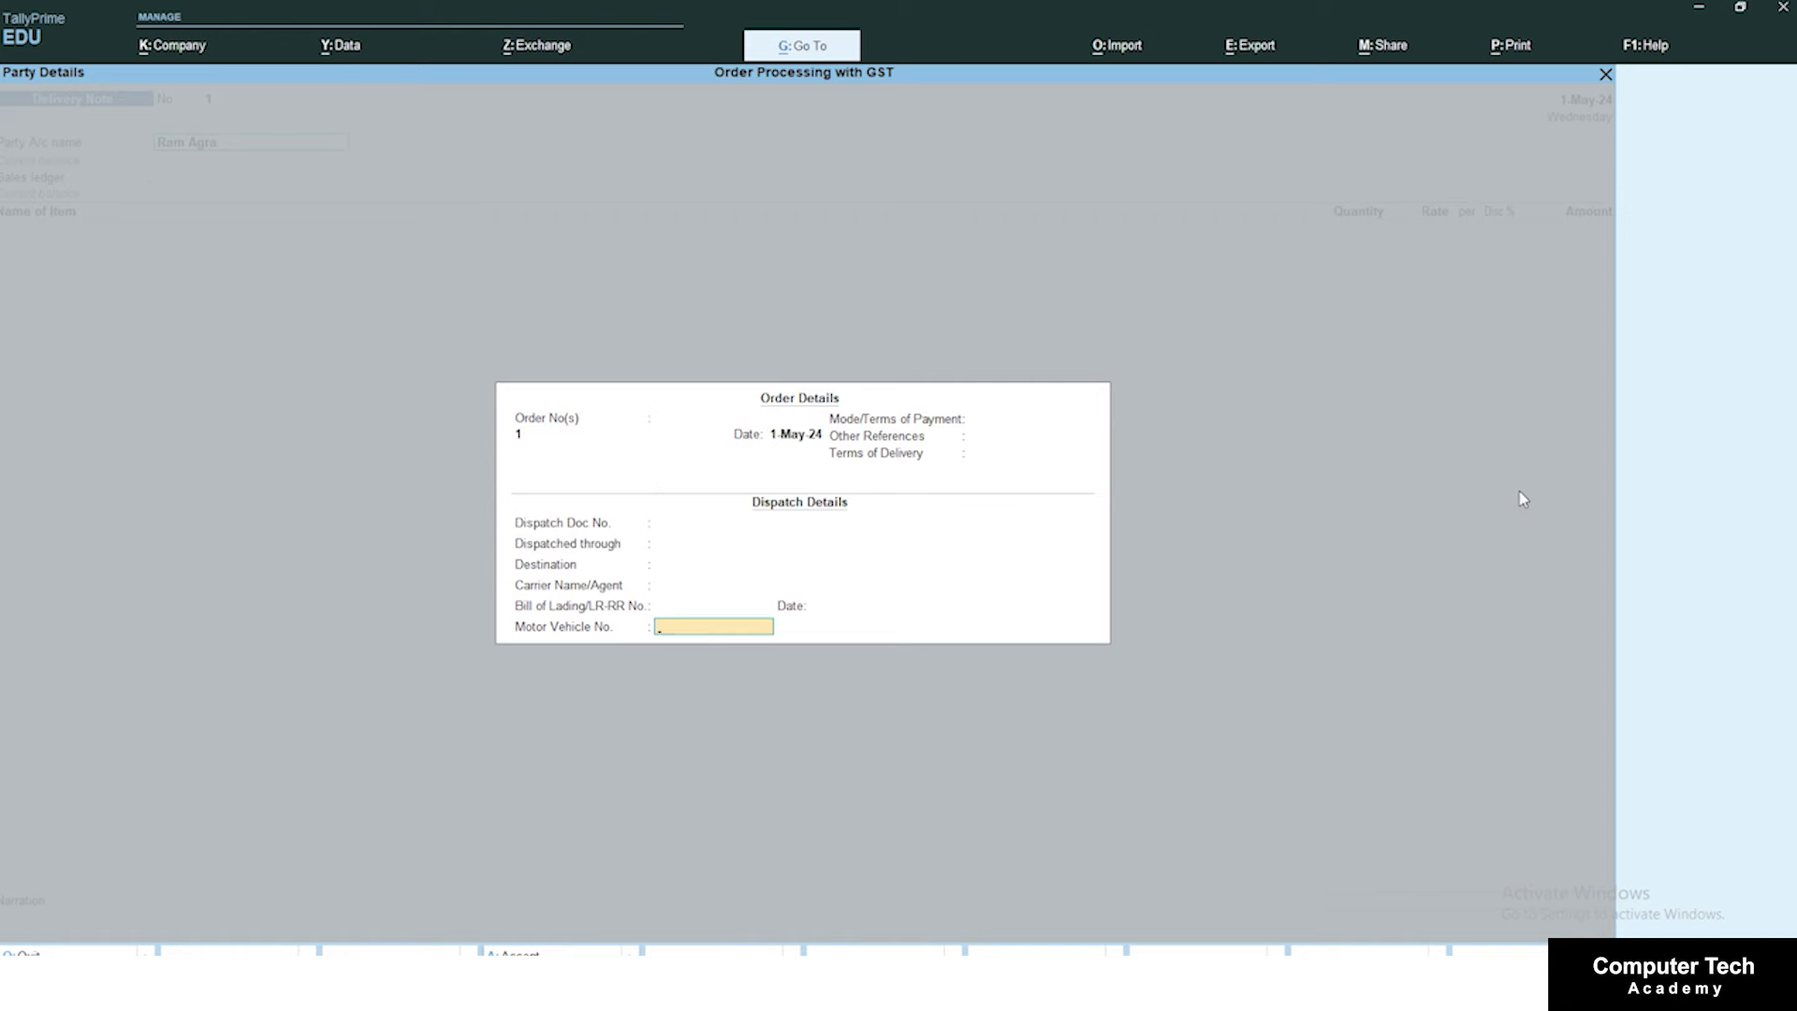
key("Return")
key("Return")
key("Return")
key("Return")
key("Return")
key("Return")
key("Return")
key("Return")
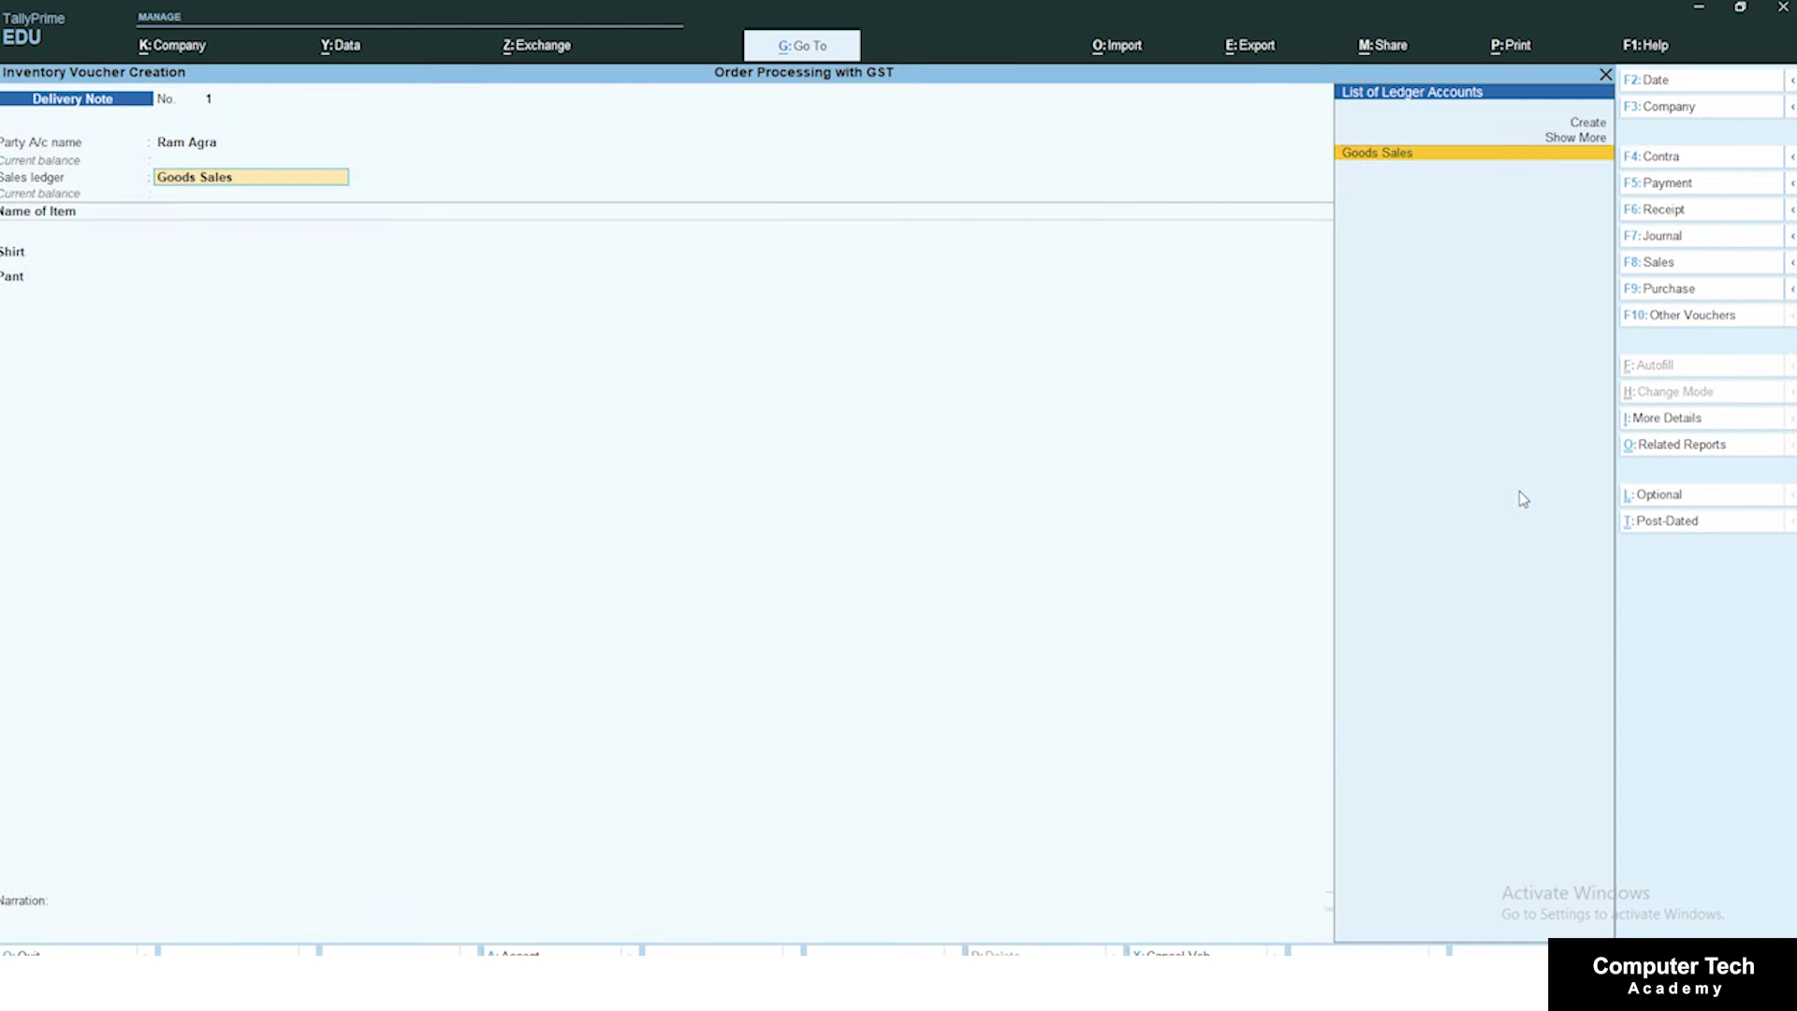
key("Return")
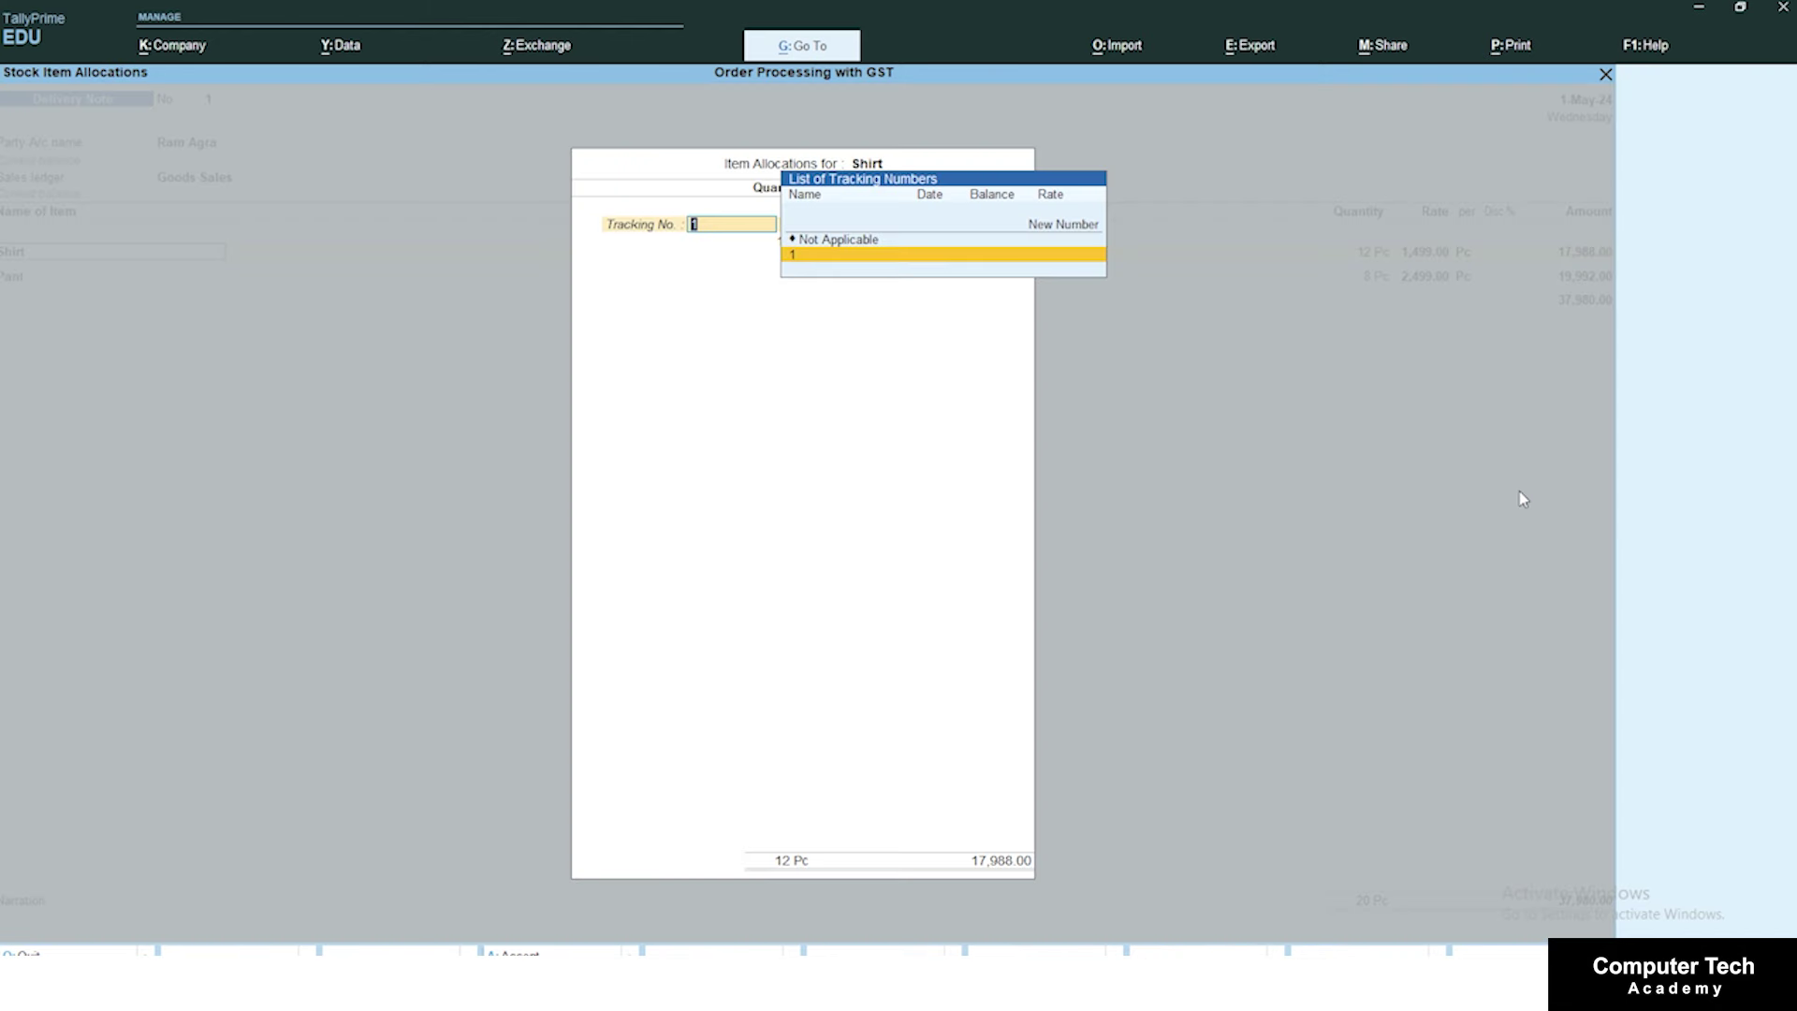
Step: Allocate Shirt in the delivery note to tracking number 1 and the linked order, with the quantity set to 10 Pc
key("Return")
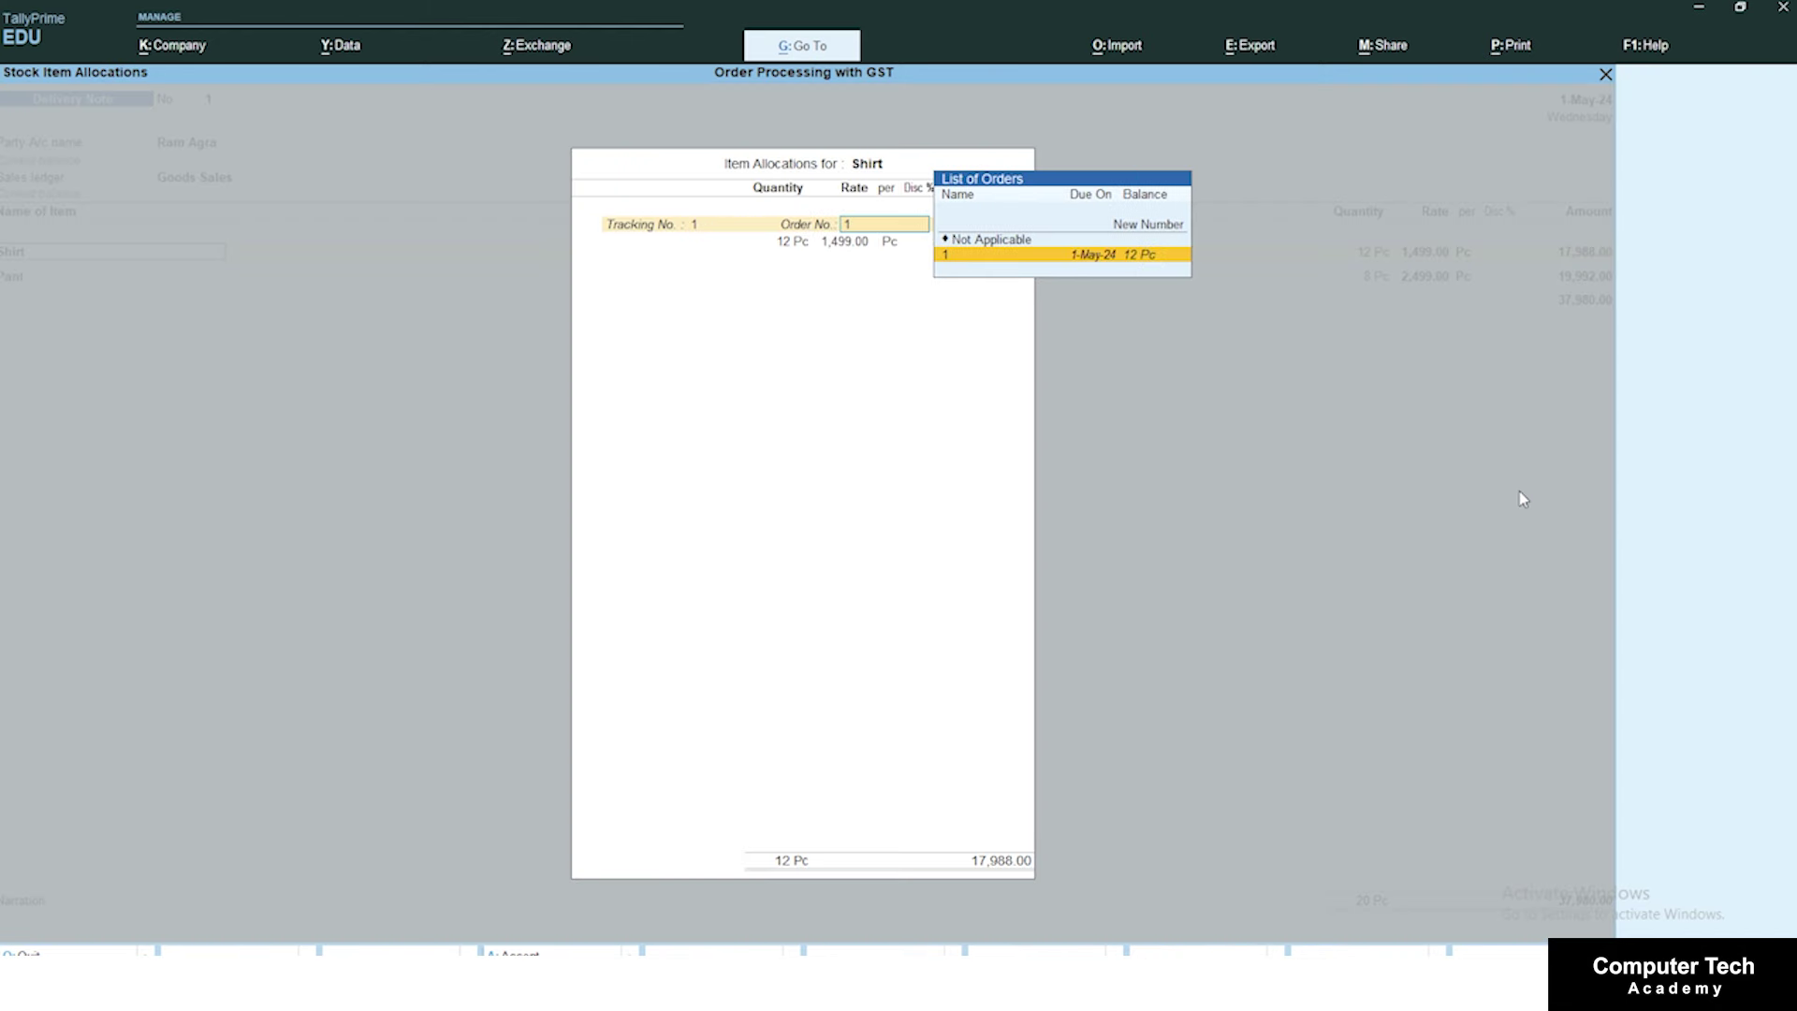
key("Return")
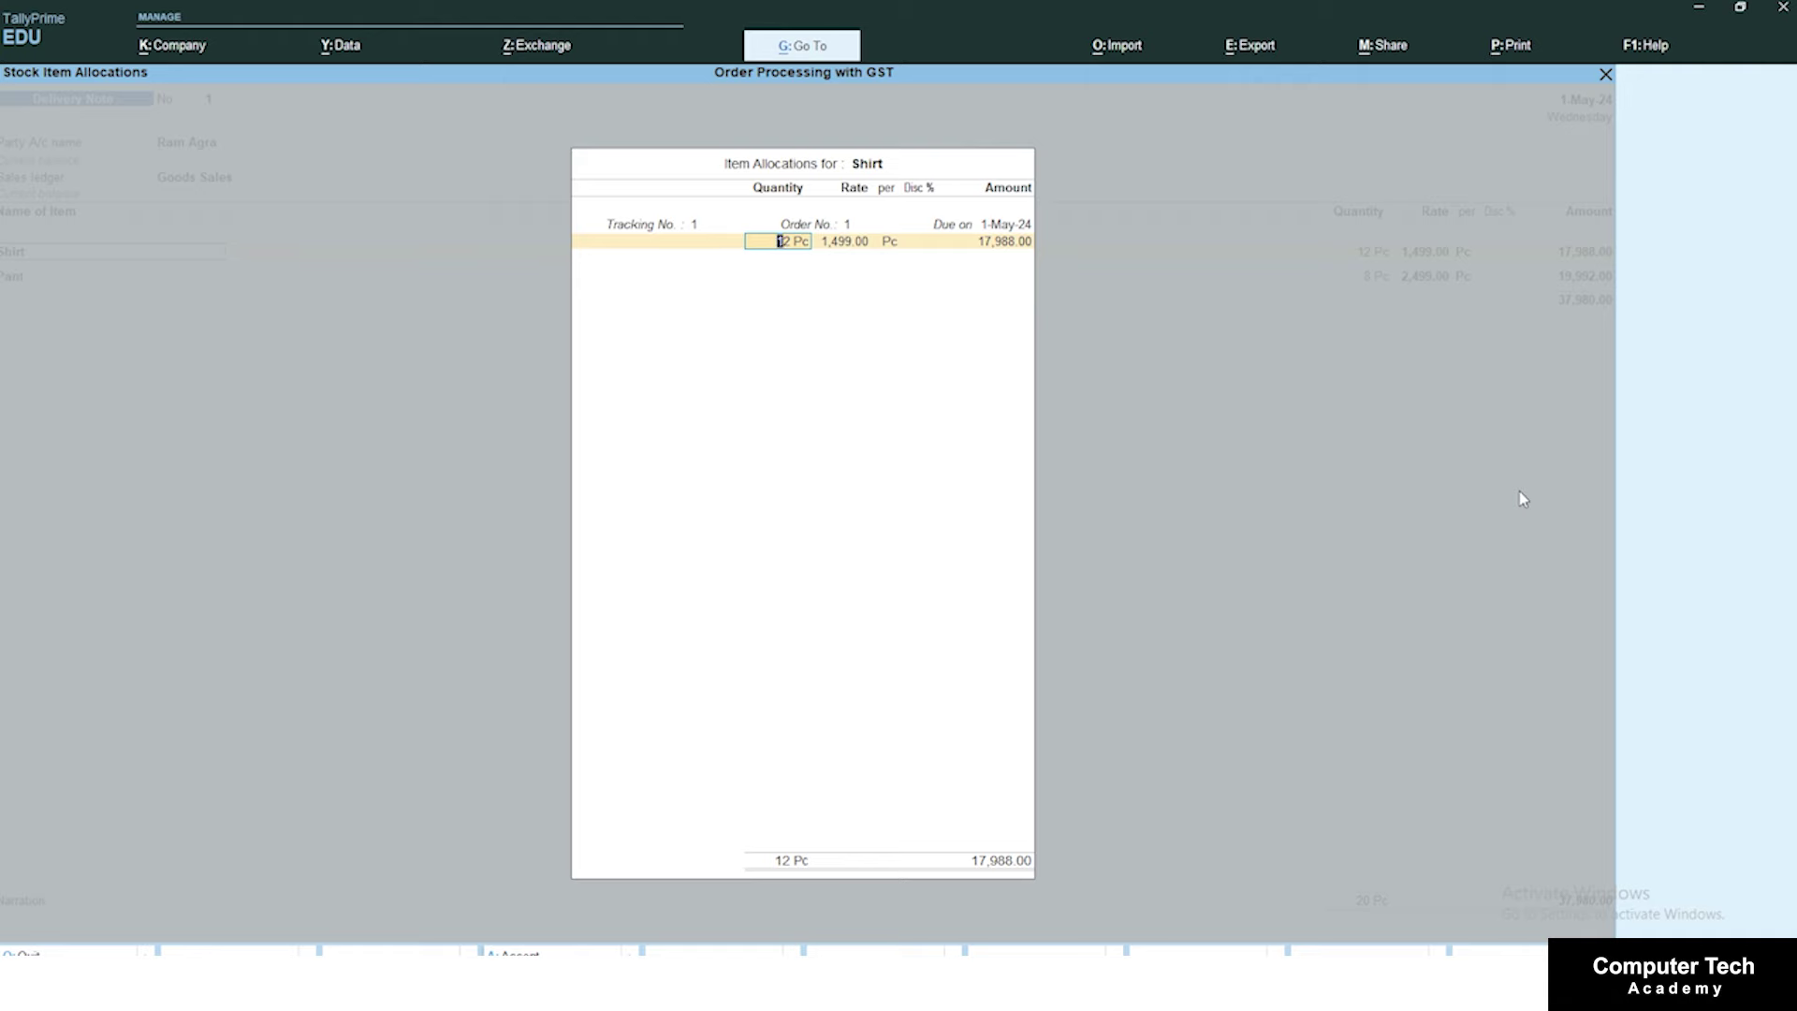
type("10")
key("Return")
key("Return")
key("Return")
key("Return")
key("Return")
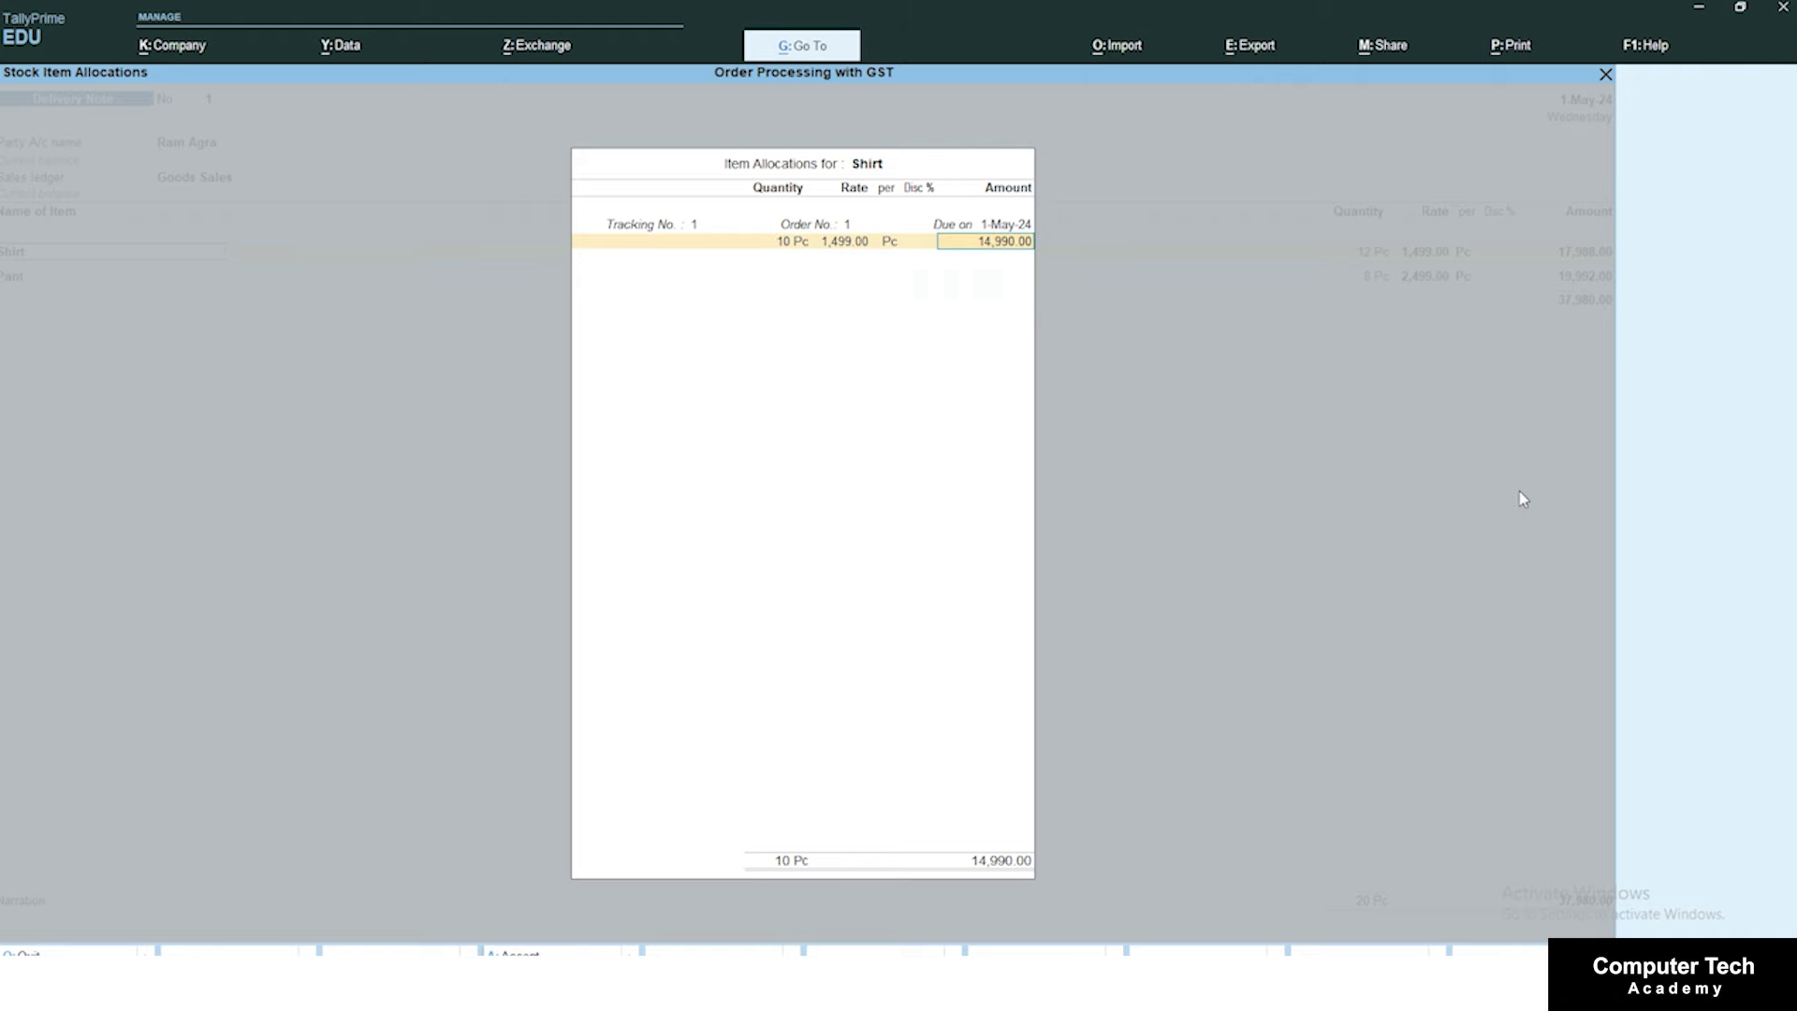
key("Return")
key("Return")
Step: Allocate Pant in the delivery note to tracking number 1 and the linked order, with the quantity set to 6 Pc
key("Return")
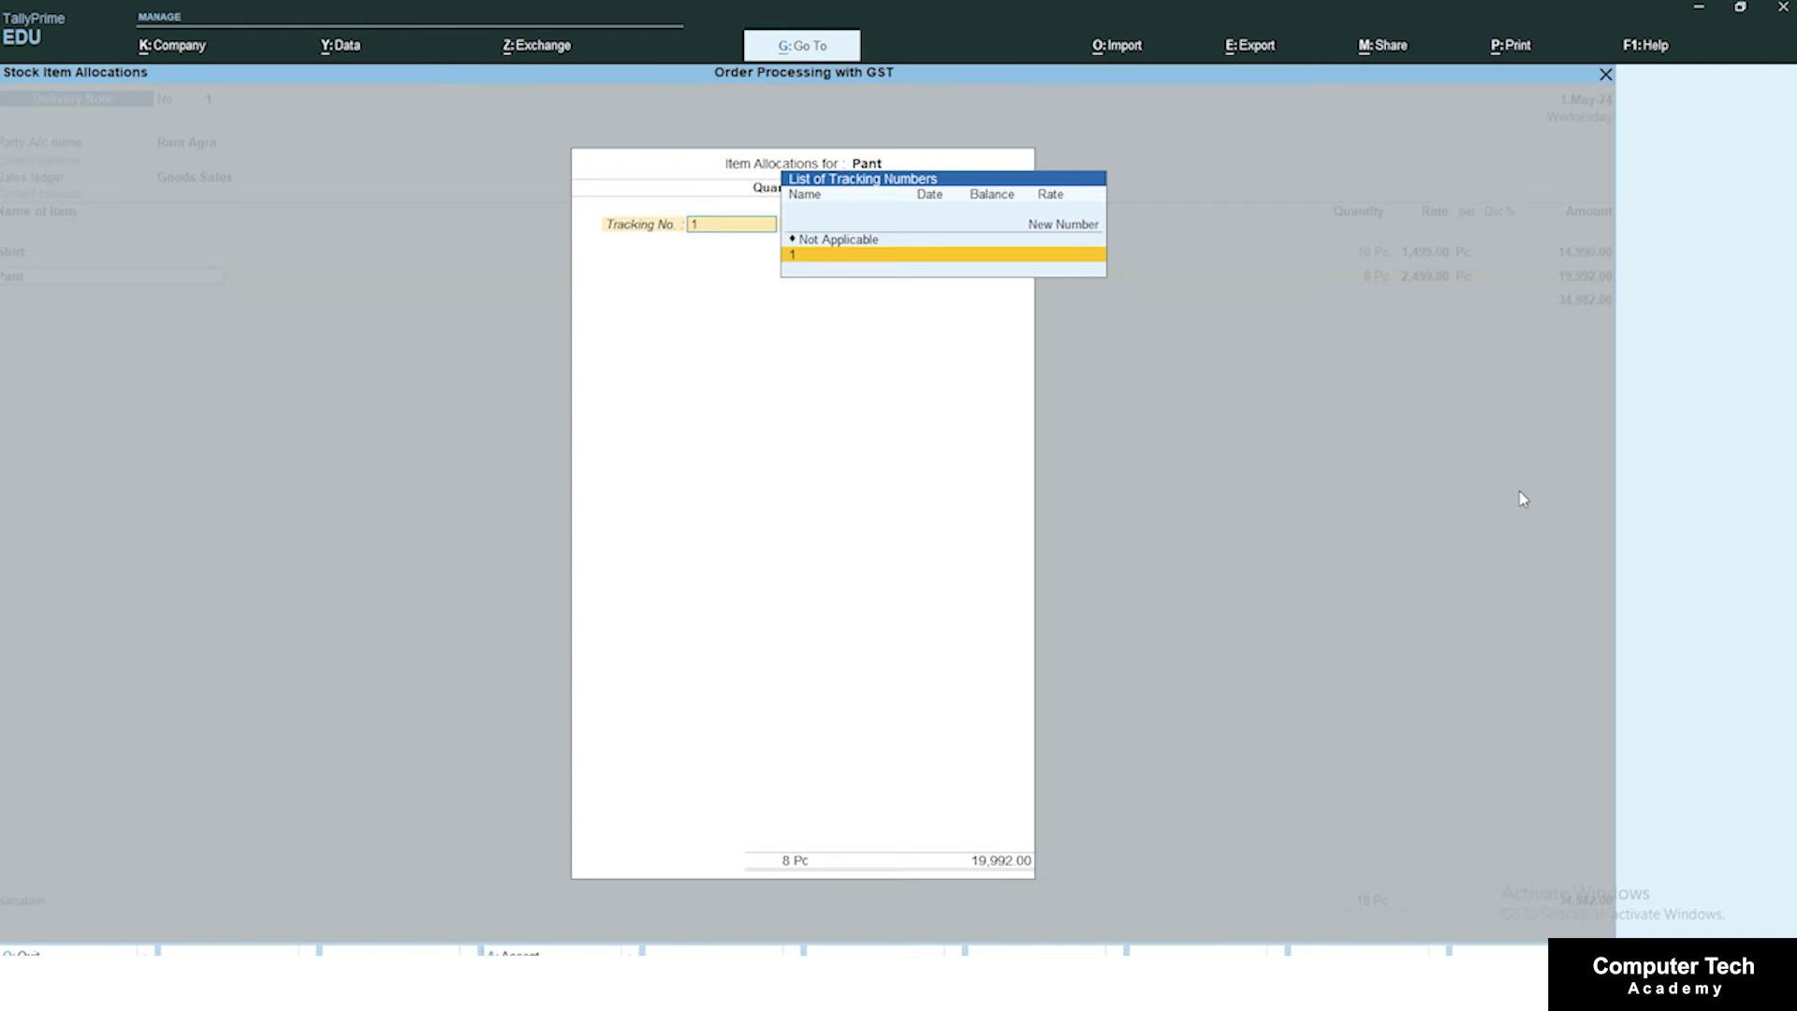
key("Return")
key("Return")
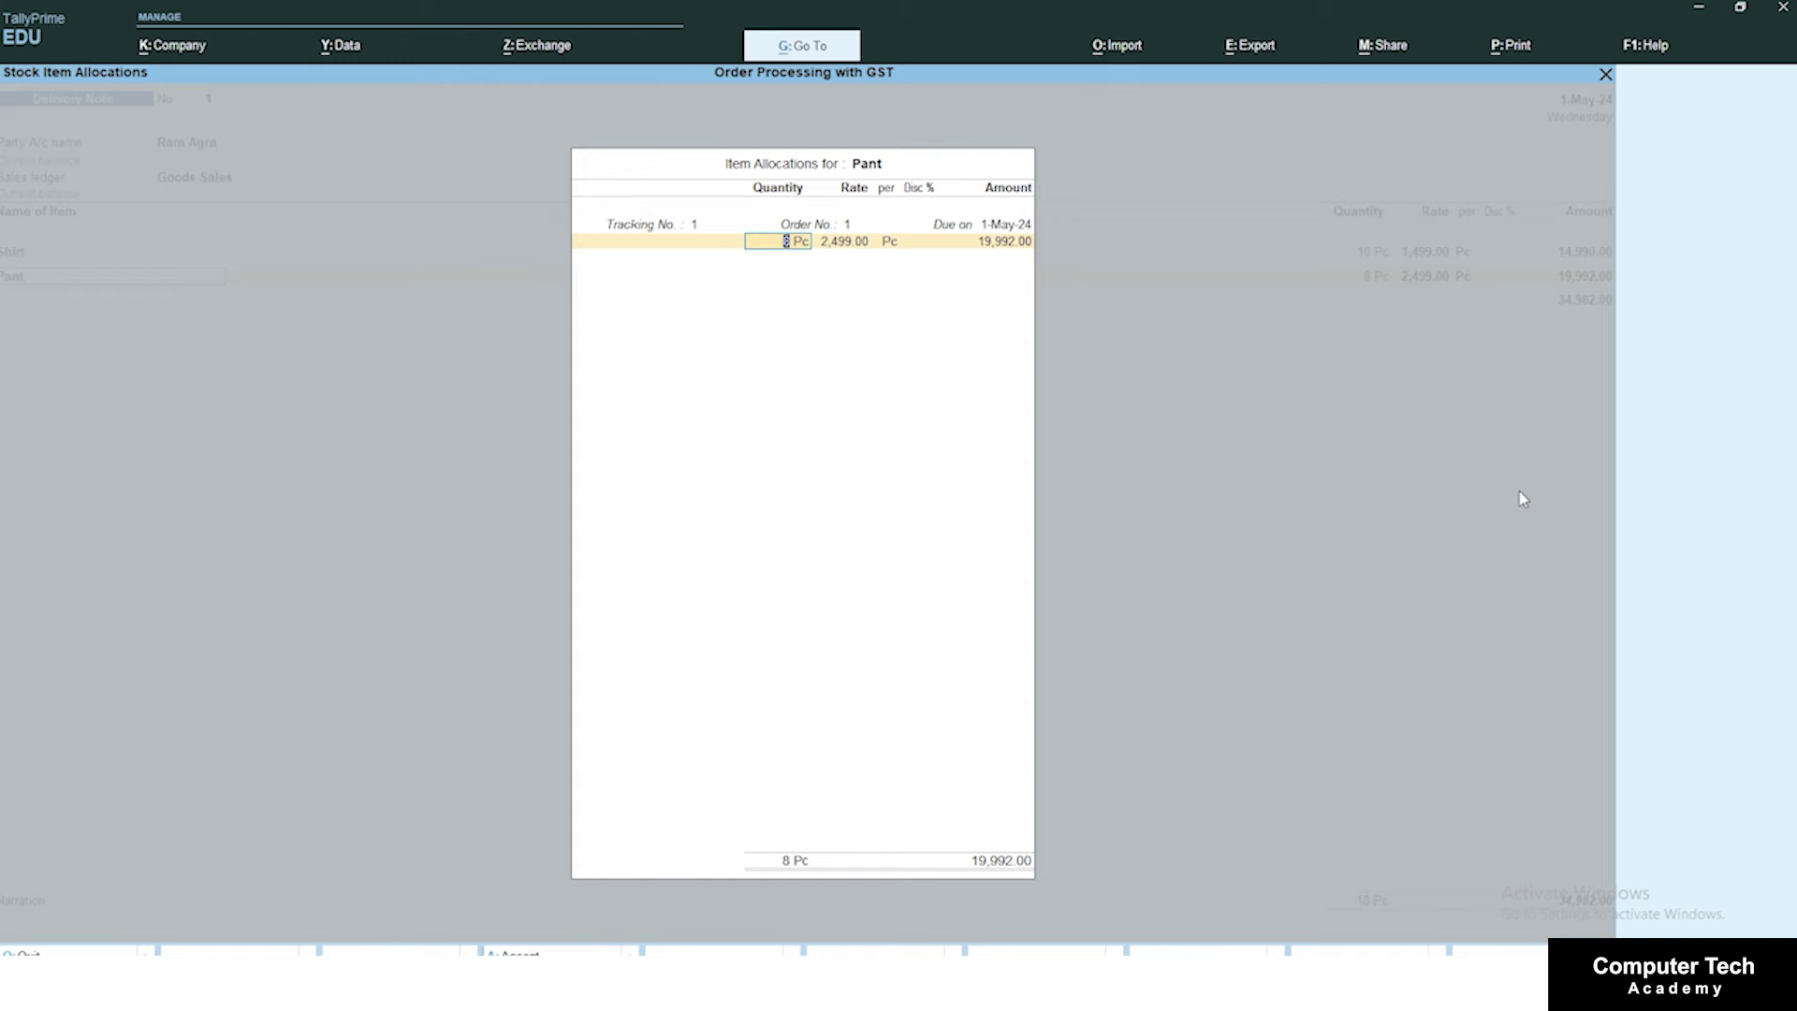
type("6")
key("Return")
key("Return")
key("Return")
key("Return")
key("Return")
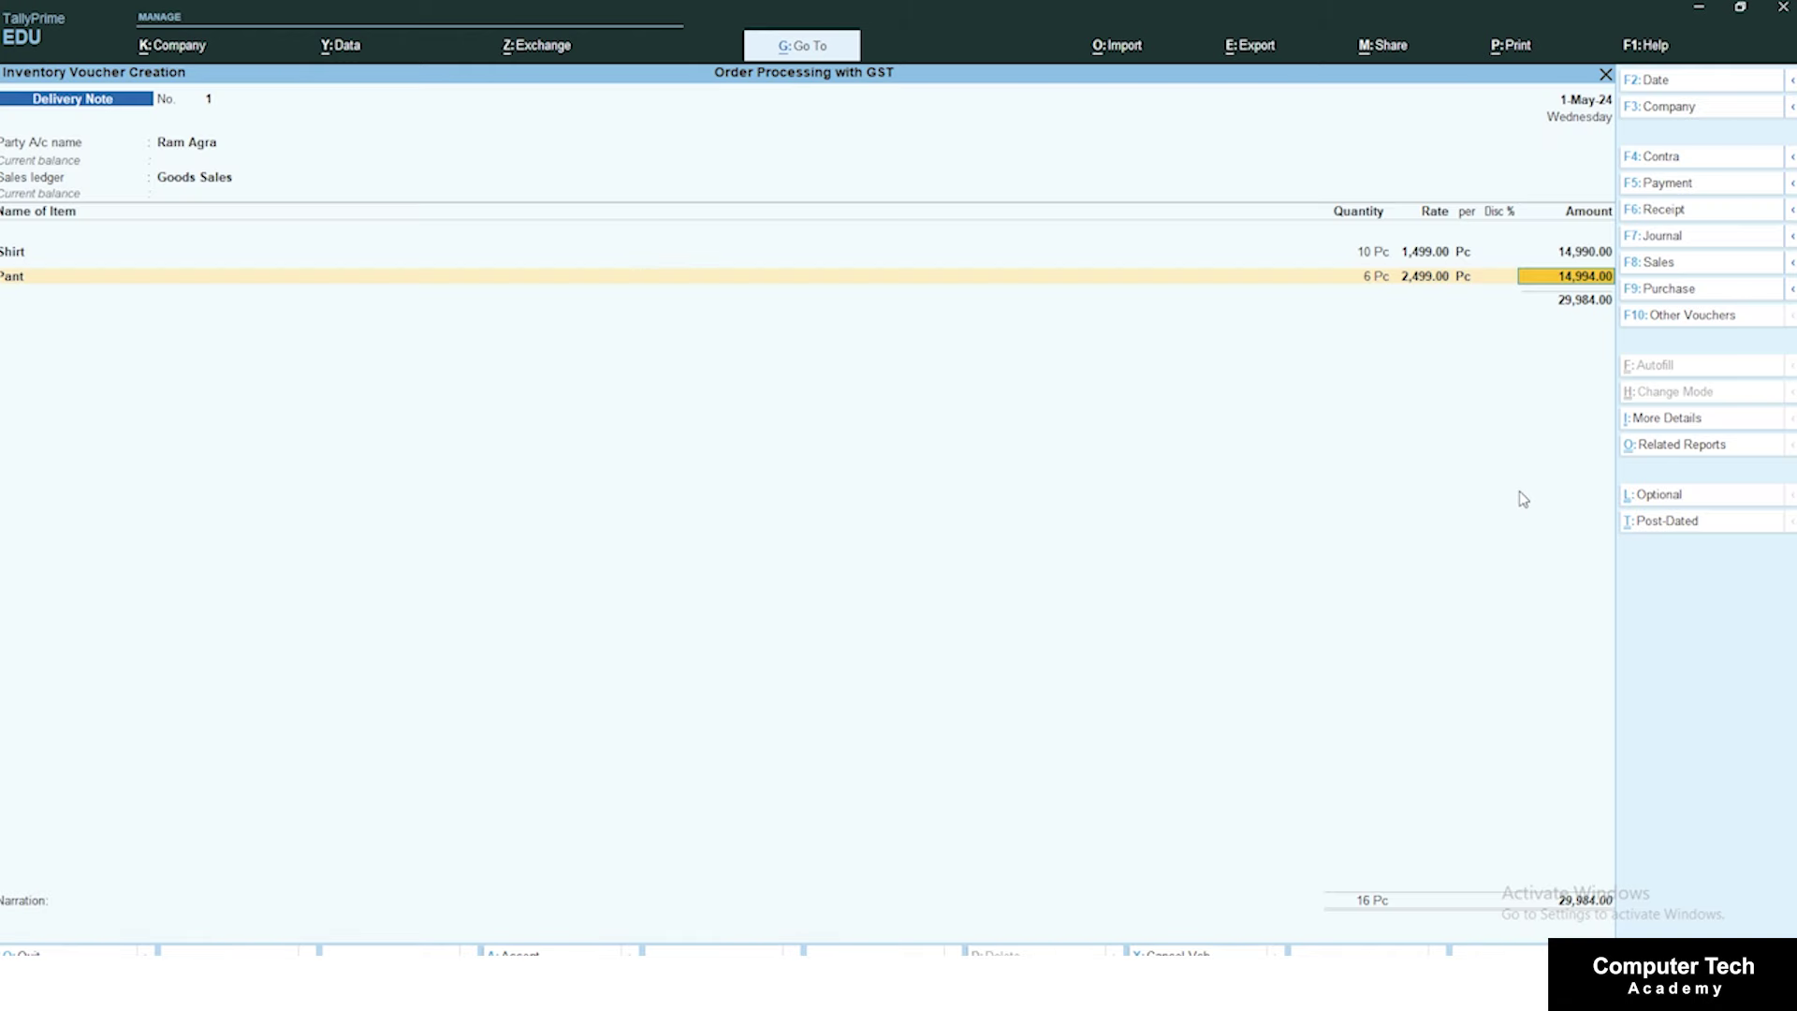
Step: End the item list and save the delivery note with a blank narration
key("Return")
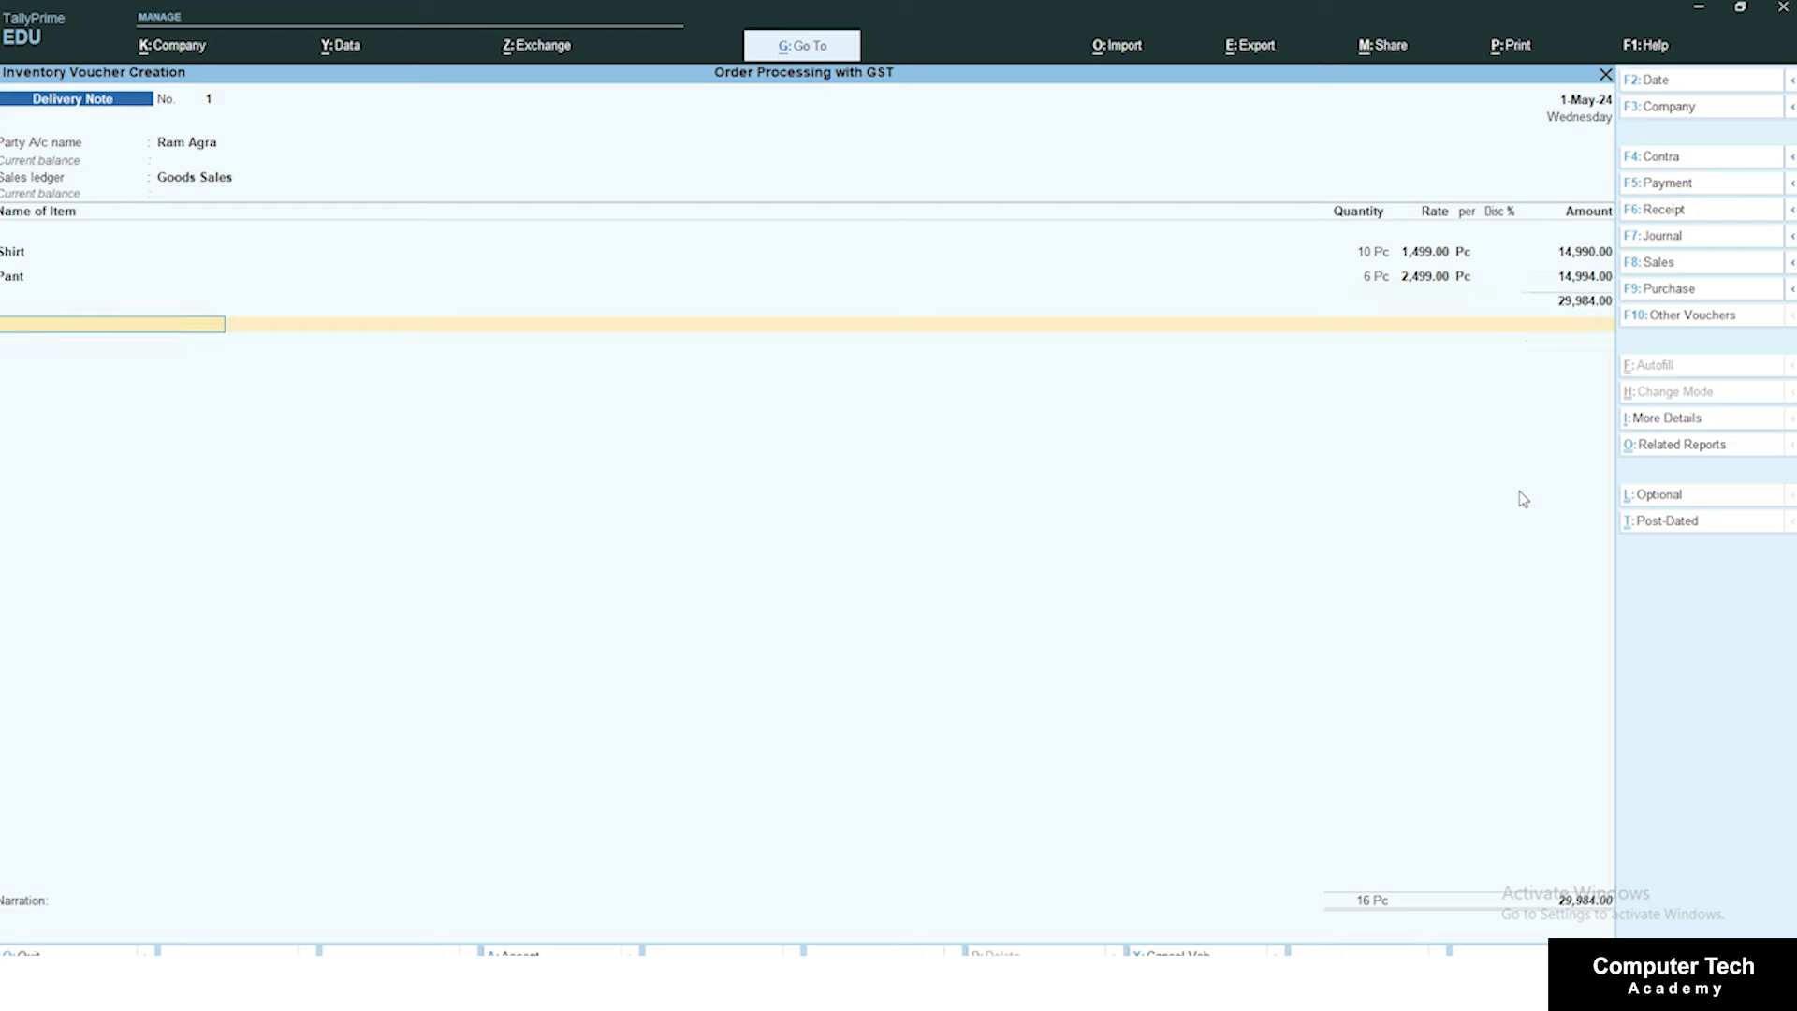
key("Return")
key("Return")
key("Return")
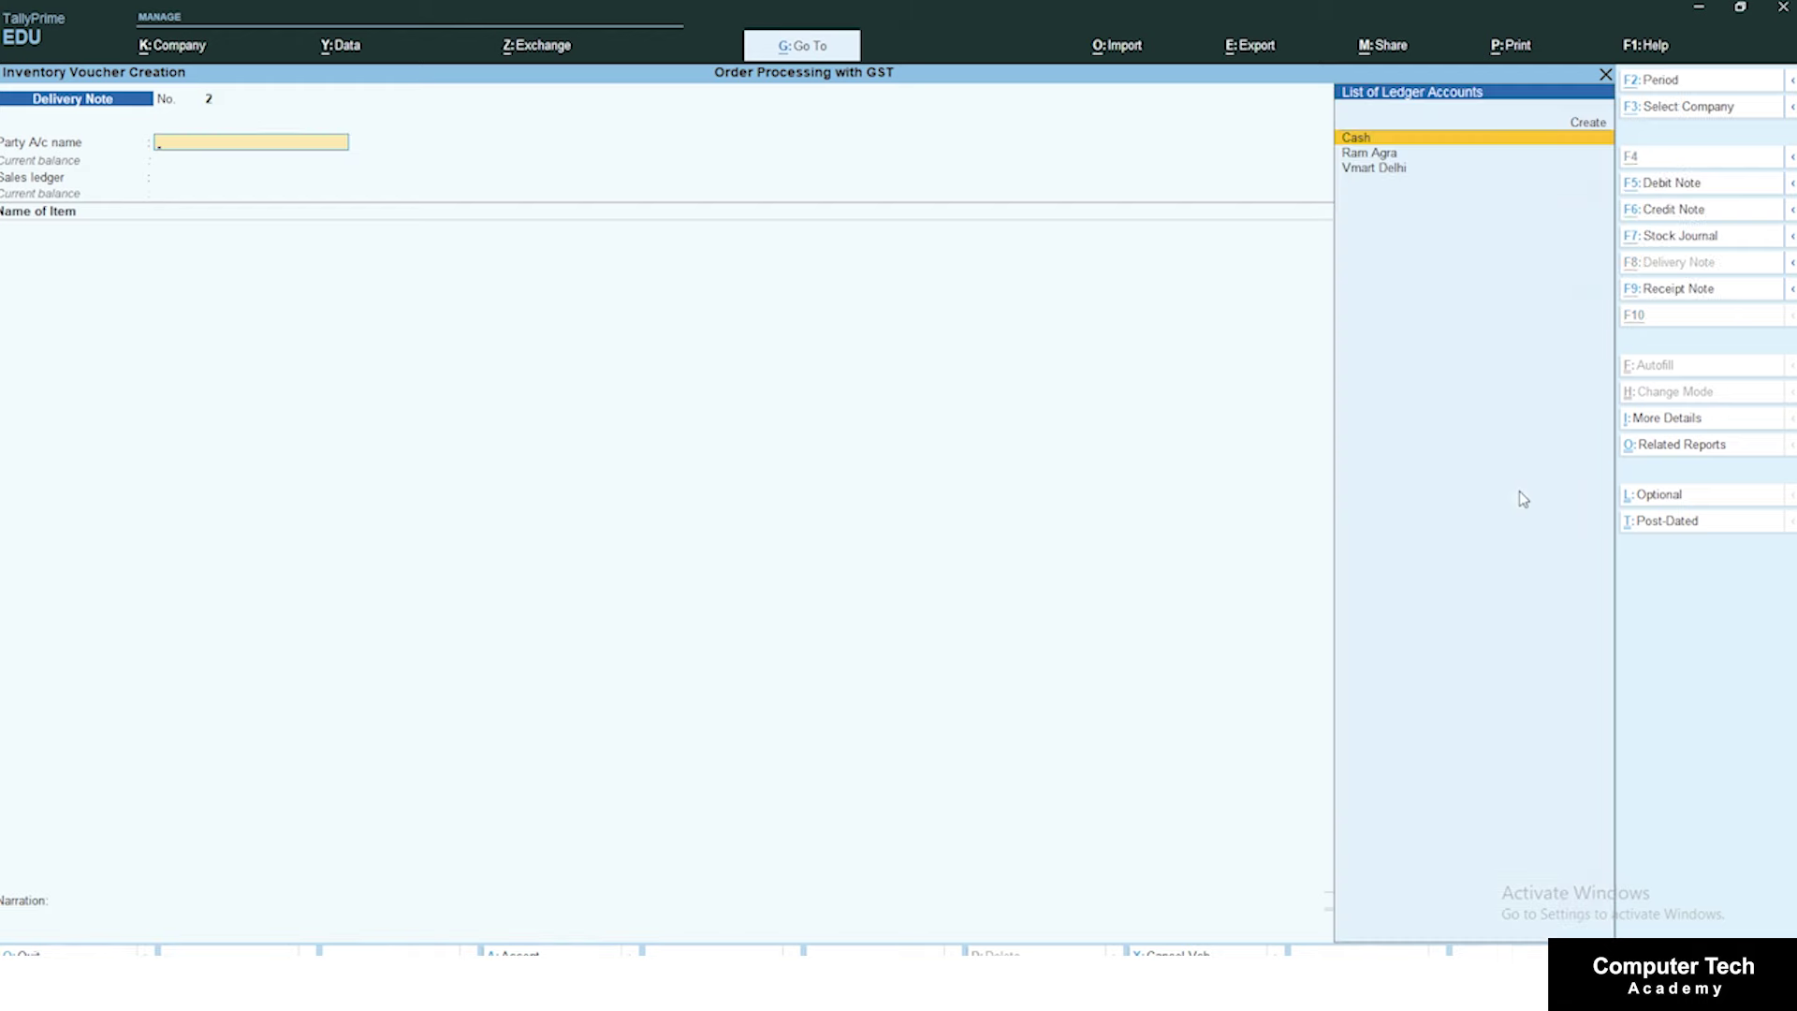
Step: Switch to the presentation to check the Rejection In quantities and shortcut, and return to TallyPrime
key("alt+Tab")
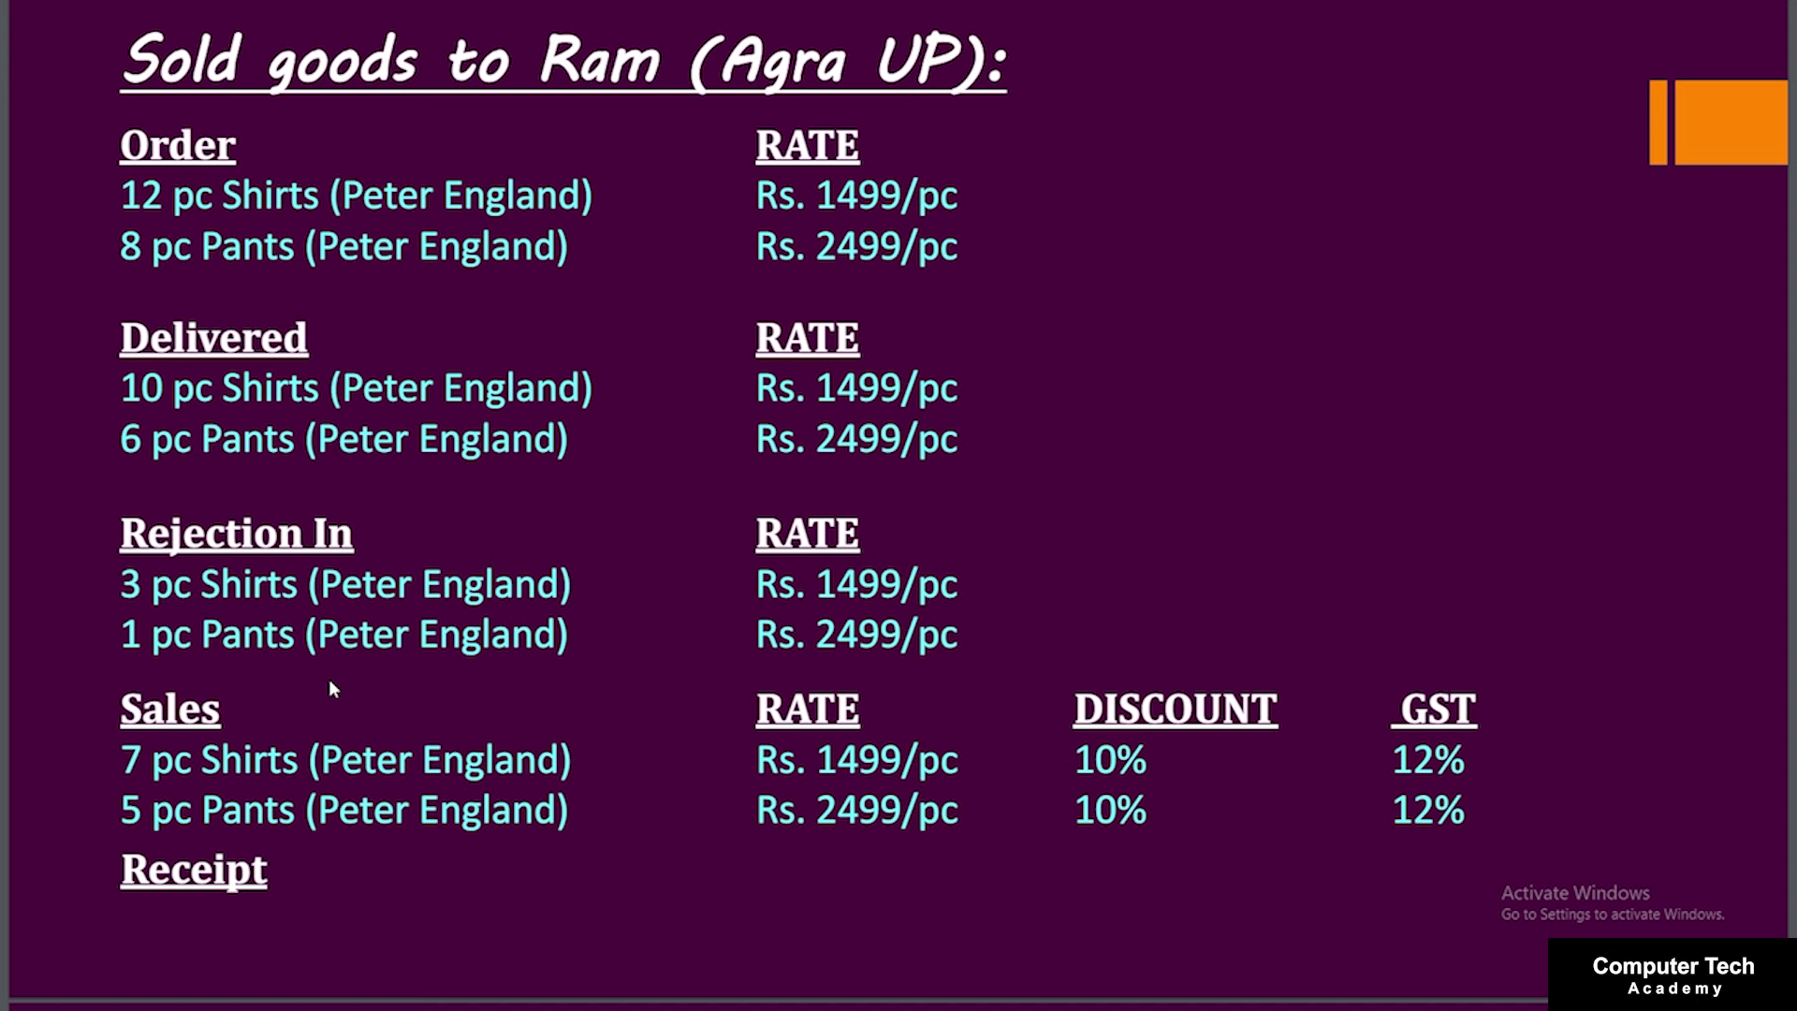
key("Left")
key("Left")
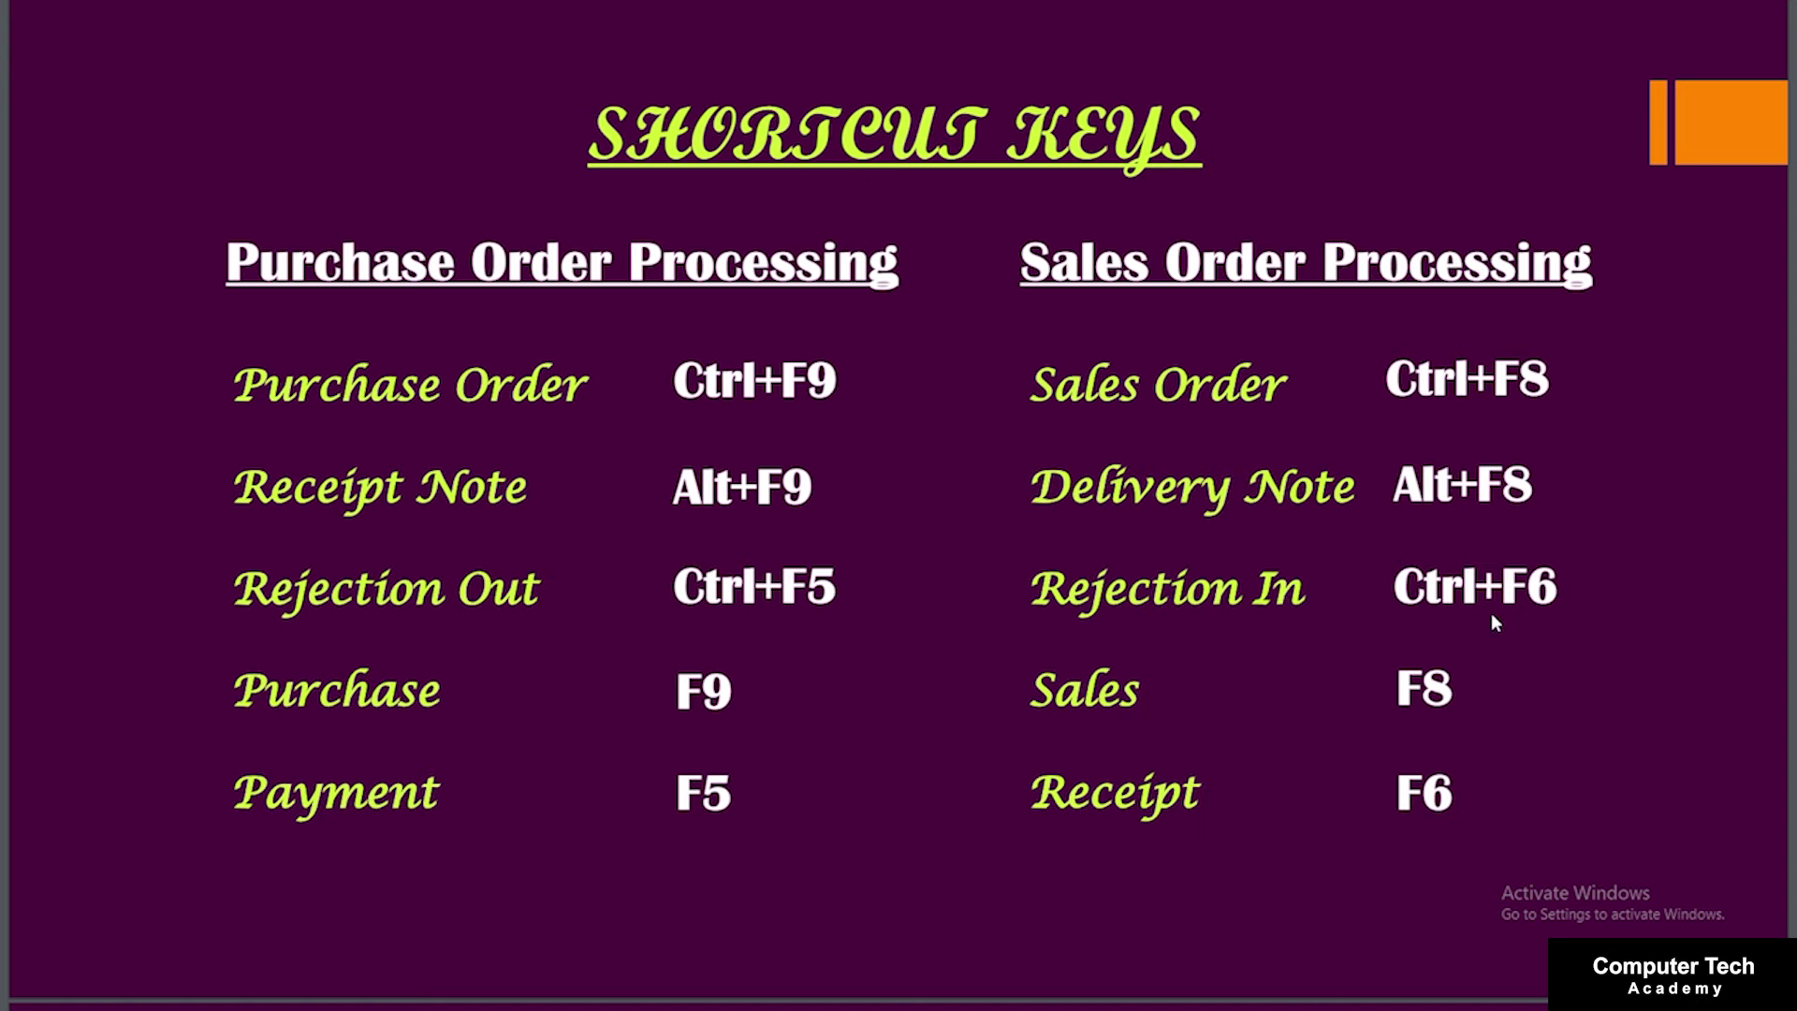
key("Right")
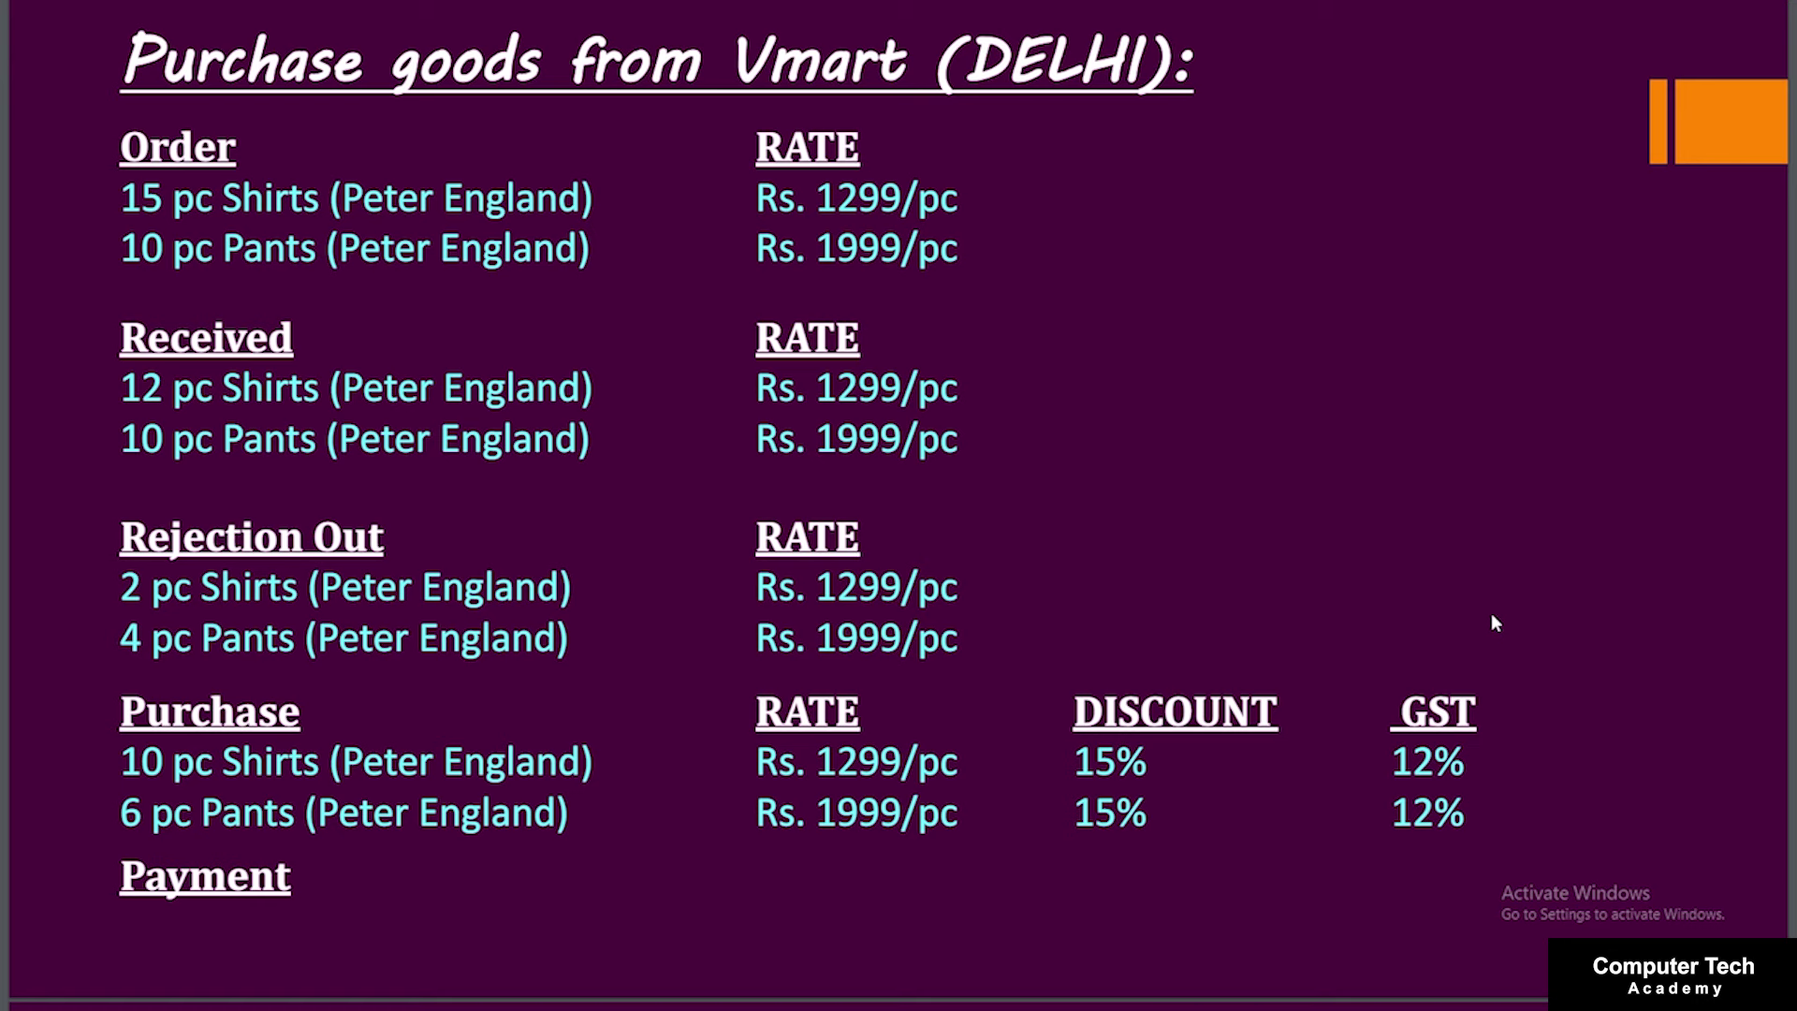
key("Right")
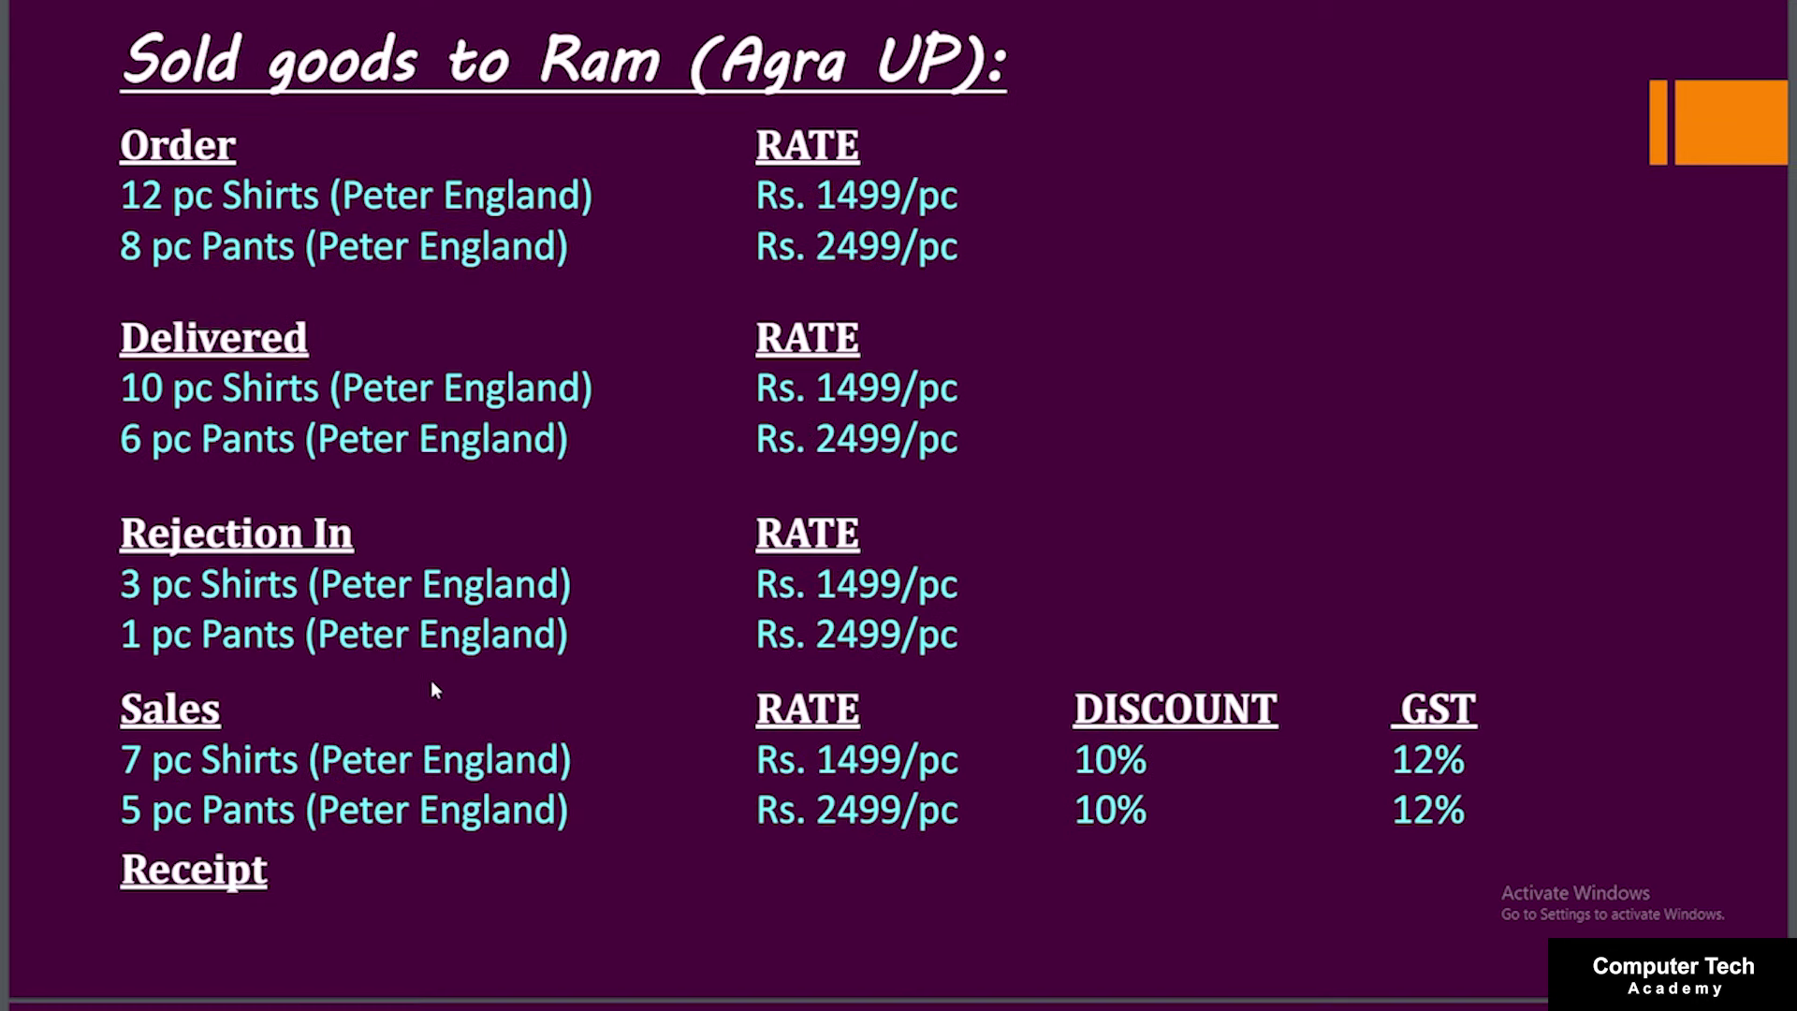
key("alt+Tab")
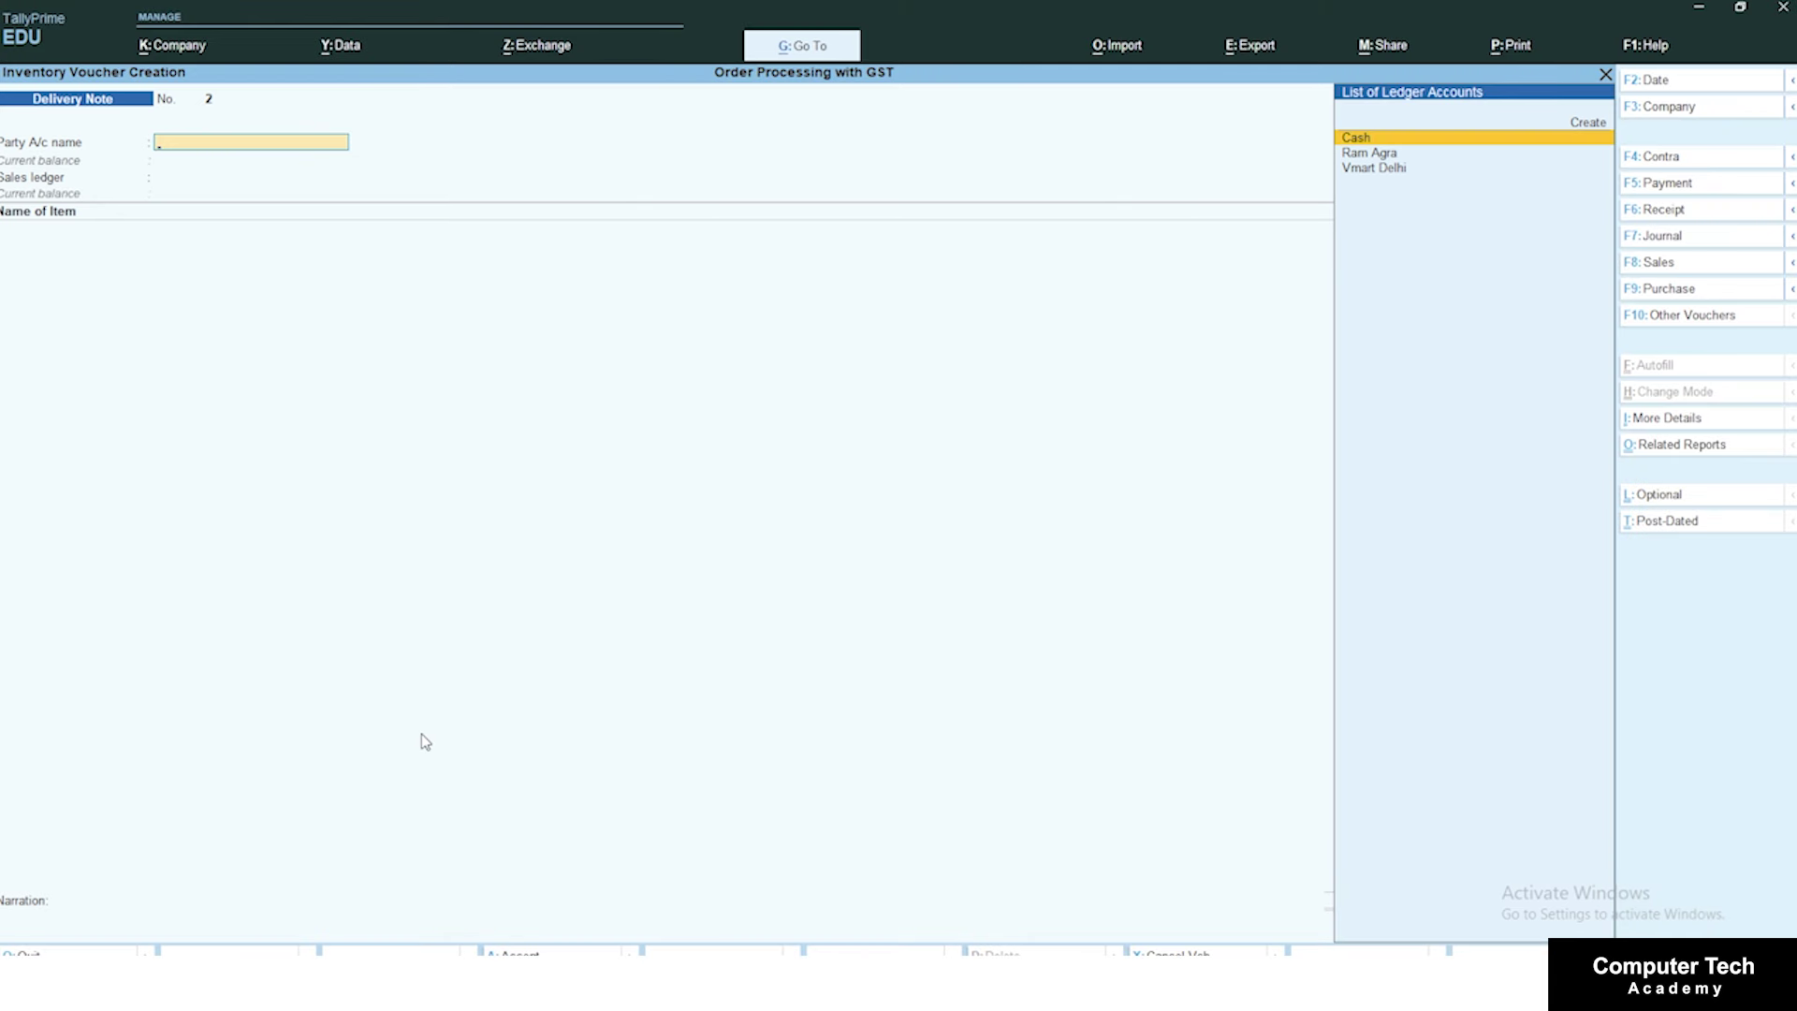
Step: Start a Rejections In voucher and select the Agra customer as its ledger account, keeping the default customer name
key("ctrl")
key("ctrl+F6")
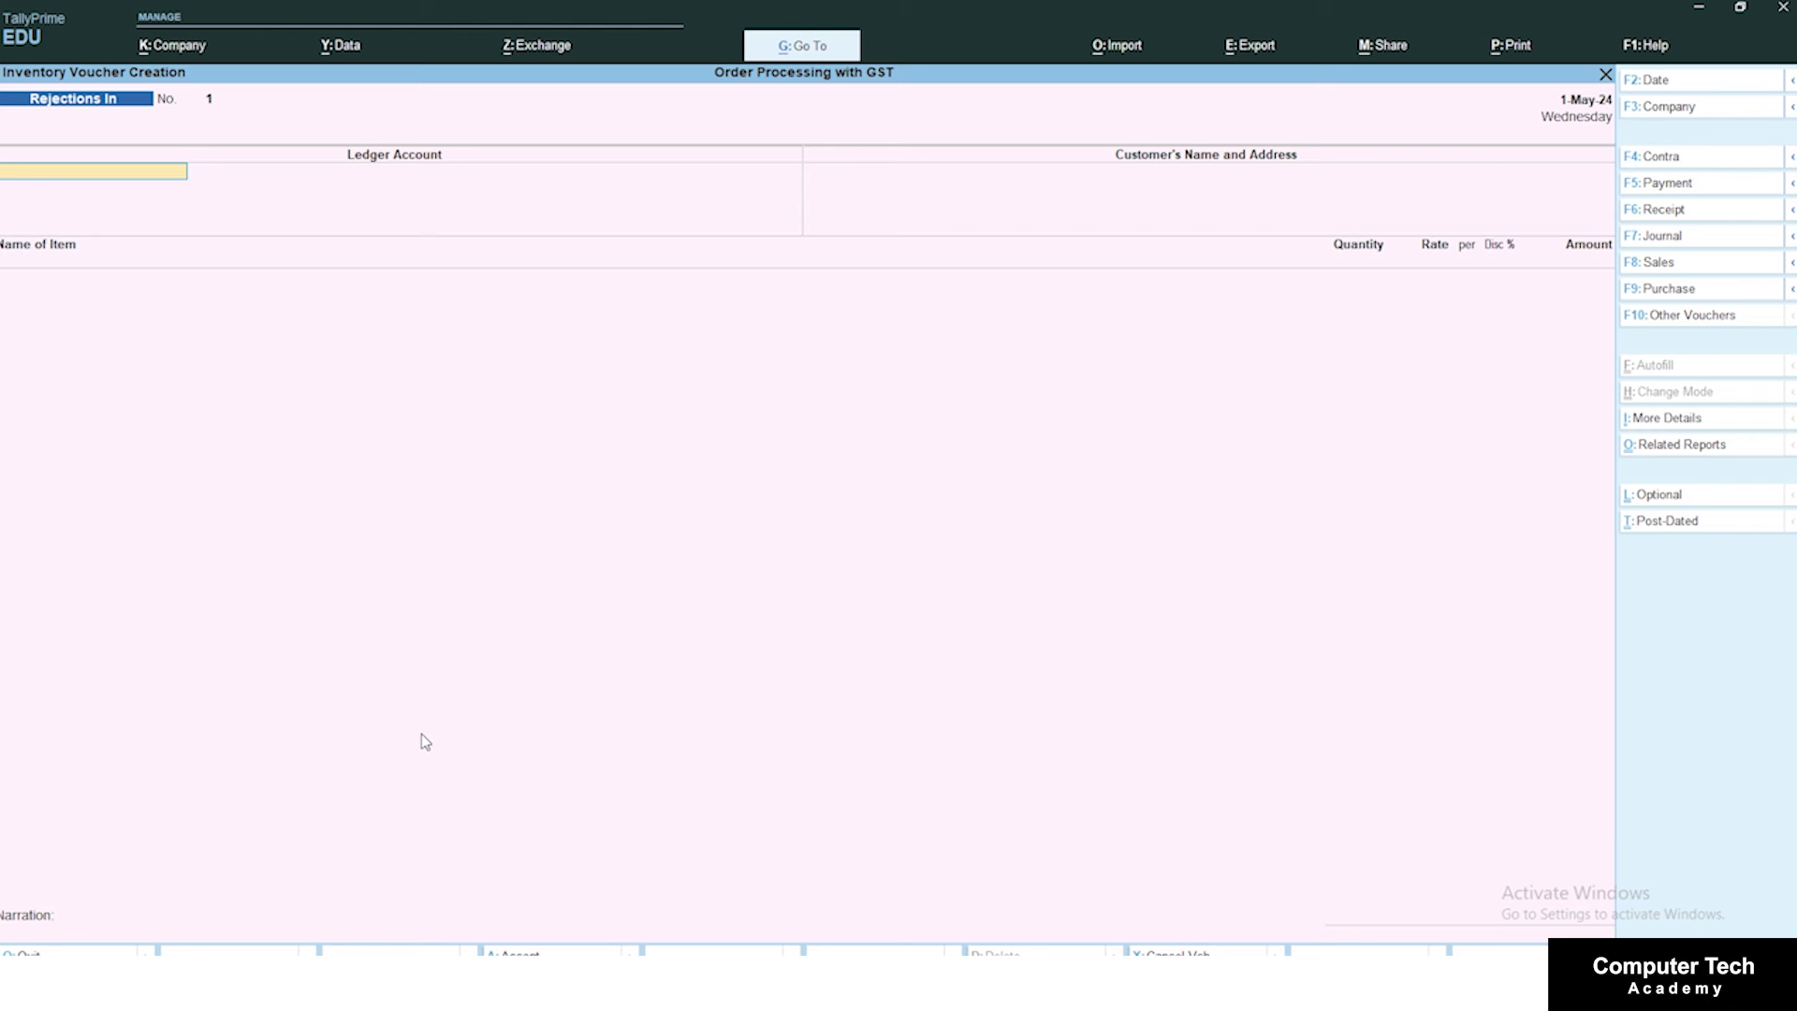
type("R")
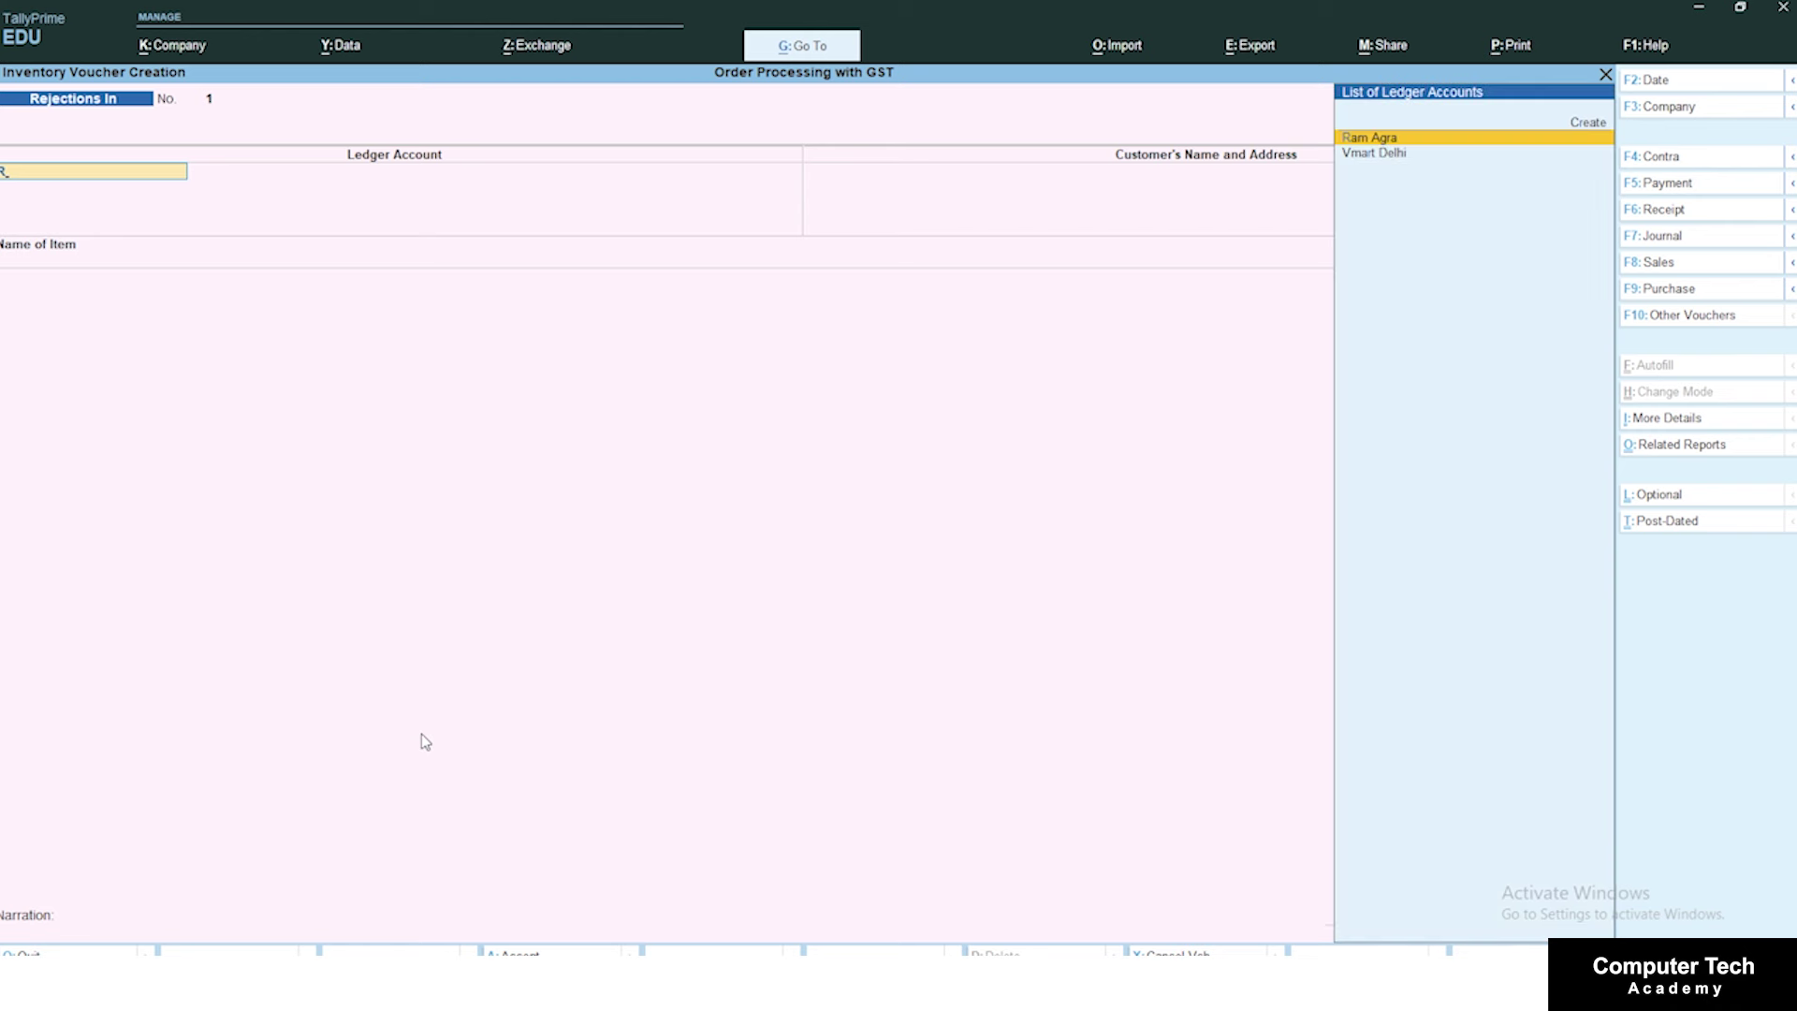
key("Return")
key("Return")
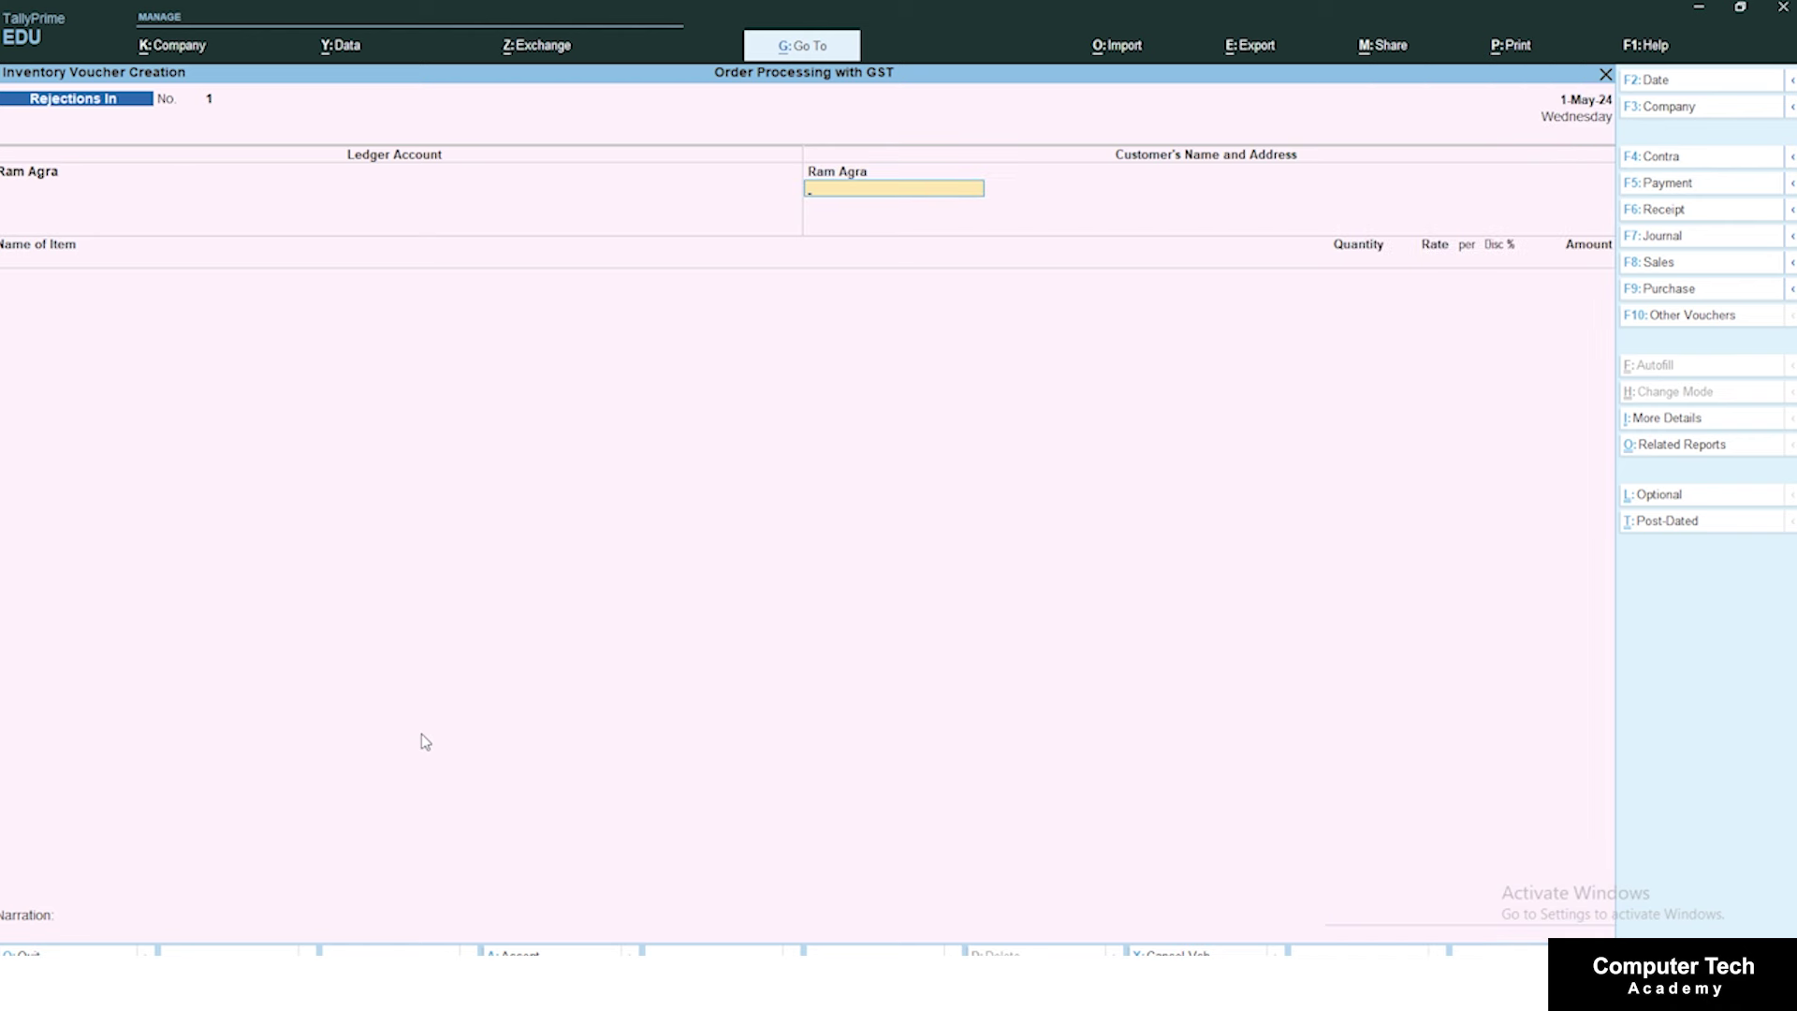
Step: Enter Uttar Pradesh as the customer's address in the Rejections In voucher
type("Uttar Pradesh")
key("Return")
key("Return")
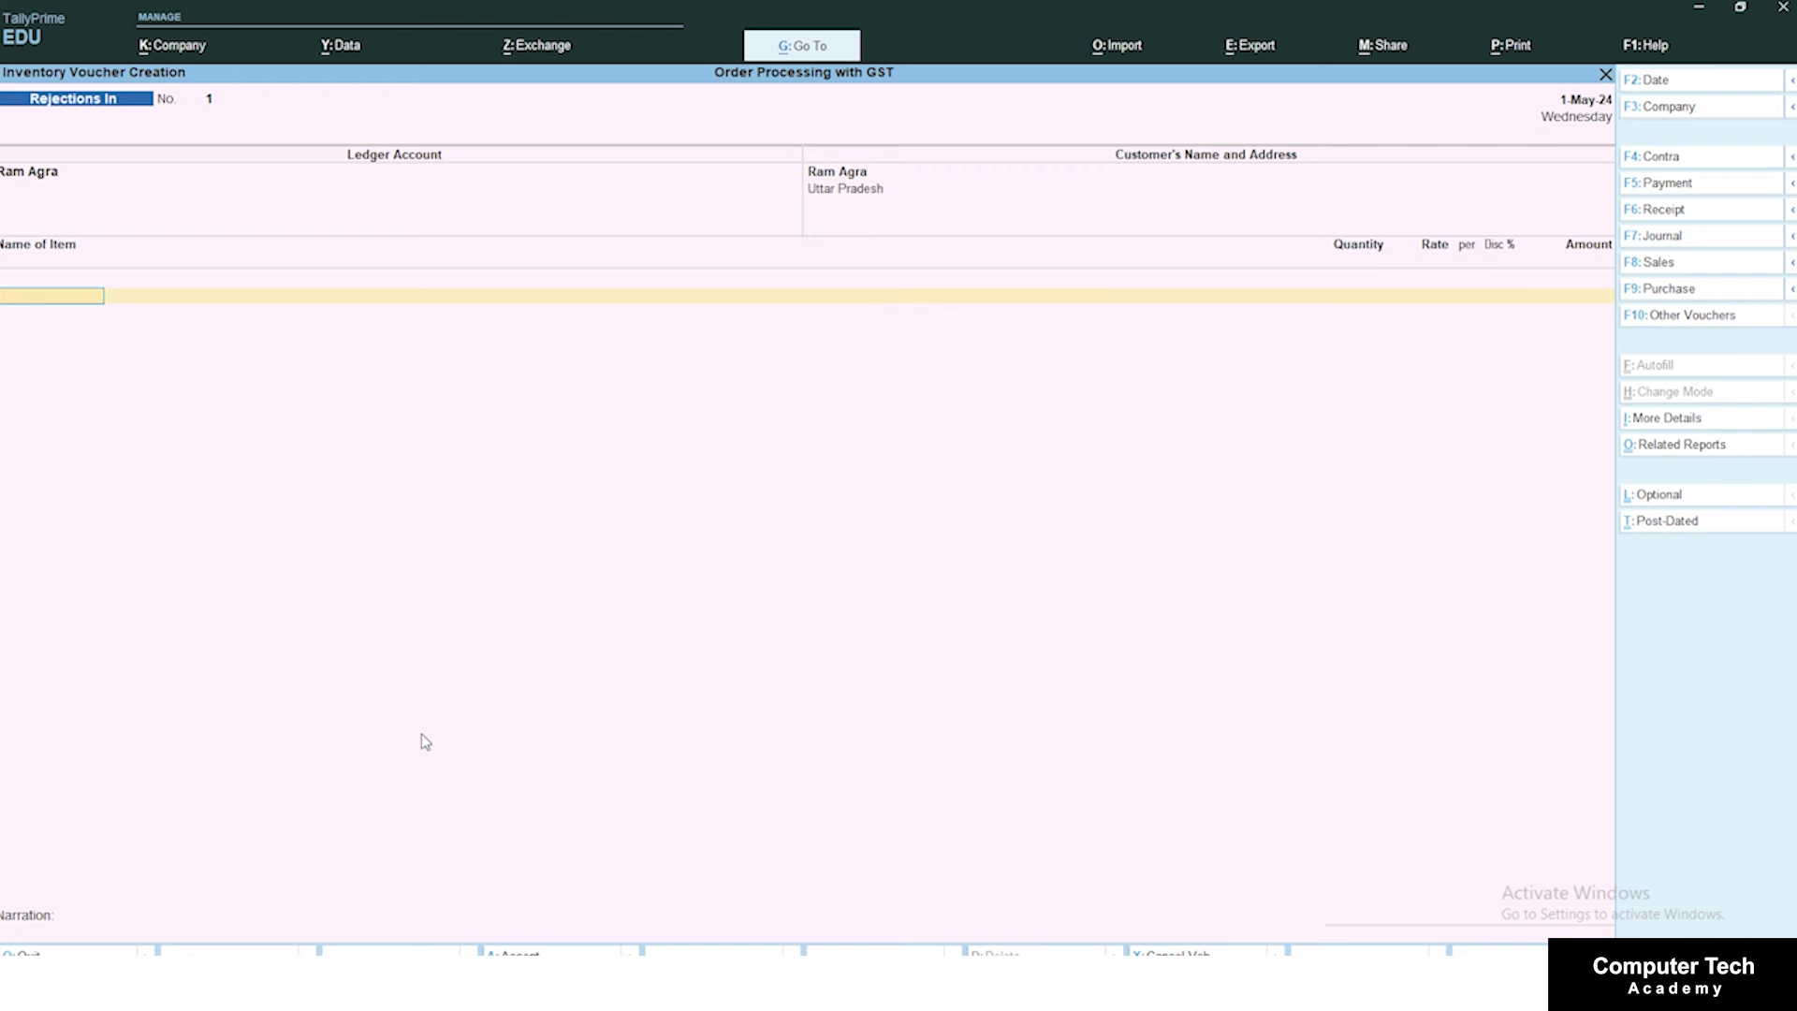
Step: Add Shirt to the Rejections In voucher against tracking number 1, with the quantity set to 3 Pc
key("Return")
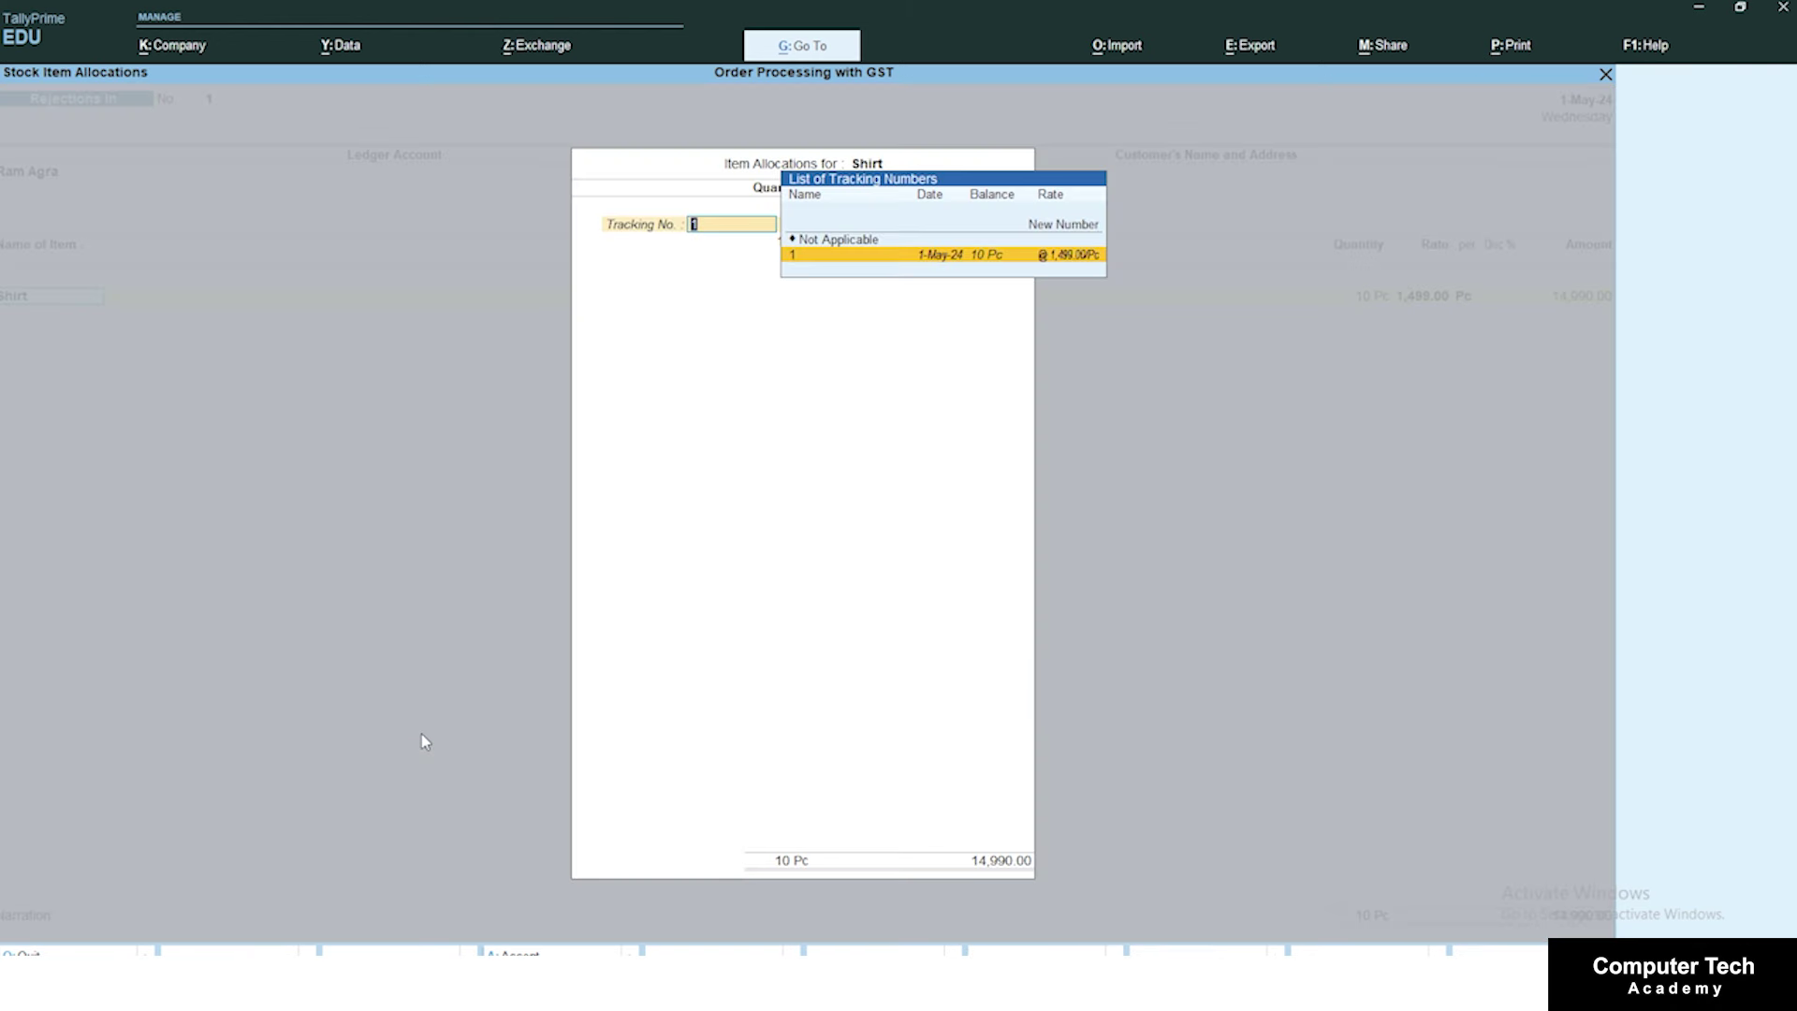
key("Return")
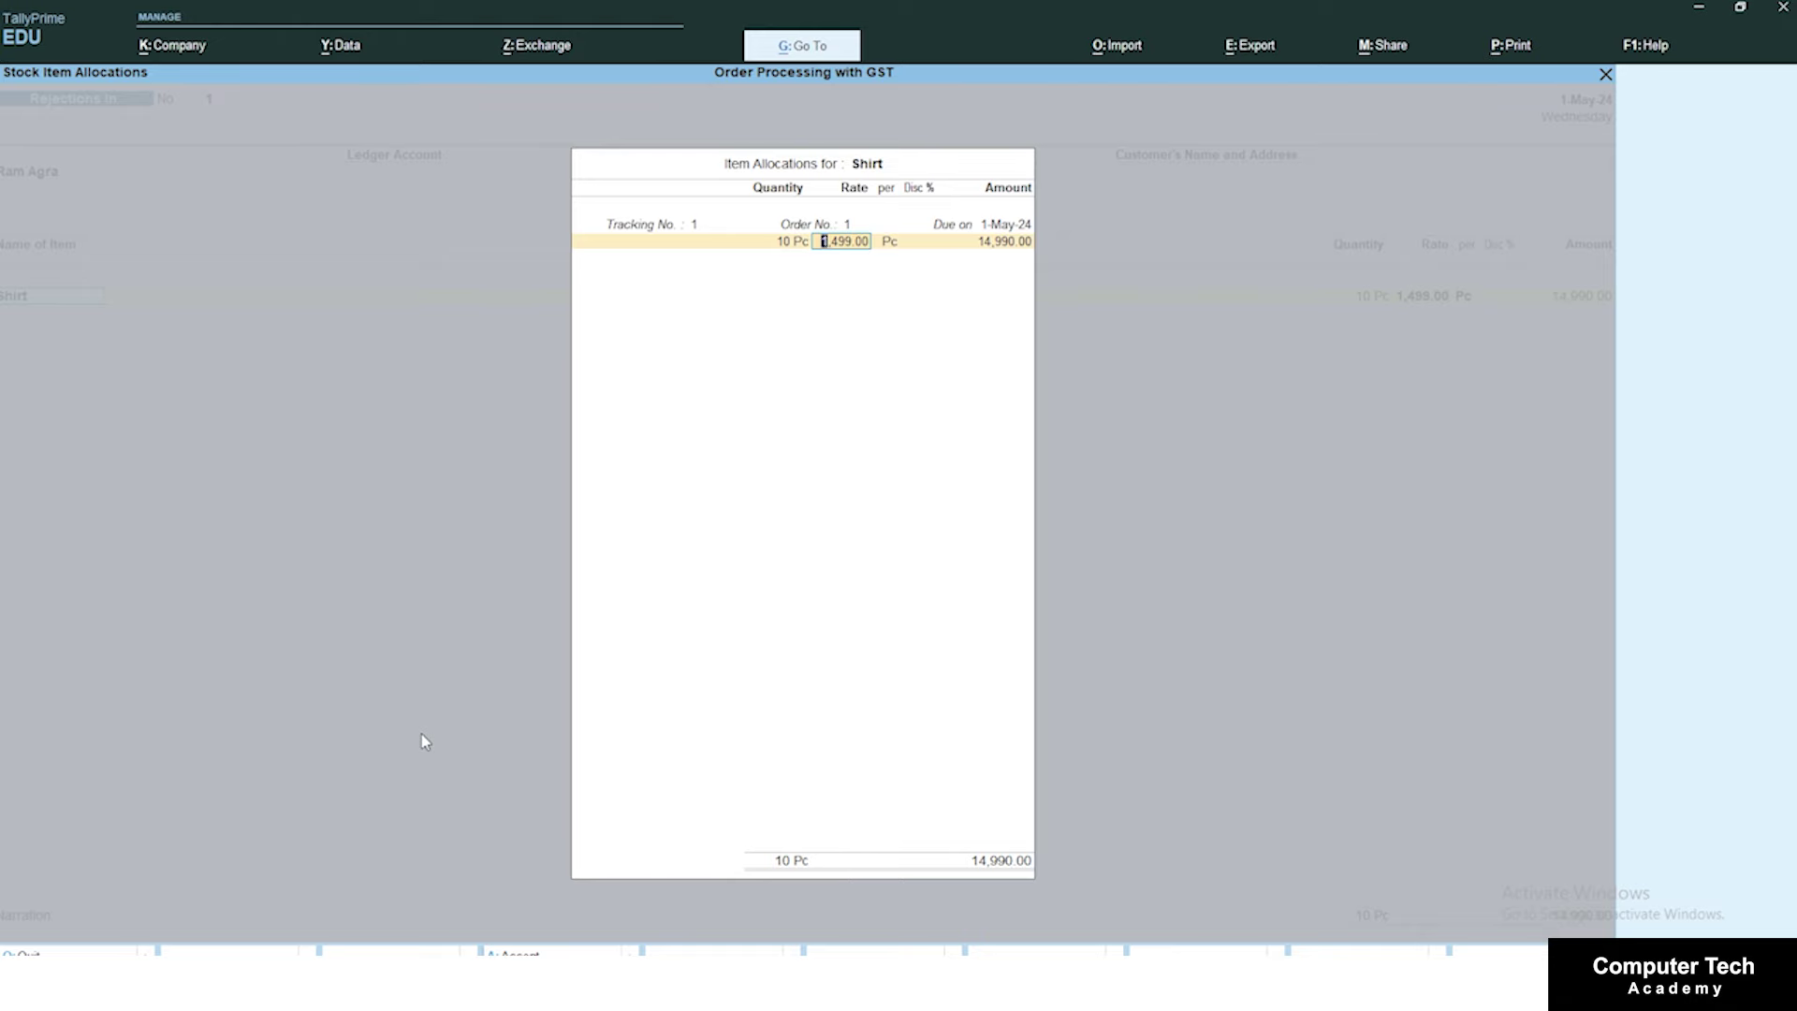
type("3")
key("Return")
key("Return")
key("Return")
key("Return")
key("Return")
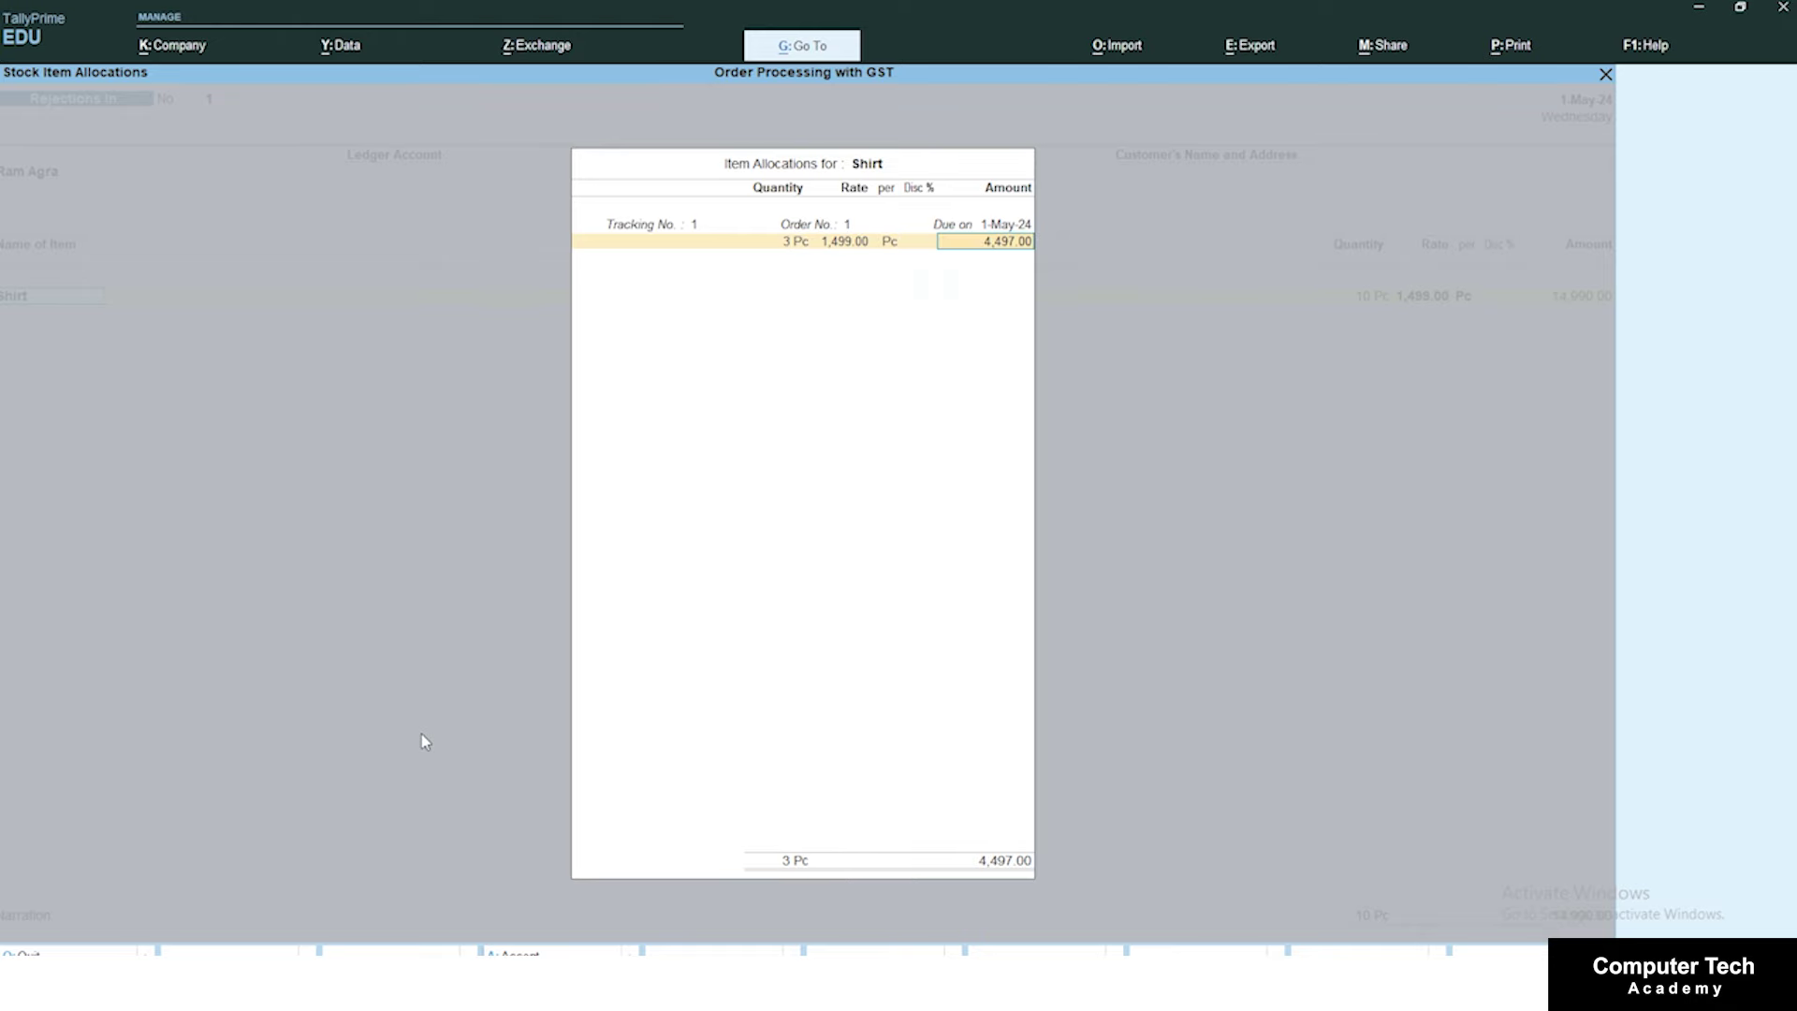
key("Return")
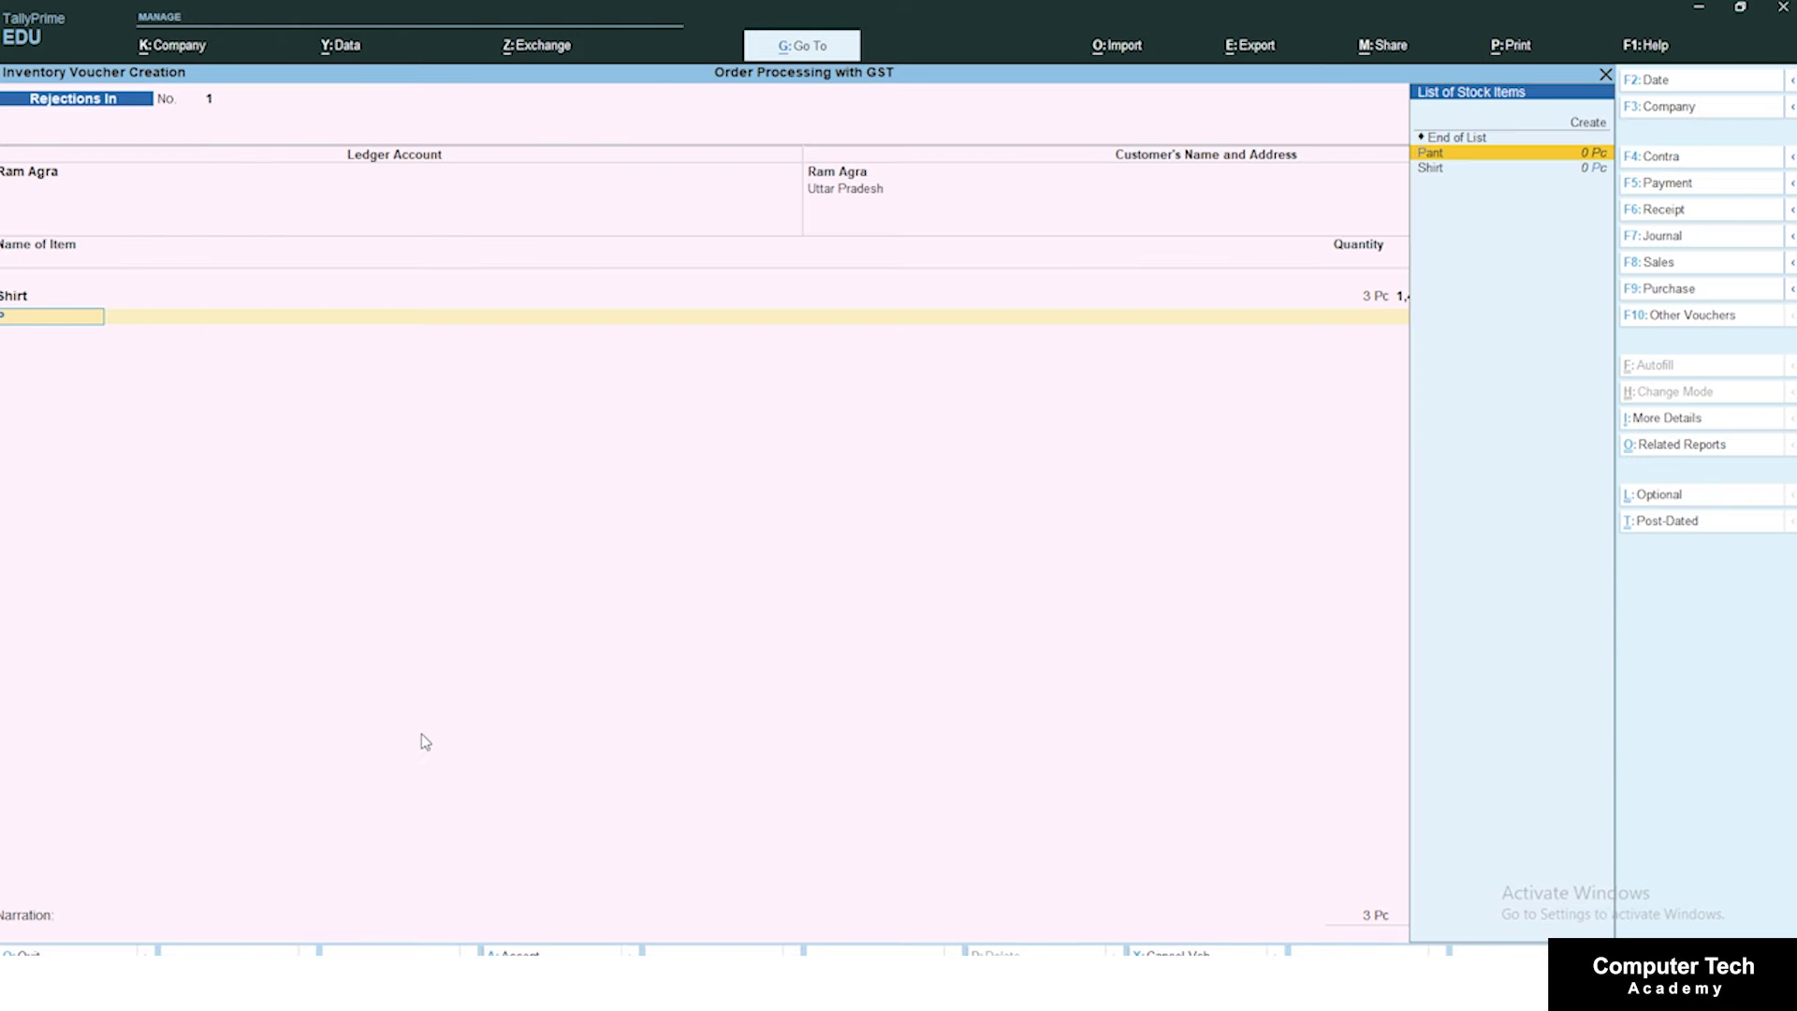
Step: Add Pant to the Rejections In voucher against tracking number 1, with the quantity set to 1 Pc
key("Return")
key("Return")
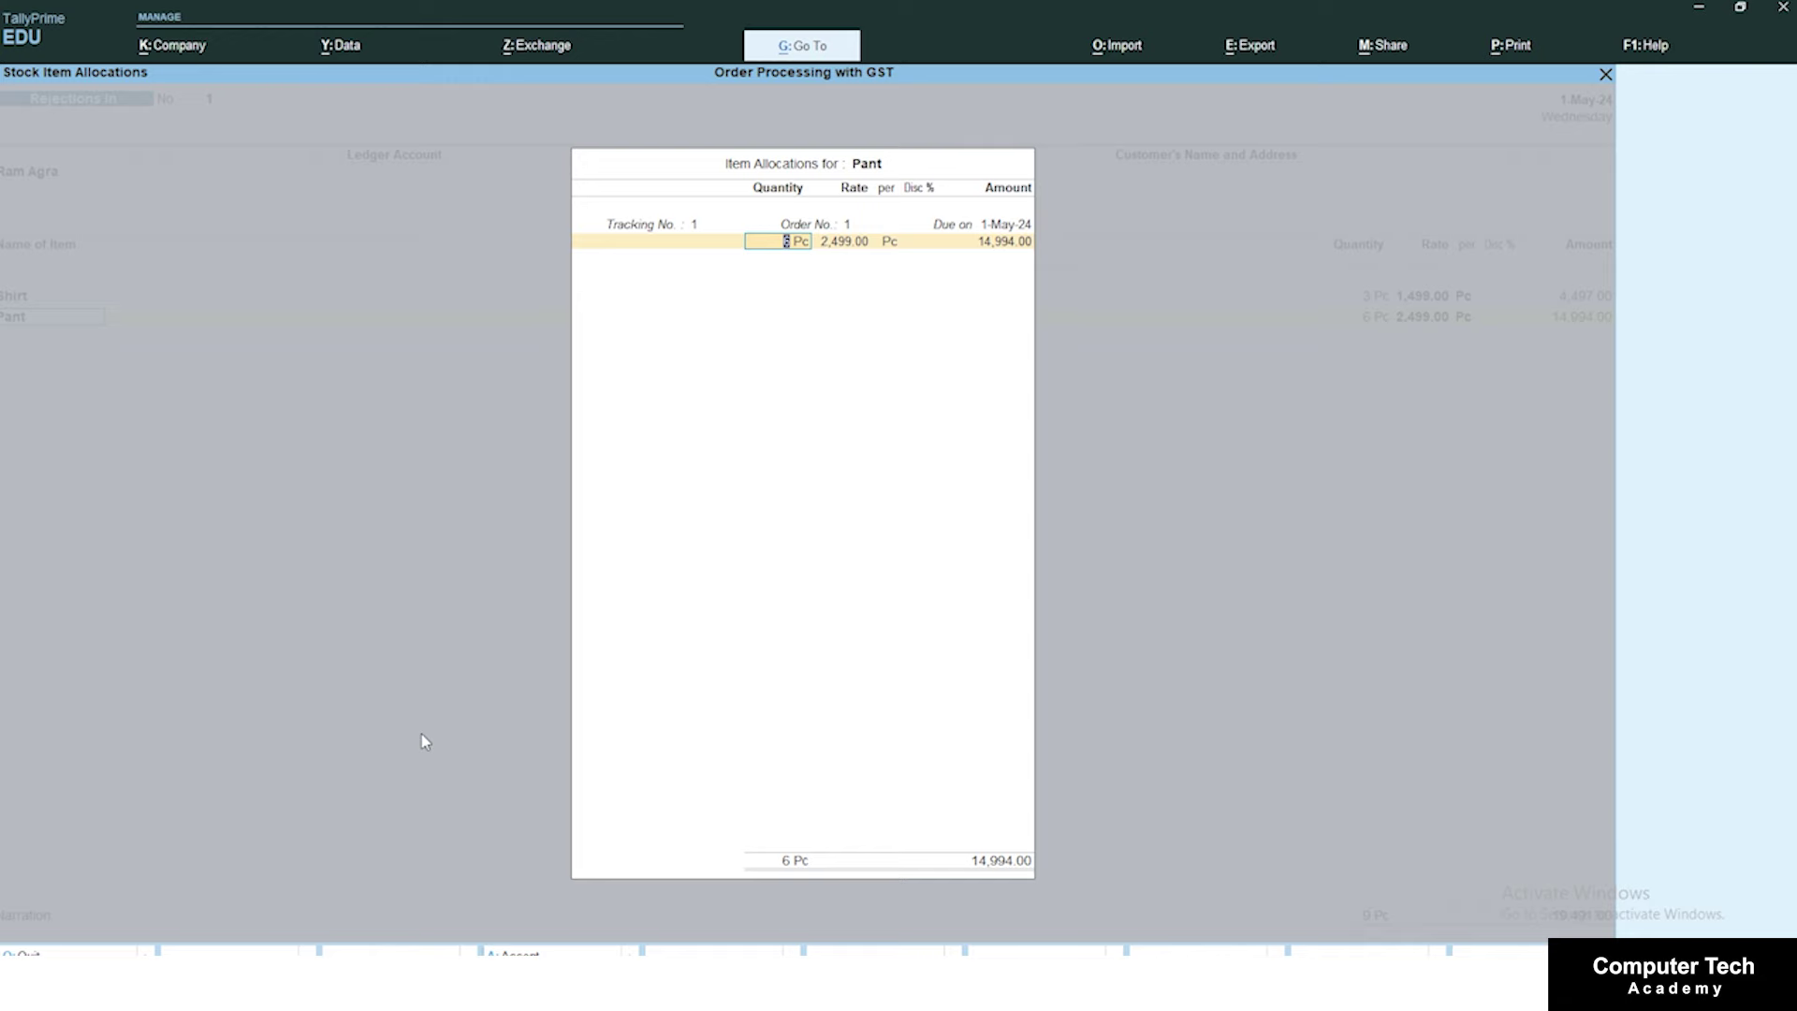
type("1")
key("Return")
key("Return")
key("Return")
key("Return")
key("Return")
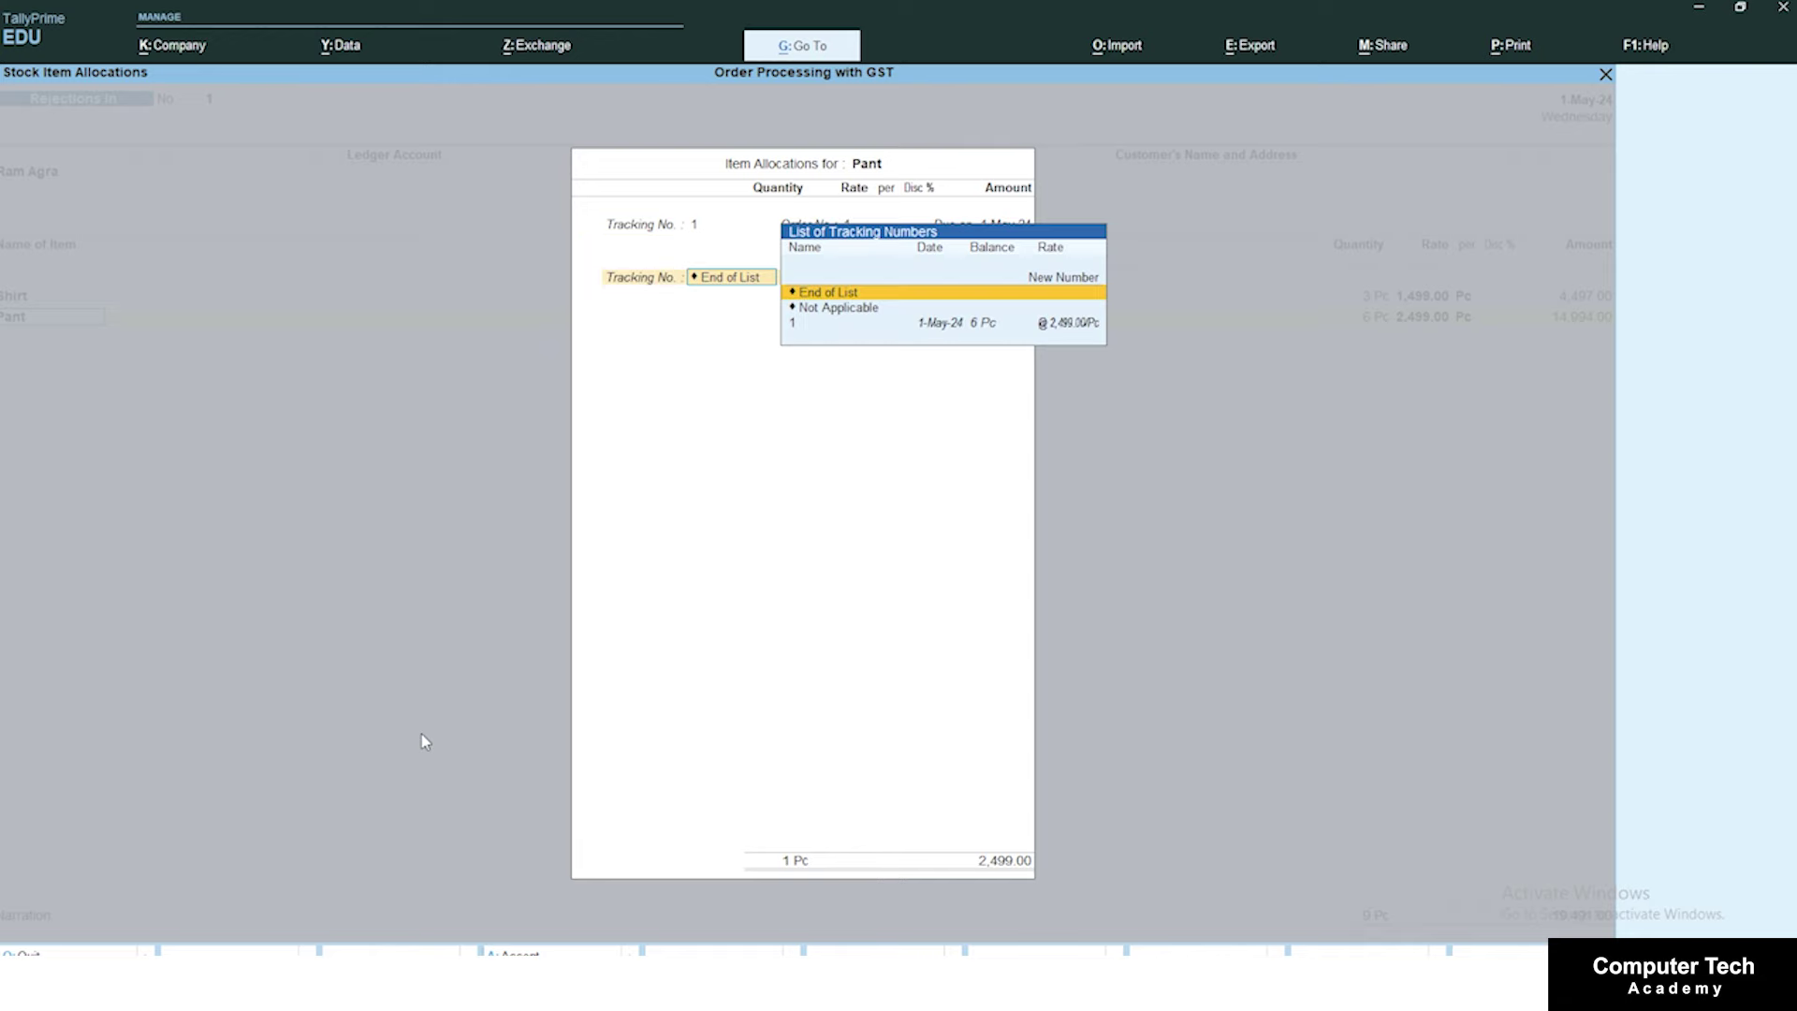
key("Return")
Step: End the item list, check the presentation, and save the Rejections In voucher in TallyPrime with a blank narration
key("Return")
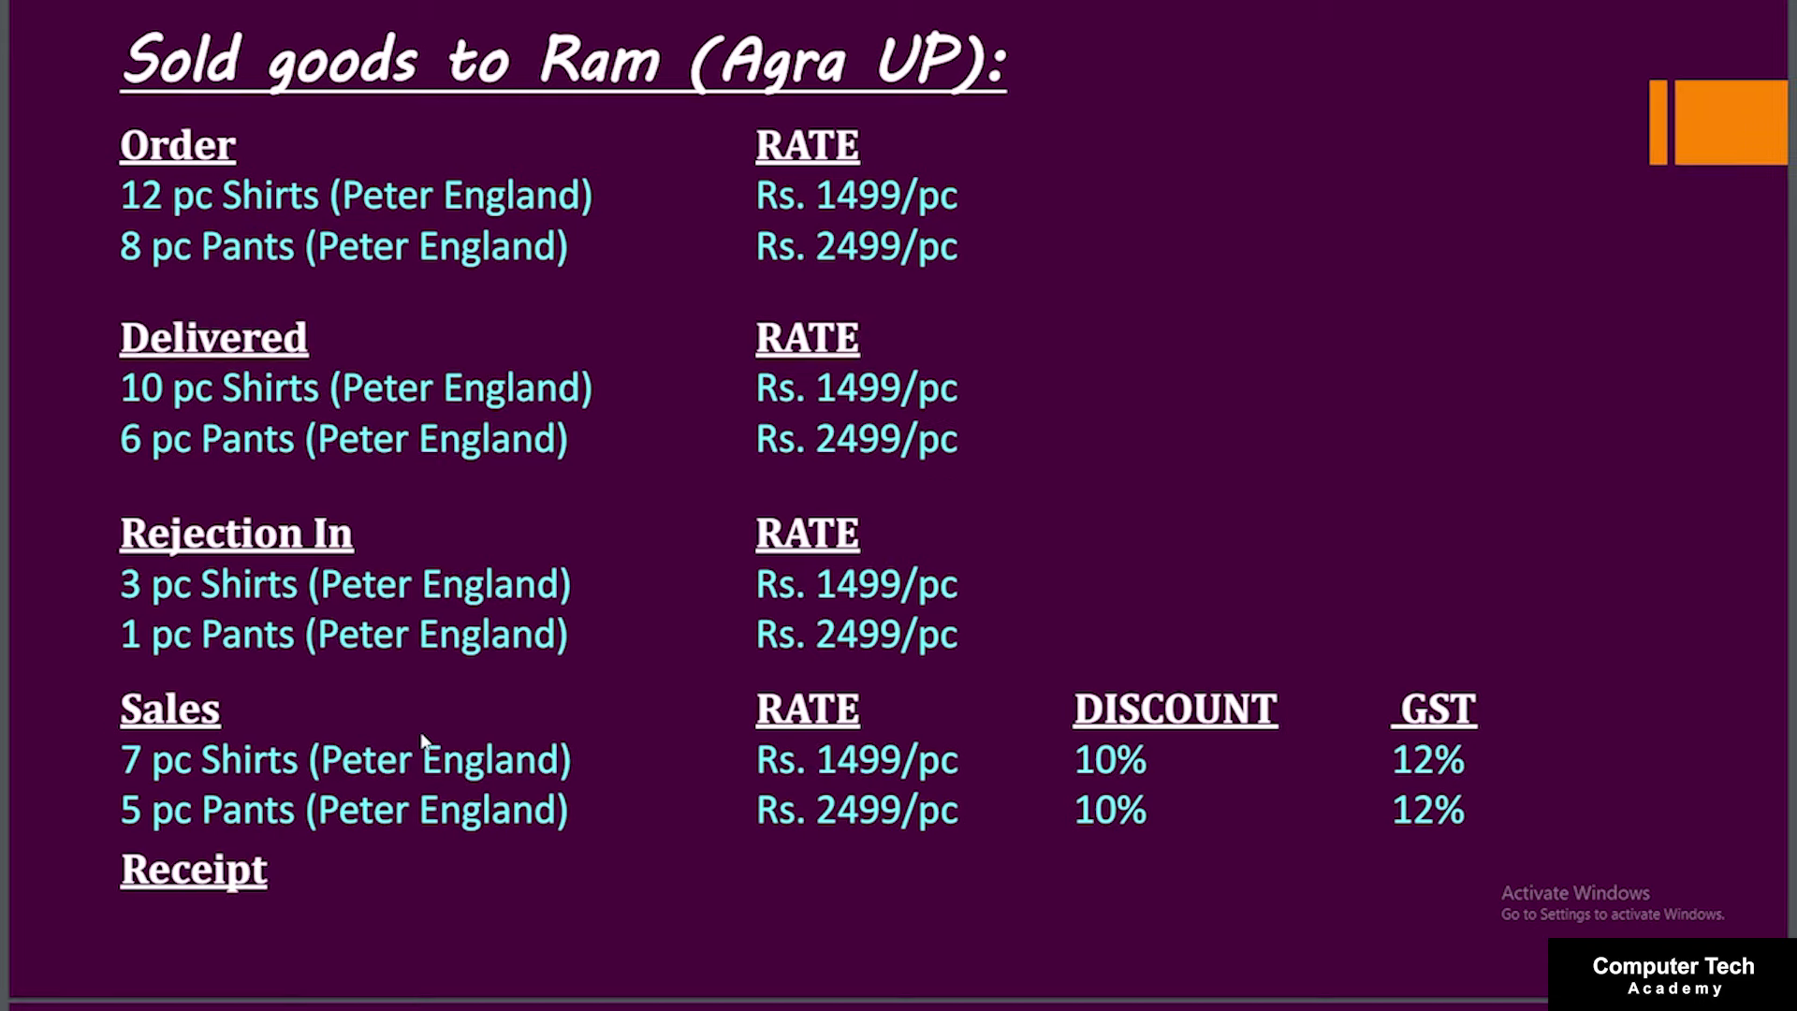
key("alt+Tab")
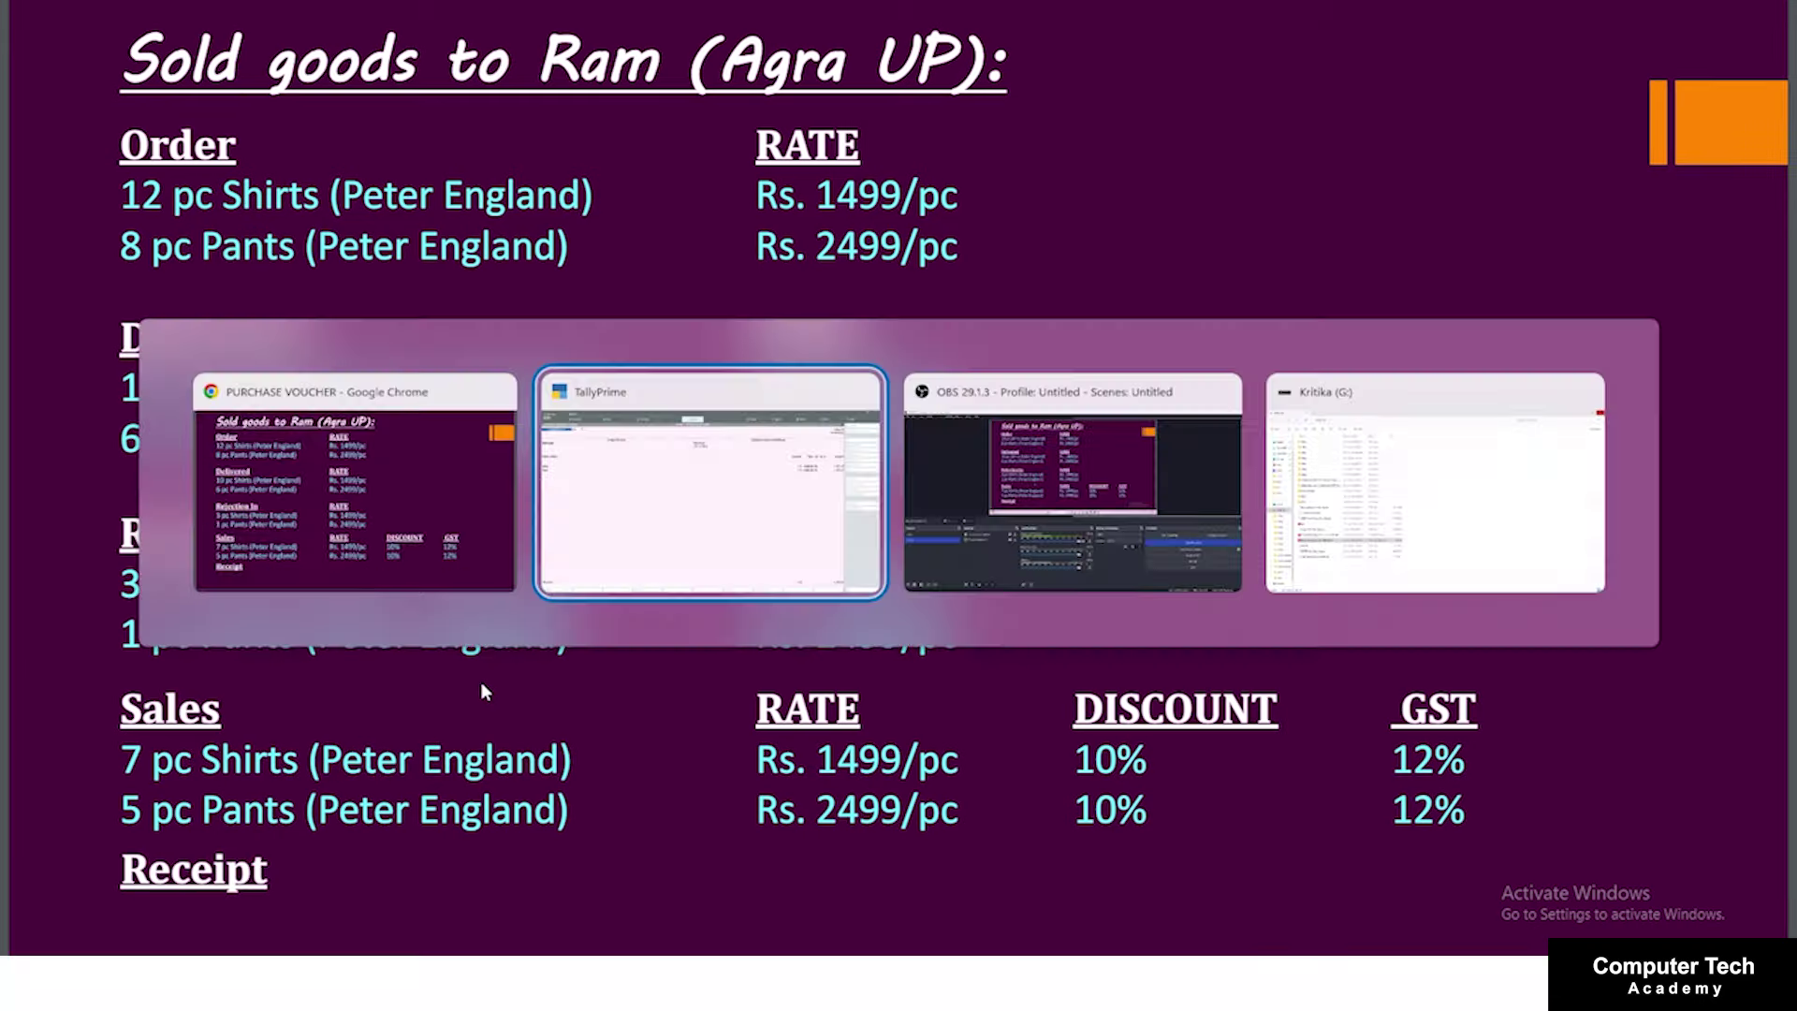
key("Return")
key("Return")
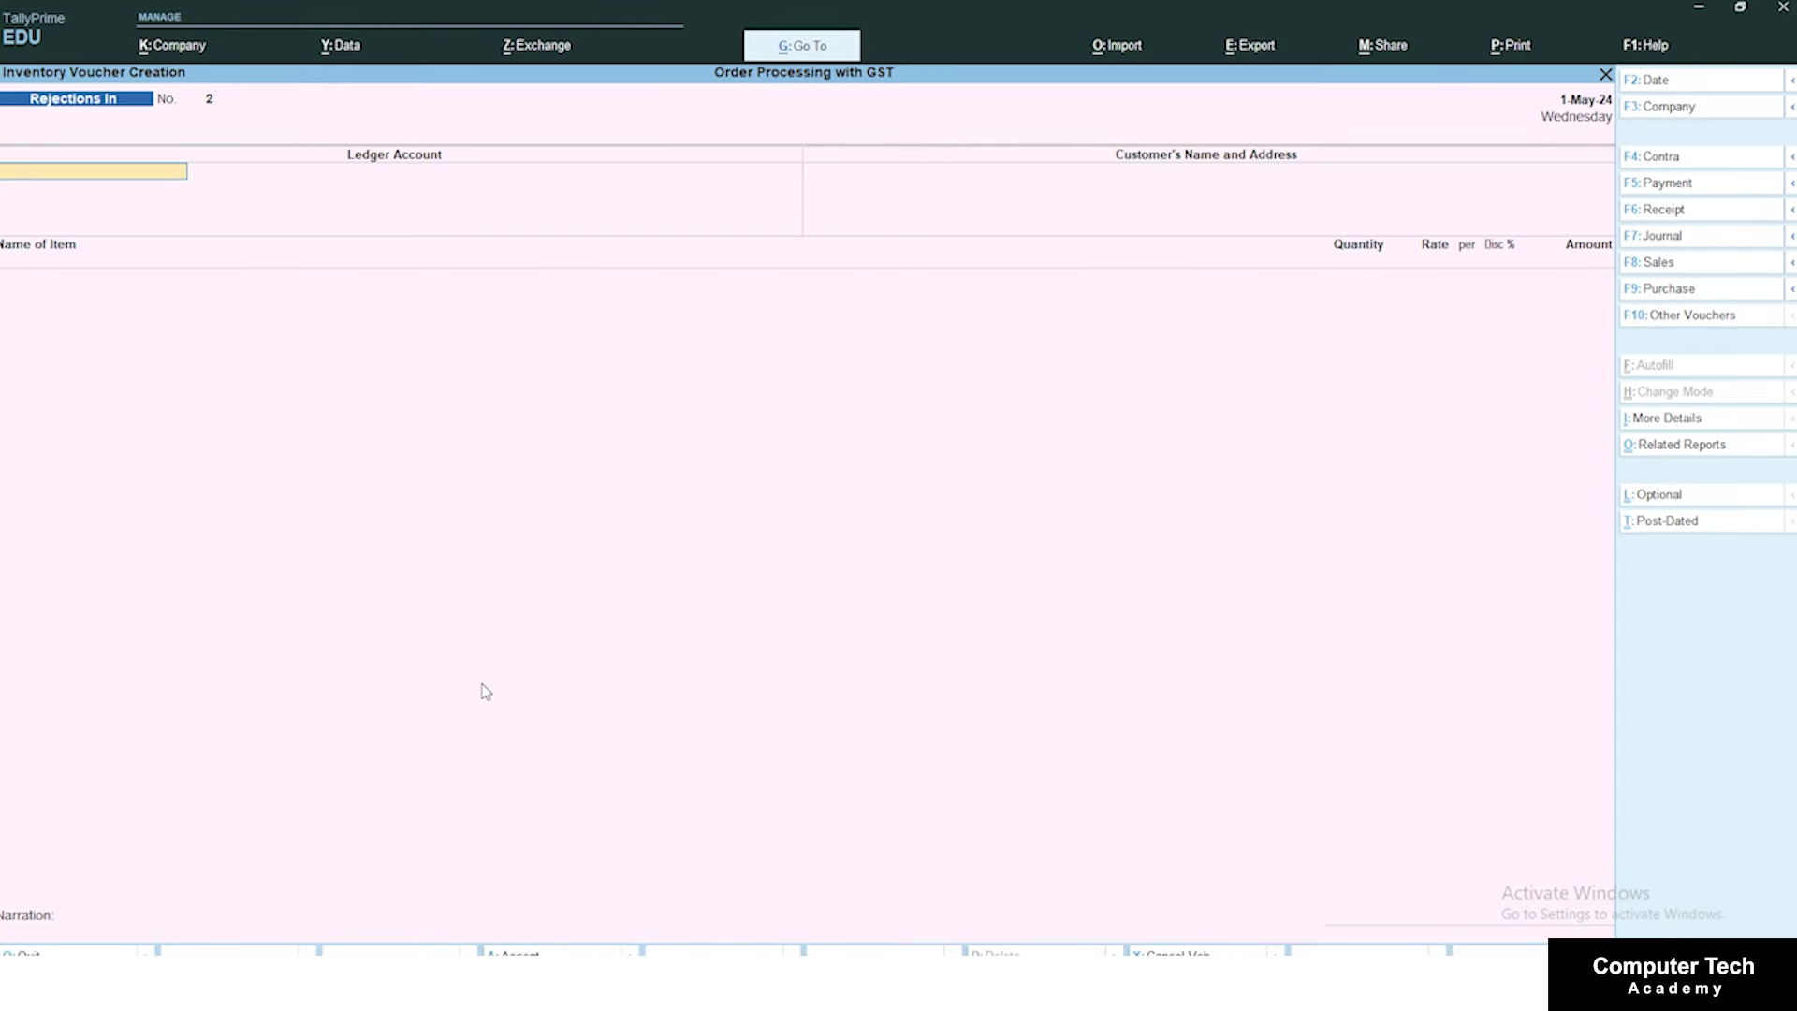
Step: Check the Sales details in the presentation, then return to TallyPrime and start a Sales voucher for the Agra customer
key("alt+Tab")
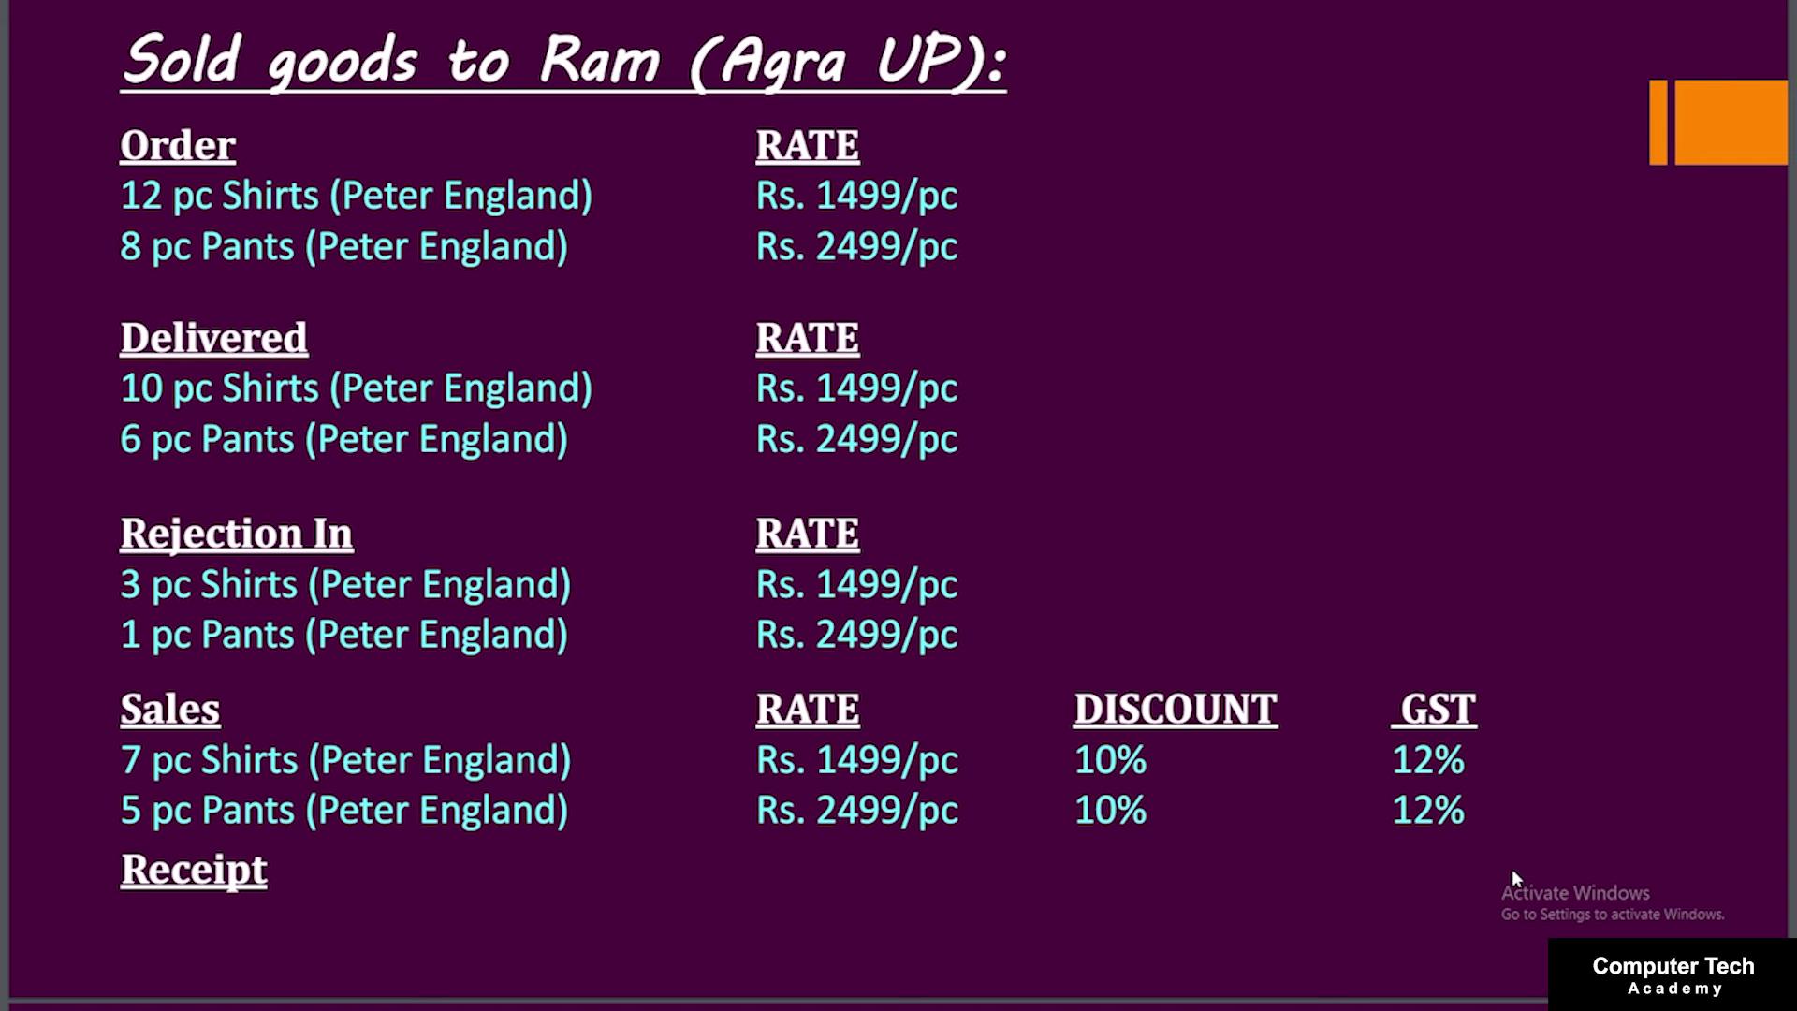
key("alt+Tab")
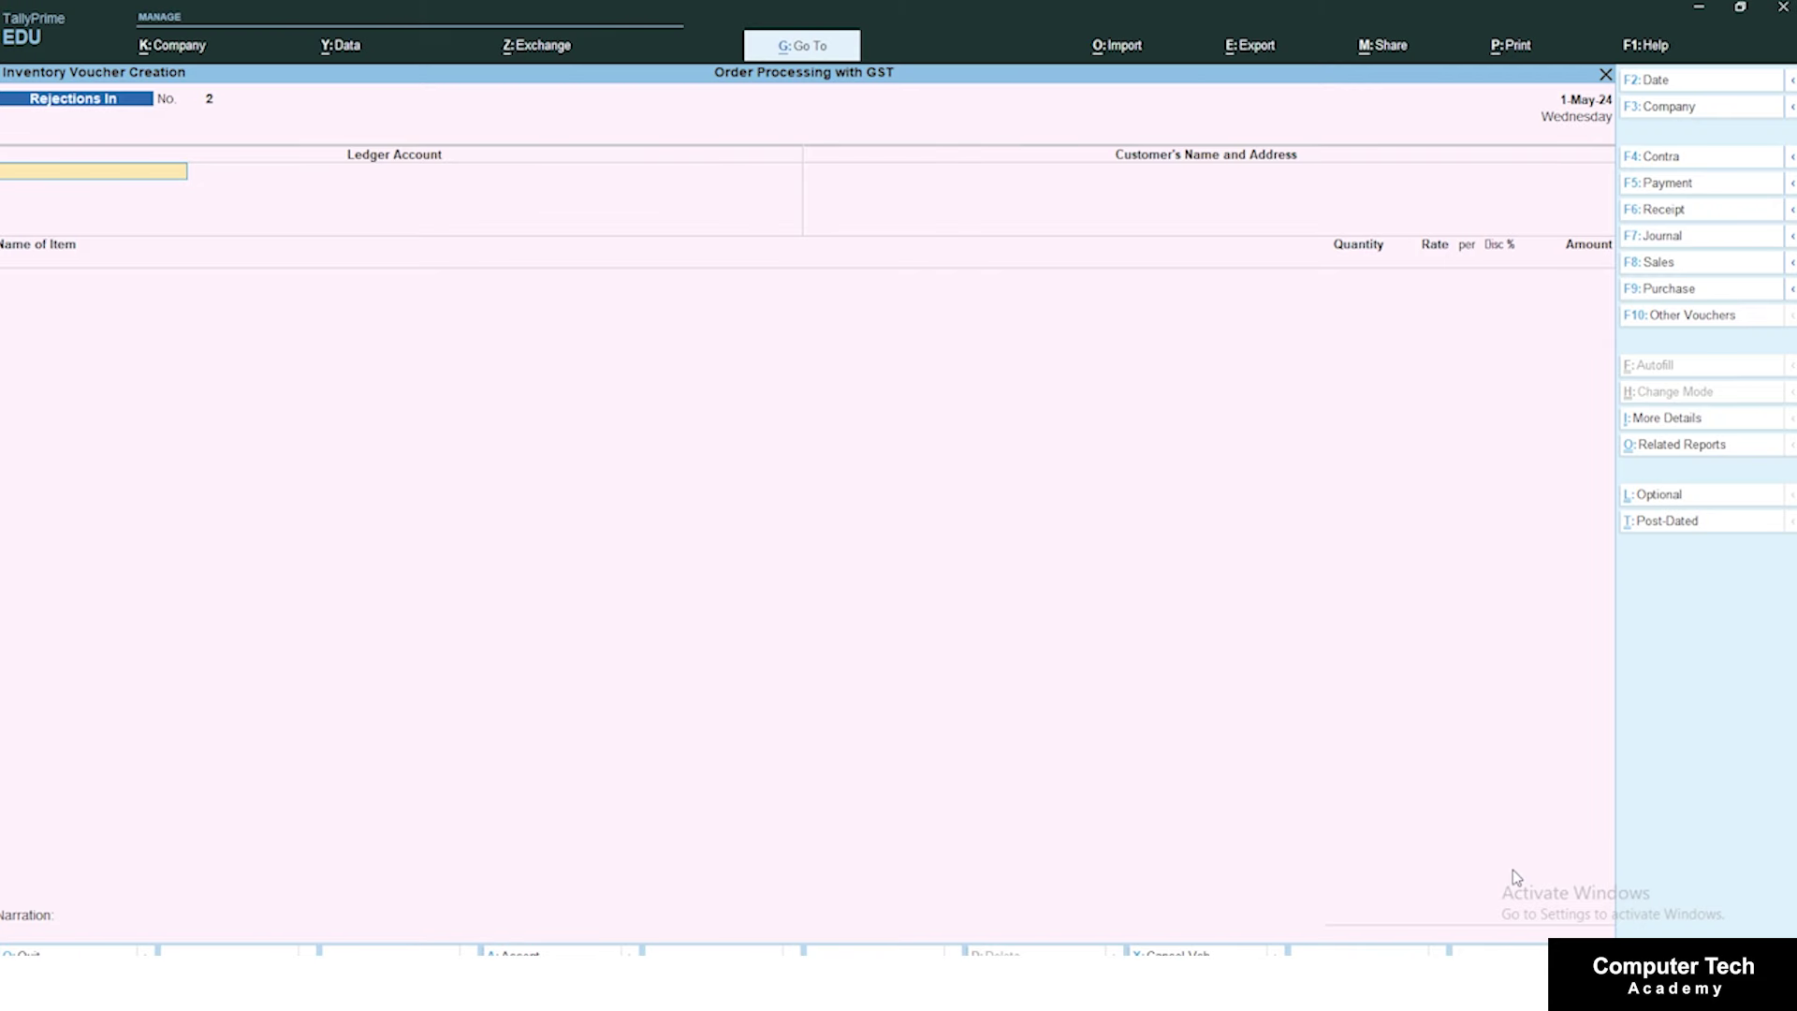
key("F8")
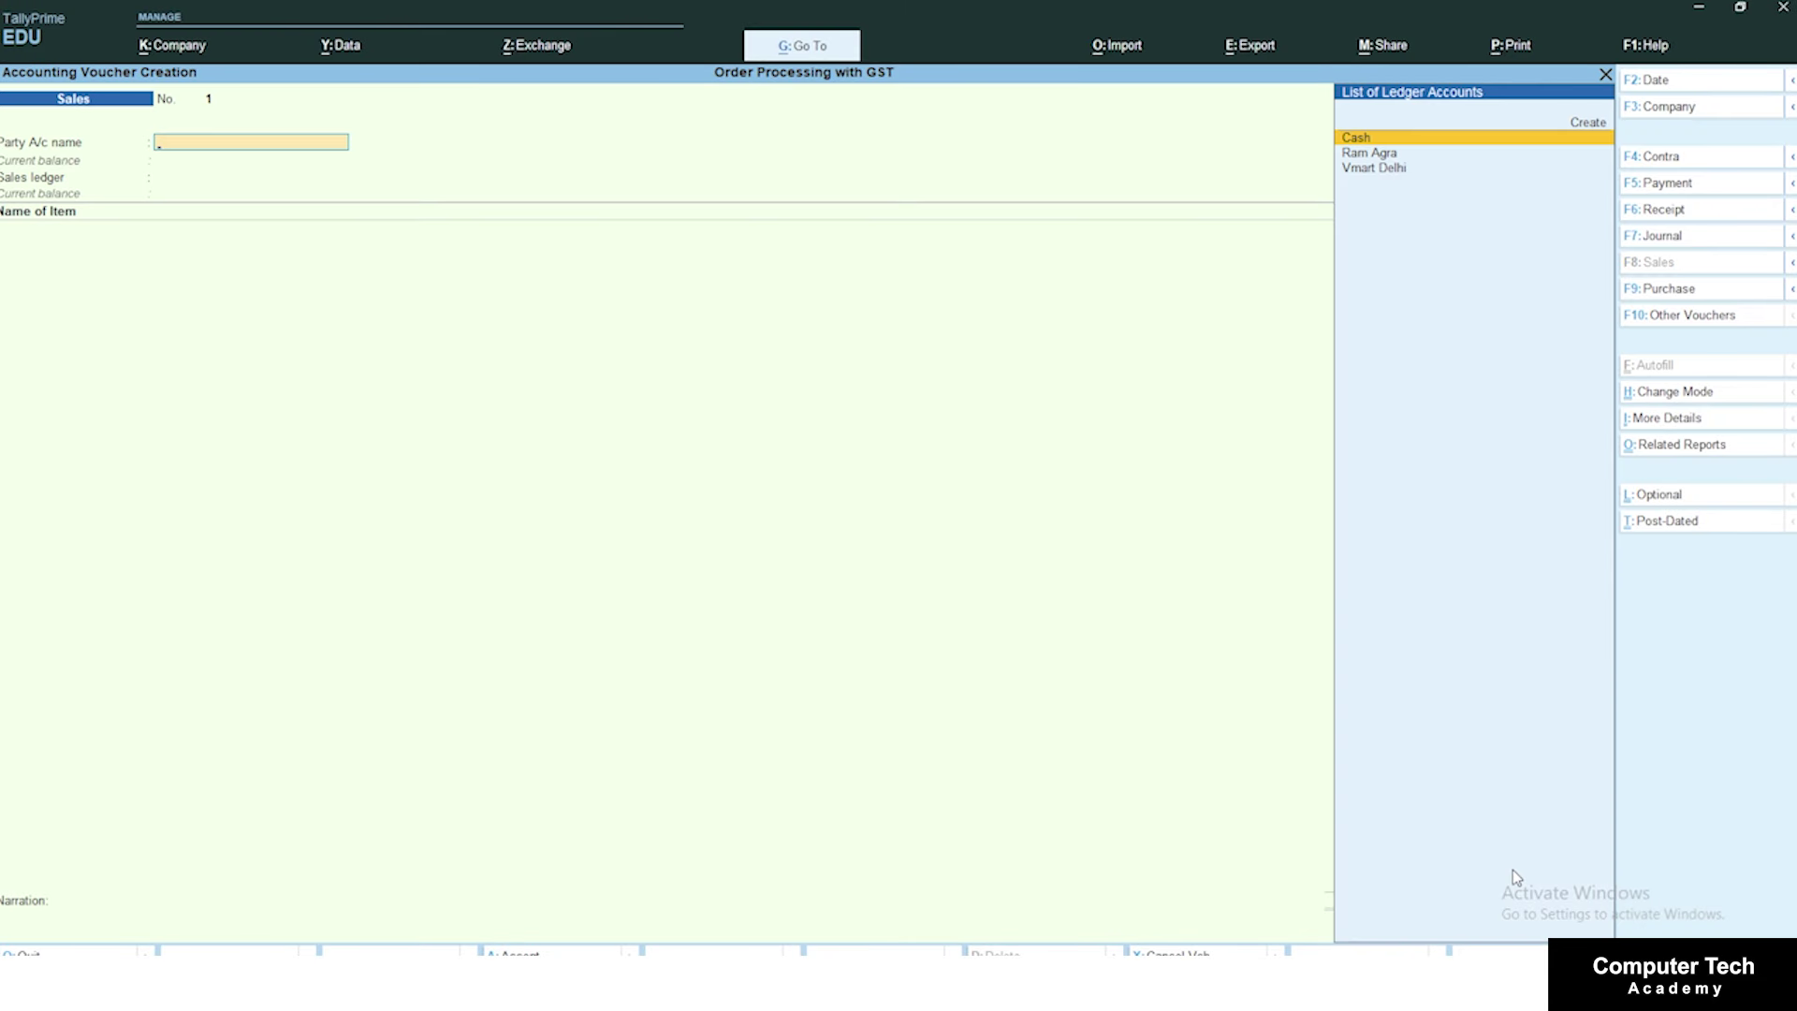
key("Down")
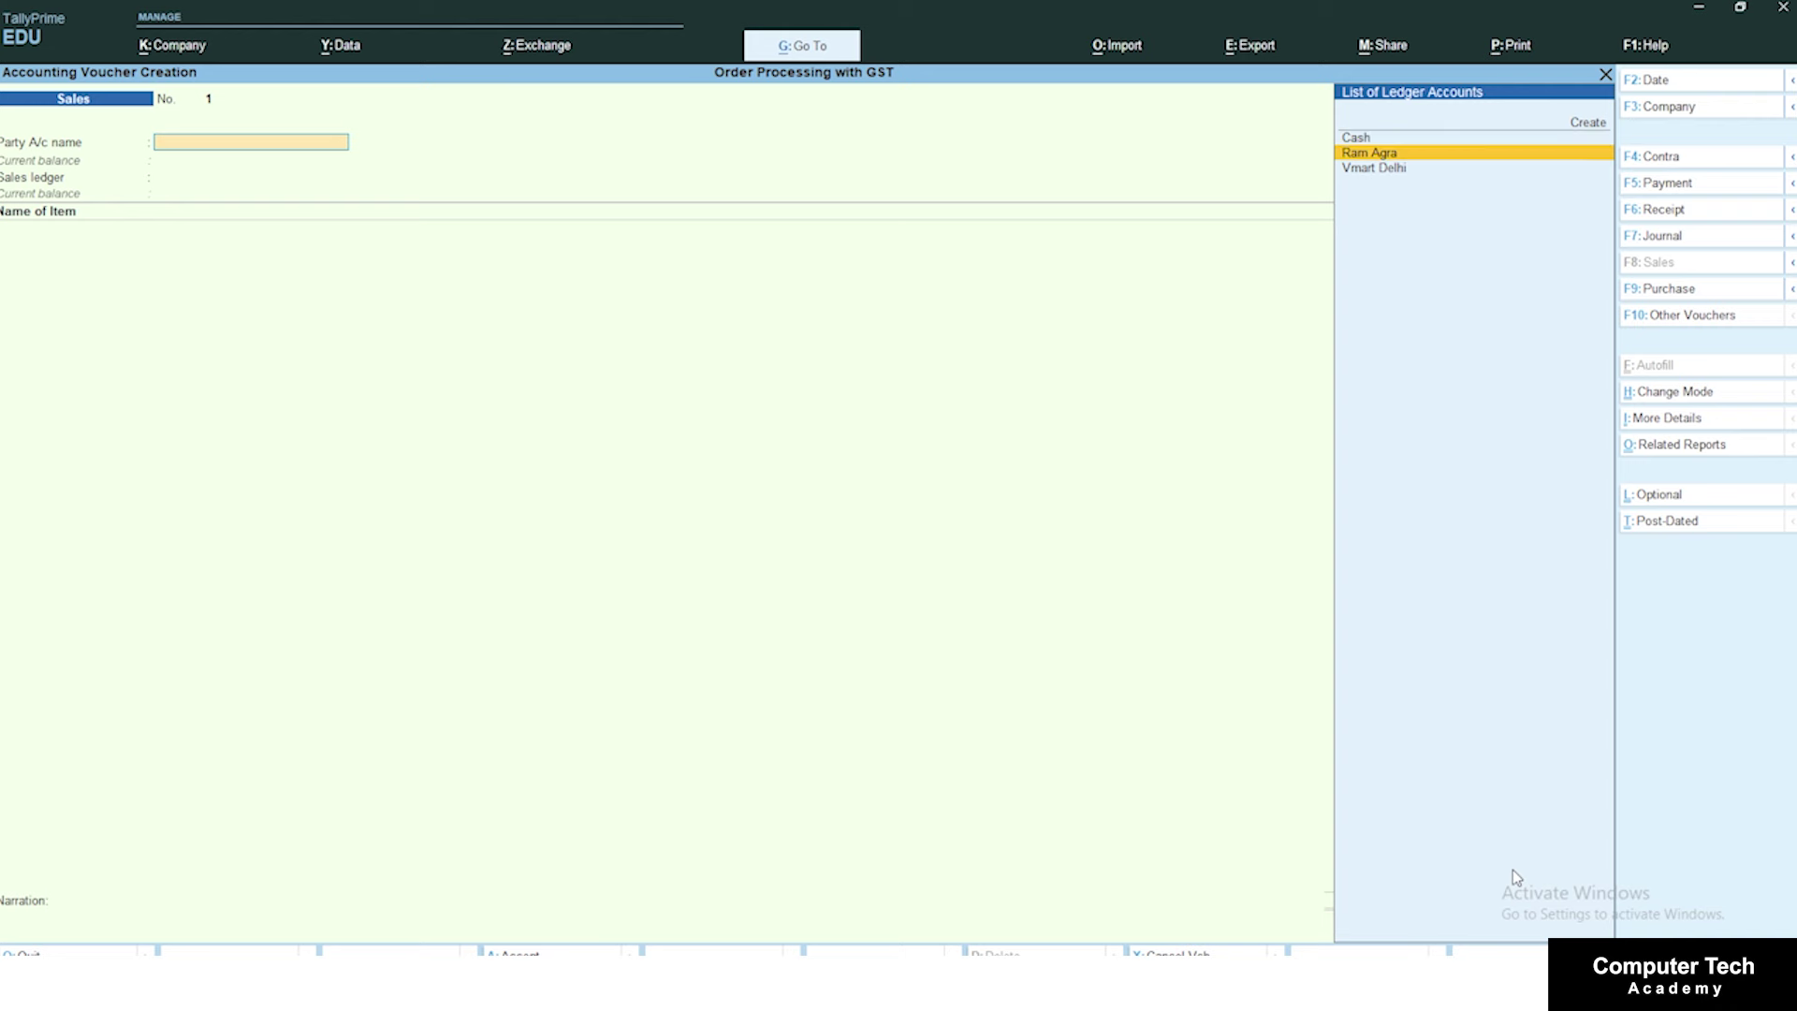
key("Return")
Step: Link delivery note 1 in the dispatch details, leave the other dispatch fields blank and accept the default party details
key("Down")
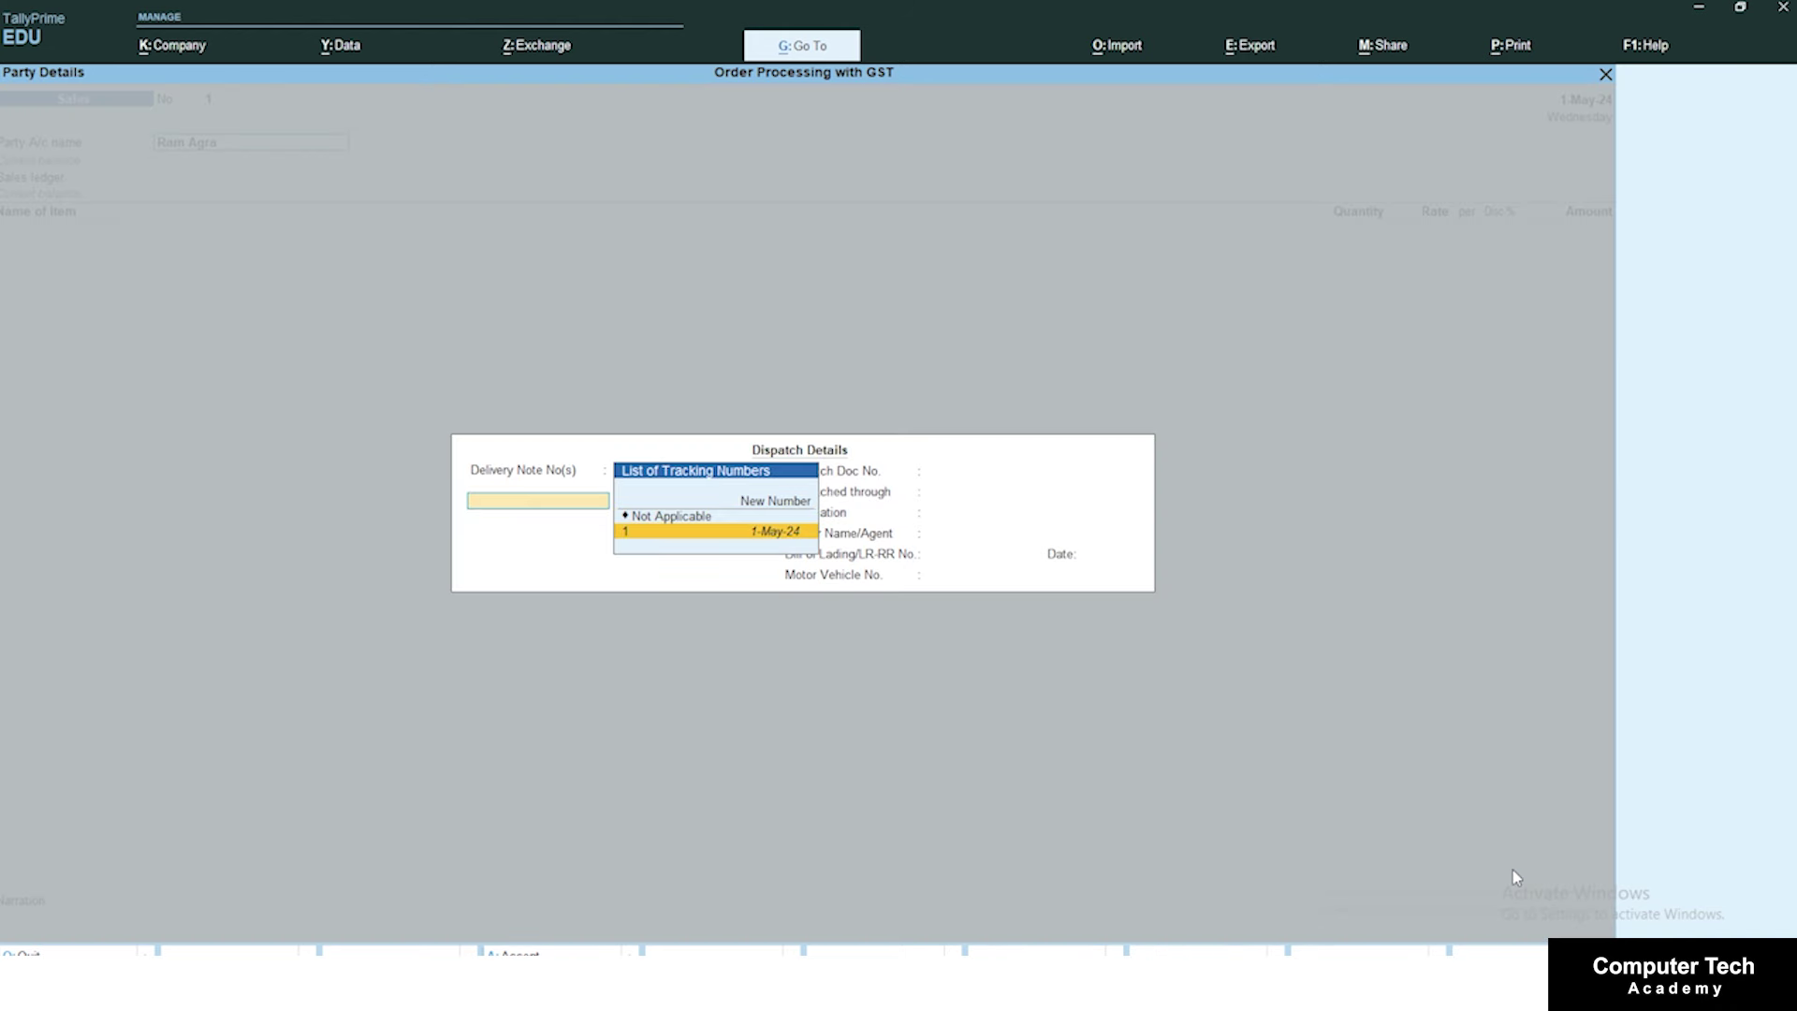
key("Return")
key("Return")
key("Return")
key("Return")
key("Return")
key("Return")
key("Return")
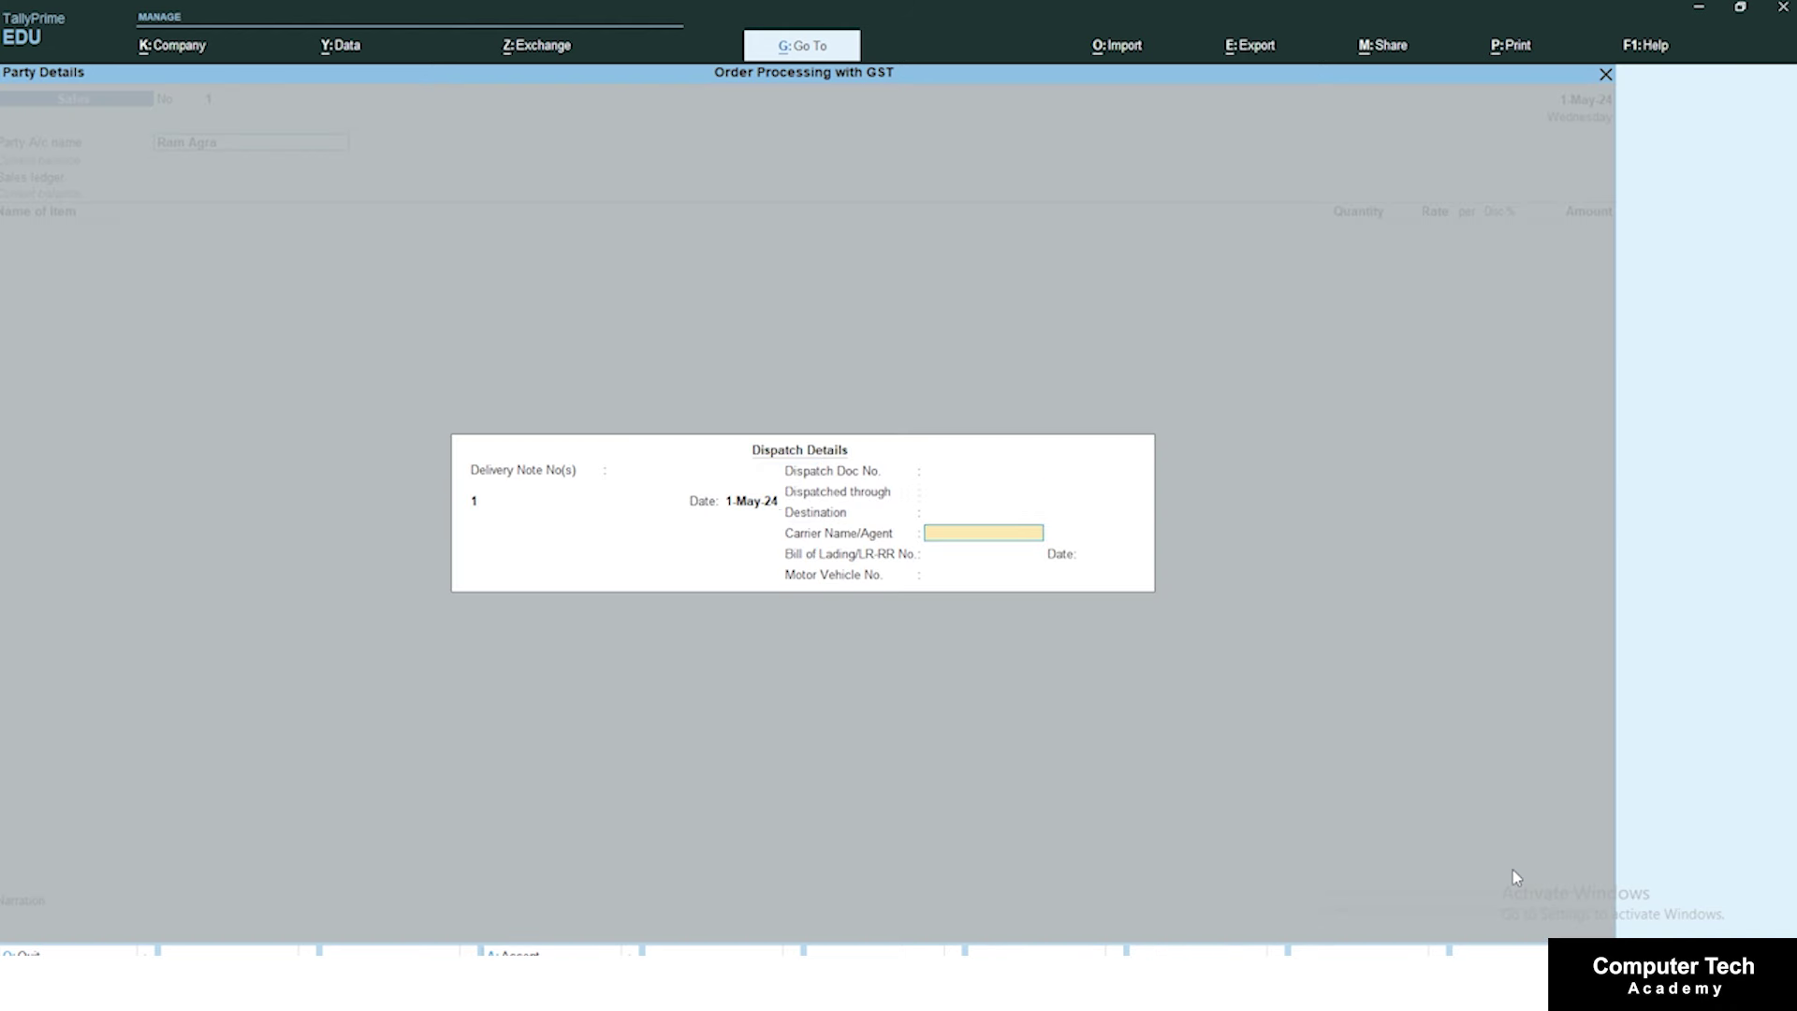
key("Return")
key("Return")
key("Return")
key("Return")
key("Return")
key("Return")
key("Return")
key("Return")
key("Return")
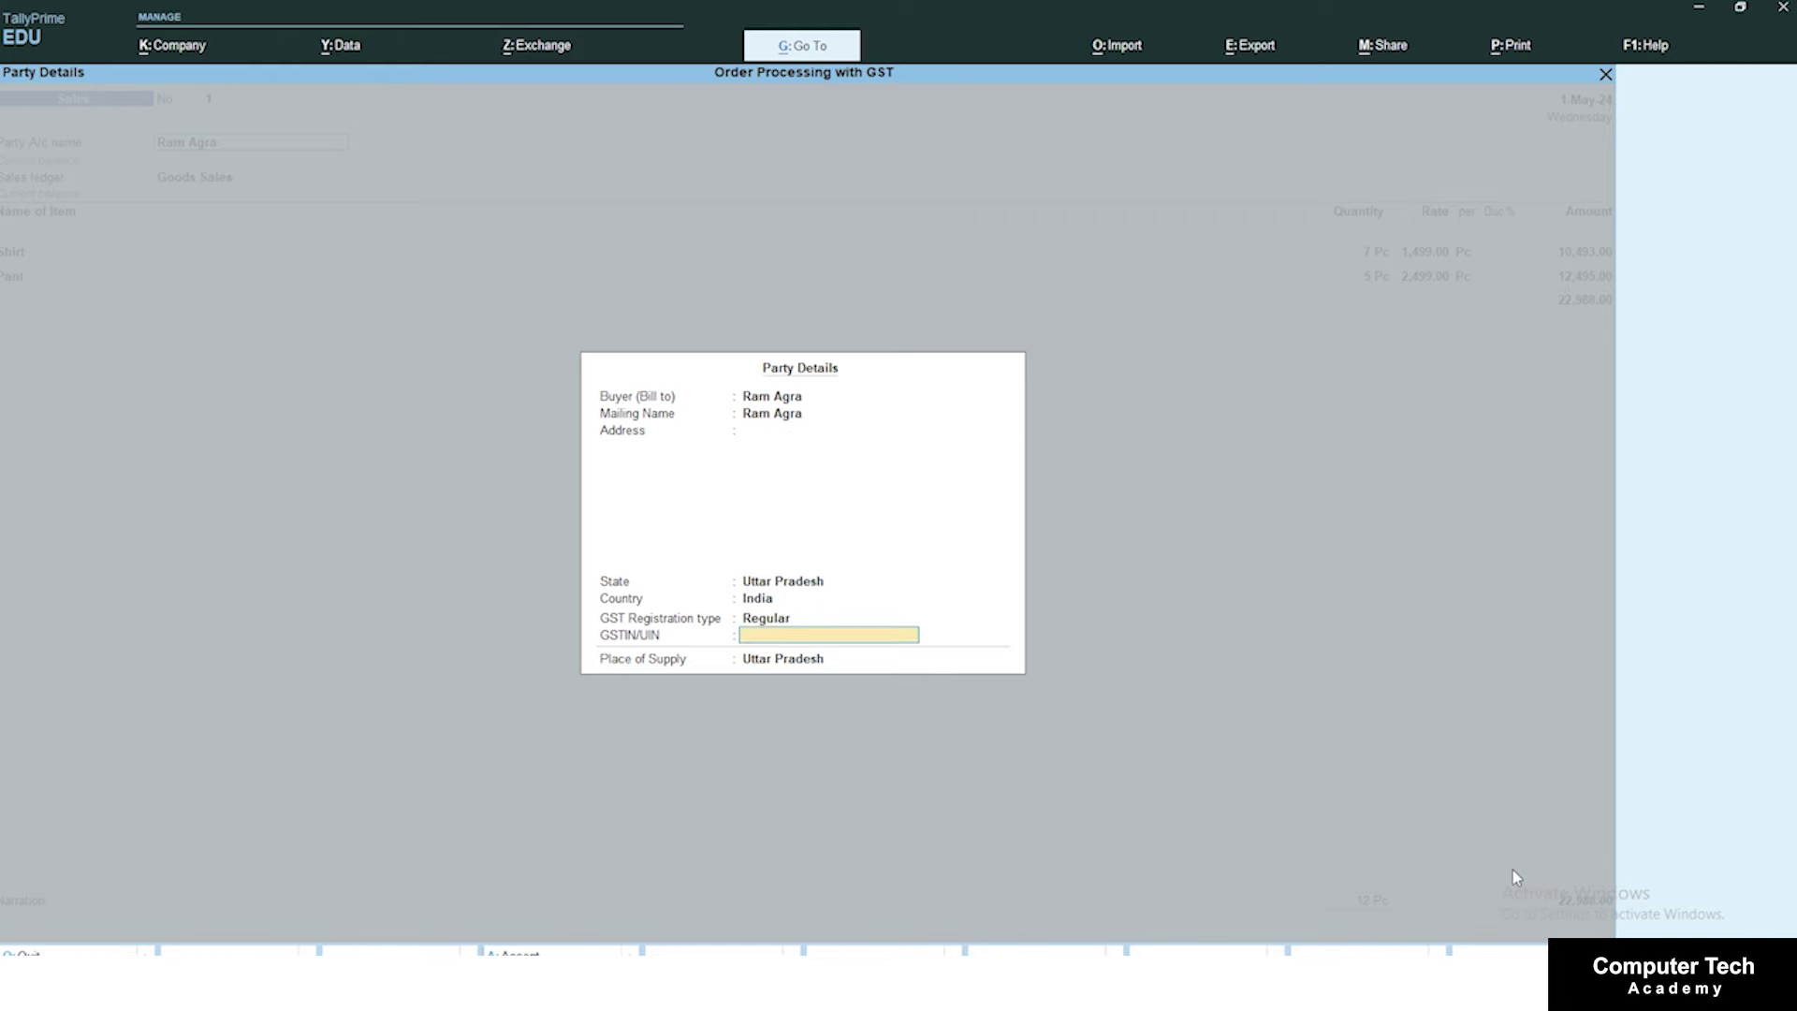
Step: Set the sales voucher date to 2-5-2024 and keep Goods Sales as the sales ledger
key("F2")
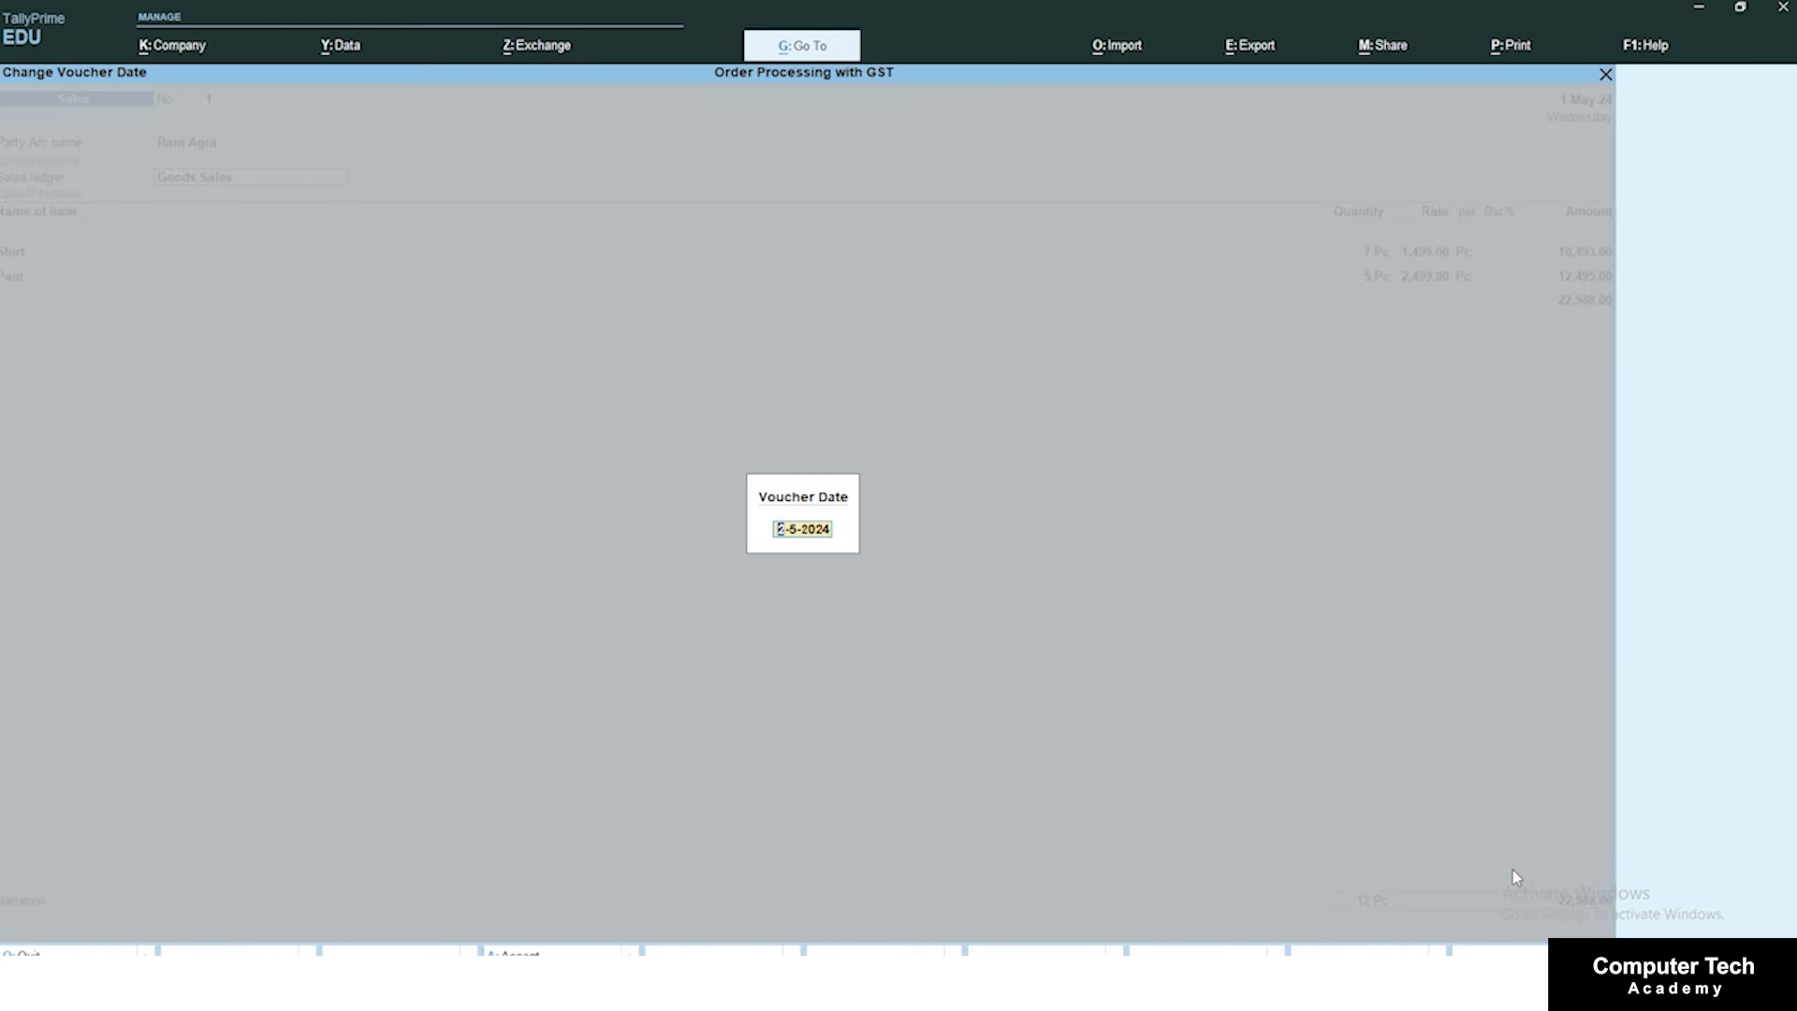
key("Return")
key("Return")
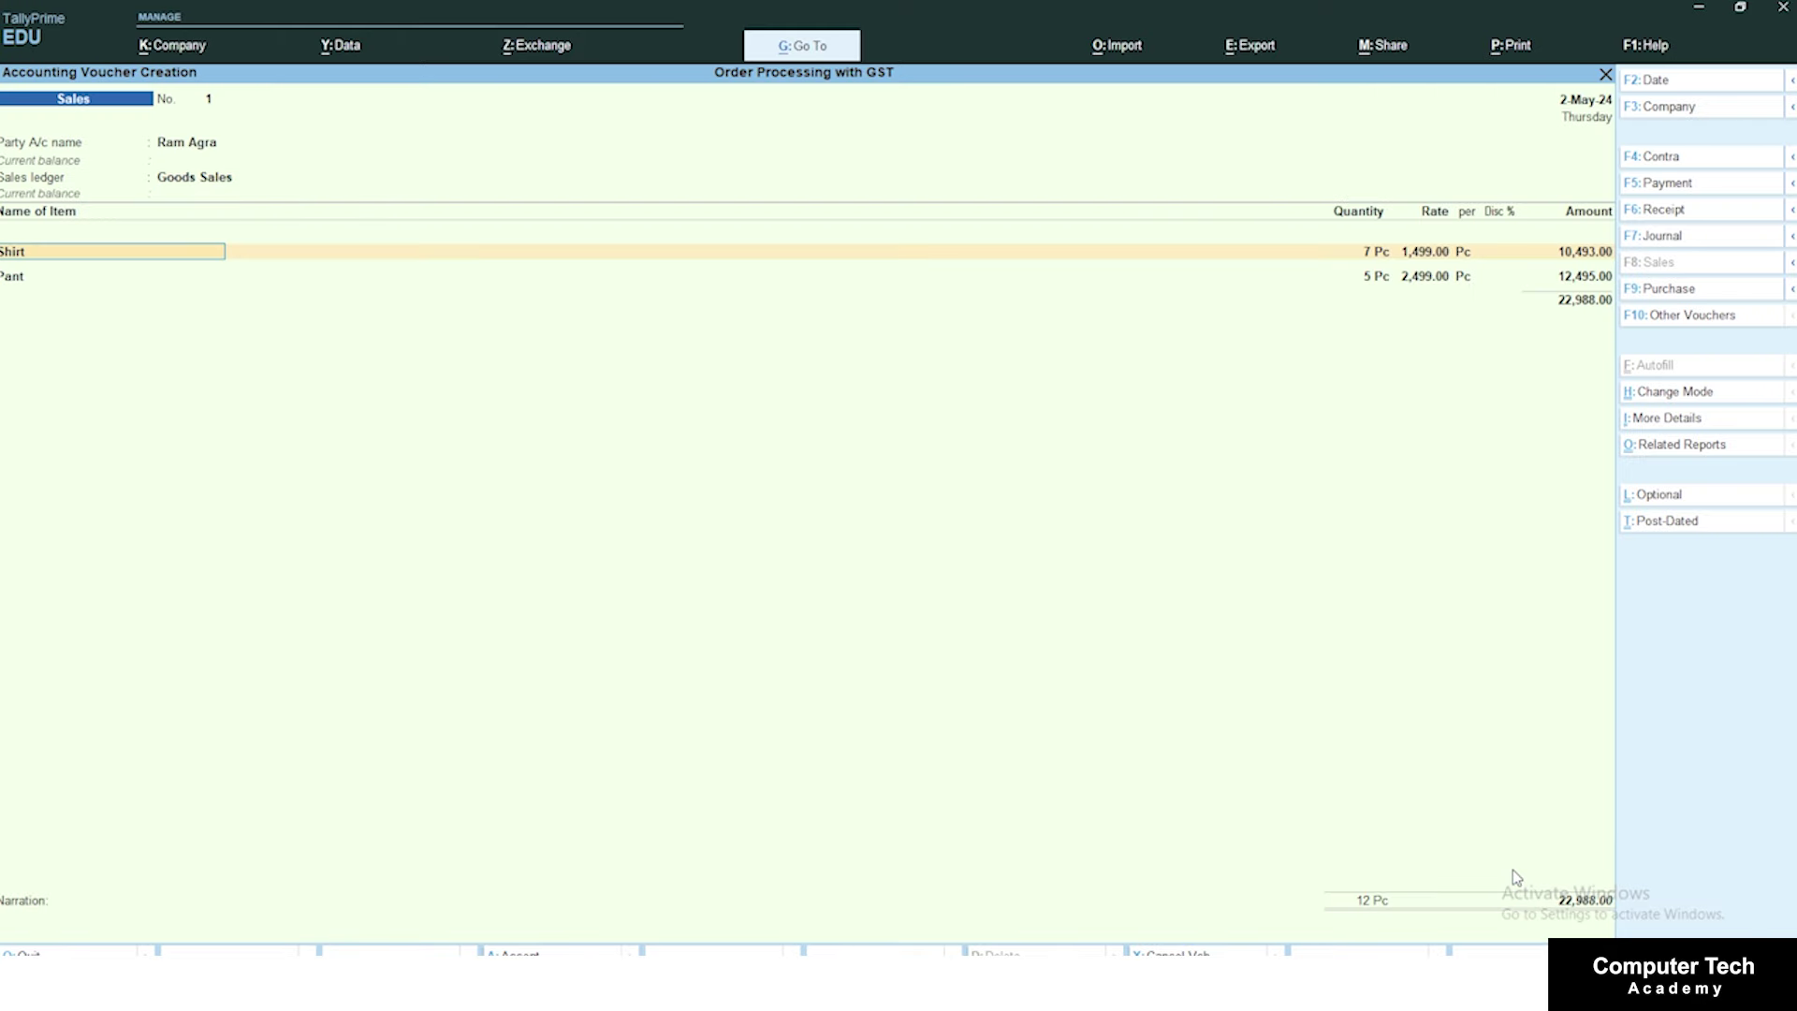
Step: Apply a 10% discount to Shirt in its sales item allocation, keeping tracking number 1 and the quantity
key("Return")
key("Return")
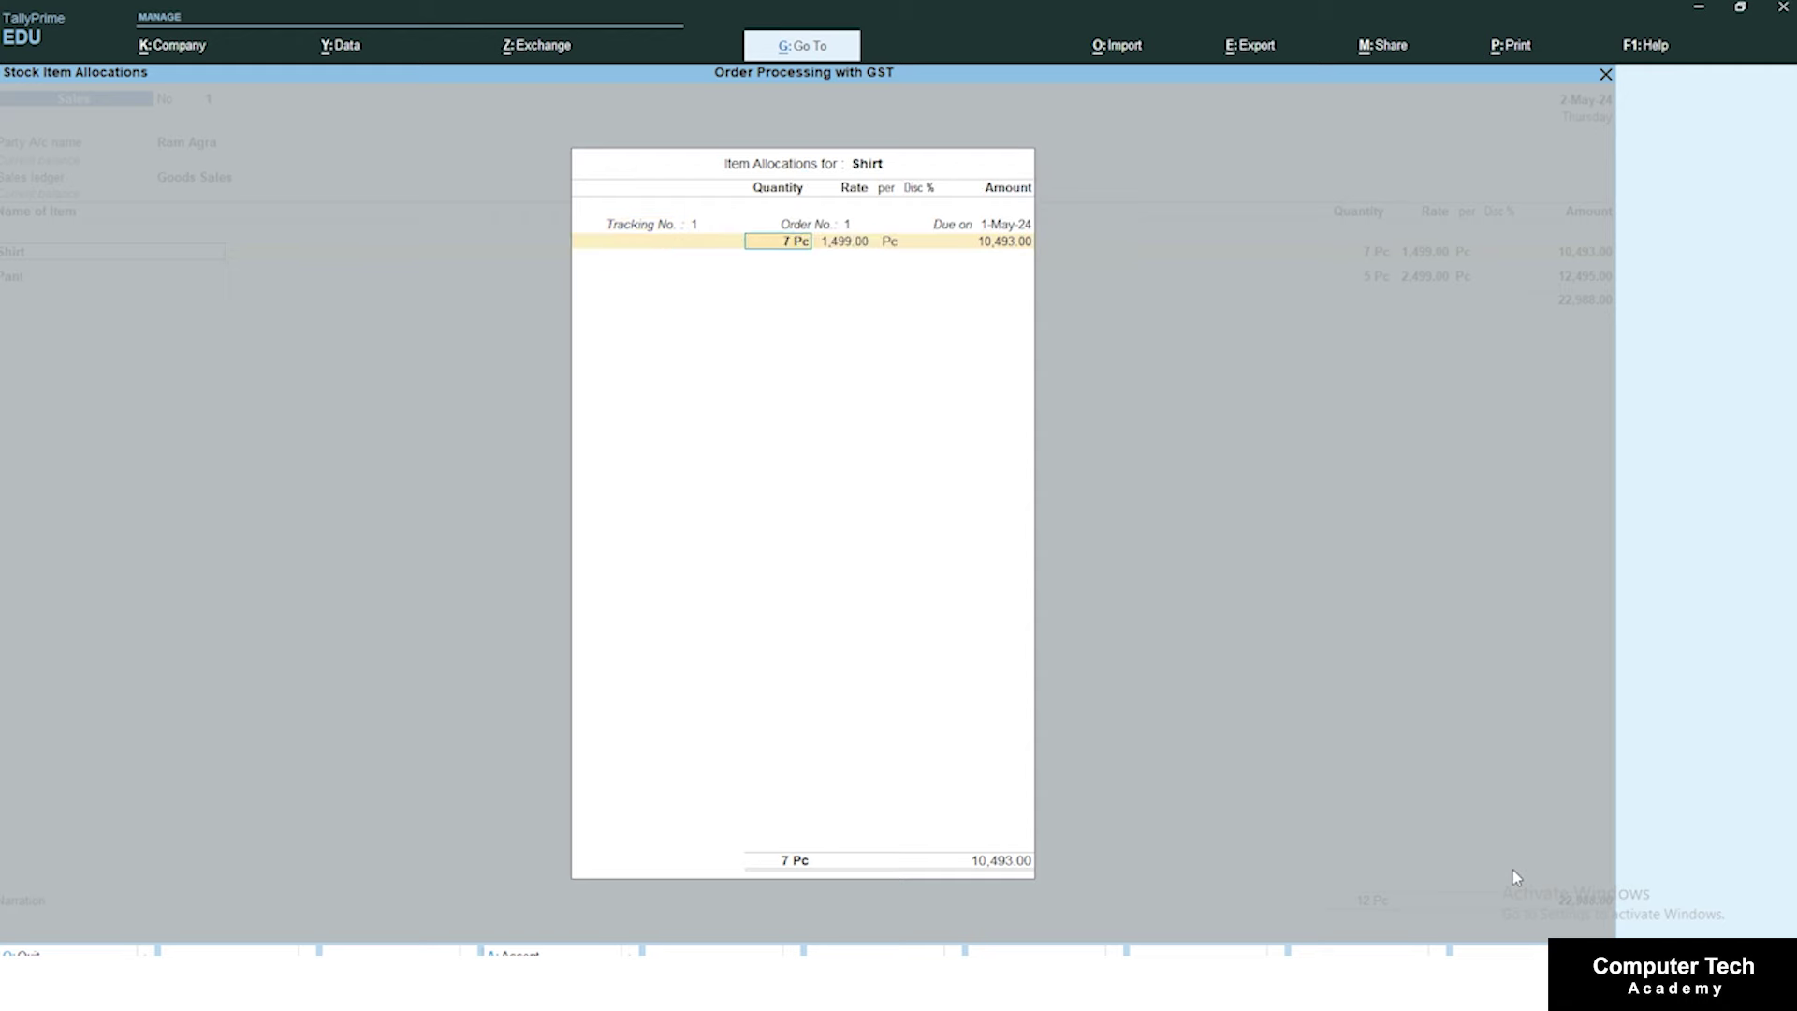
key("Return")
key("Return")
key("Return")
type("10")
key("Return")
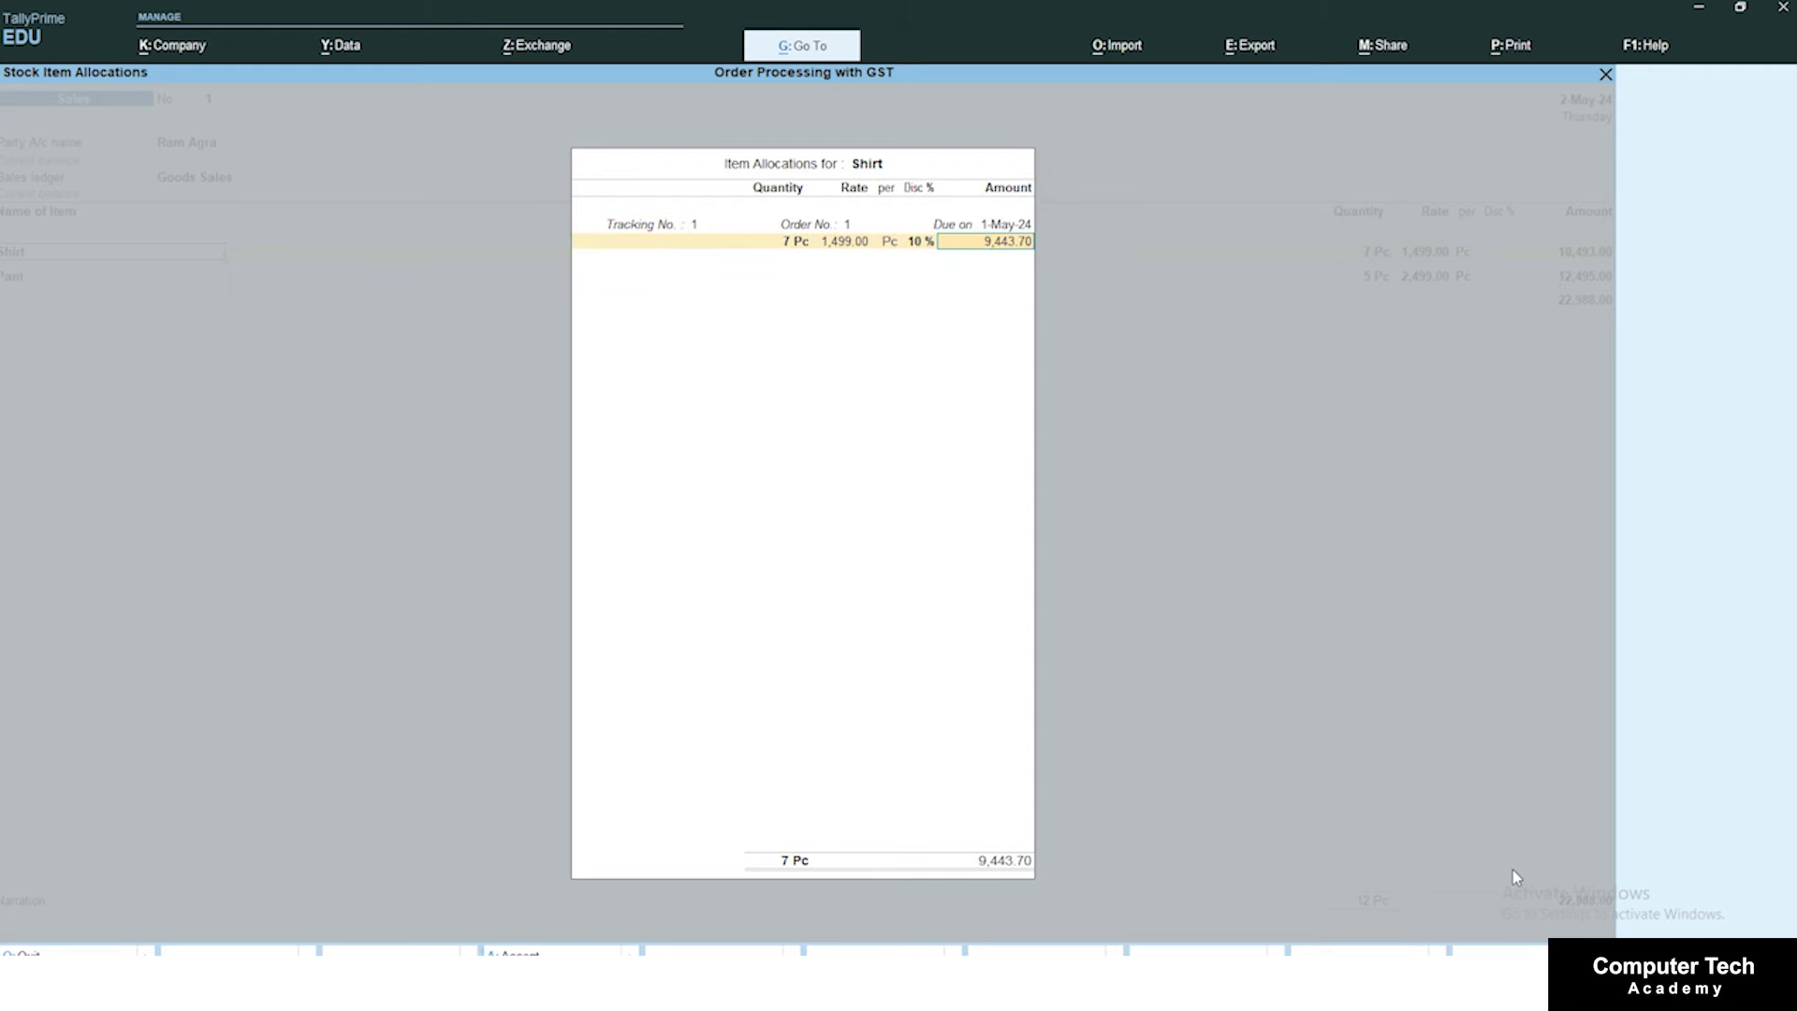
key("Return")
key("Return")
key("Return")
Step: Apply a 10% discount to Pant in its sales item allocation, keeping tracking number 1 and the quantity
key("Return")
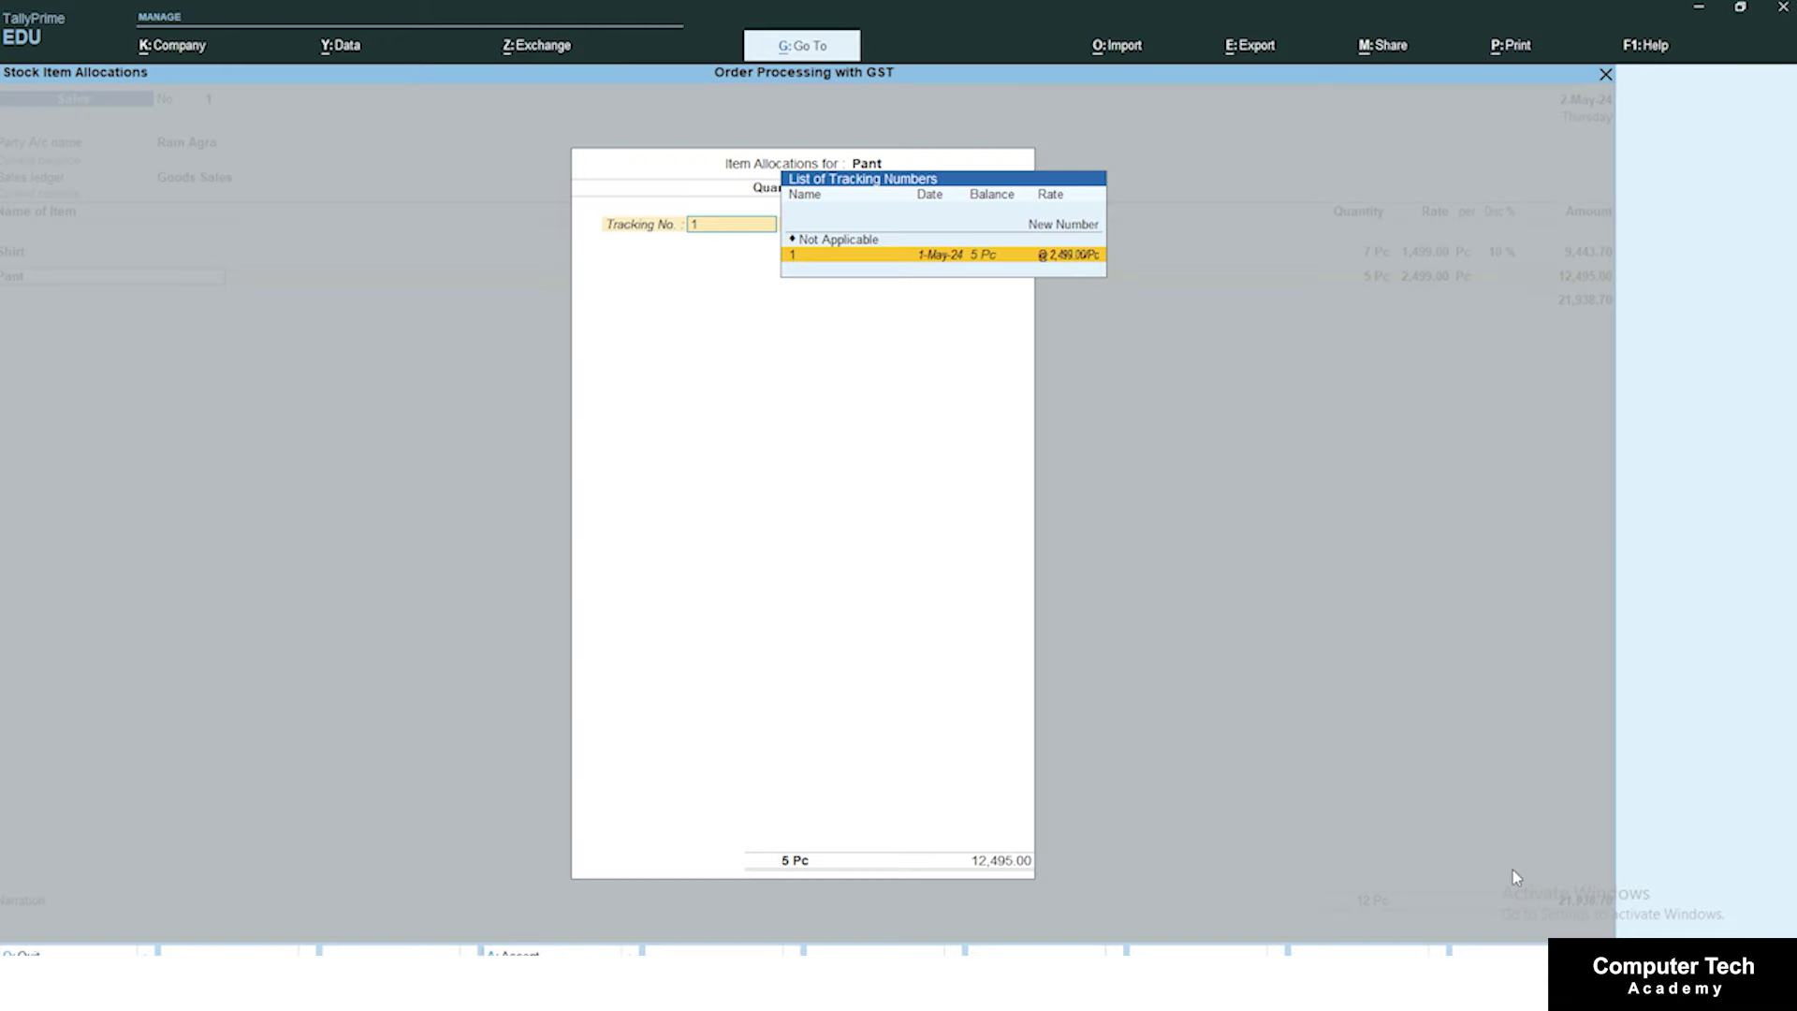
key("Return")
key("Return")
key("Return")
key("Return")
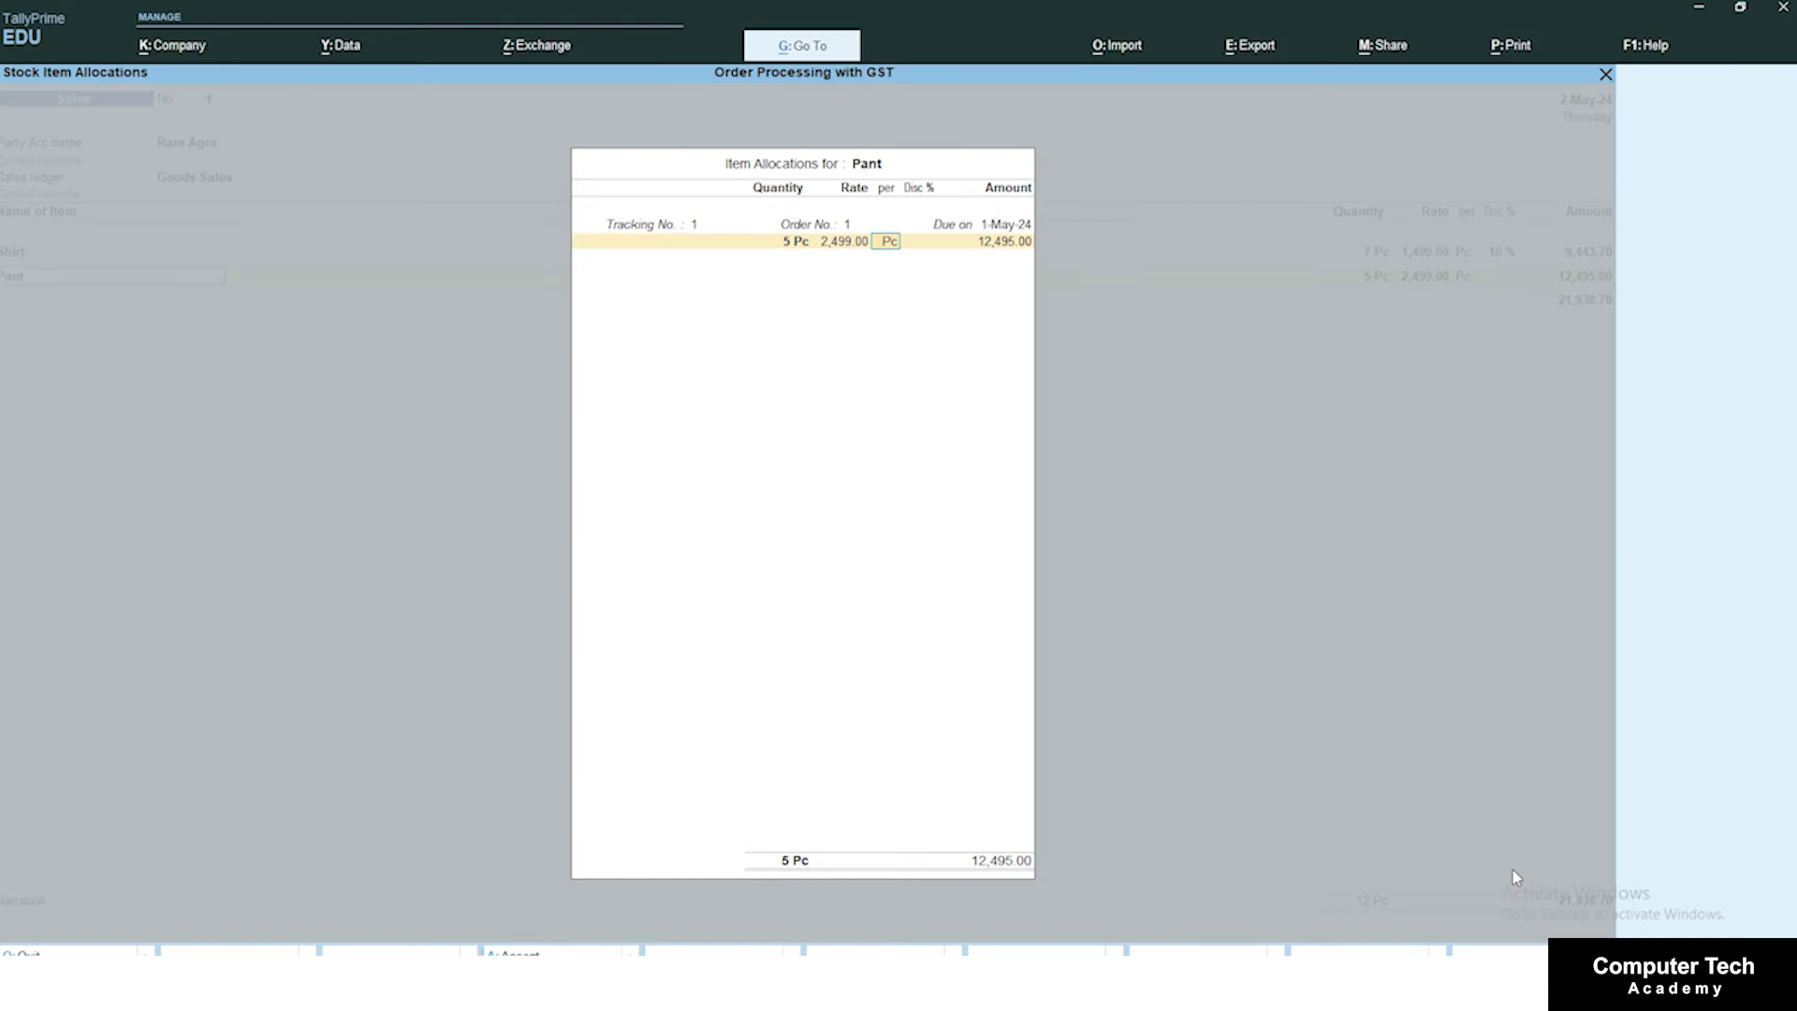
type("10")
key("Return")
key("Return")
key("Return")
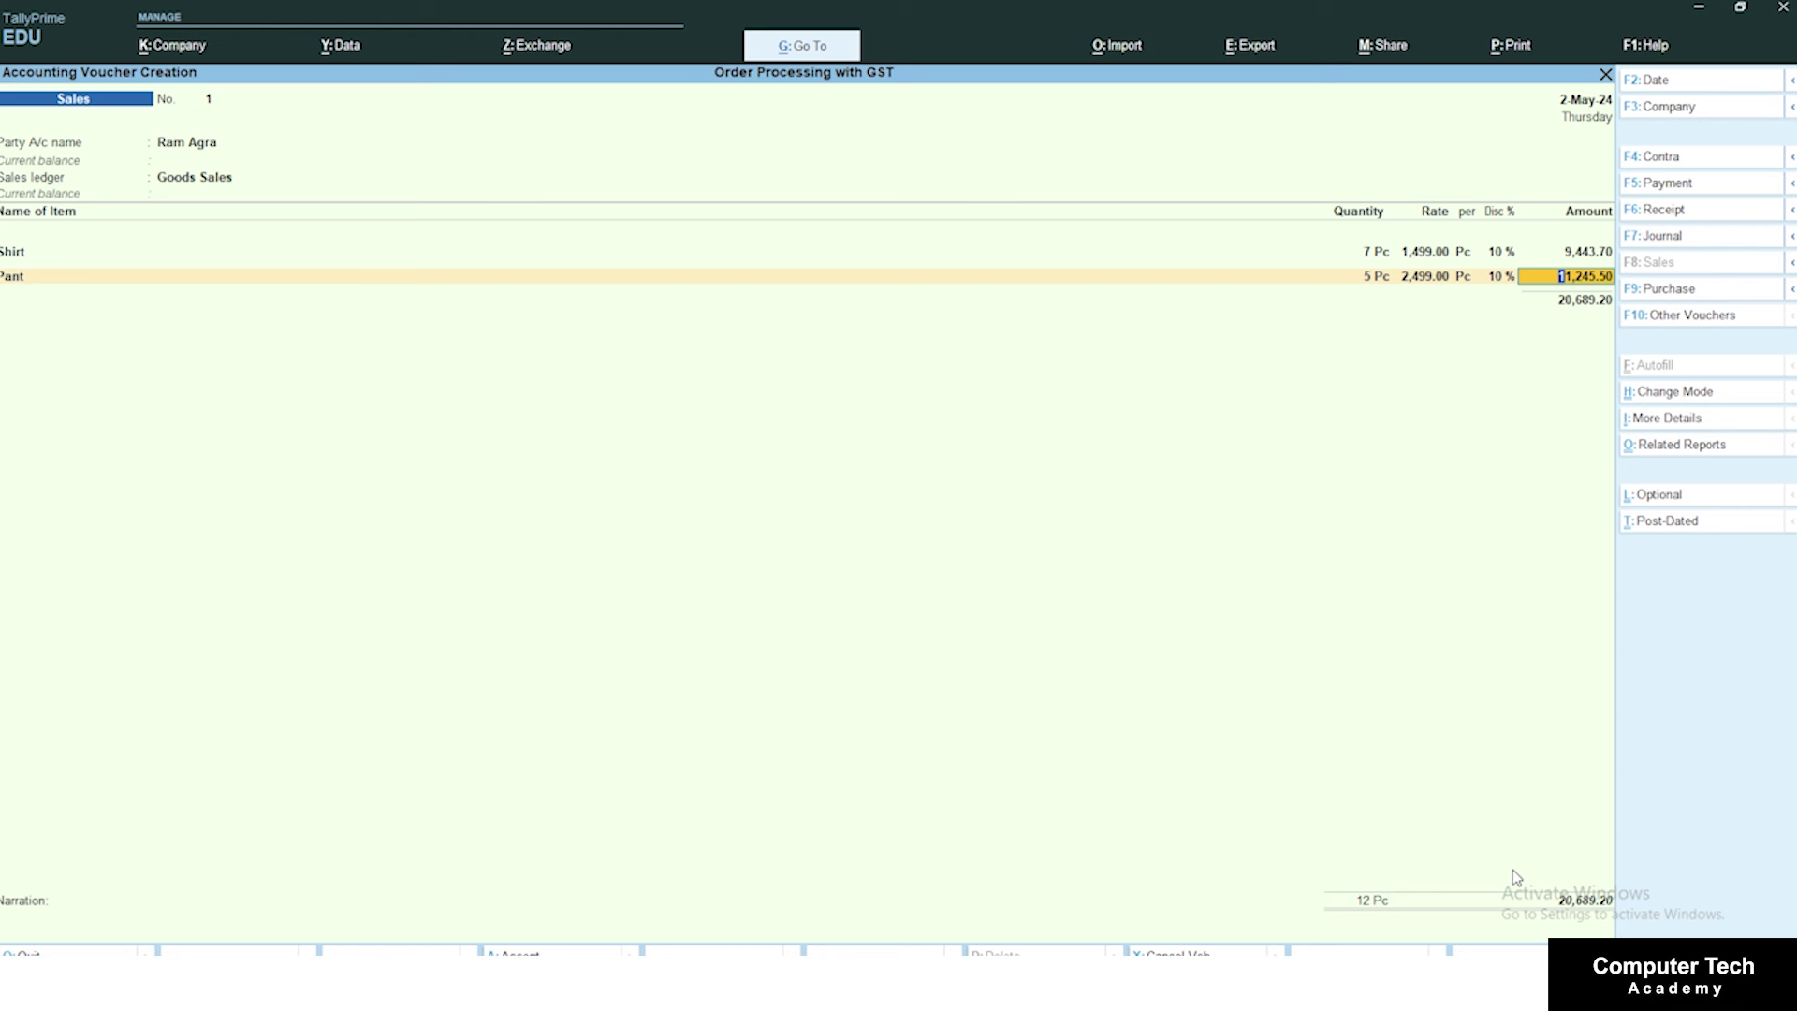
key("Return")
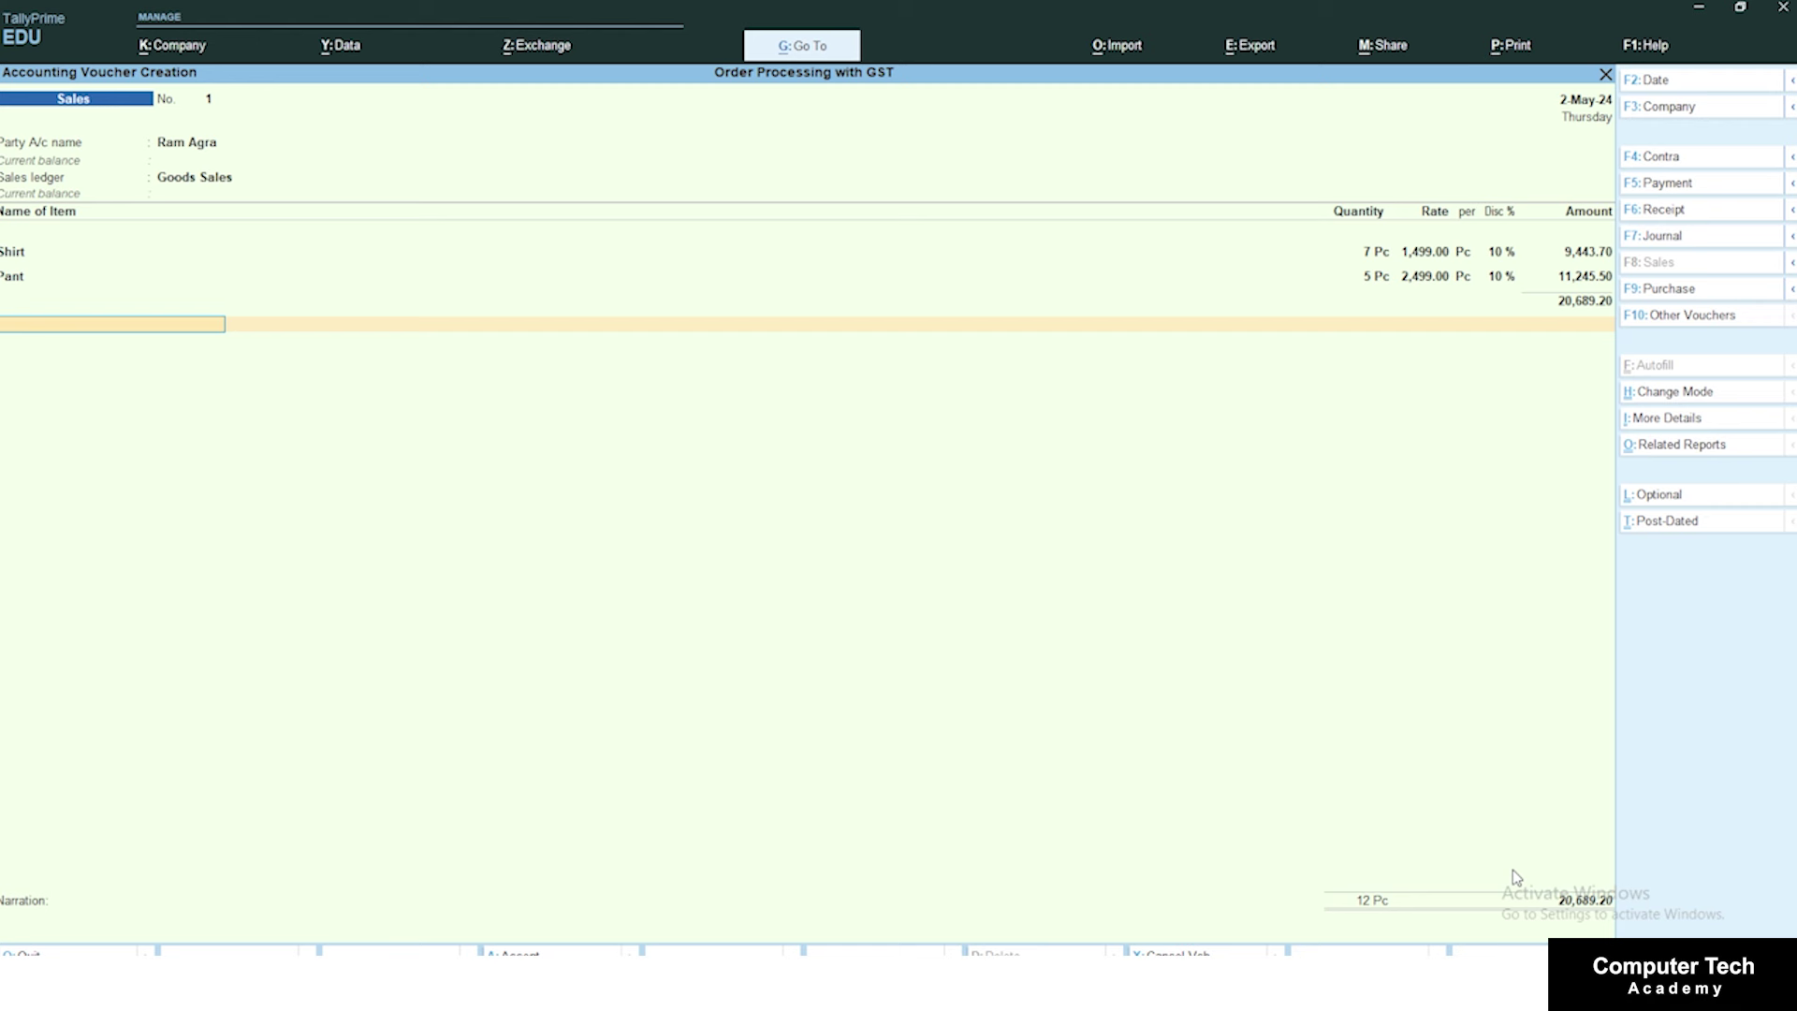
Step: Add the Cgst and Sgst ledgers to the sales voucher and end the ledger list
type("c")
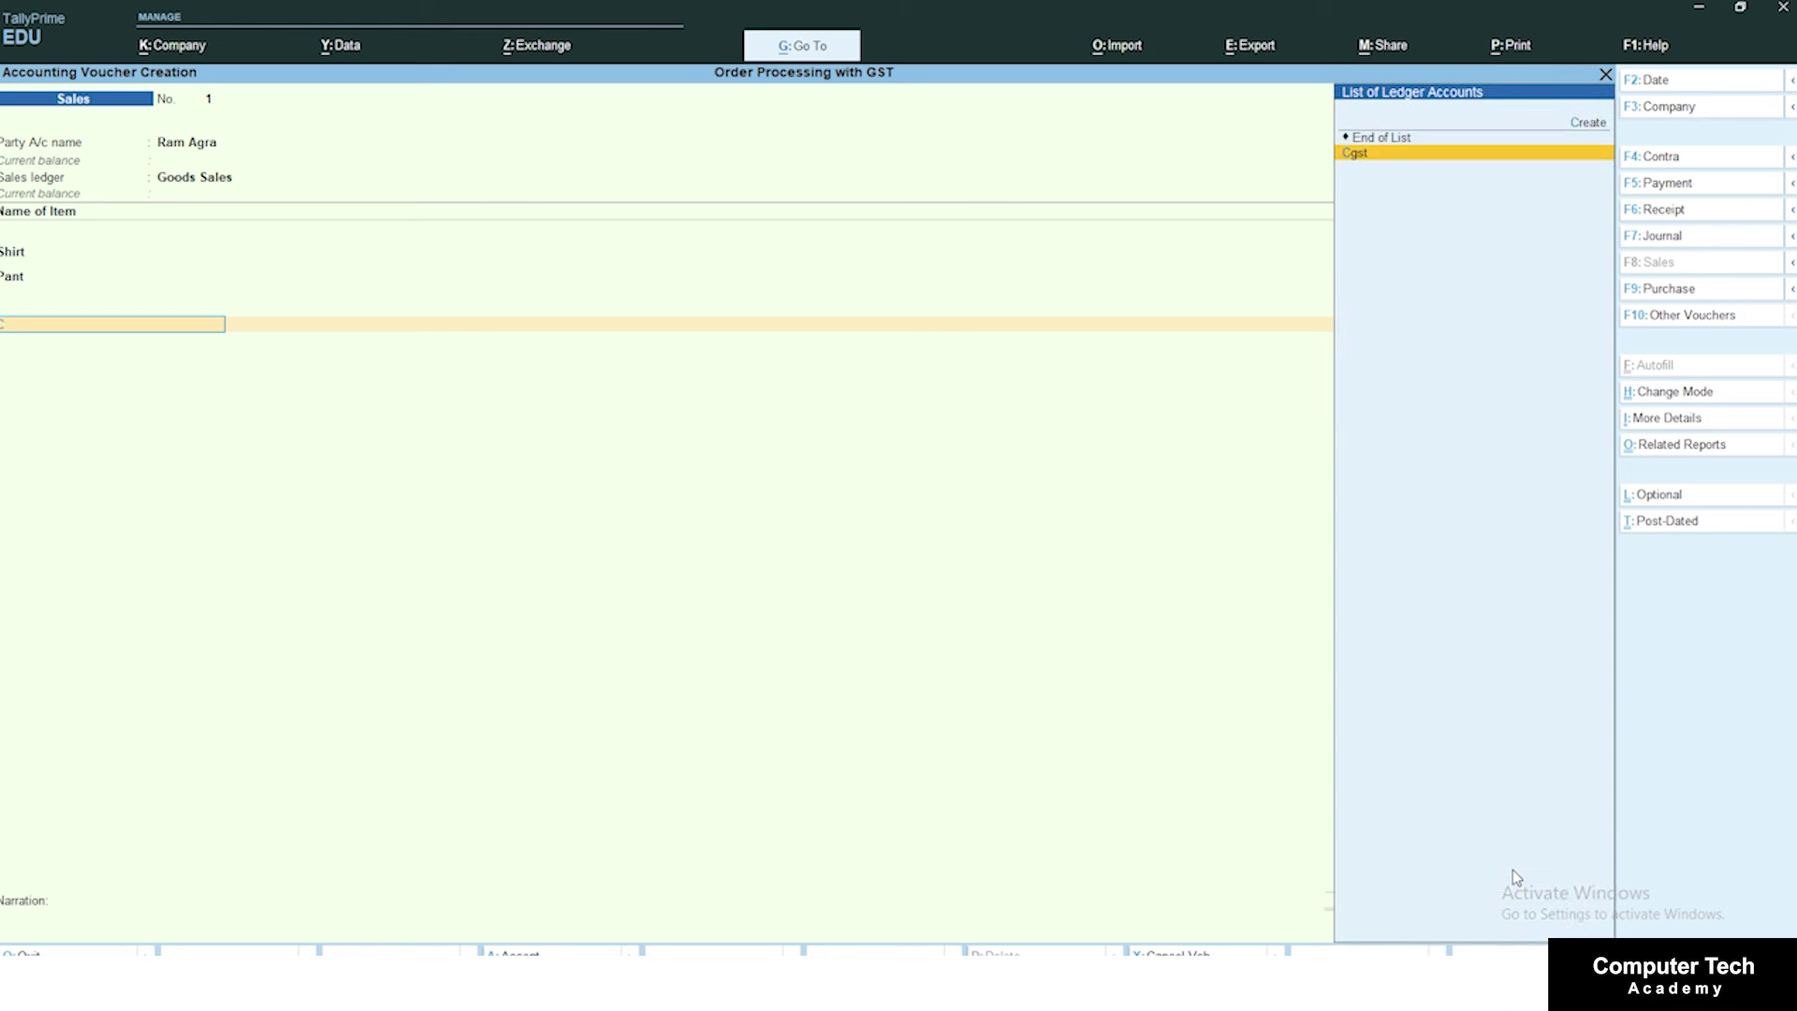
key("Return")
key("Return")
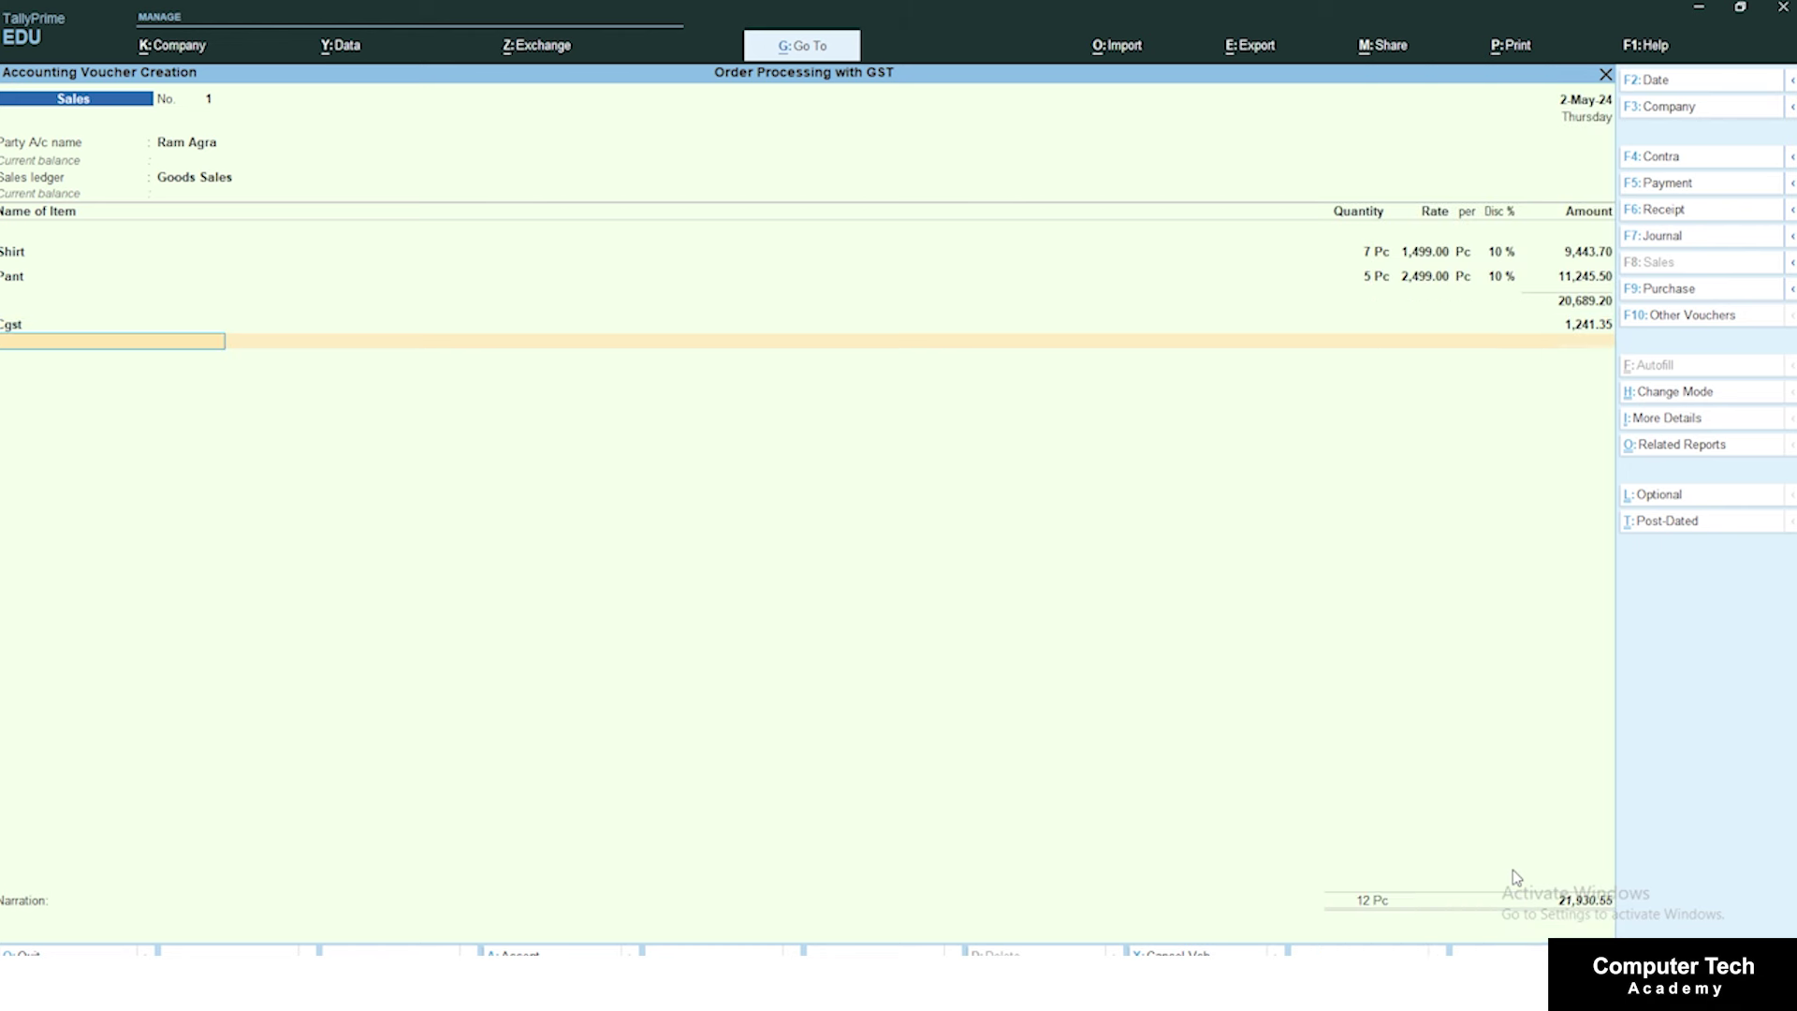
type("s")
key("Return")
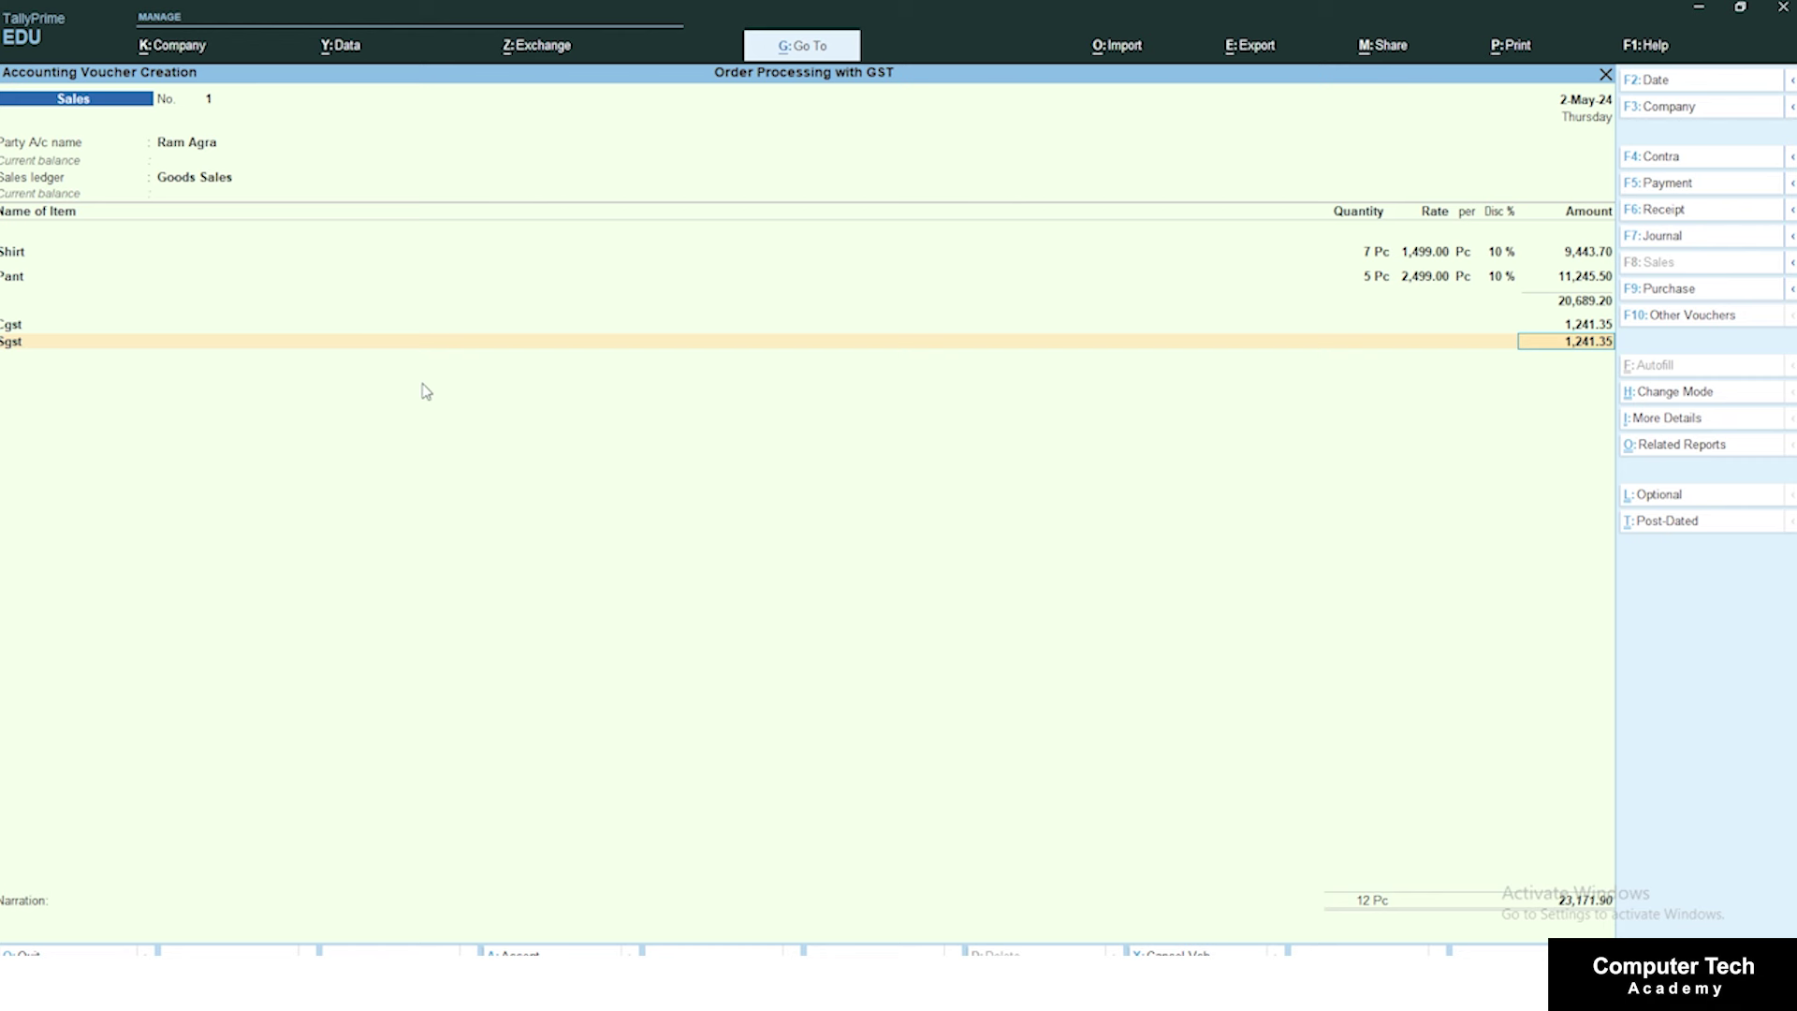
key("Return")
key("Return")
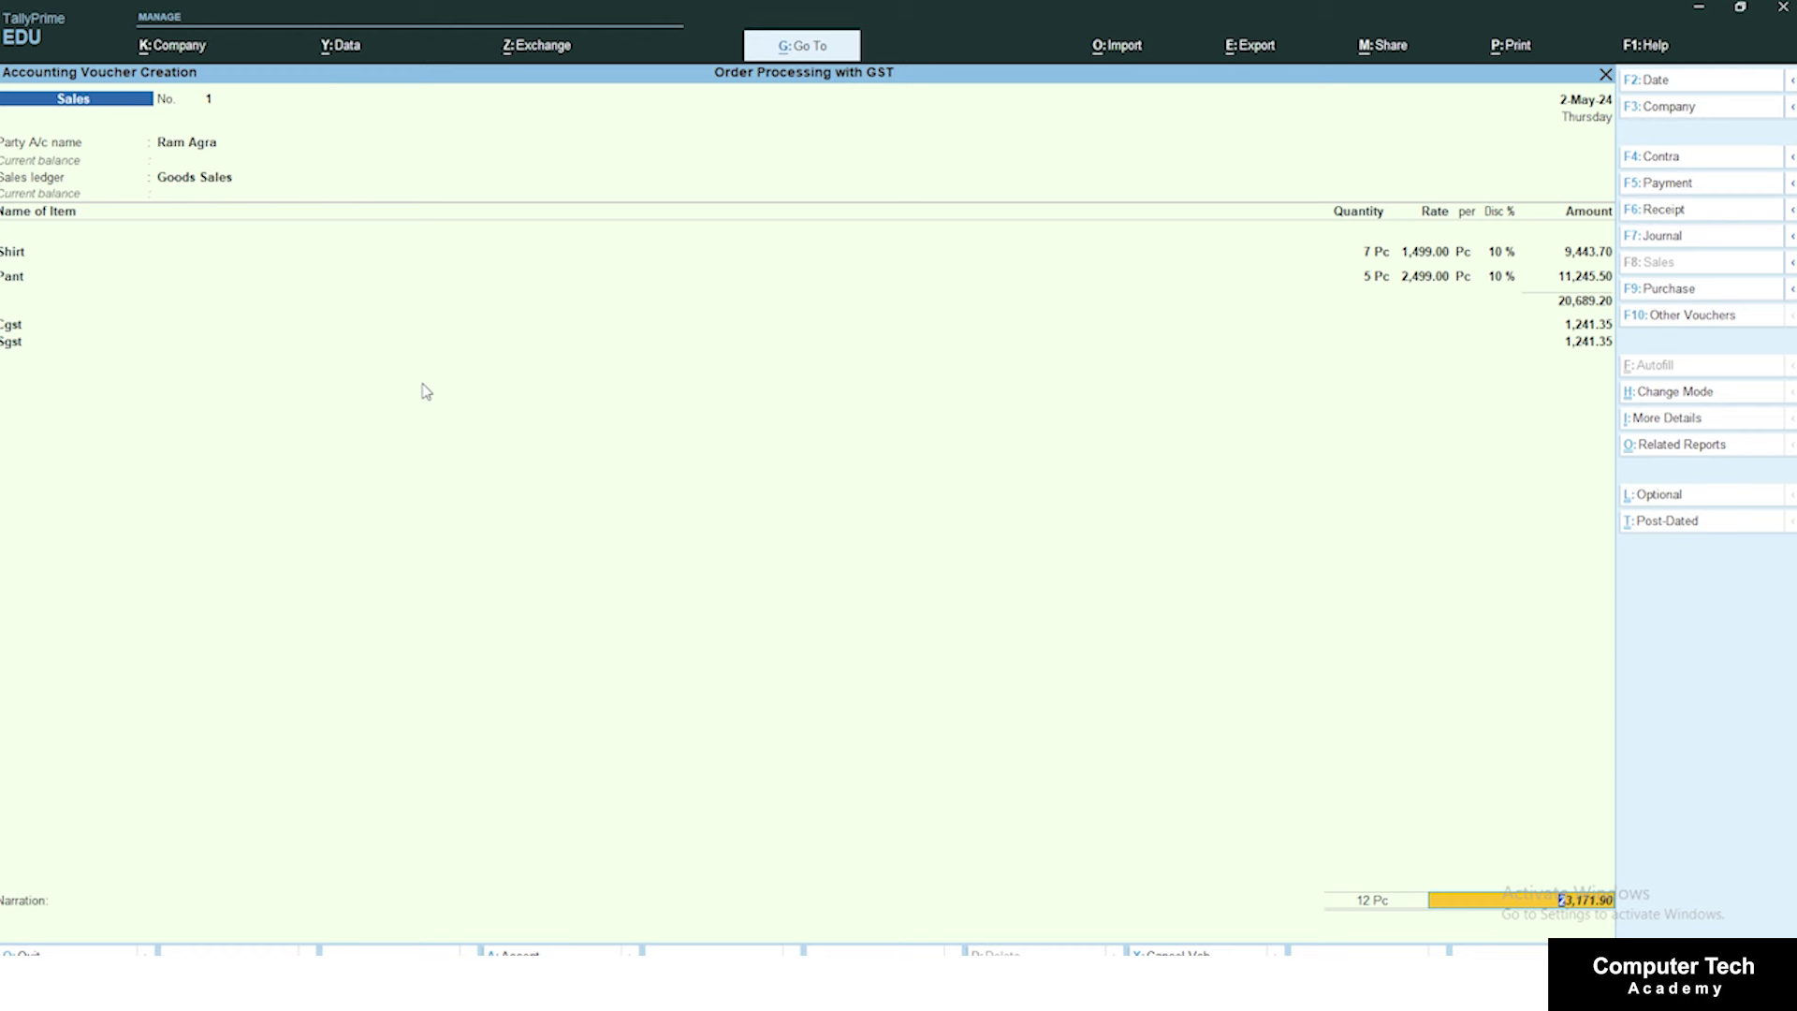
Step: Open the print preview of the current sales voucher, enlarge it and examine the tax invoice's items and GST breakdown
key("alt+p")
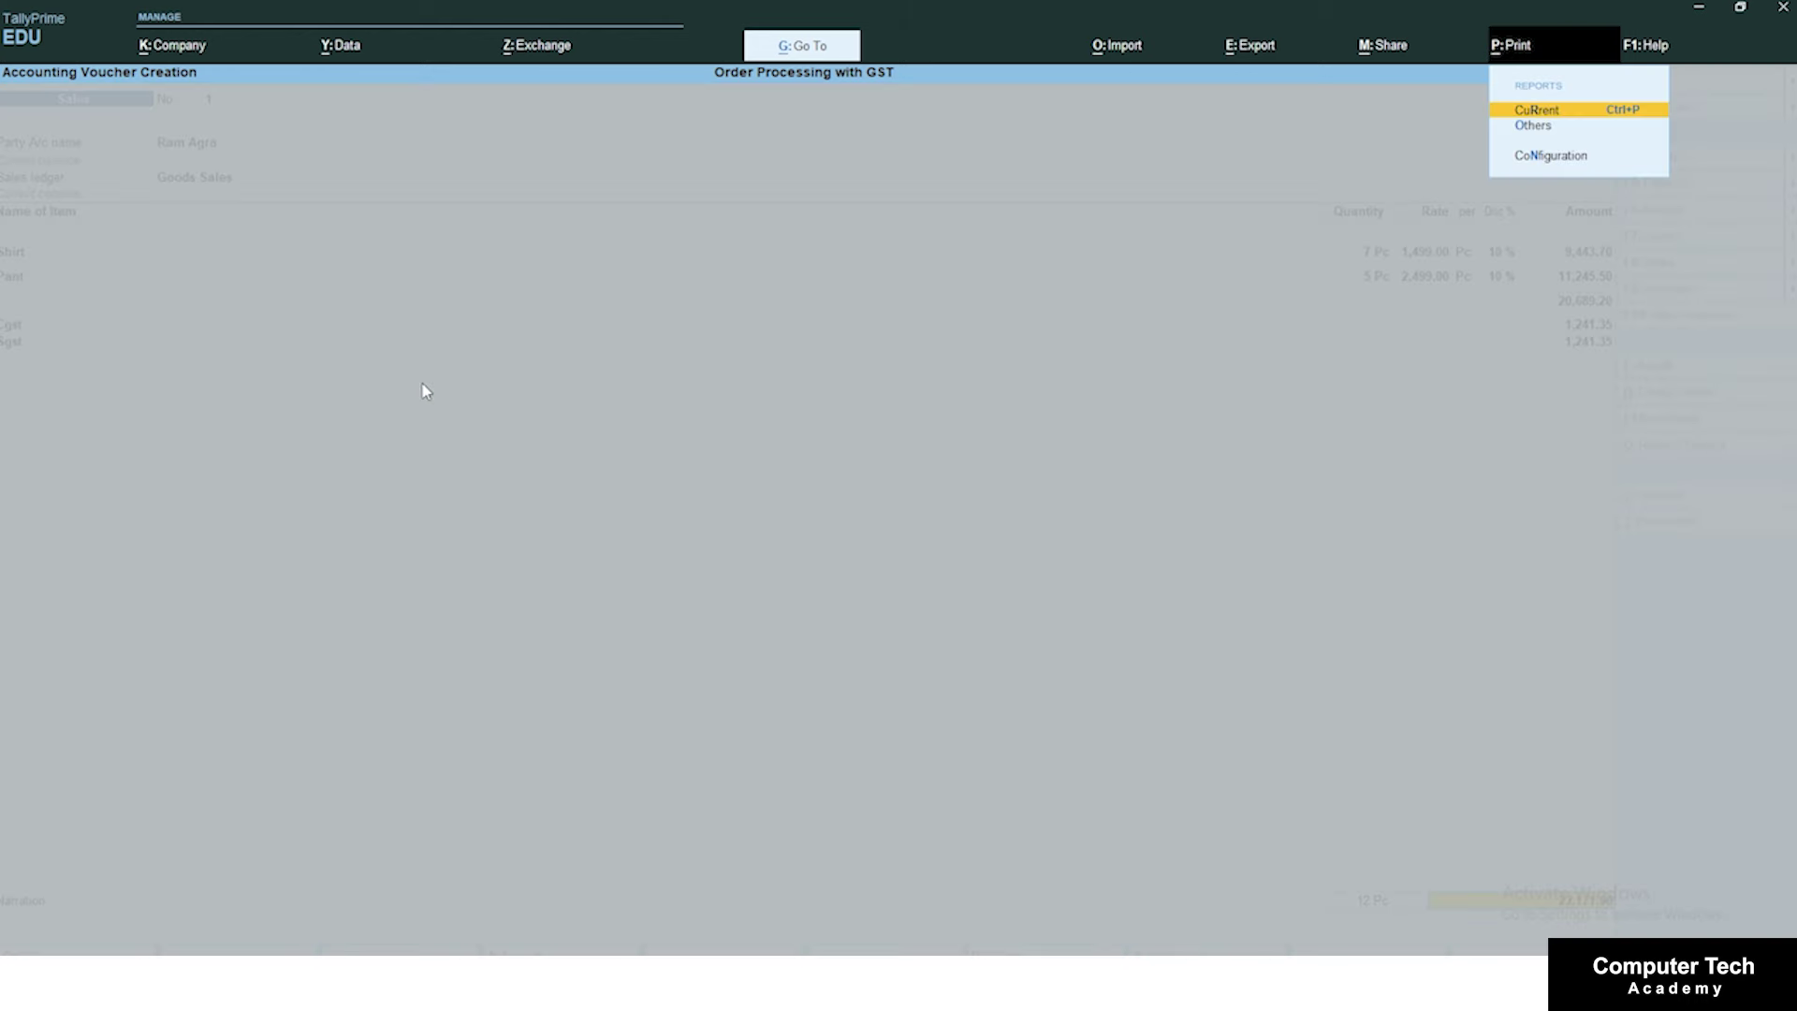
key("Return")
key("Left")
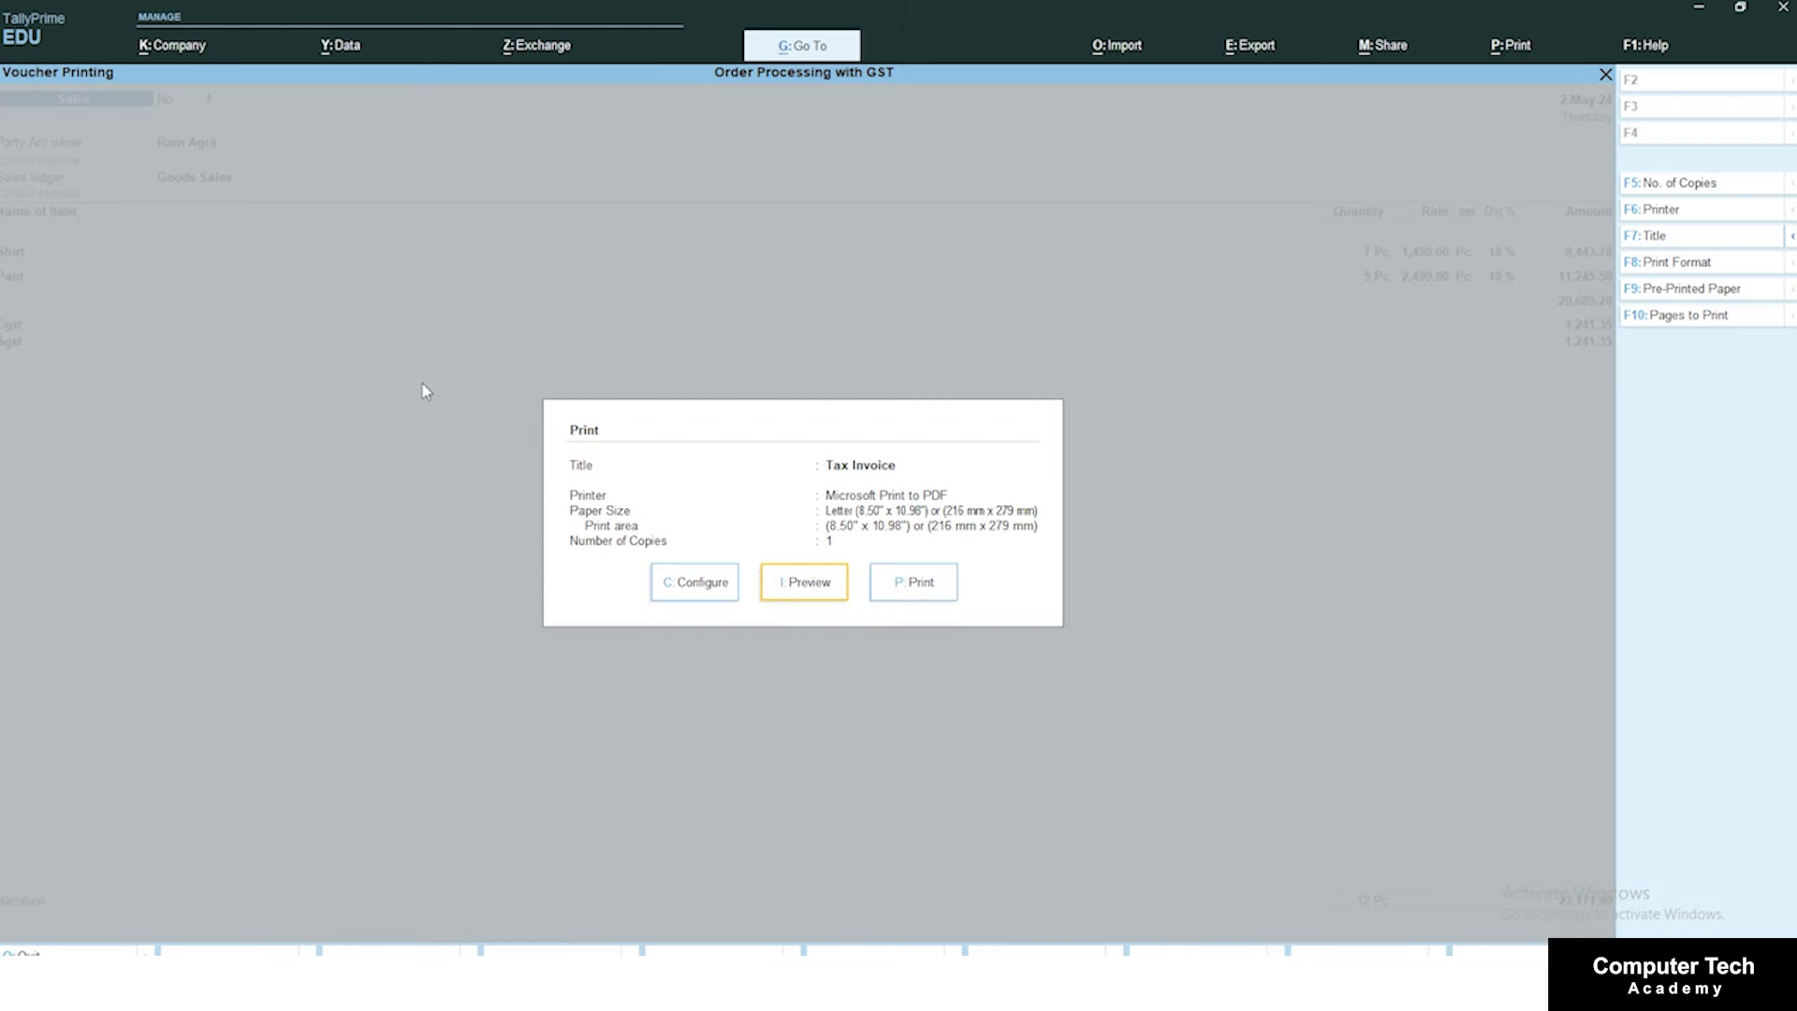
key("Return")
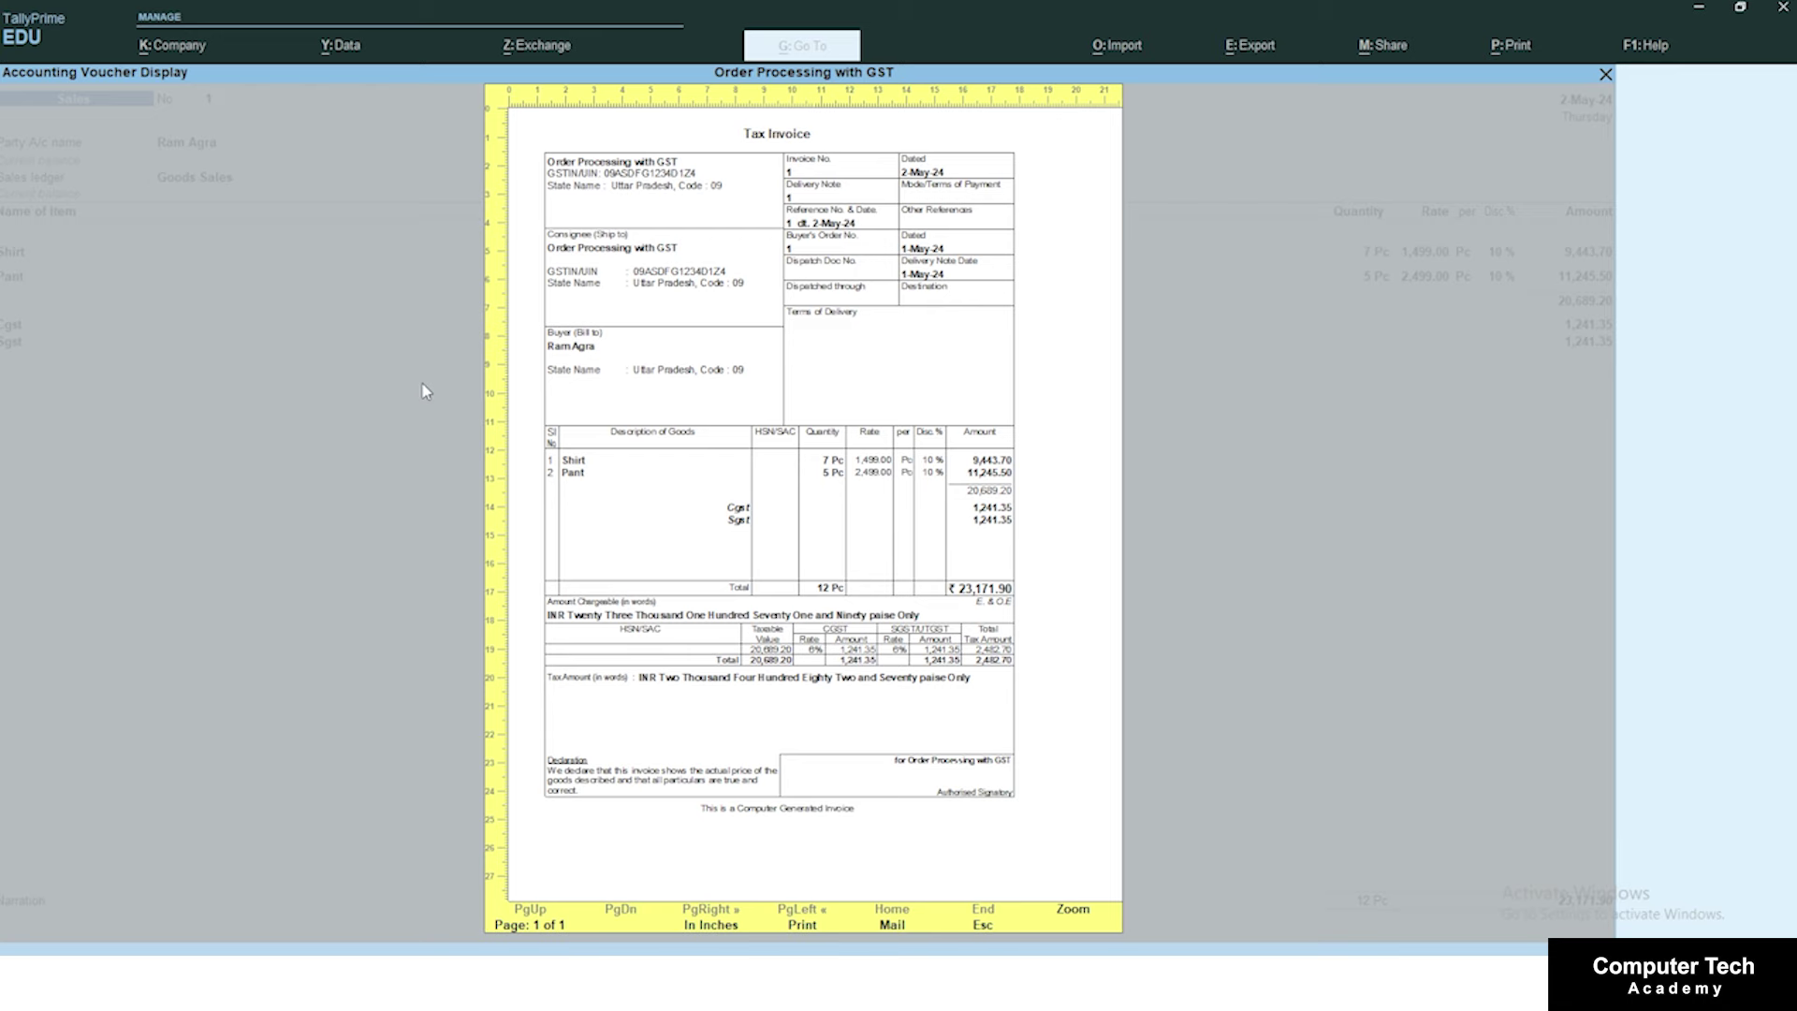
left_click(1074, 910)
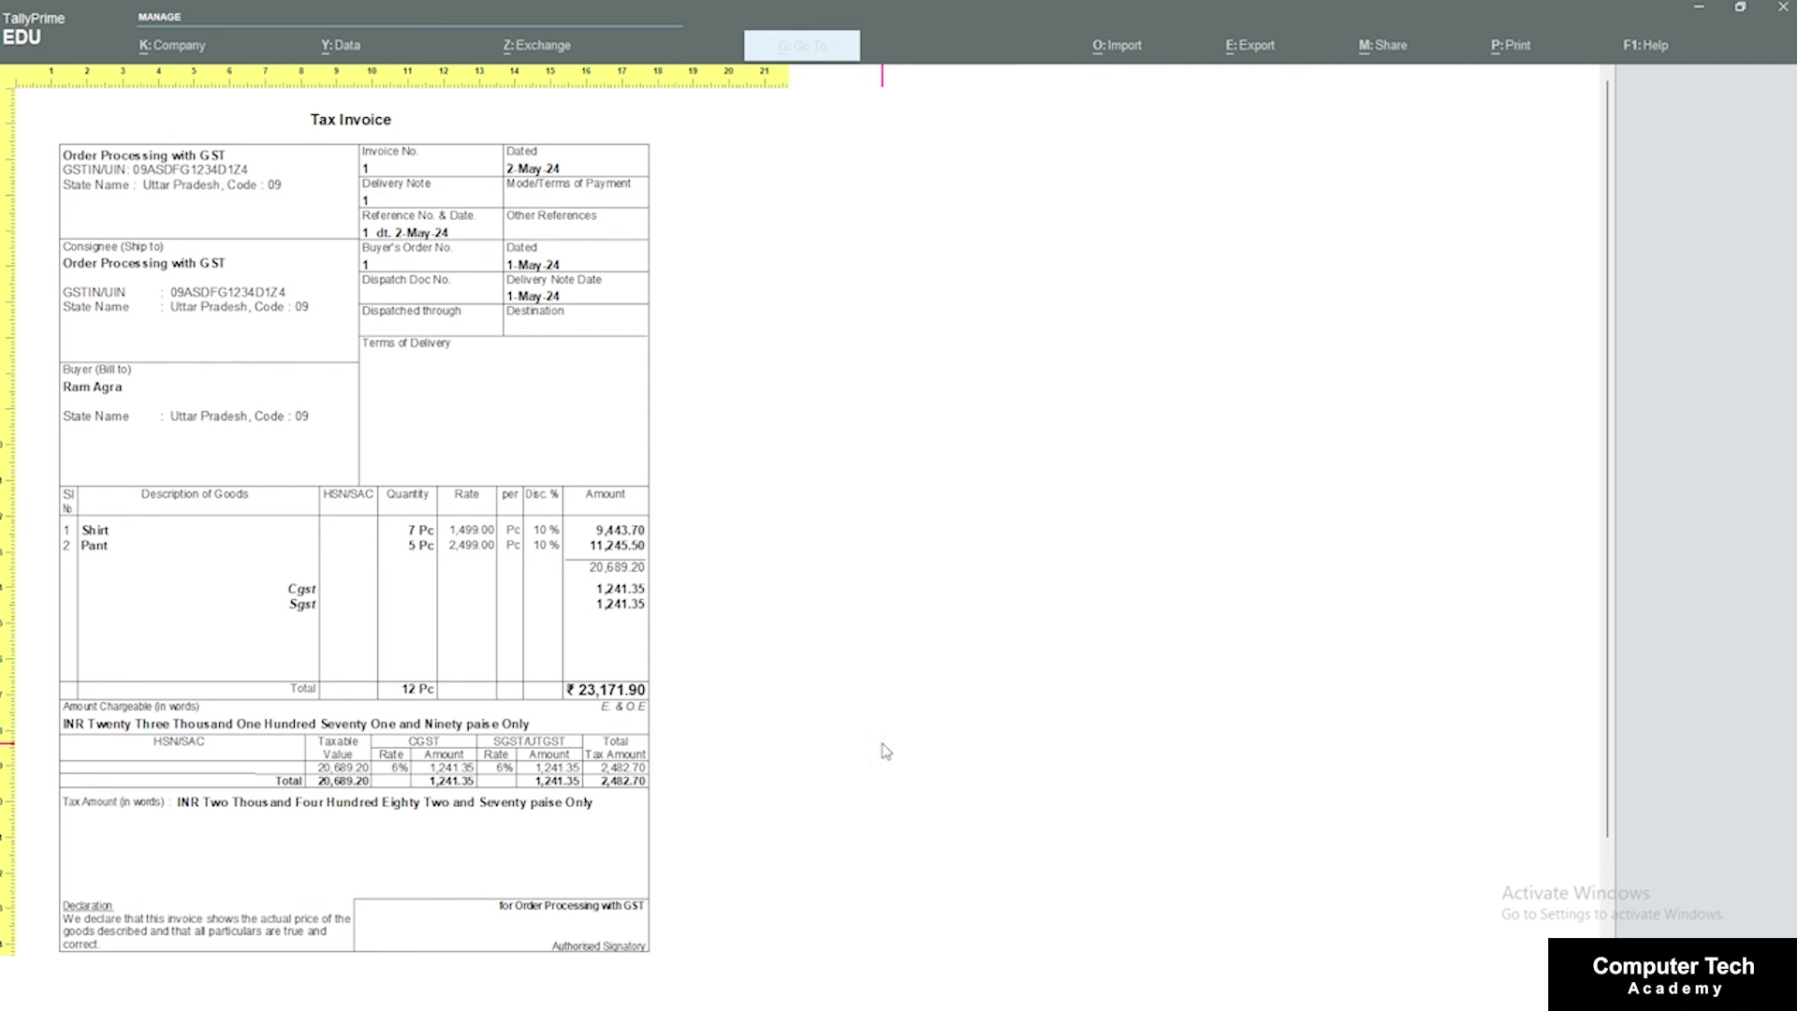
scroll(397, 365, "down", 2)
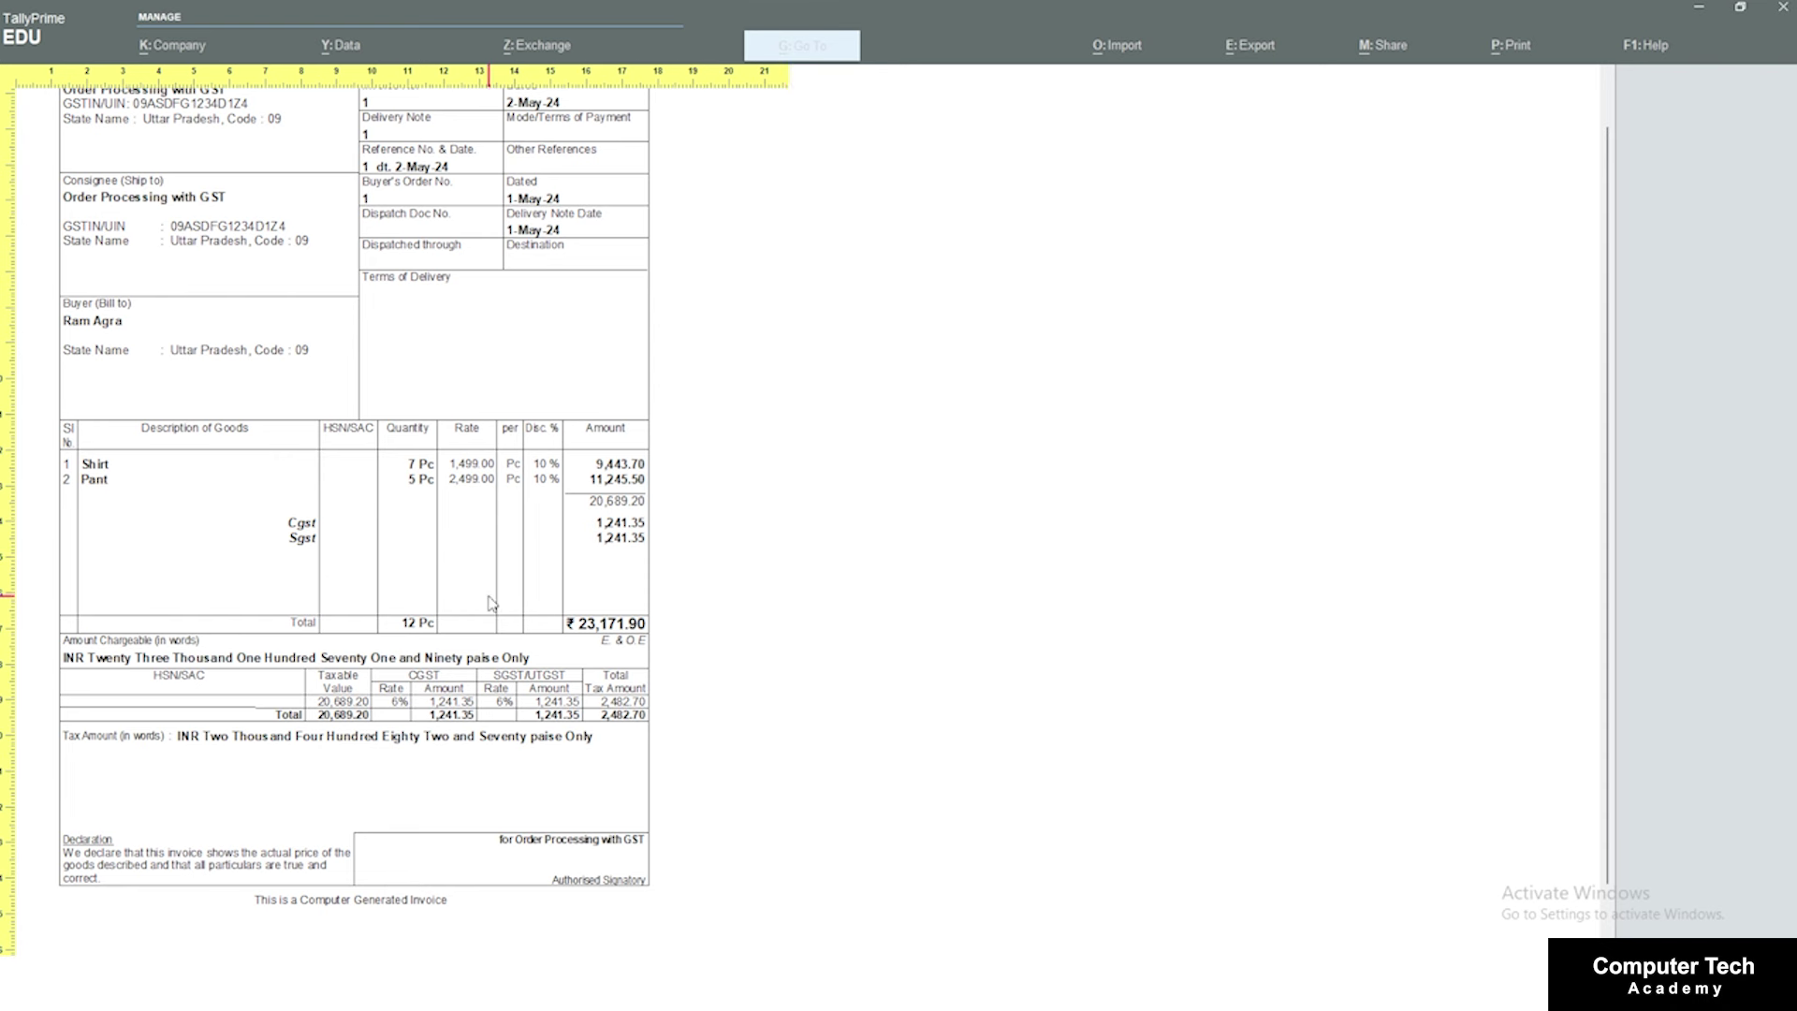
scroll(532, 652, "down", 1)
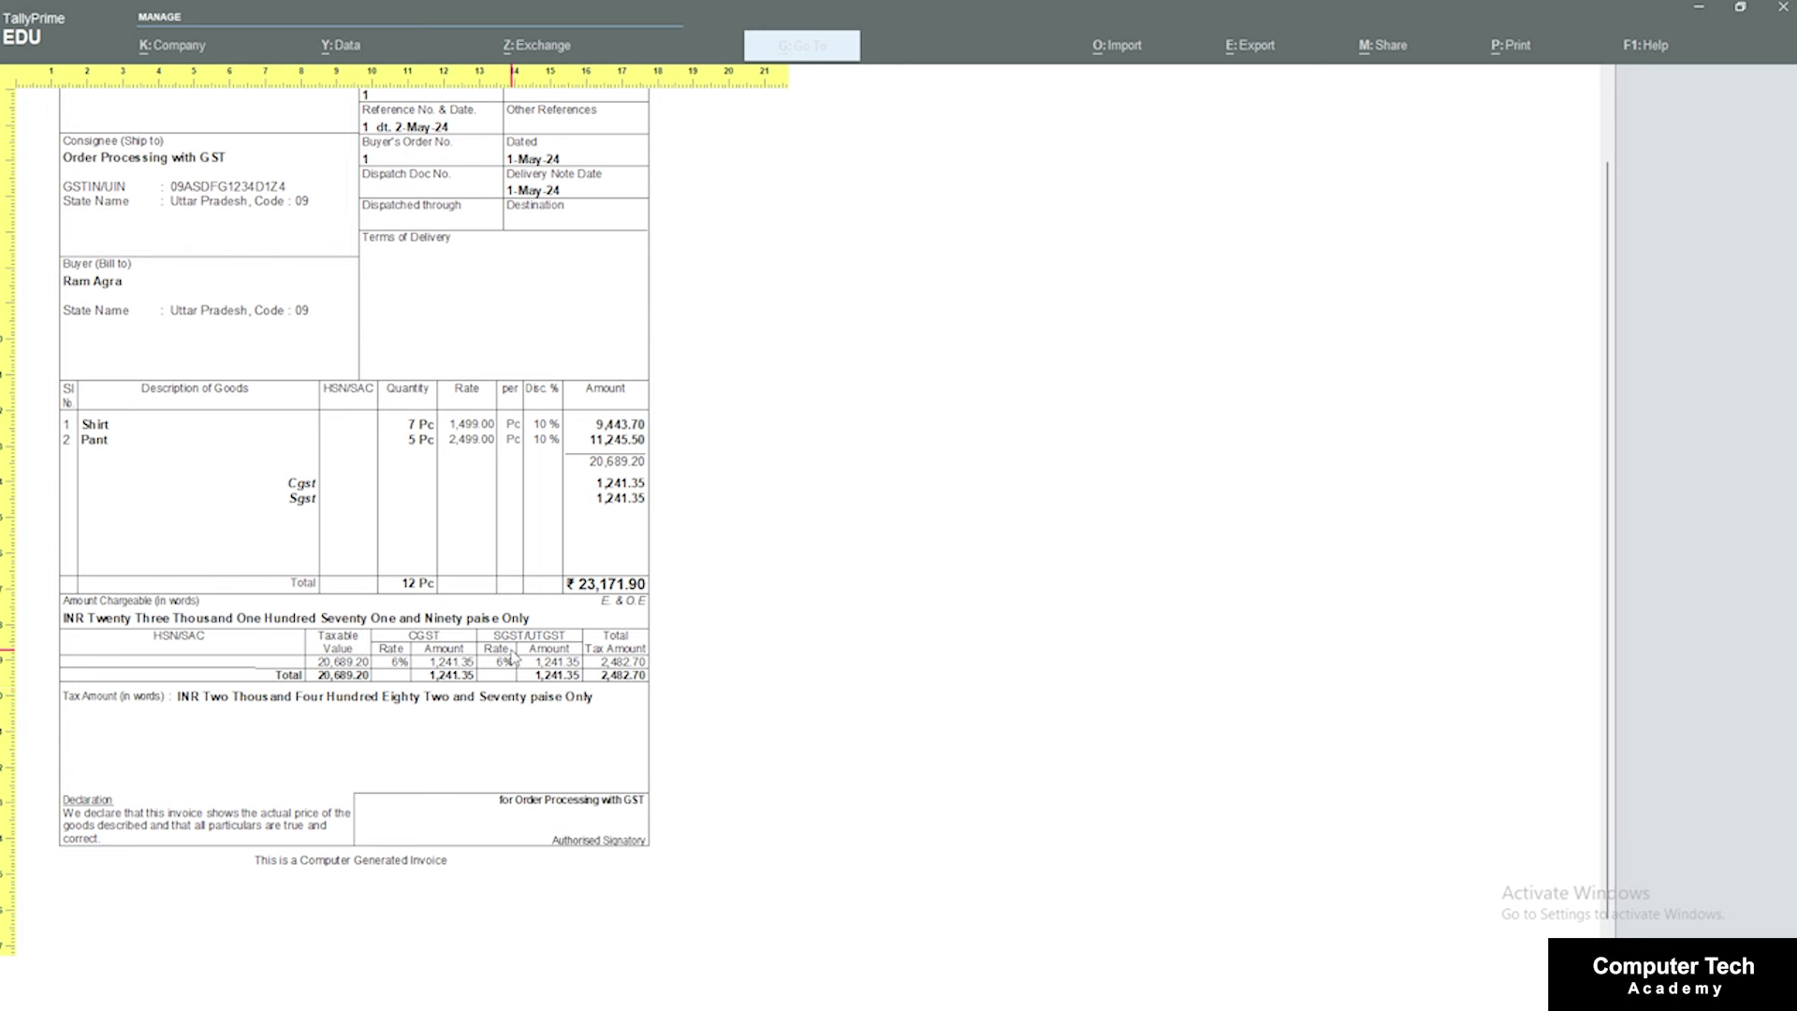
Step: Close the tax invoice preview and the print dialog, and save the sales voucher
left_click(696, 752)
key("Escape")
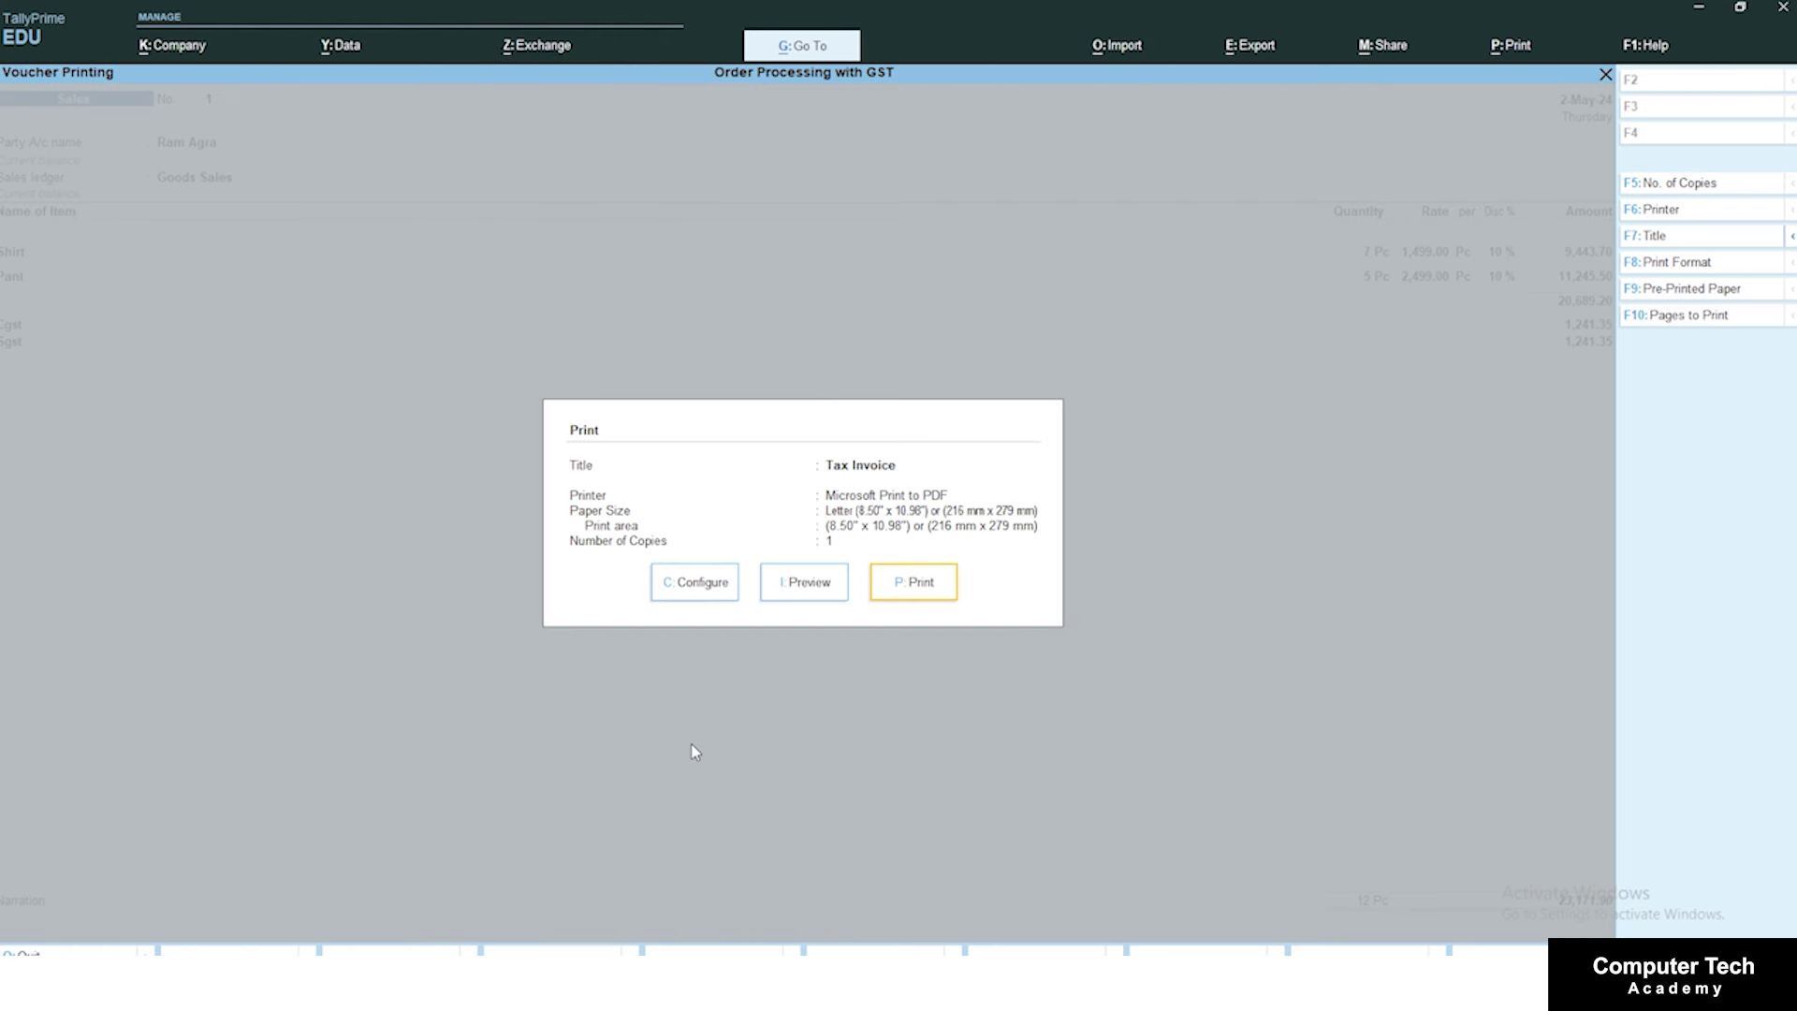
key("Escape")
key("ctrl")
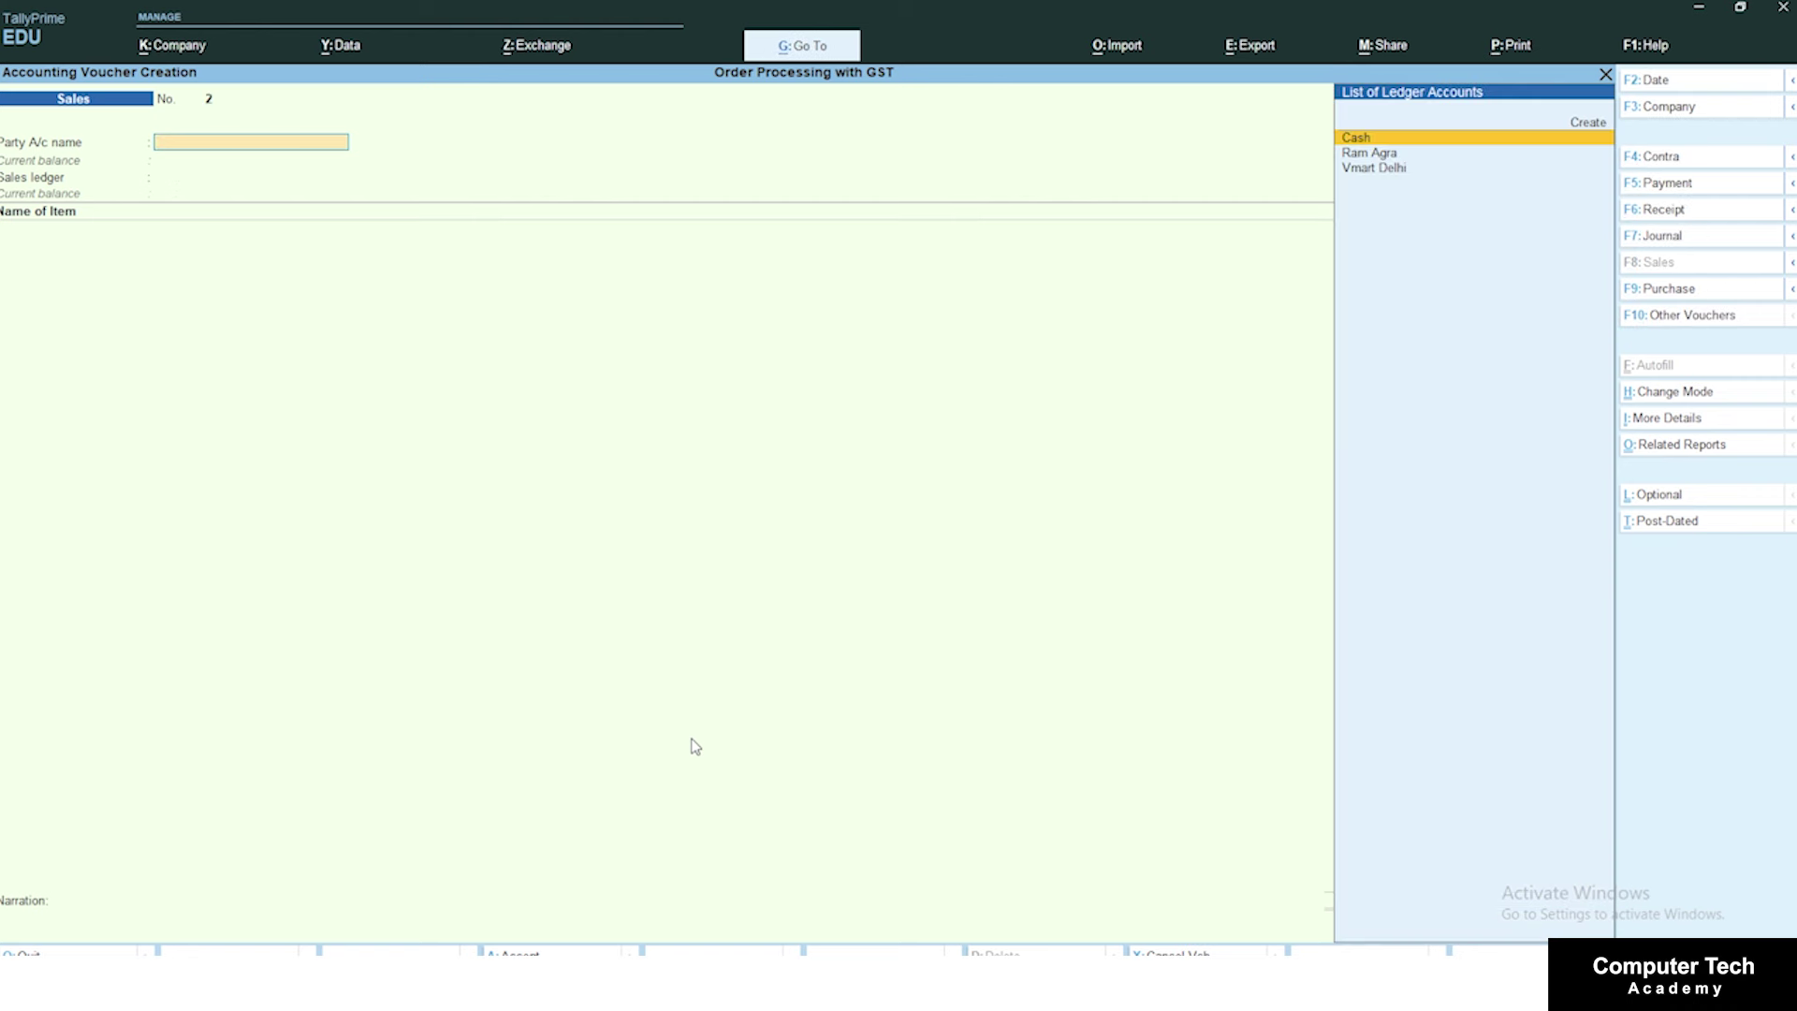
Step: Start a receipt voucher and choose the Agra customer's ledger as the credited account
key("F6")
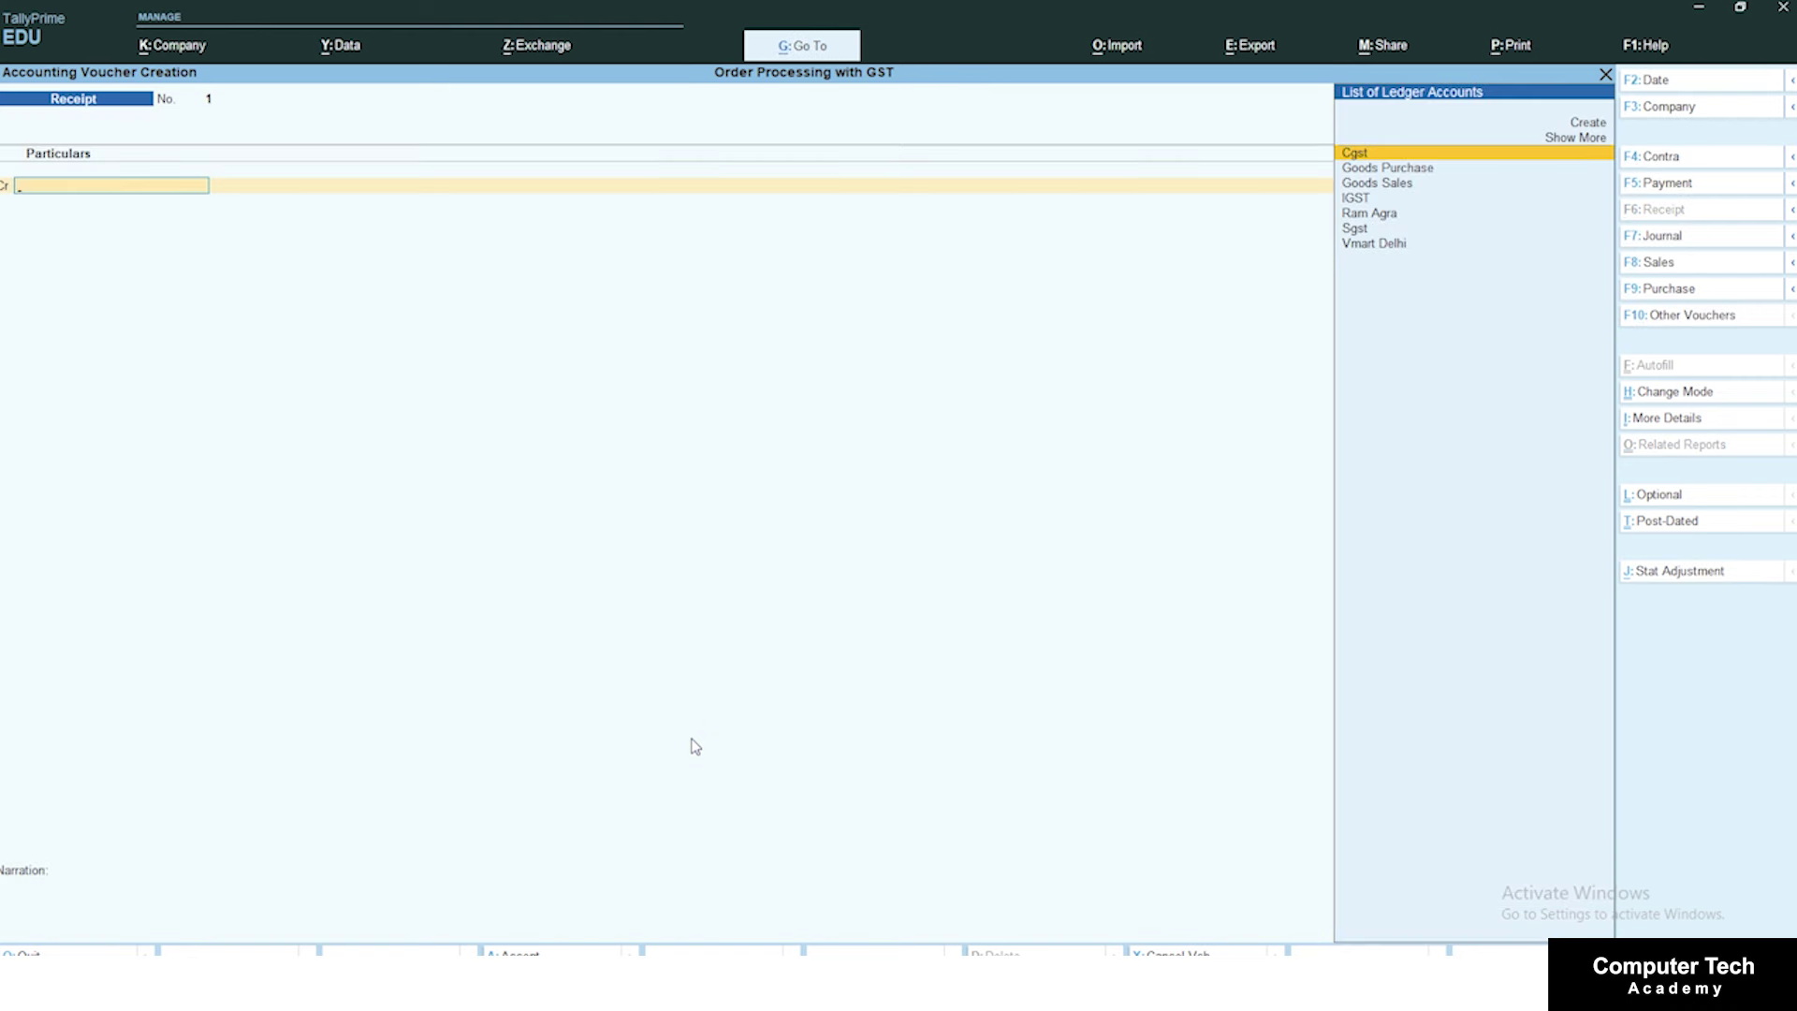
key("Down")
key("Down")
key("Down")
key("Down")
key("Return")
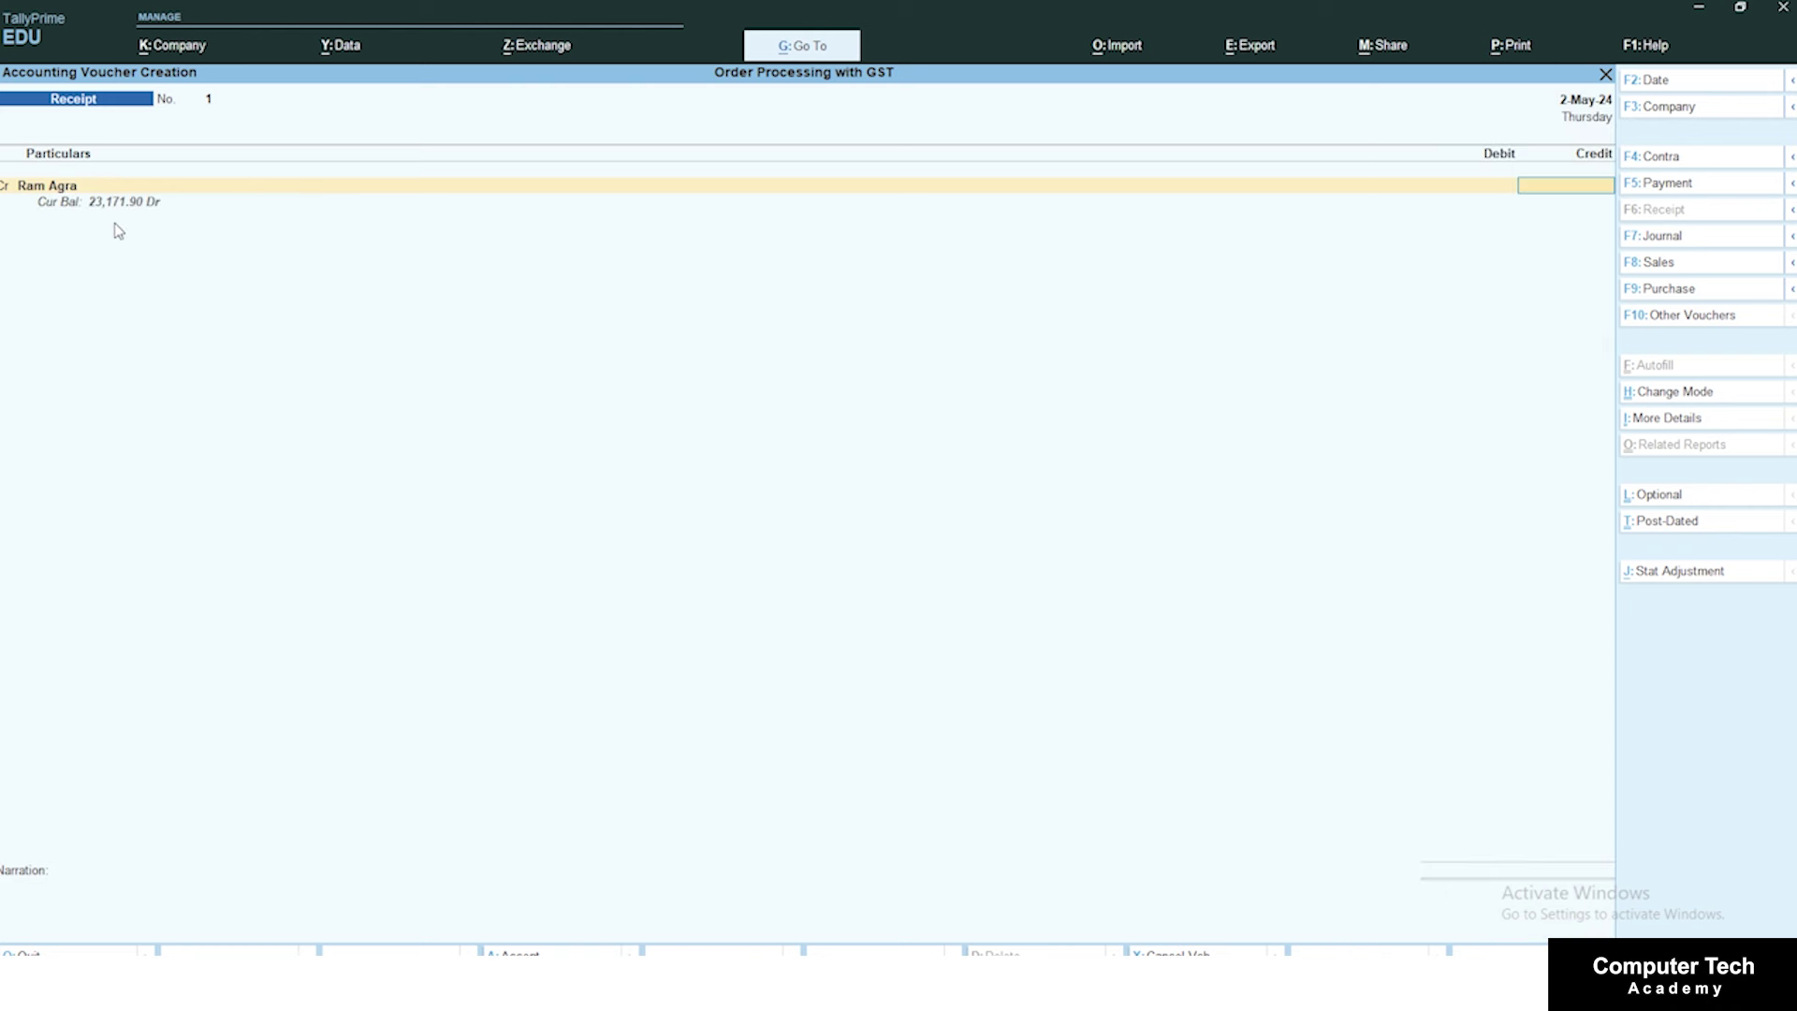
Step: Enter a credit of 23,171.90 for the Agra customer and allocate it as Agst Ref against bill 1
type("23,171.90")
key("Return")
key("Return")
key("Return")
key("Return")
key("Return")
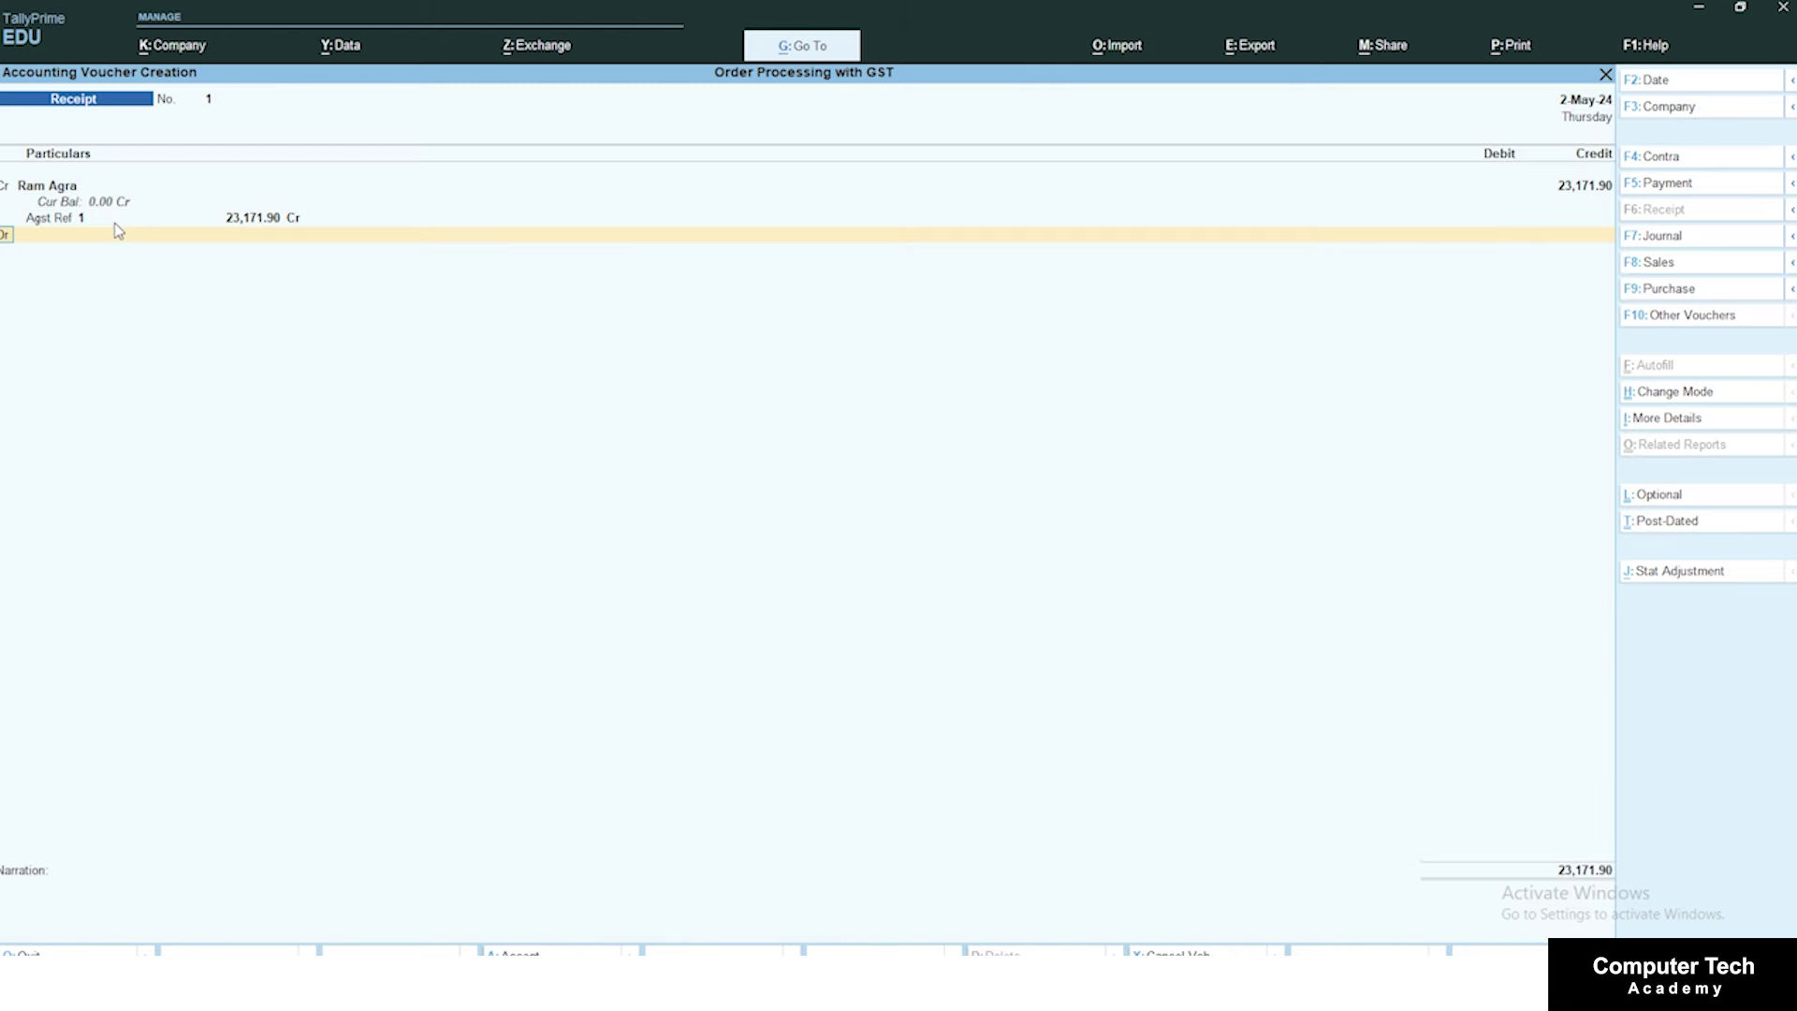
Step: Debit the Cash ledger with 23,171.90 and save the receipt voucher
key("Return")
key("Down")
key("Return")
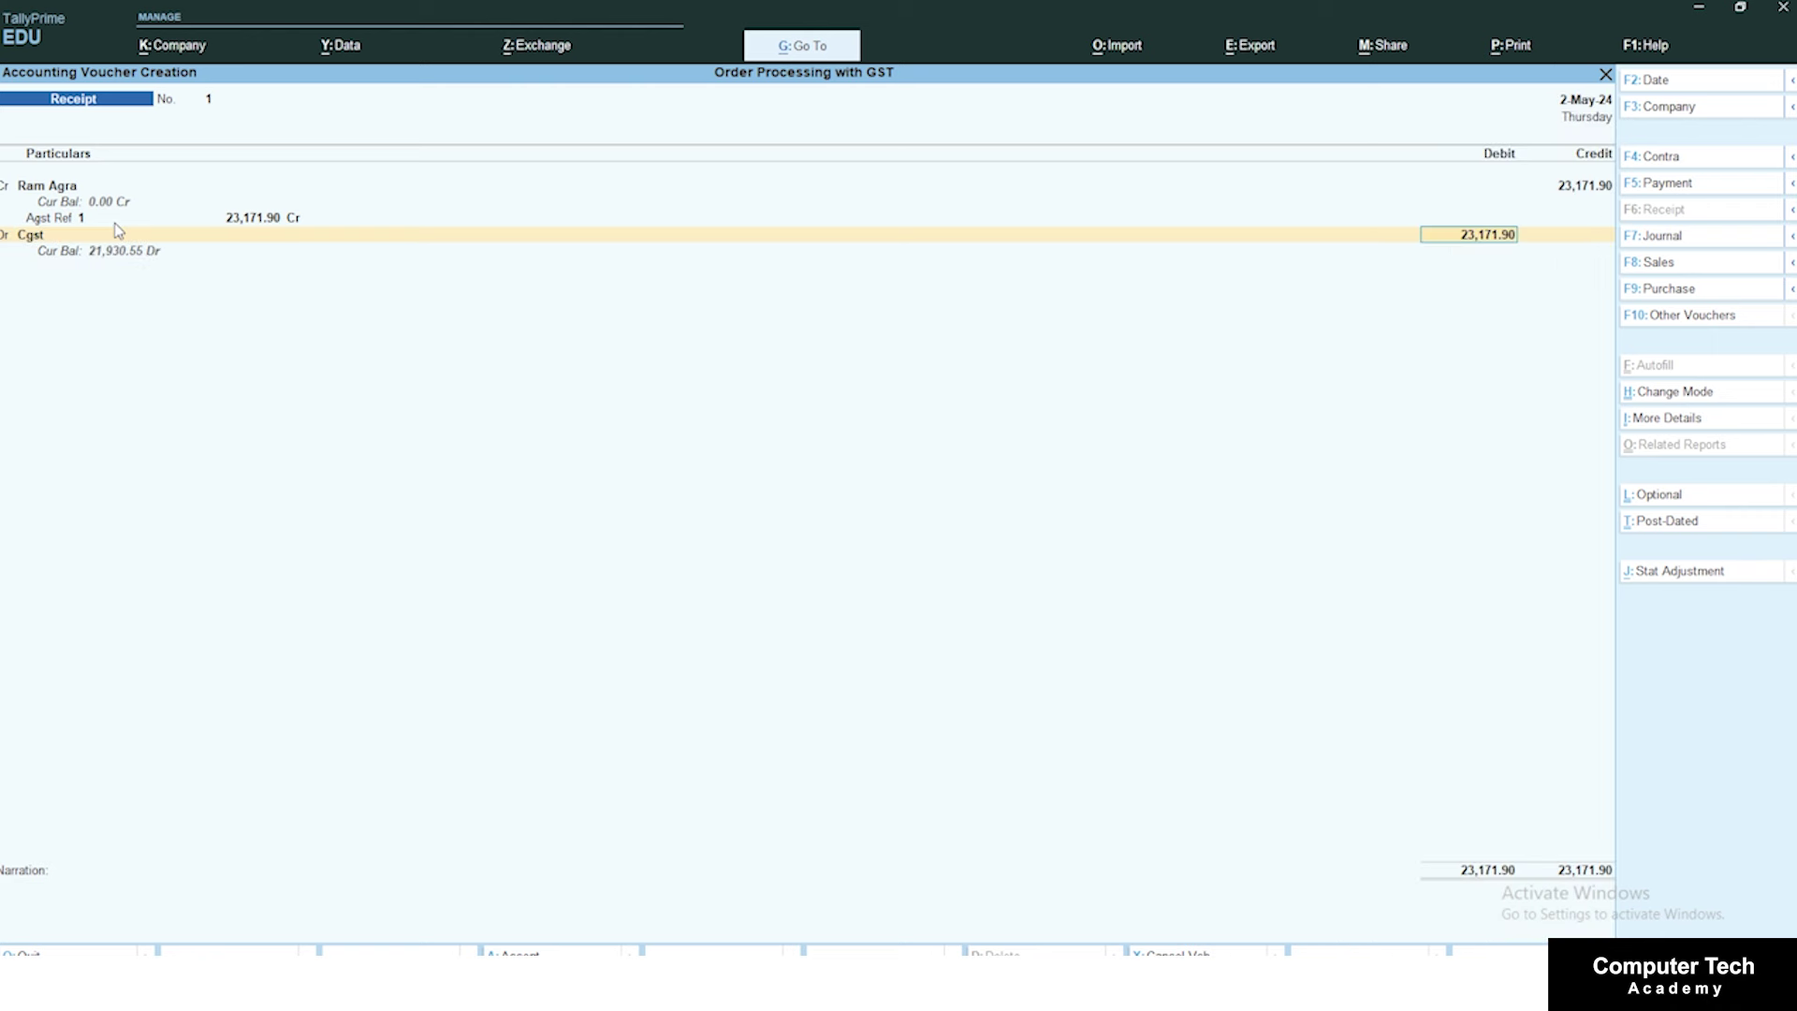
key("BackSpace")
key("Up")
key("Return")
key("Return")
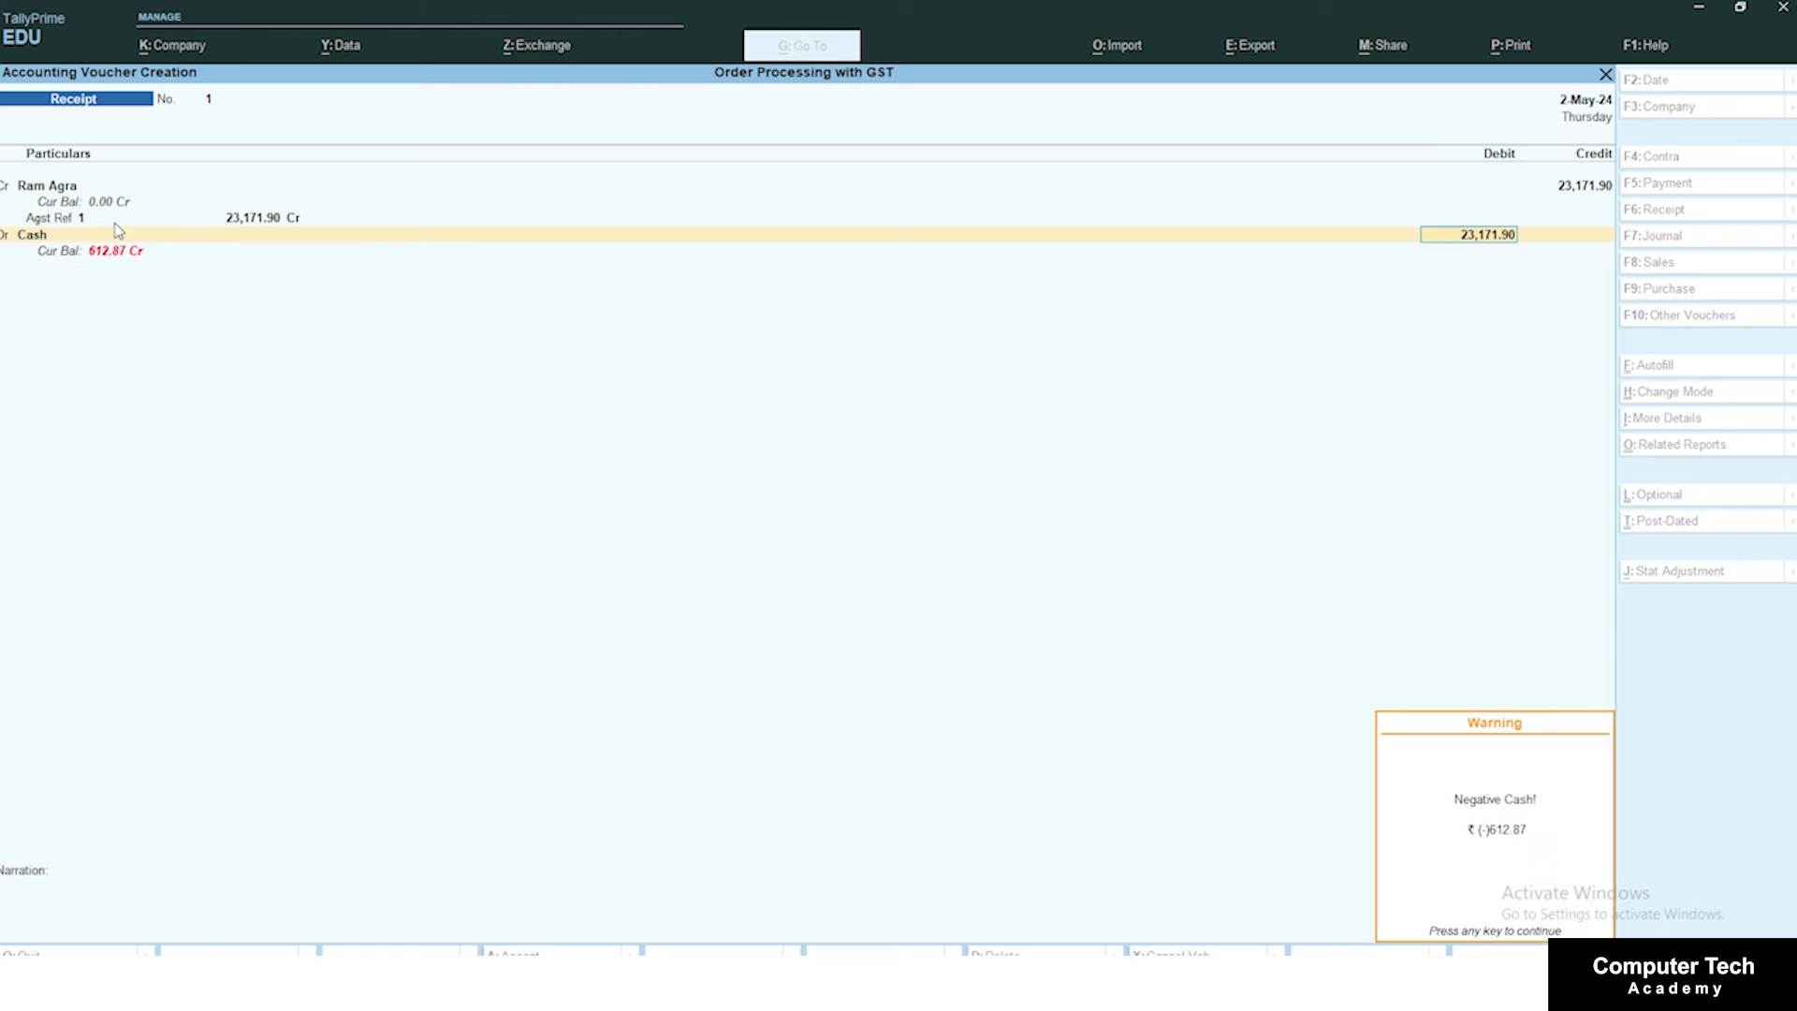
key("Return")
key("Return")
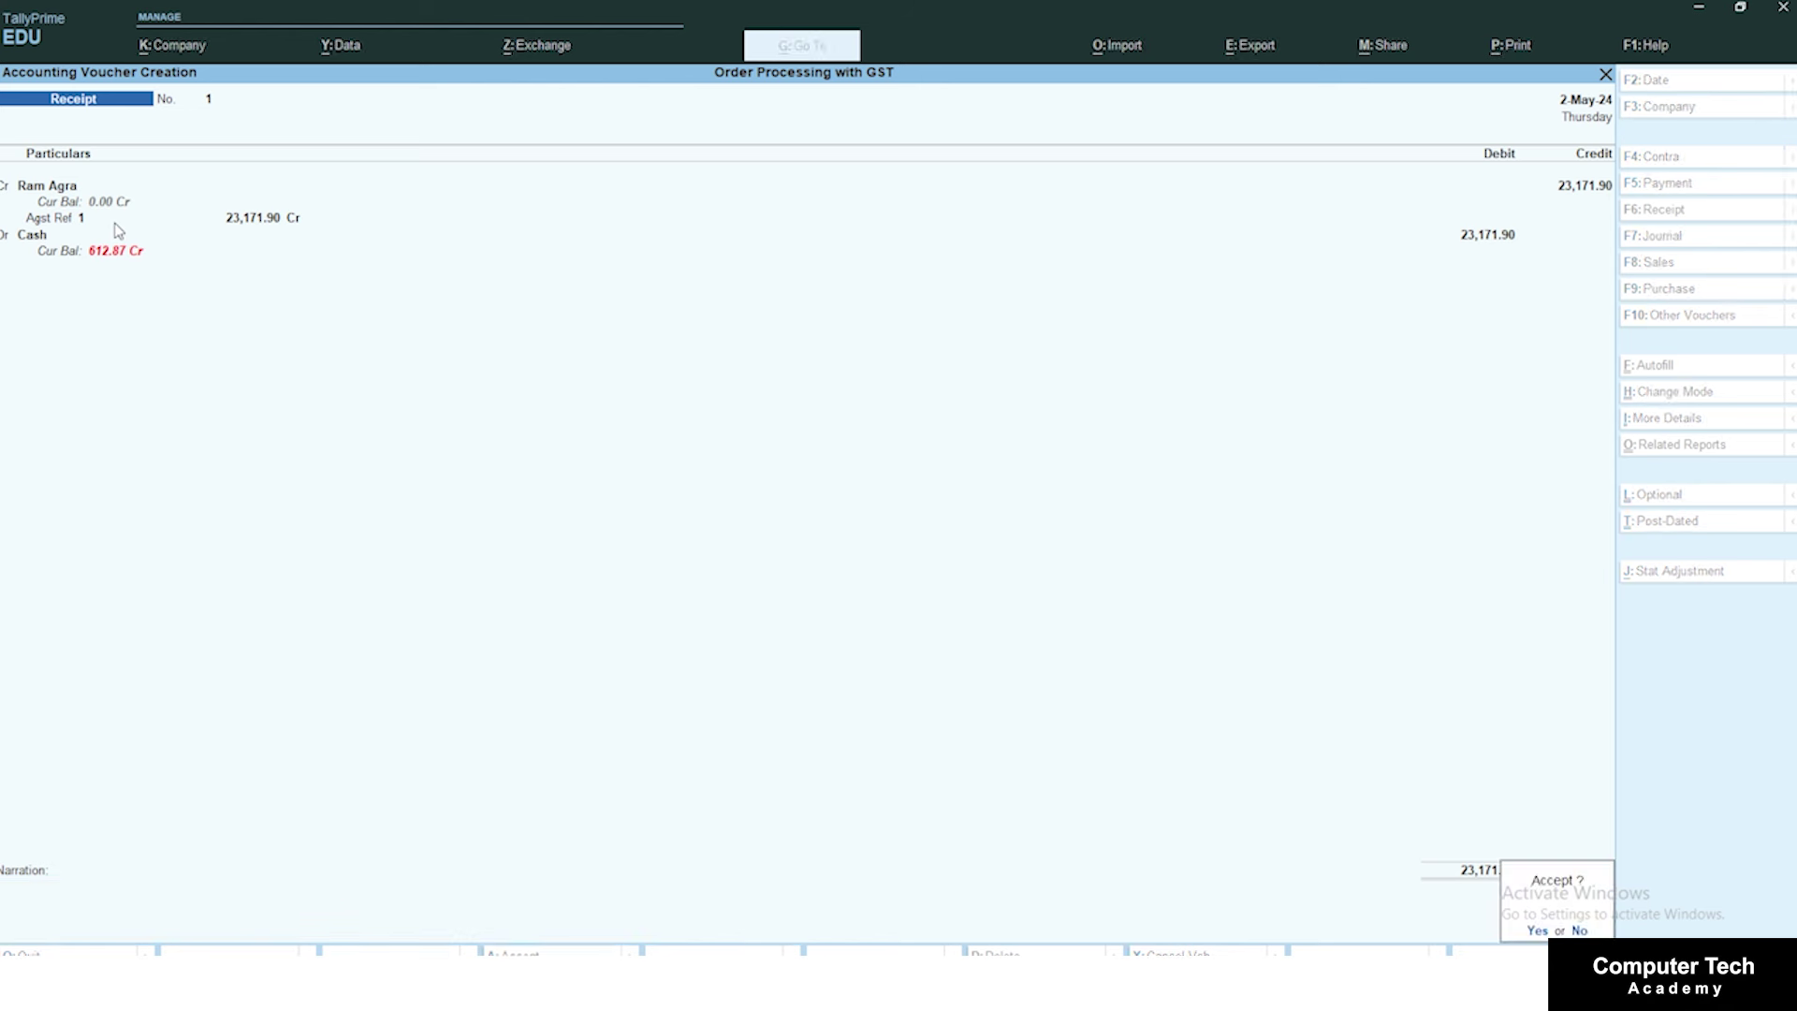
key("Return")
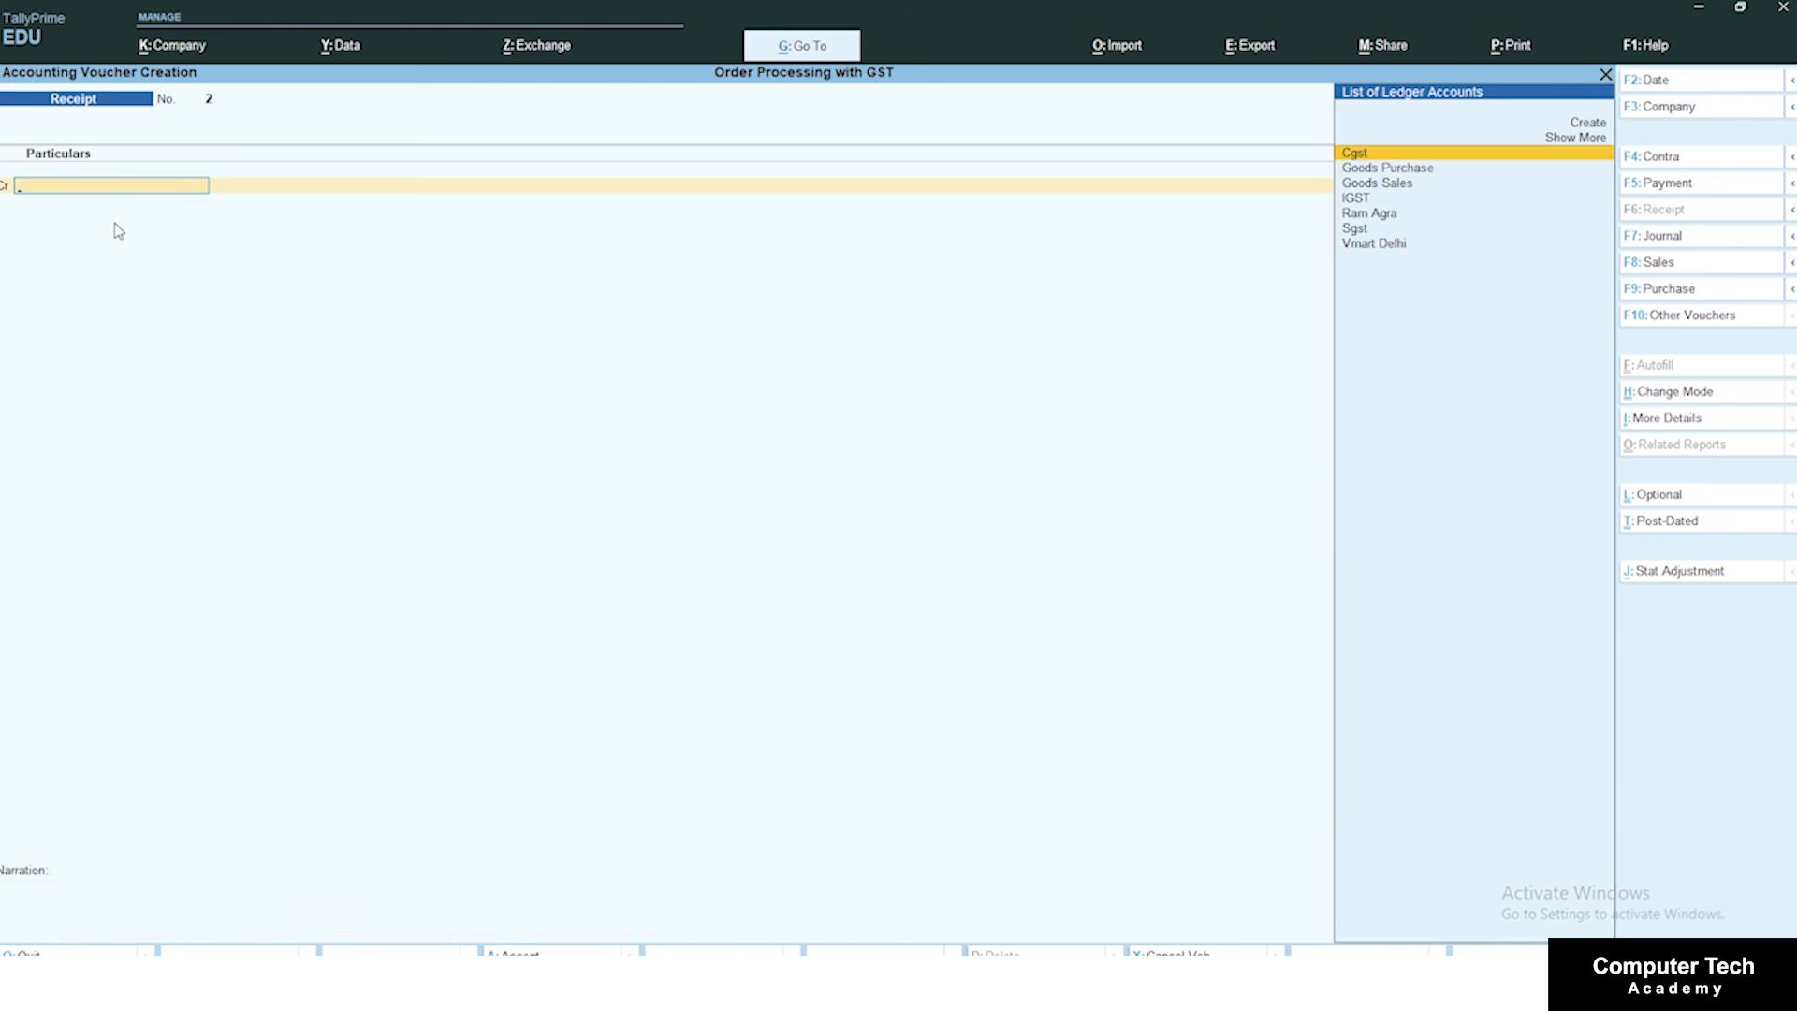